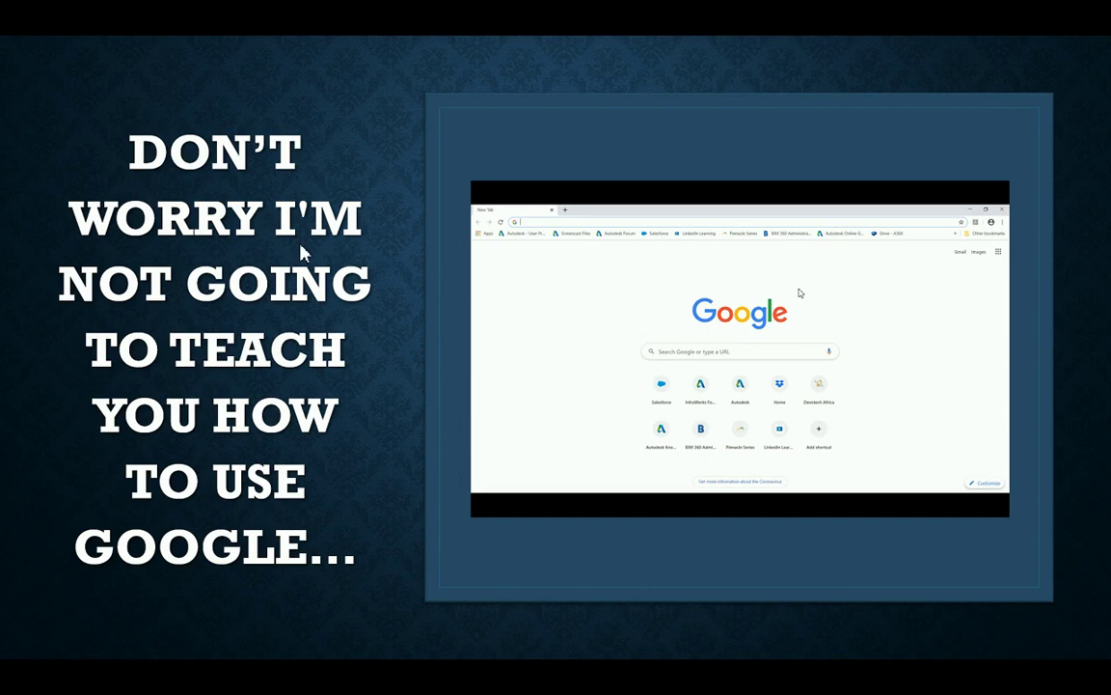
pyautogui.moveTo(499, 385)
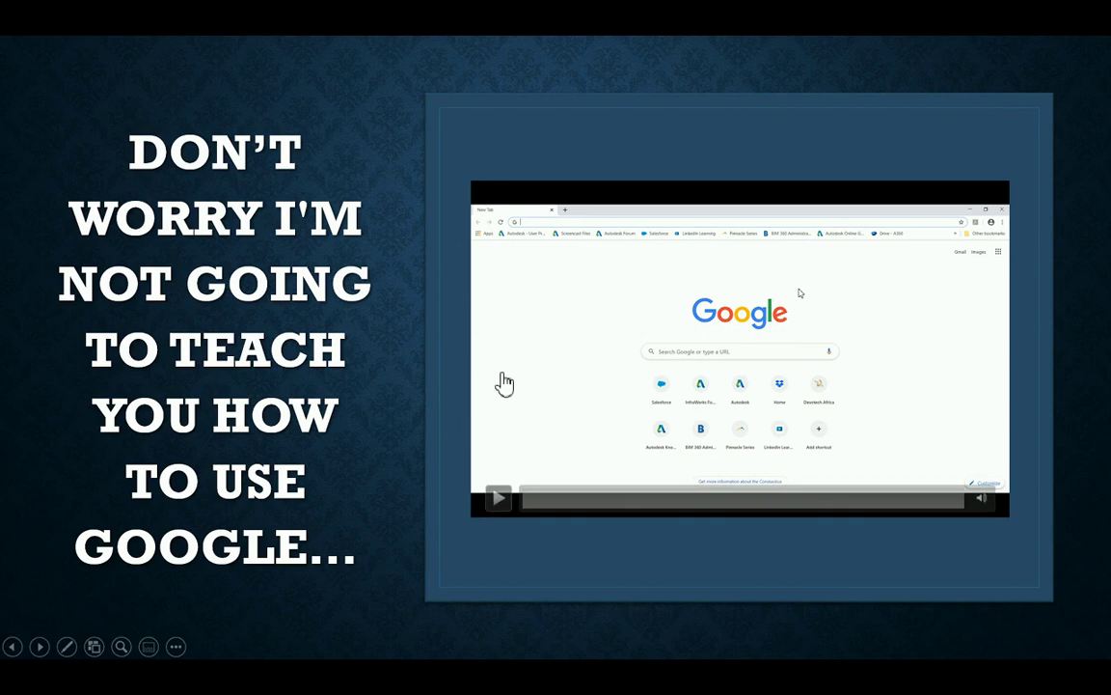
pyautogui.click(498, 498)
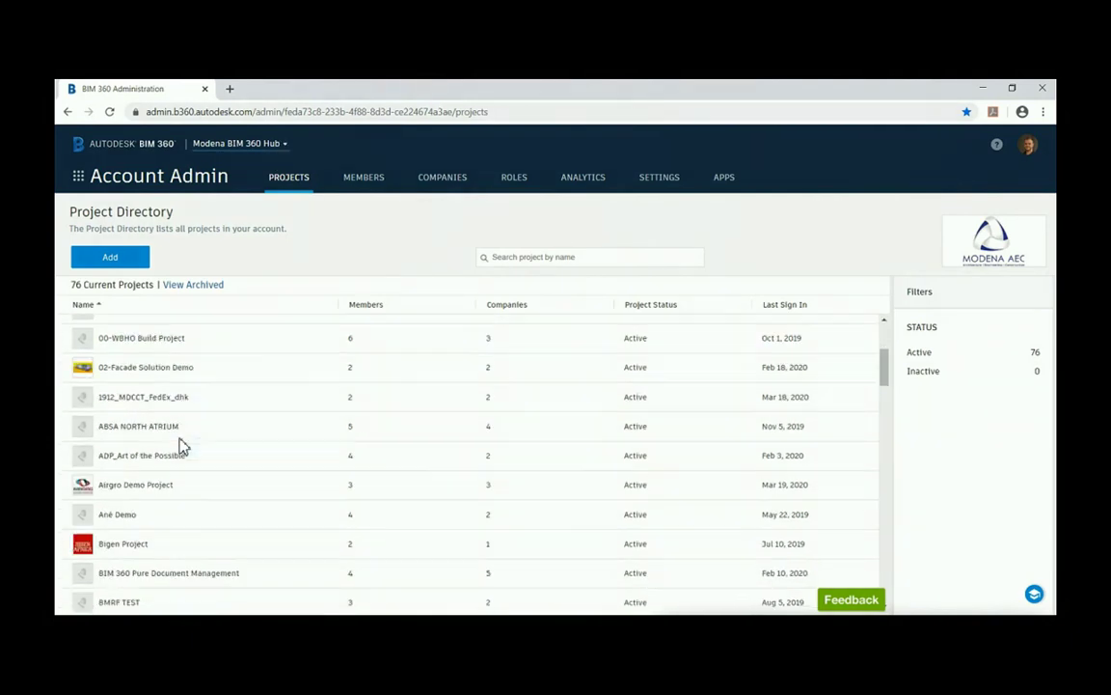
# Step: Open the Civil 3D - Collaboration Project Example project from the project directory and check its members' roles
pyautogui.scroll(-1, 176, 521)
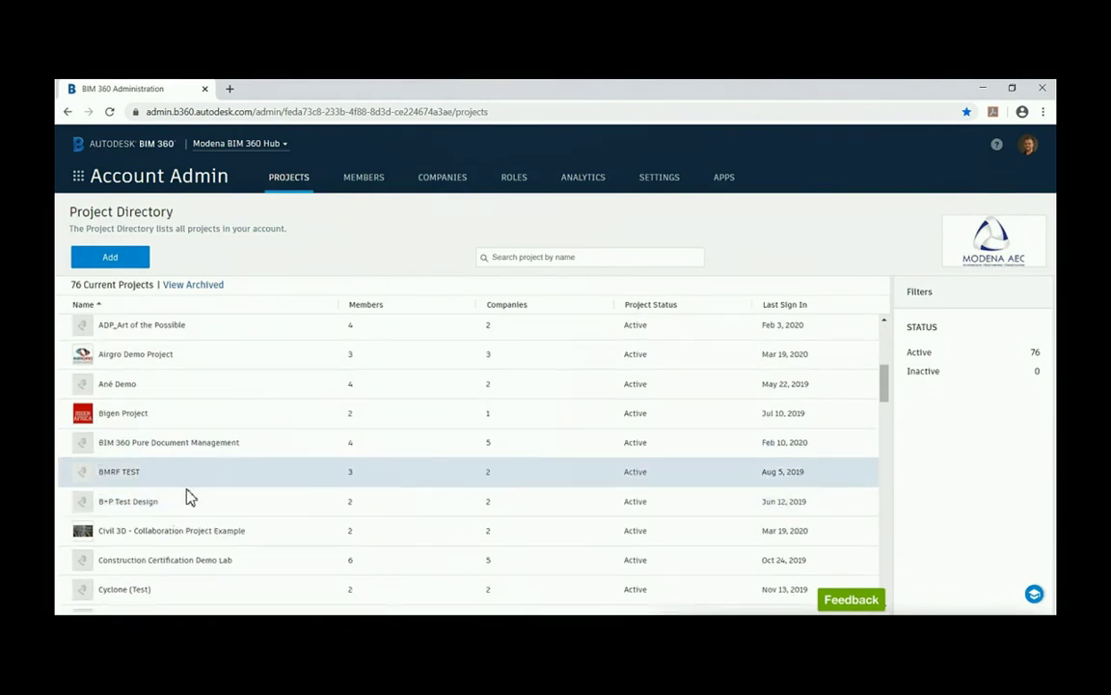
pyautogui.click(181, 539)
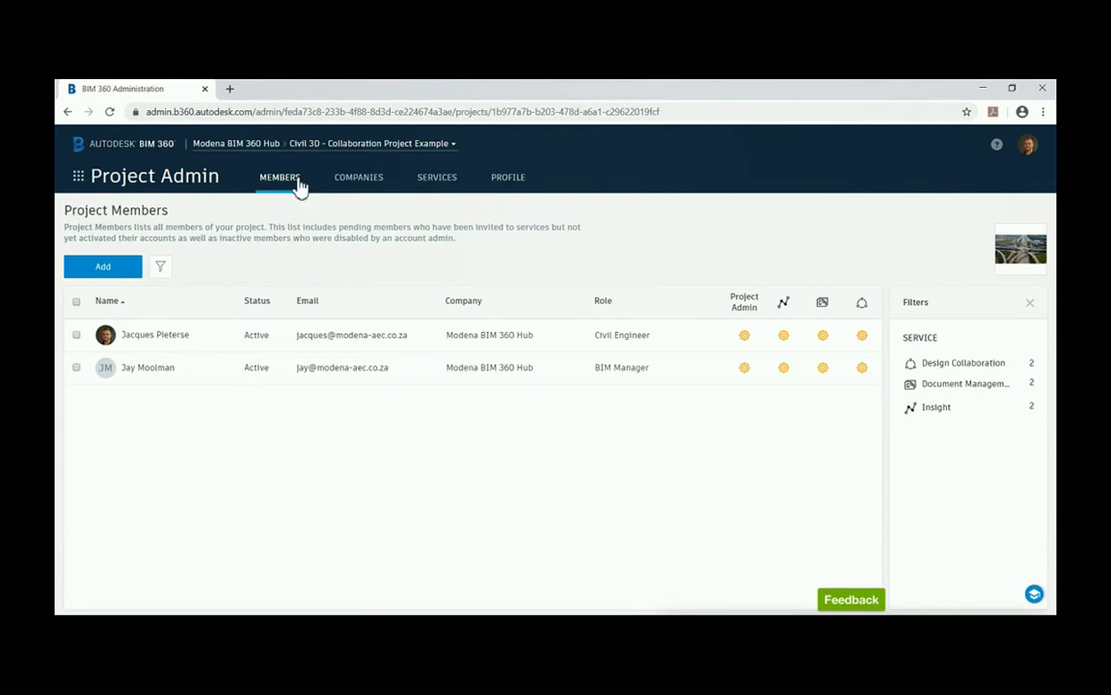
pyautogui.click(625, 338)
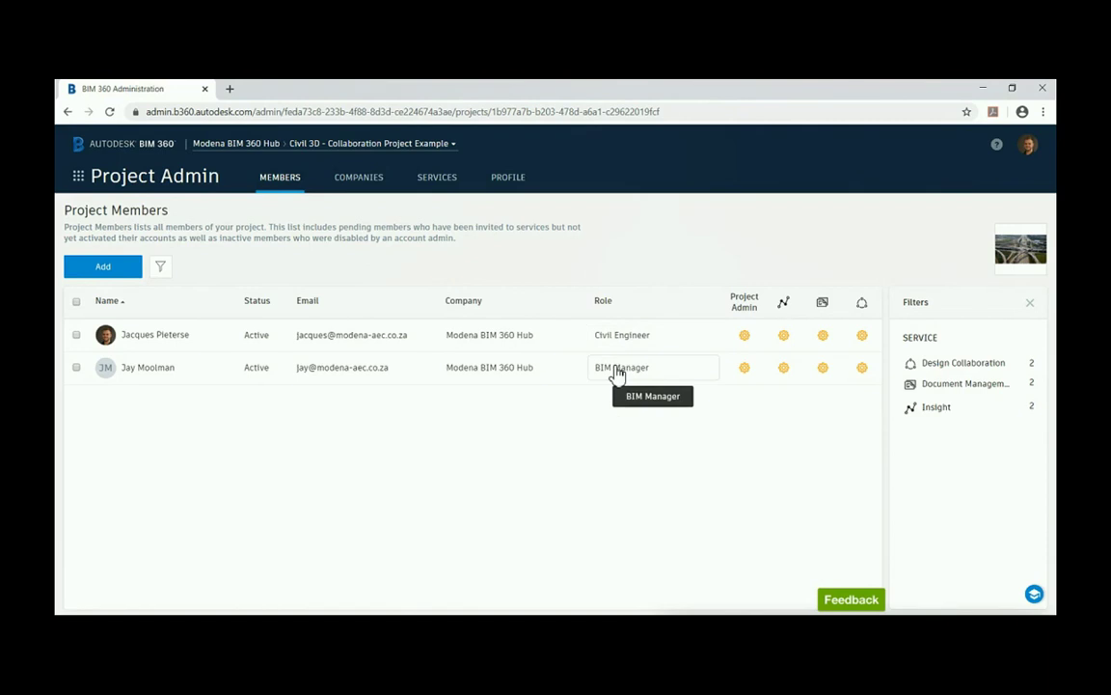
pyautogui.click(618, 372)
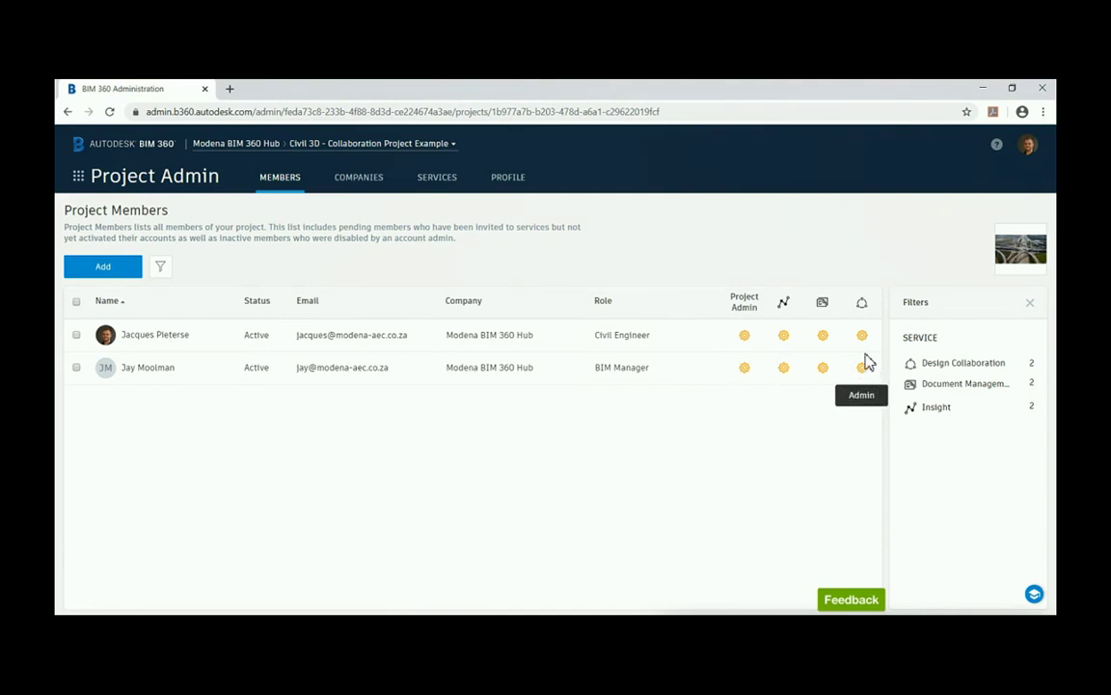
# Step: Review the project's companies, services and profile details, and return to its member list
pyautogui.click(367, 182)
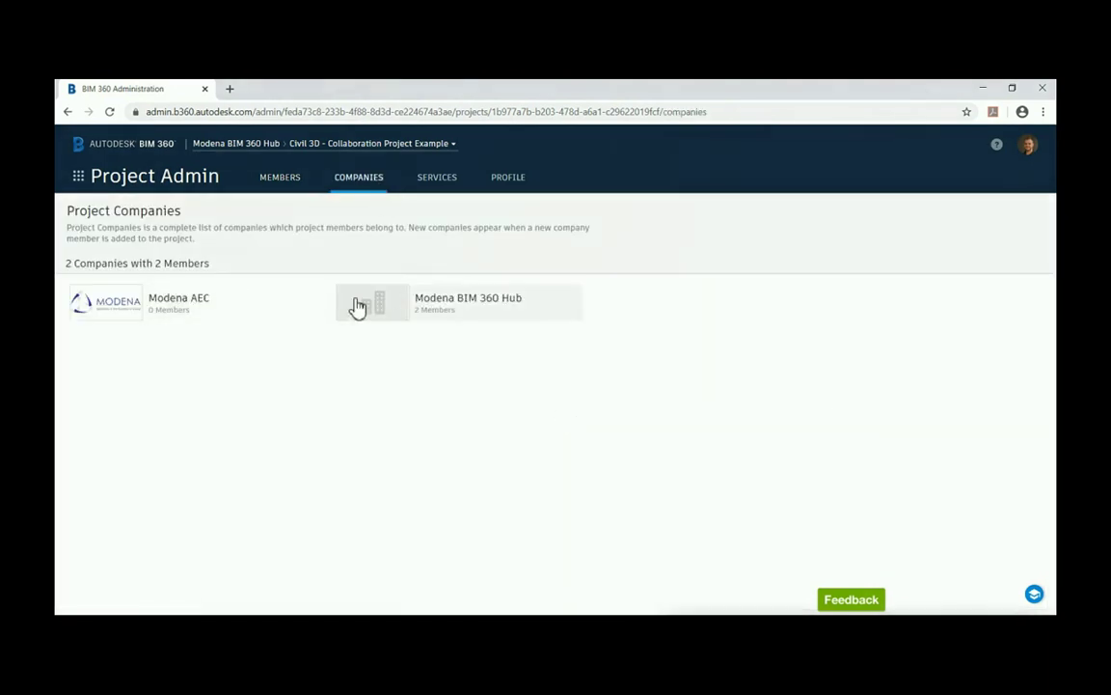
pyautogui.click(439, 182)
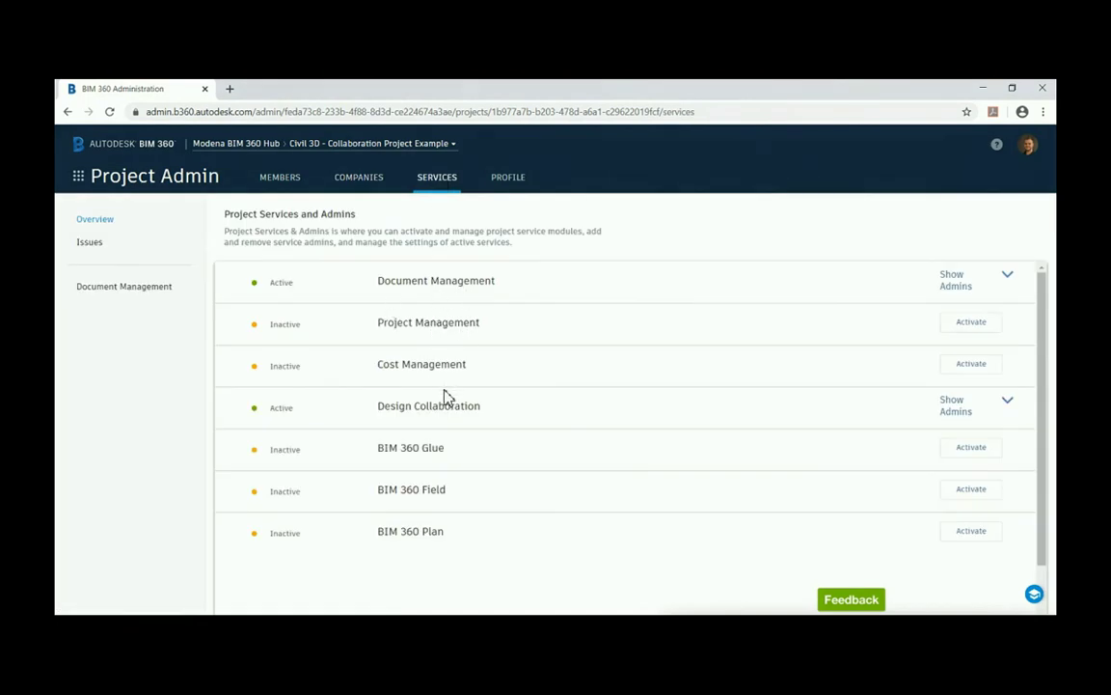
pyautogui.click(512, 186)
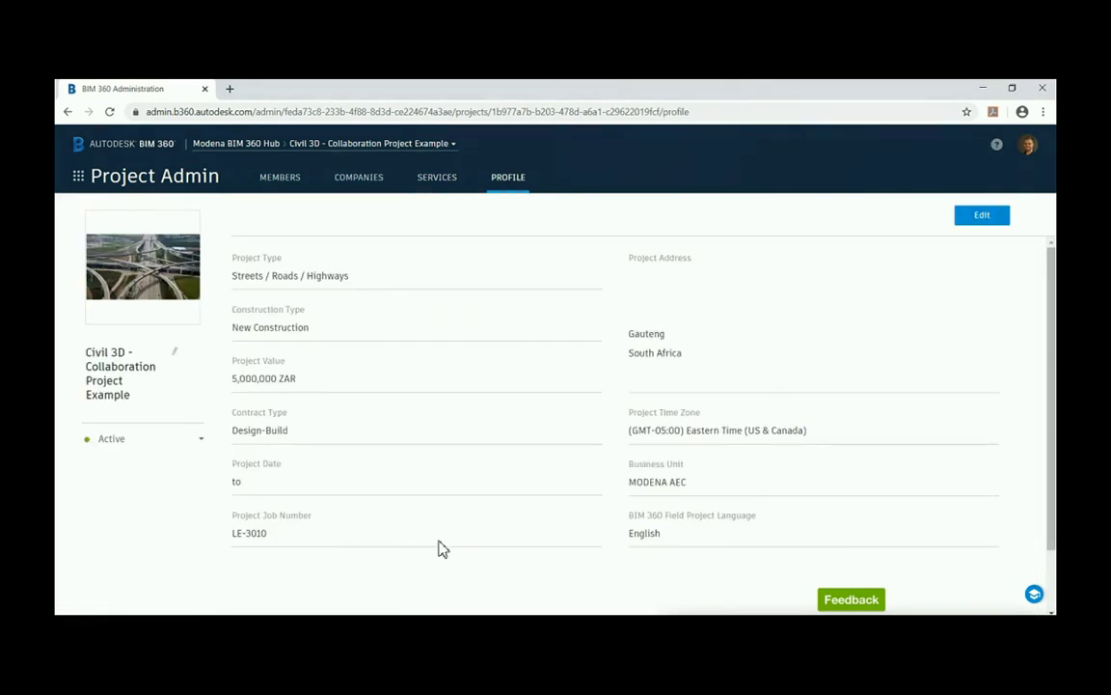
pyautogui.click(292, 186)
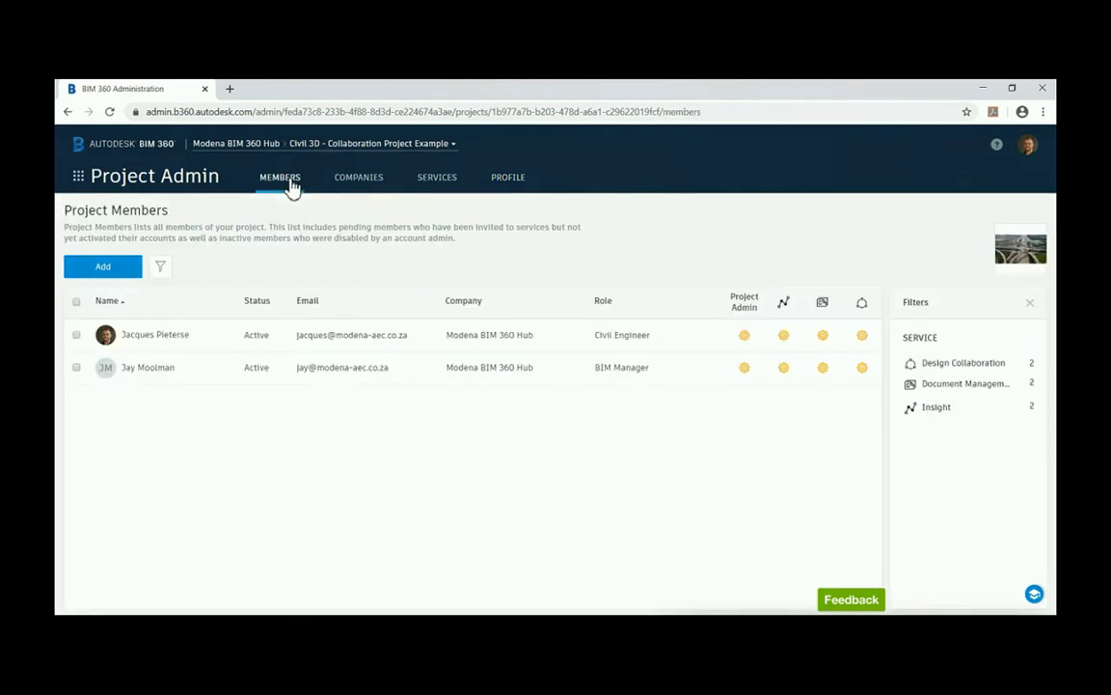
# Step: Switch from Project Admin to the project's Document Management module
pyautogui.click(81, 176)
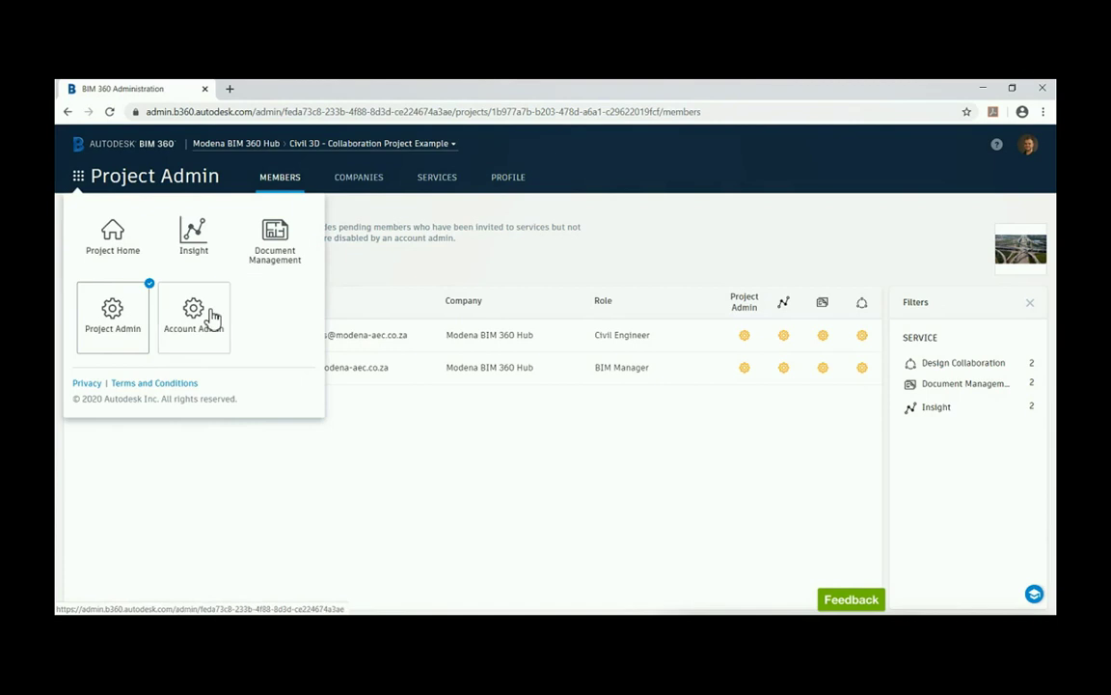
pyautogui.click(289, 249)
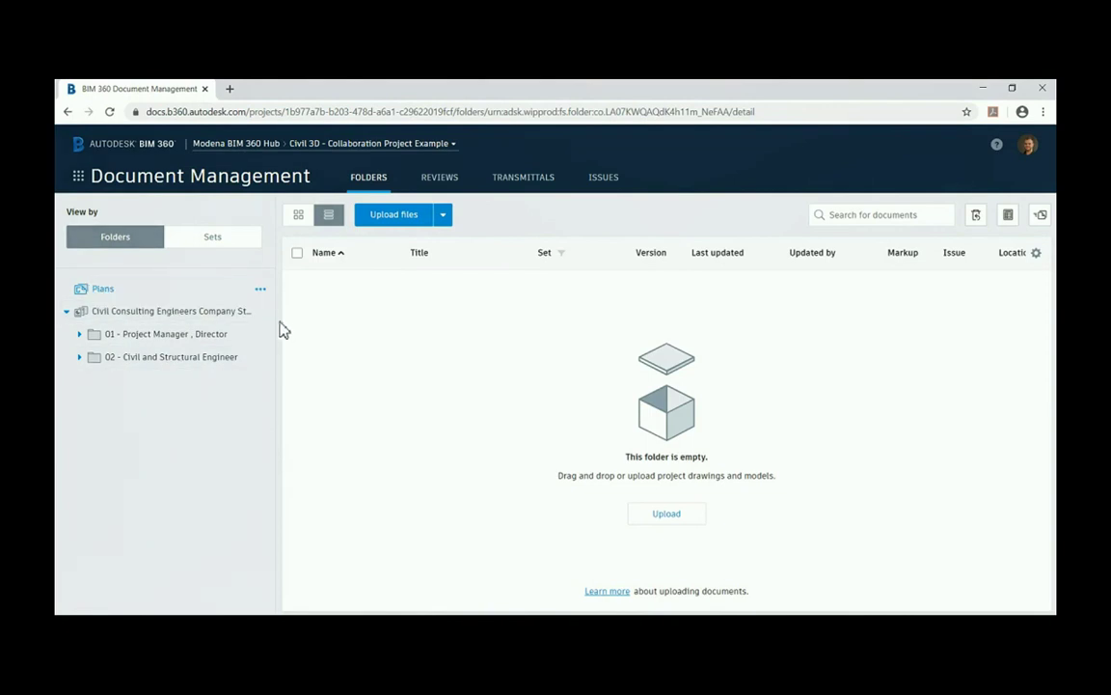
pyautogui.moveTo(751, 508)
pyautogui.moveTo(489, 508)
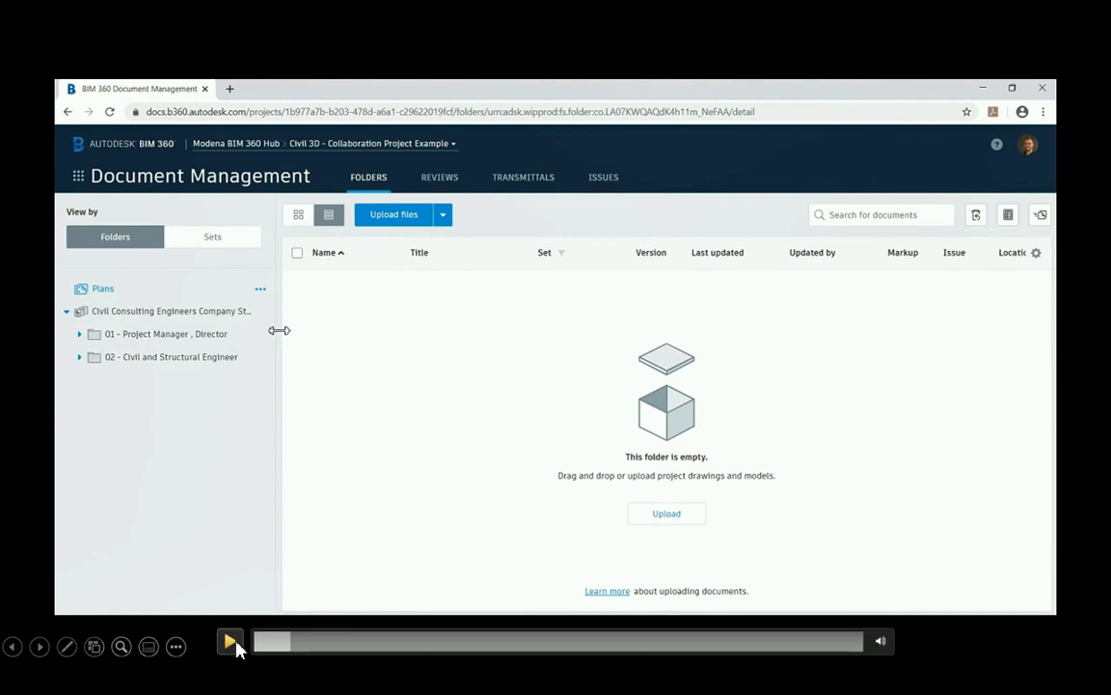
pyautogui.click(230, 642)
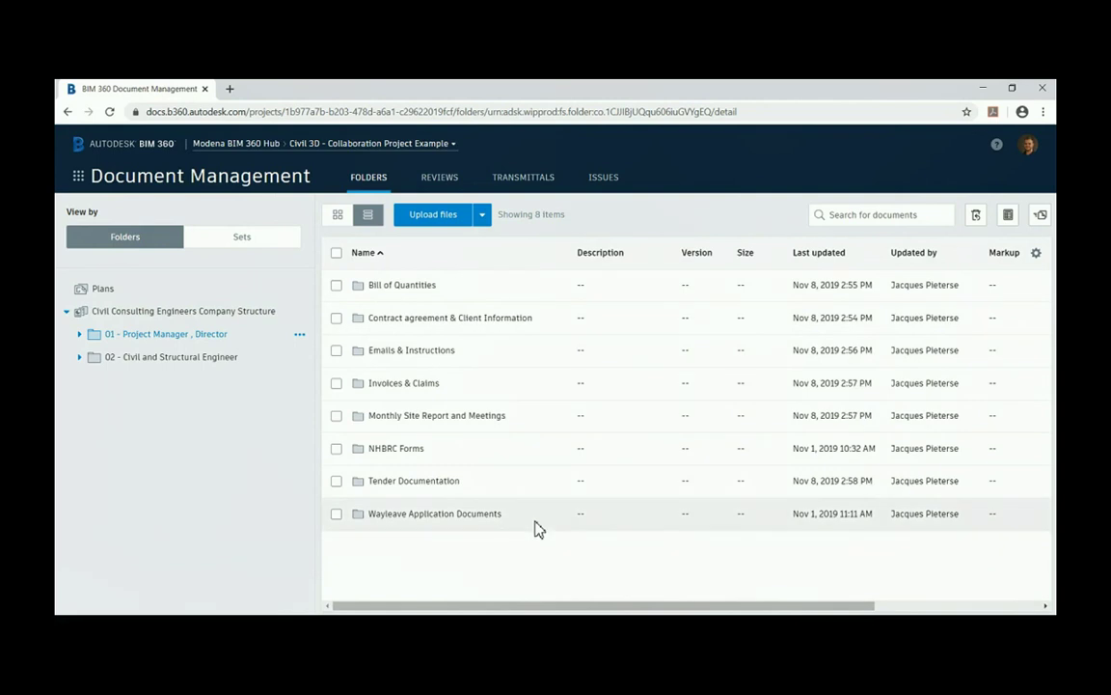
# Step: Examine the Civil Standards and Structural Standards folders within Design Criteria & Standards of the 02 - Civil and Structural Engineer folder
pyautogui.click(142, 365)
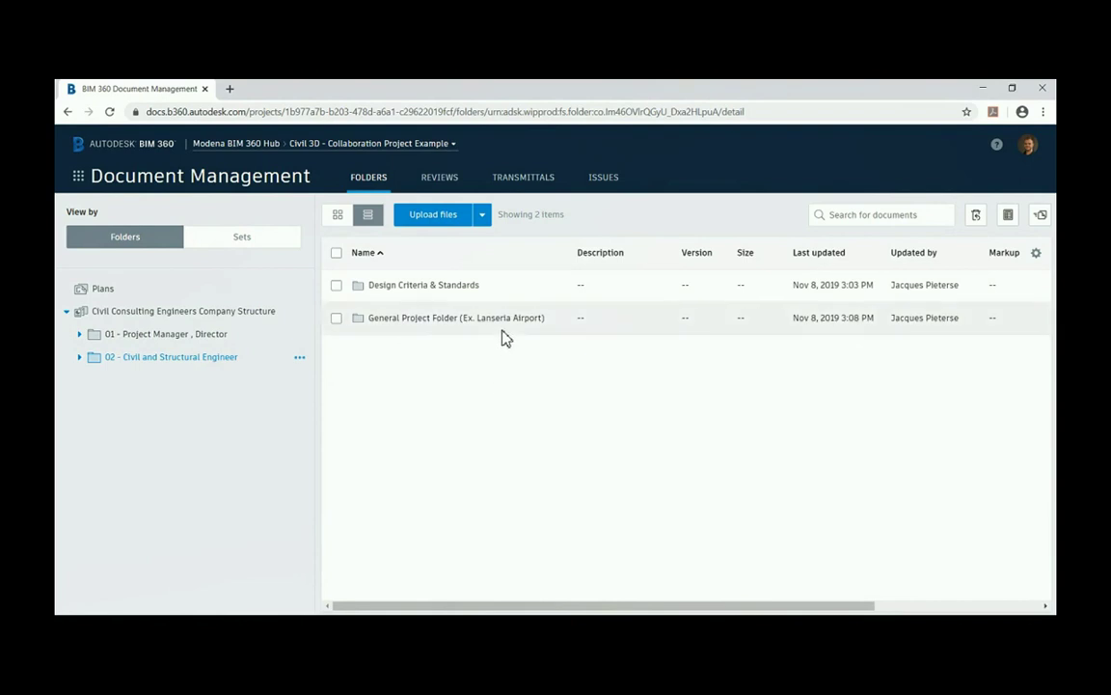
pyautogui.click(400, 287)
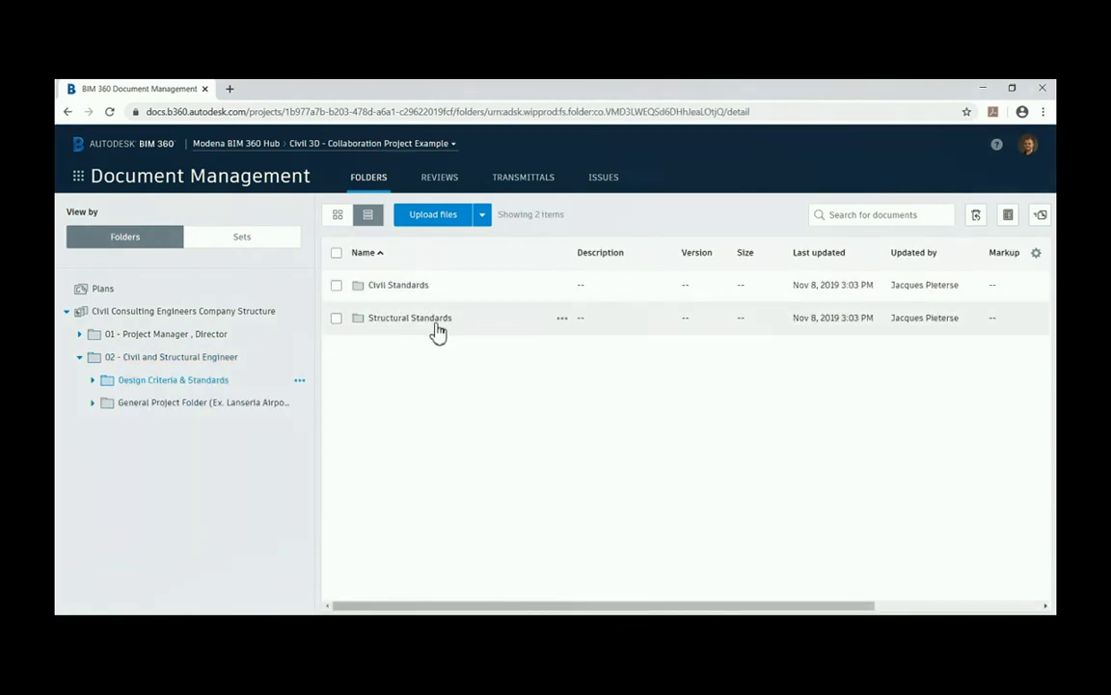
pyautogui.click(413, 291)
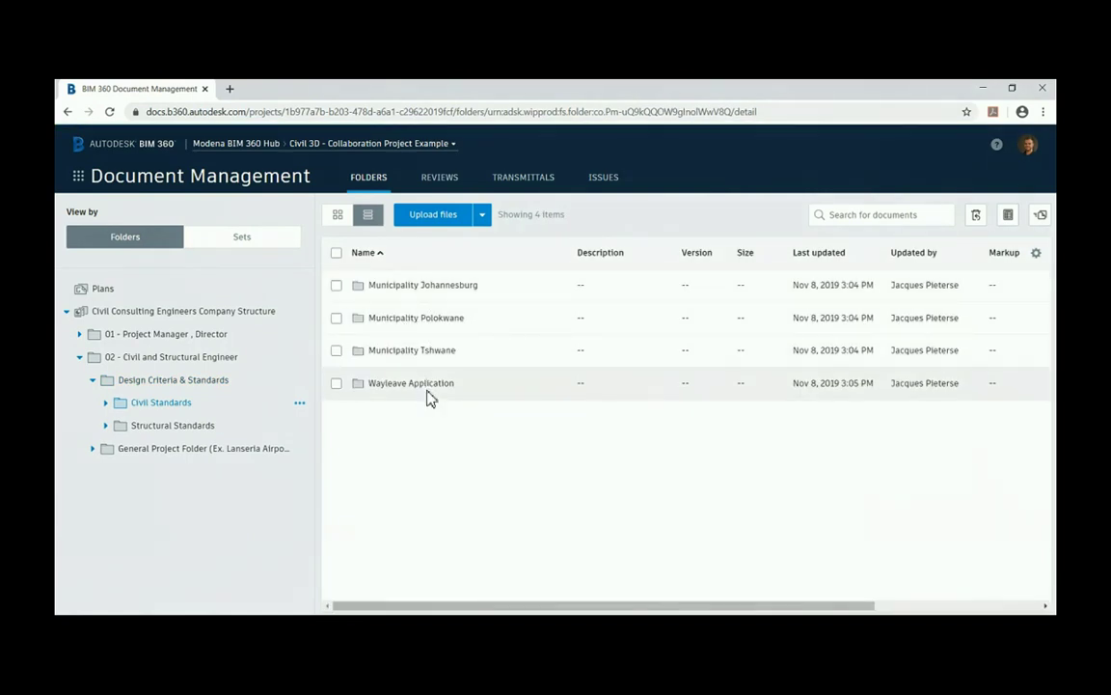
pyautogui.click(189, 428)
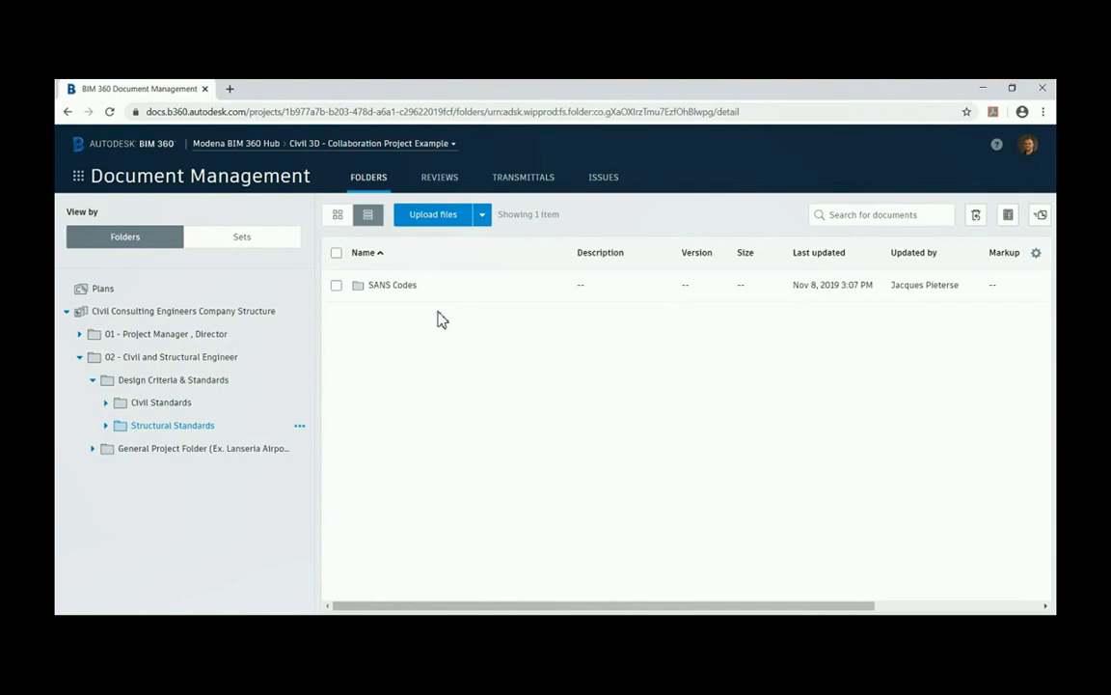
# Step: Examine the Architect and Documents subfolders of the General Project Folder (Ex. Lanseria Airport)
pyautogui.click(154, 457)
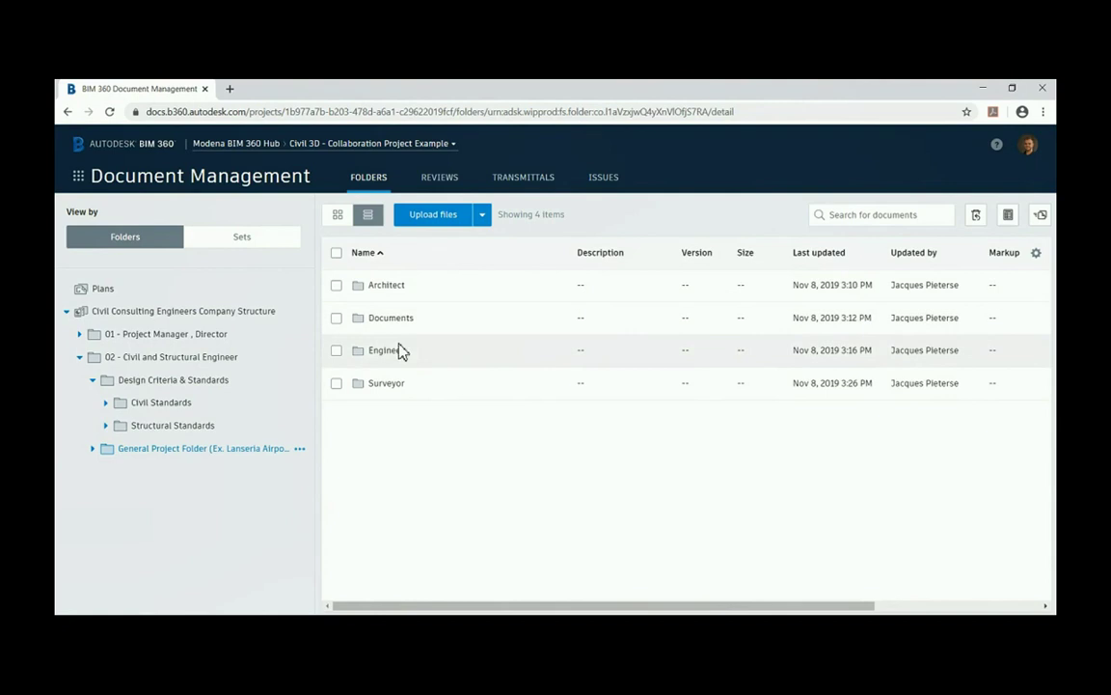
pyautogui.click(397, 288)
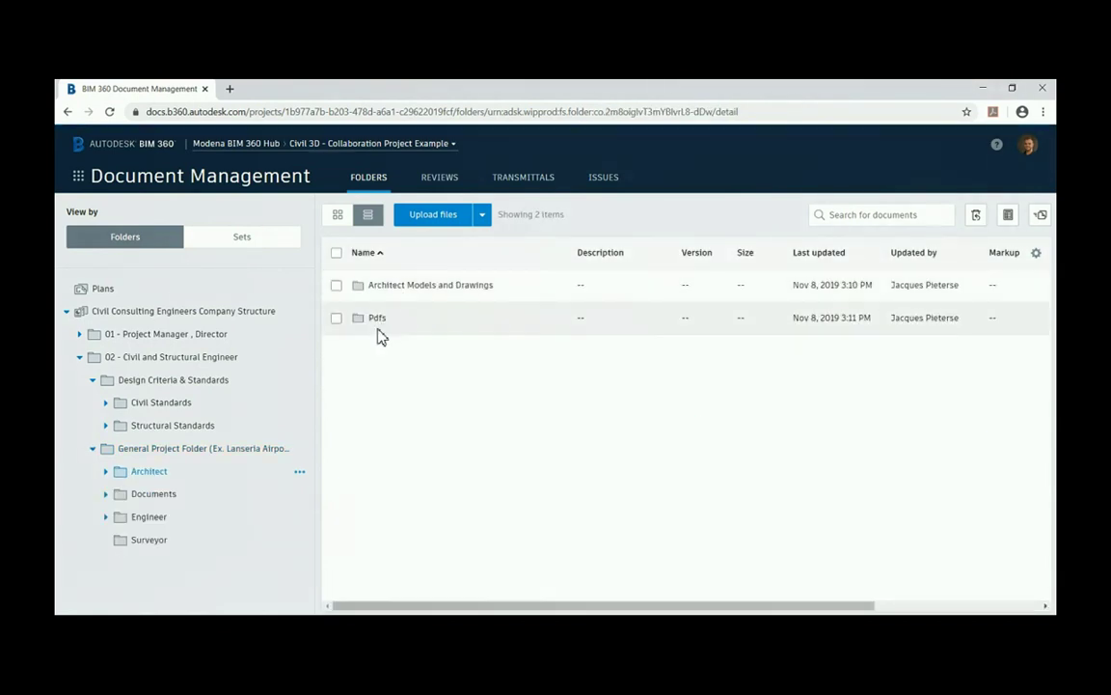
pyautogui.click(147, 497)
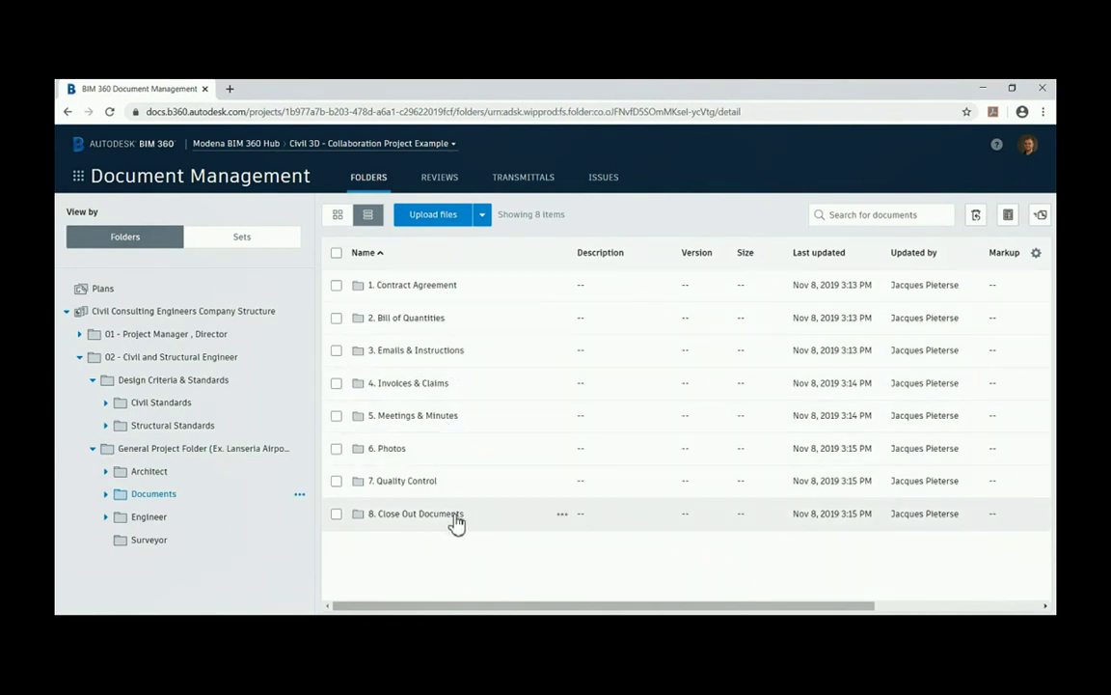
# Step: Examine the Engineer folder's Civil and Structural Models and Drawings subfolders, widening the Name column to read the full folder names
pyautogui.click(153, 526)
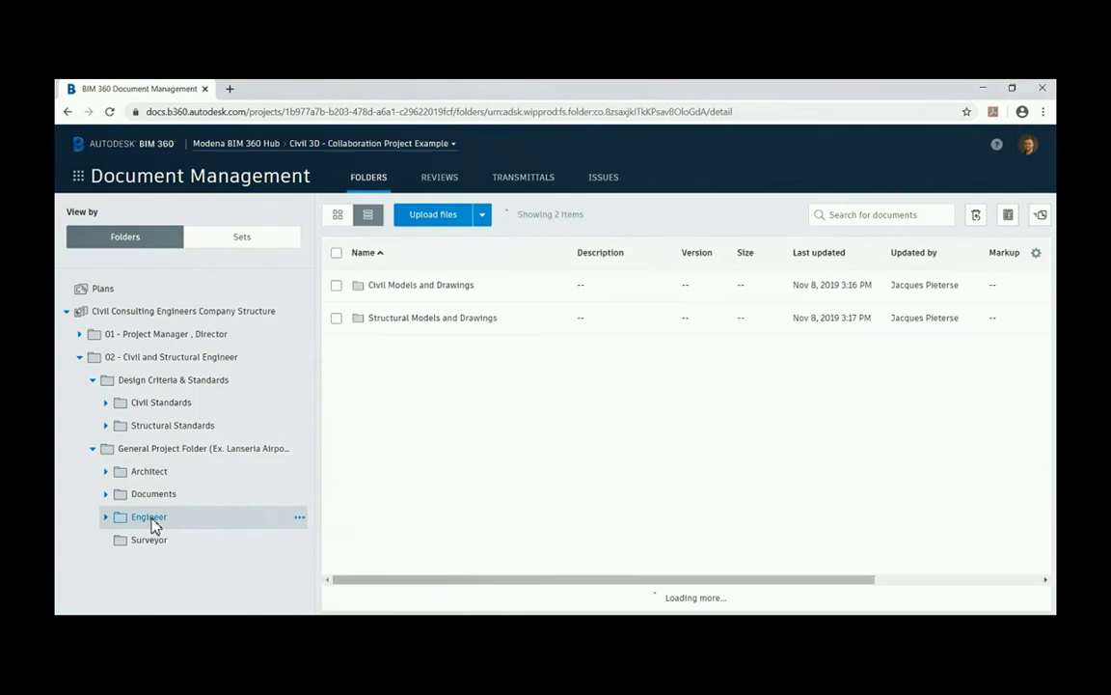
pyautogui.click(415, 287)
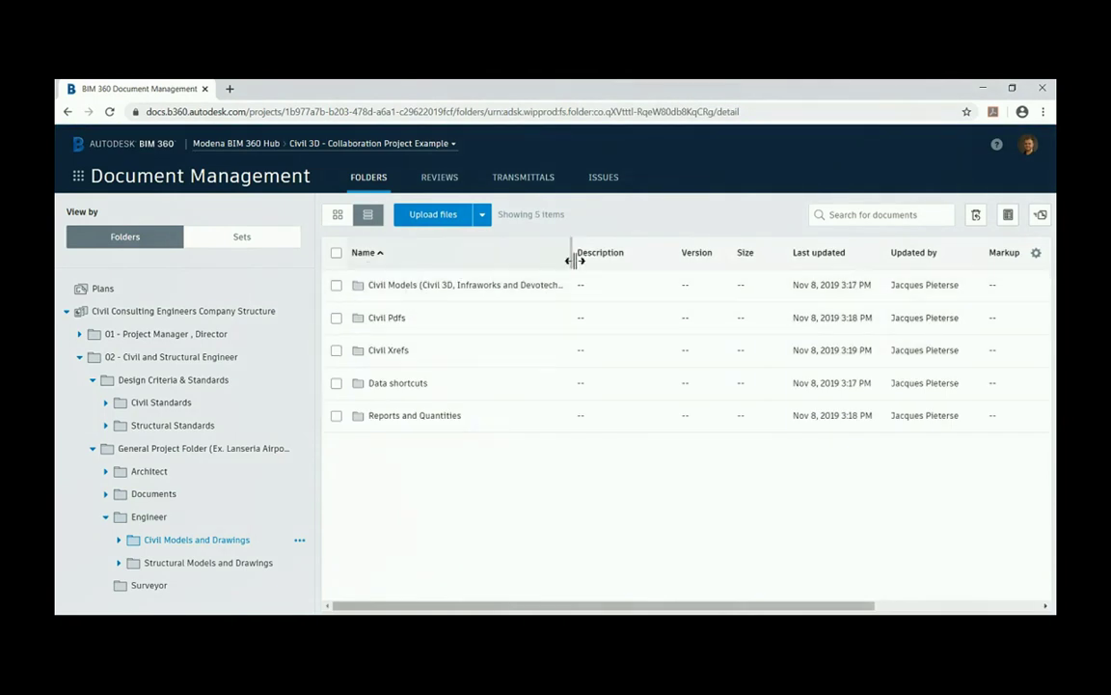
pyautogui.moveTo(572, 255); pyautogui.dragTo(646, 255)
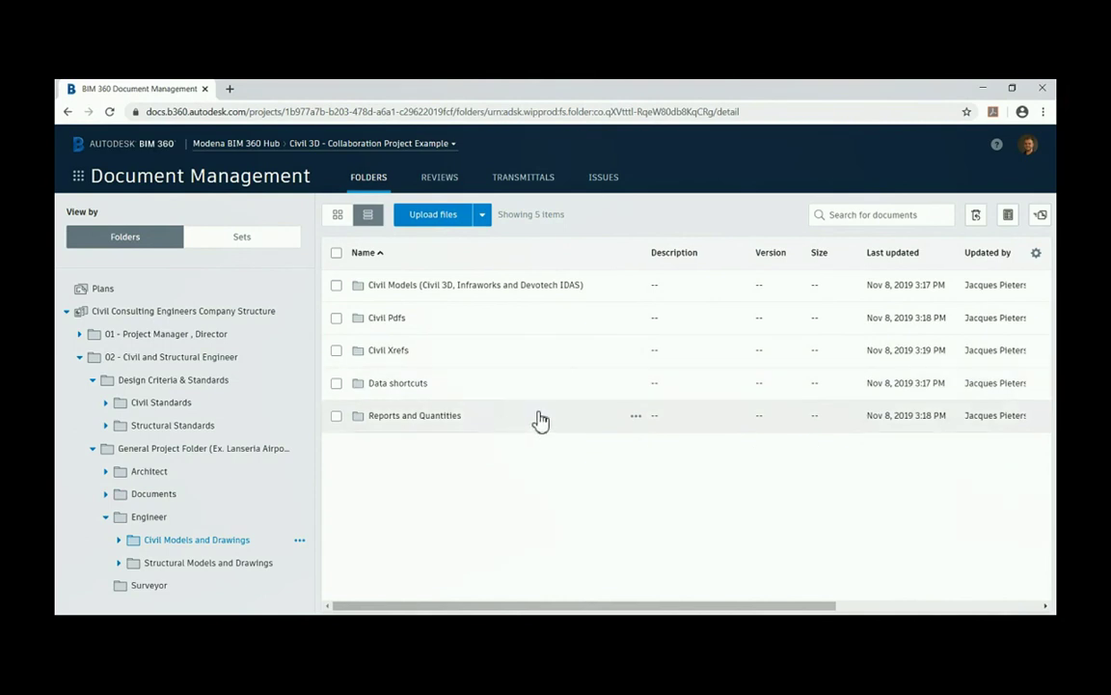
pyautogui.click(198, 566)
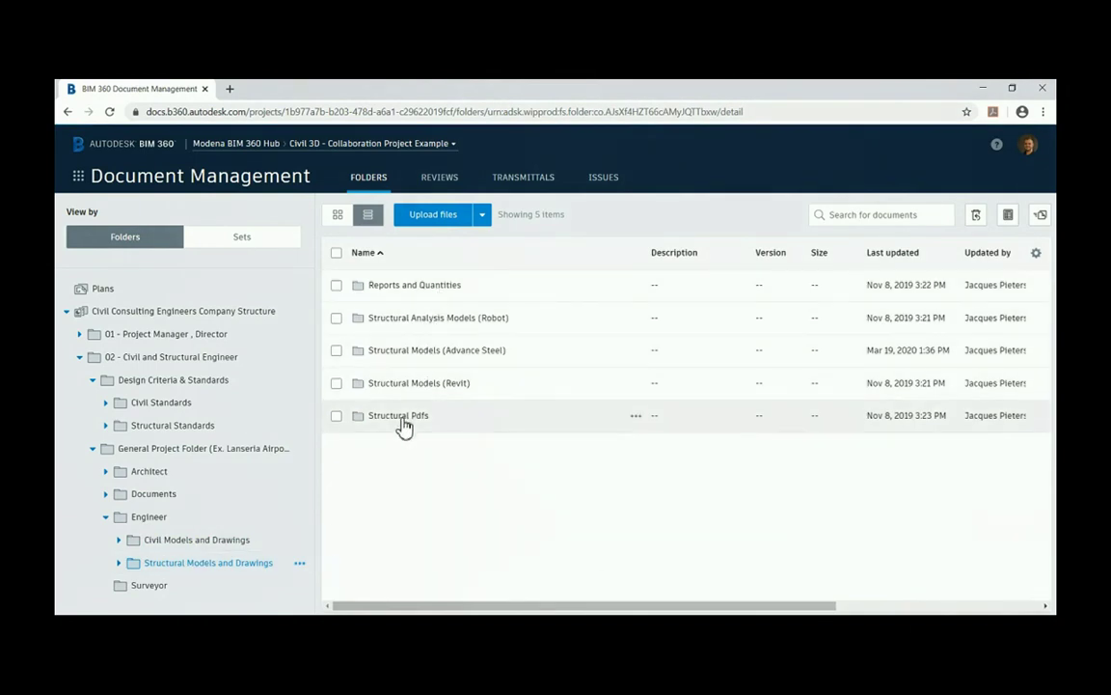
# Step: Check the available file upload options and open the Surveyor folder
pyautogui.click(484, 217)
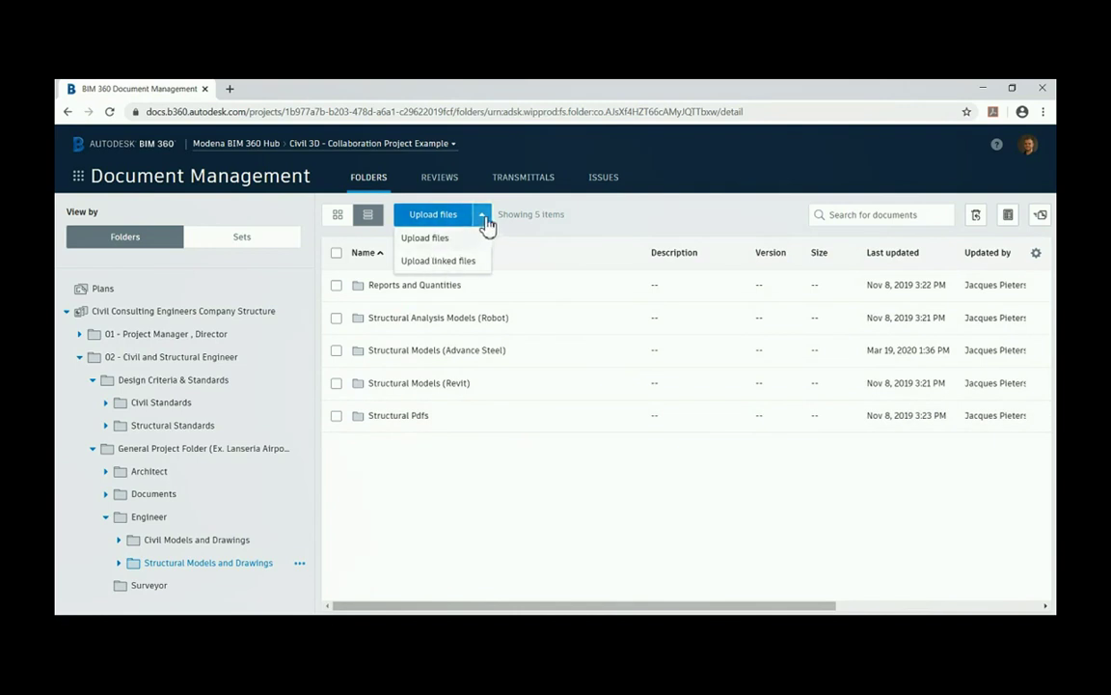
pyautogui.click(479, 226)
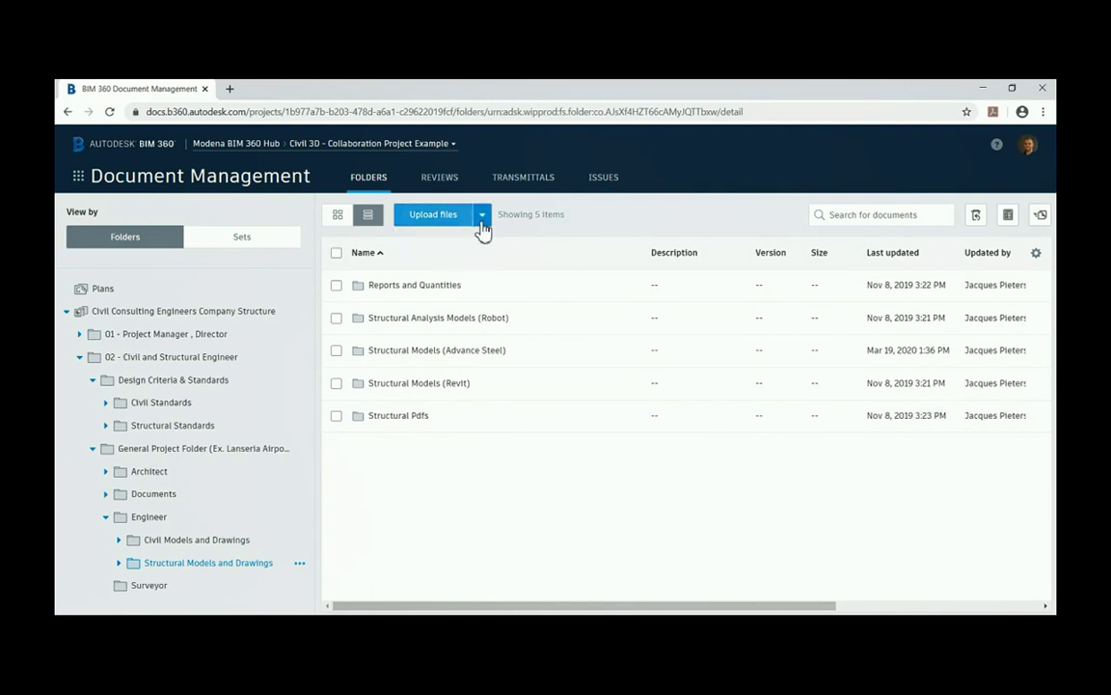
pyautogui.click(167, 591)
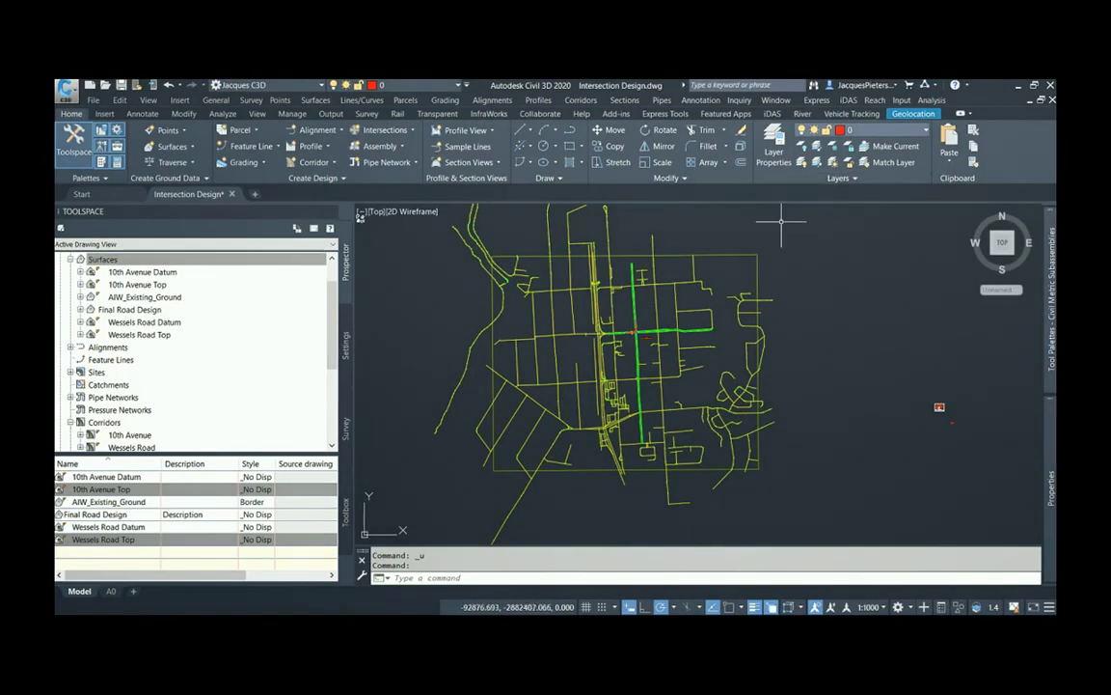
# Step: Switch to Civil 3D and turn on the hybrid online map behind the Intersection Design drawing
pyautogui.click(909, 115)
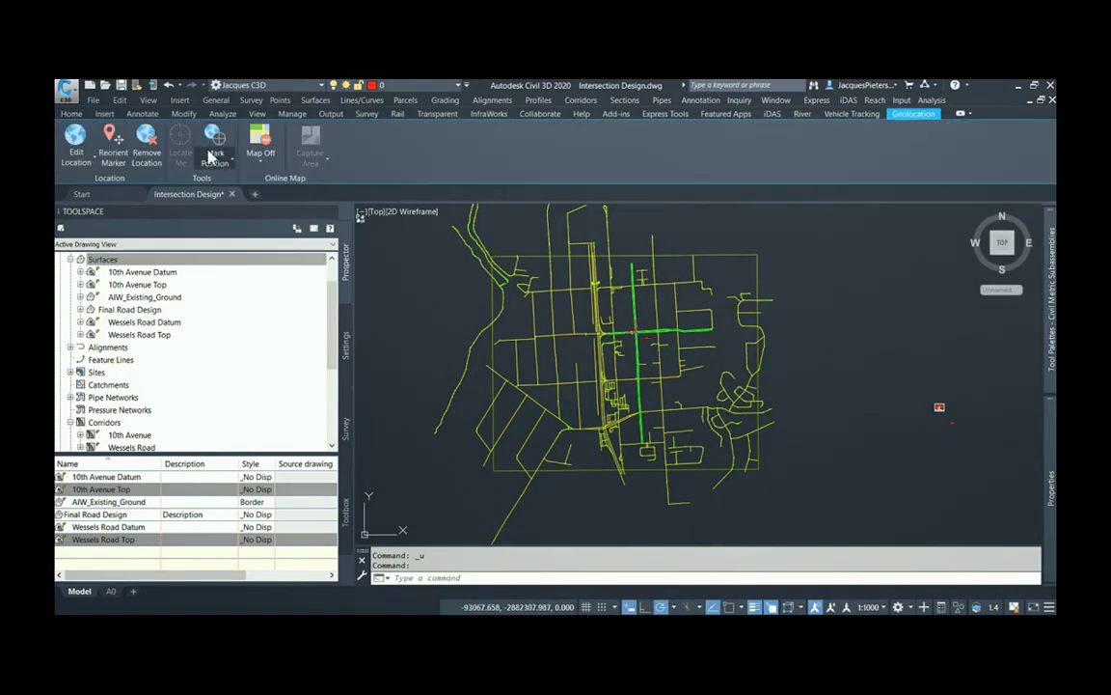
pyautogui.click(260, 156)
pyautogui.click(275, 236)
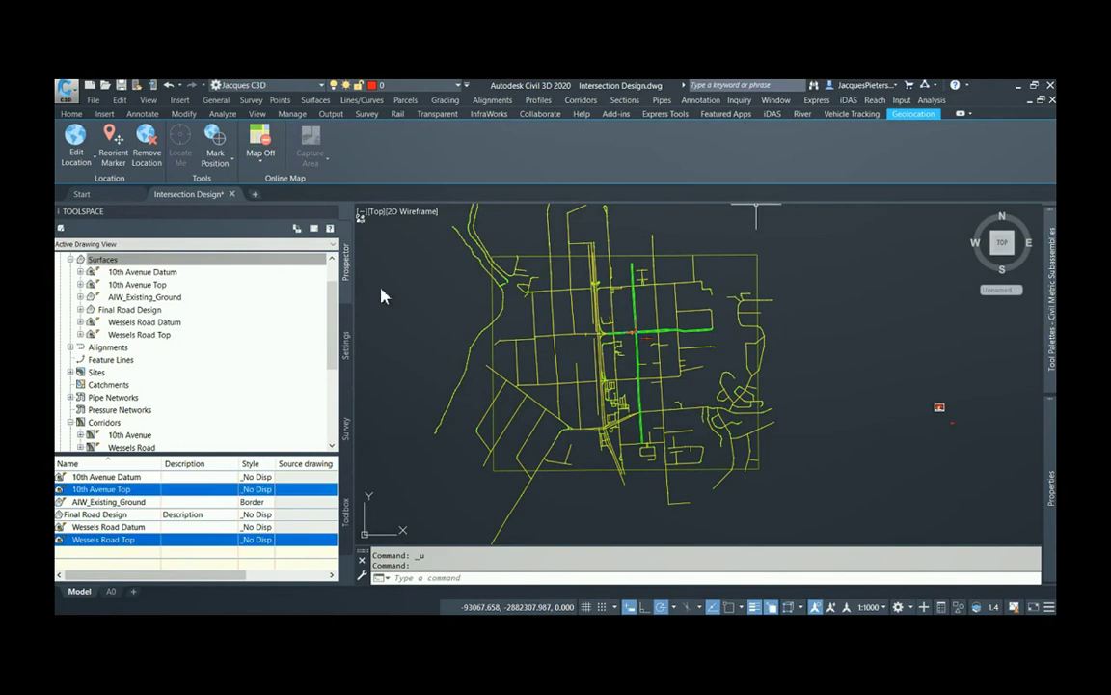
# Step: Draw a rectangle around the long red-roofed building just east of Wessel Rd, north of 10th Ave
pyautogui.scroll(5, 641, 338)
pyautogui.scroll(5, 658, 326)
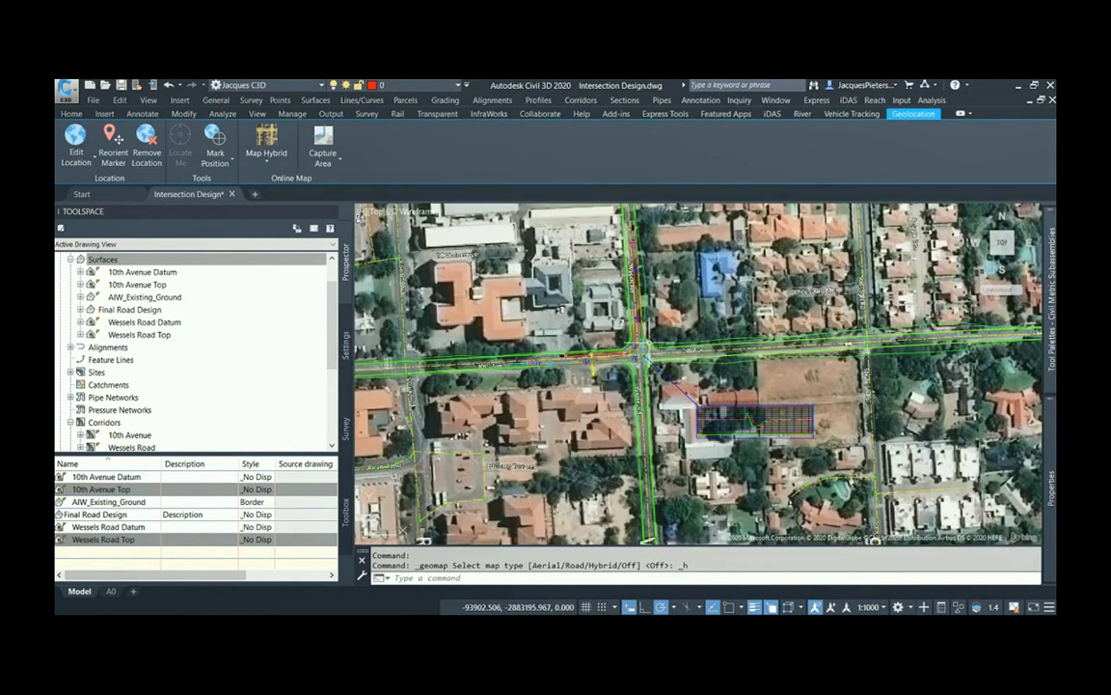
pyautogui.moveTo(626, 242); pyautogui.dragTo(607, 367, button='middle')
pyautogui.moveTo(654, 328); pyautogui.dragTo(653, 363, button='middle')
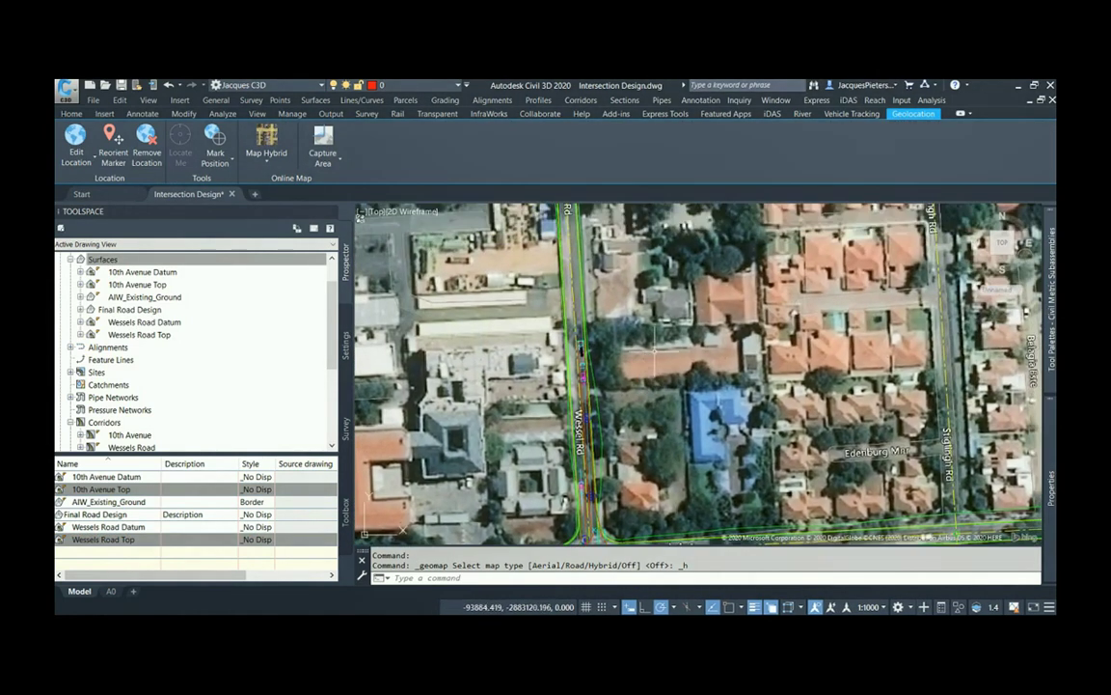
pyautogui.scroll(2, 656, 337)
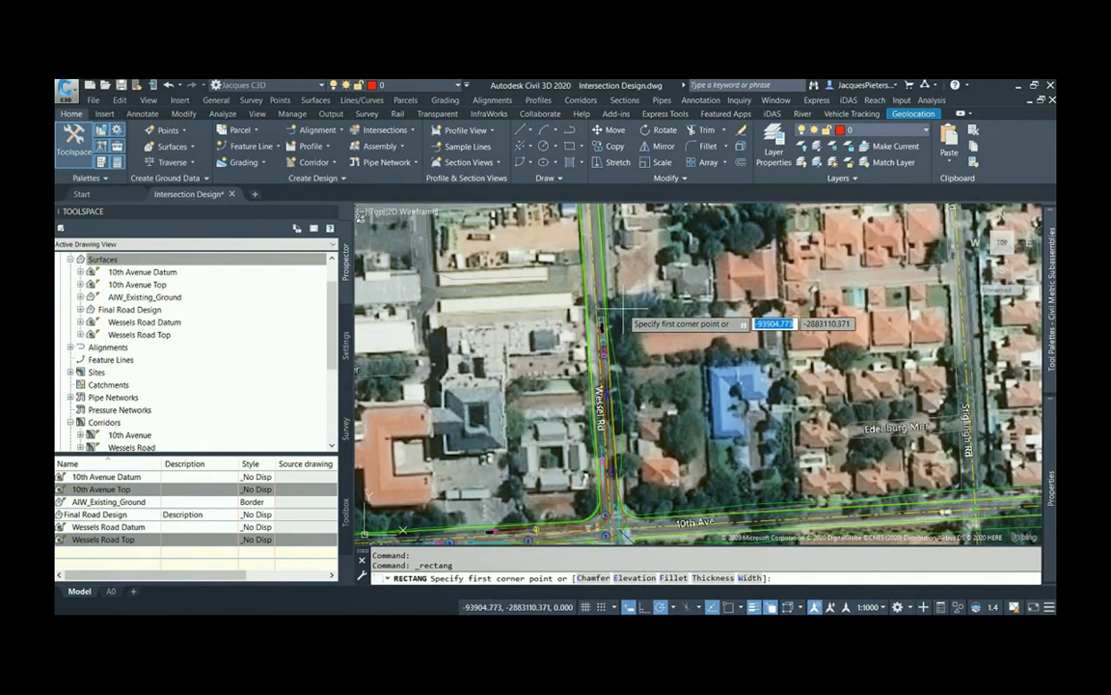
pyautogui.click(625, 310)
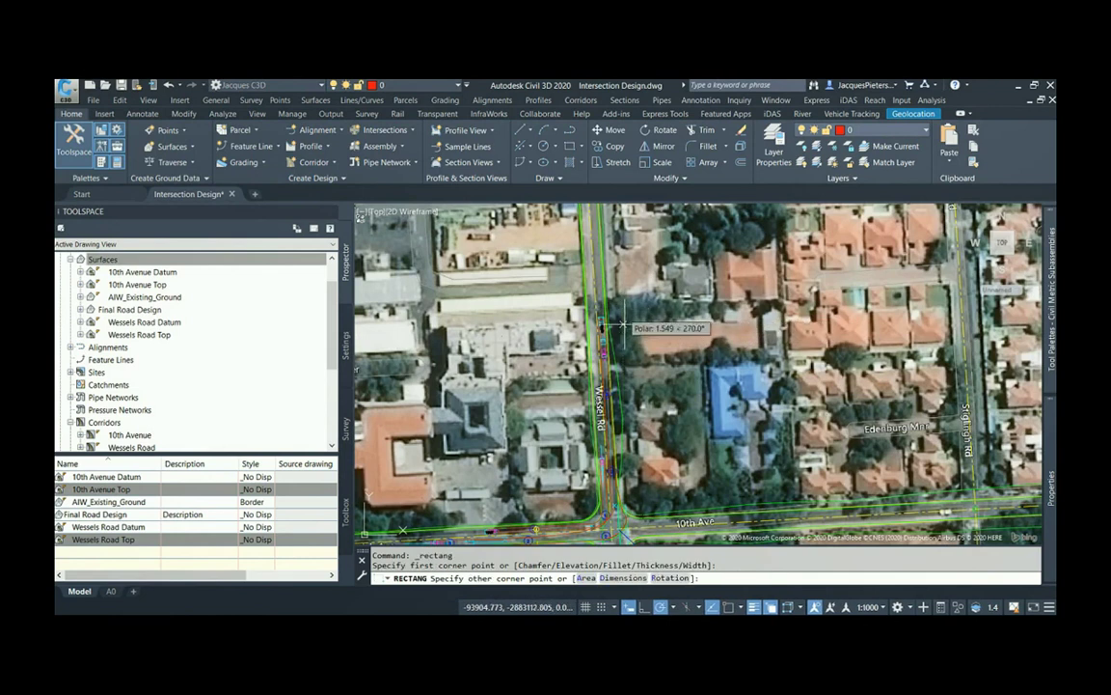
pyautogui.click(764, 359)
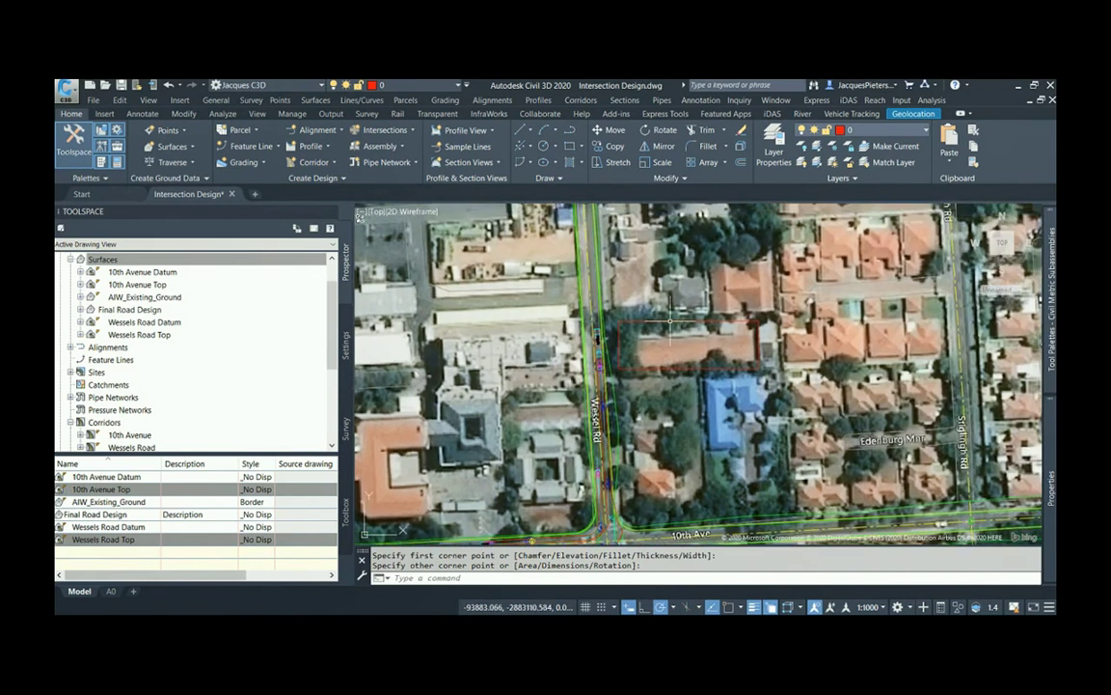
# Step: Switch to Revit and create a new project from the Structural Template
pyautogui.scroll(3, 672, 320)
pyautogui.scroll(-1, 612, 388)
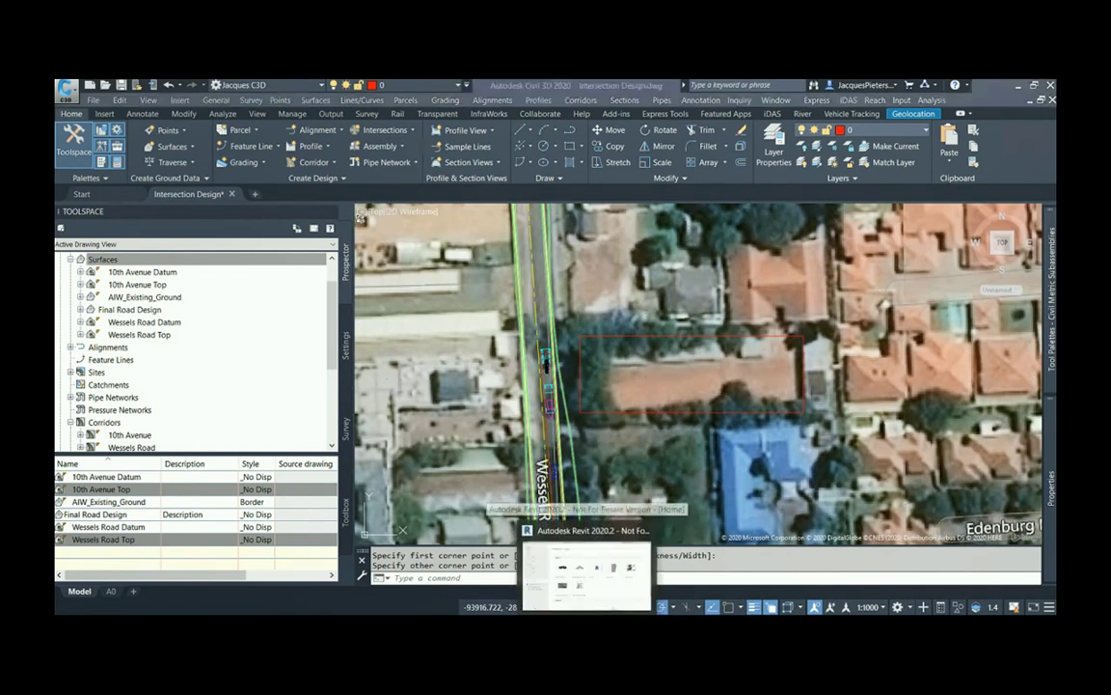
pyautogui.click(574, 545)
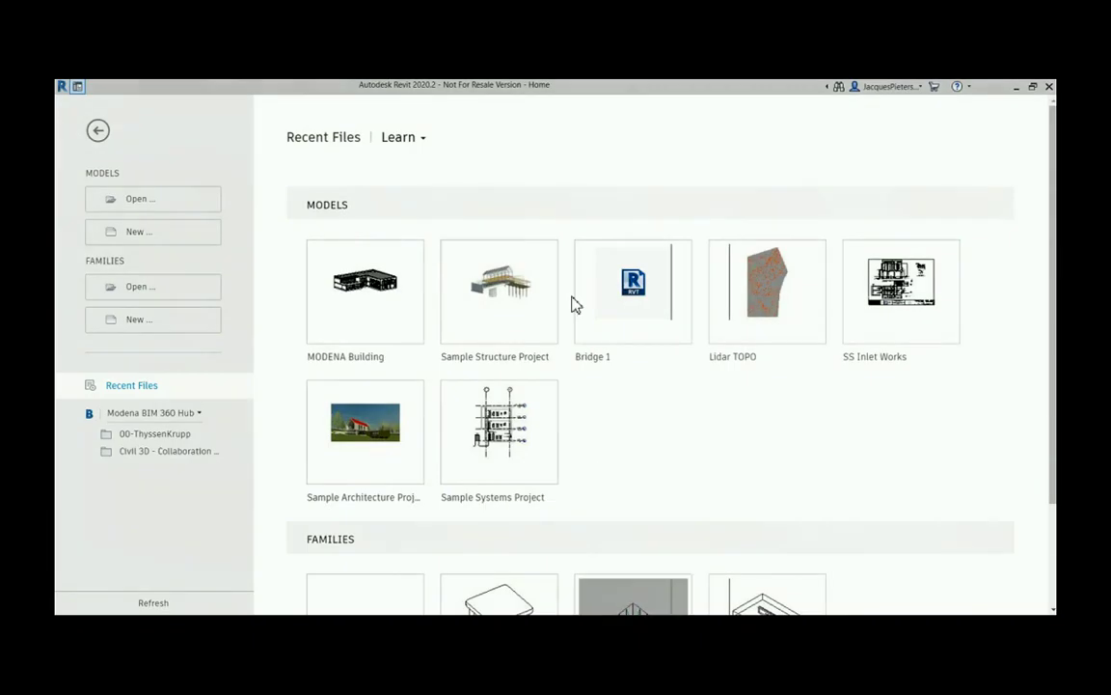
pyautogui.click(159, 234)
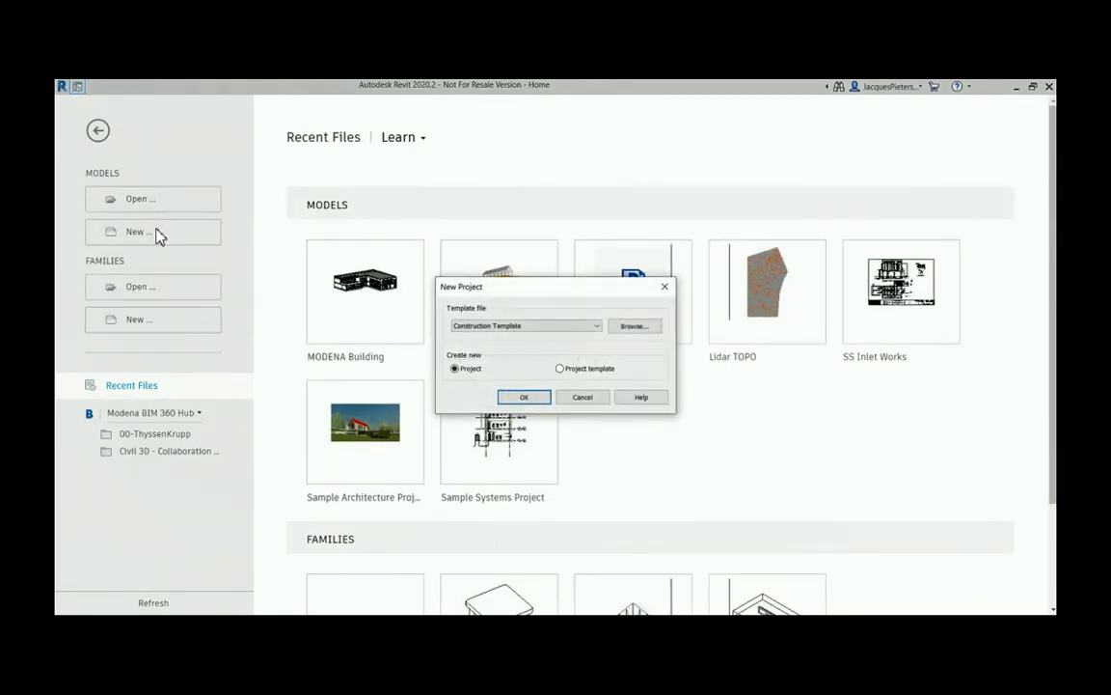
pyautogui.click(597, 326)
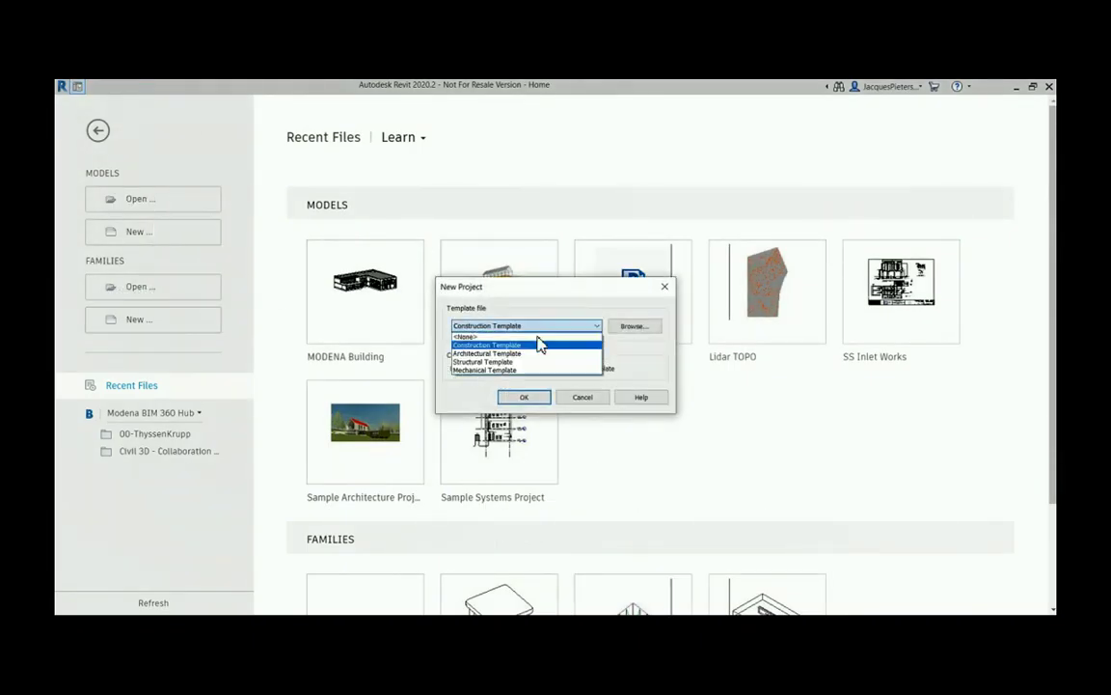
pyautogui.click(494, 367)
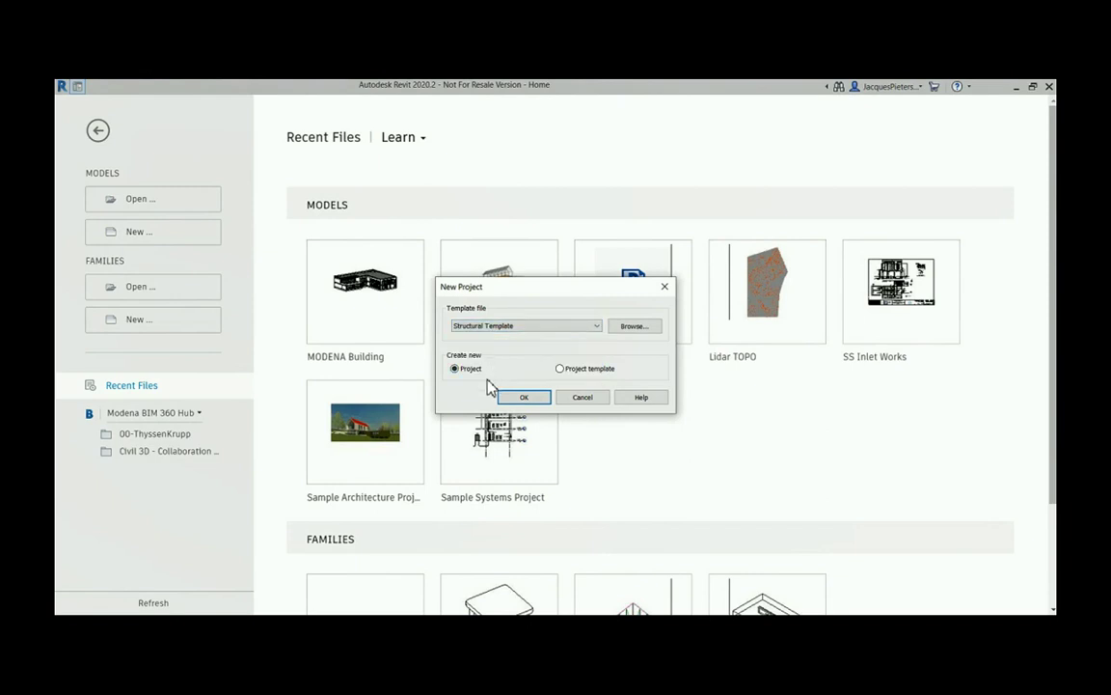
pyautogui.click(524, 396)
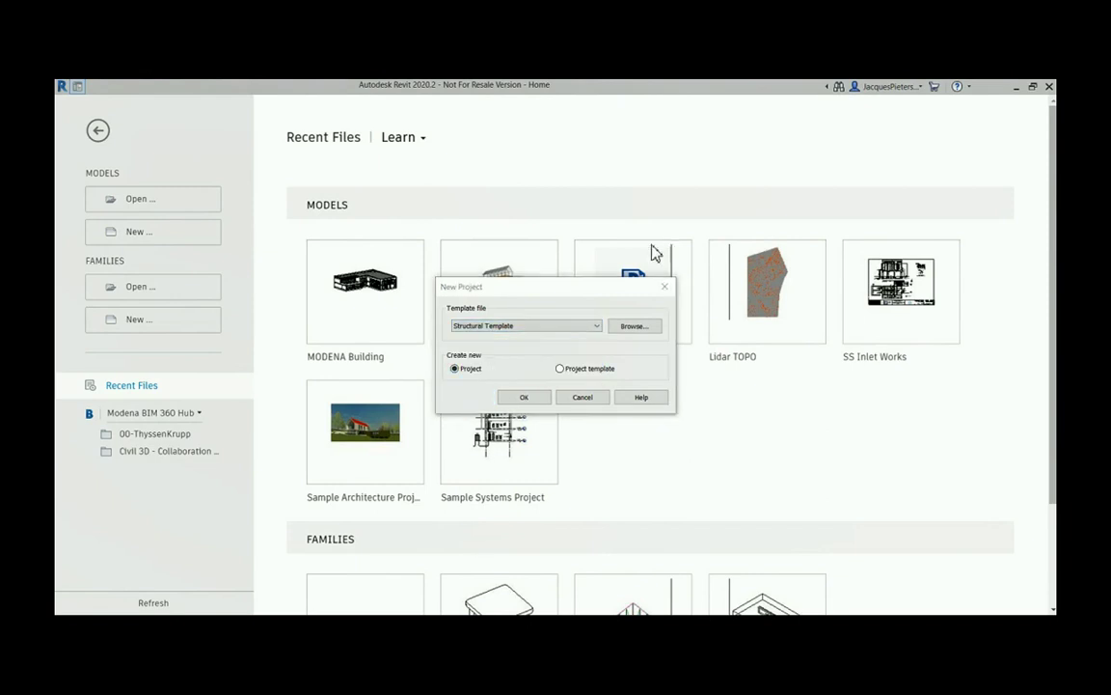
pyautogui.click(529, 397)
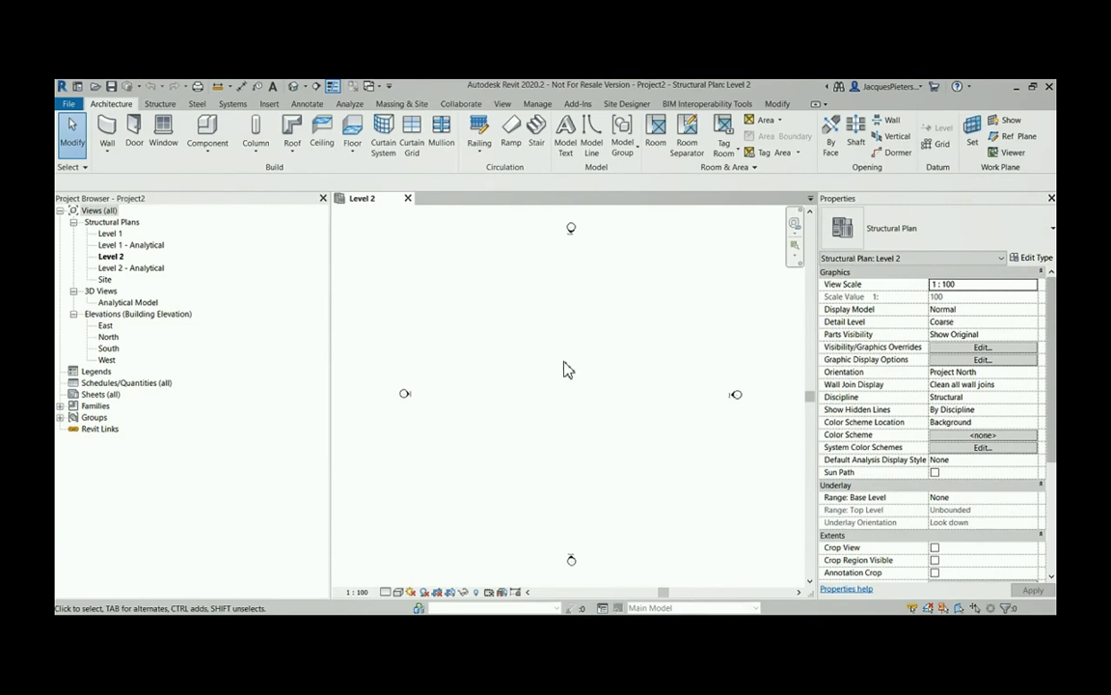
# Step: Delete the Level 1 - Analytical and Level 2 - Analytical structural plans from the project
pyautogui.click(140, 247)
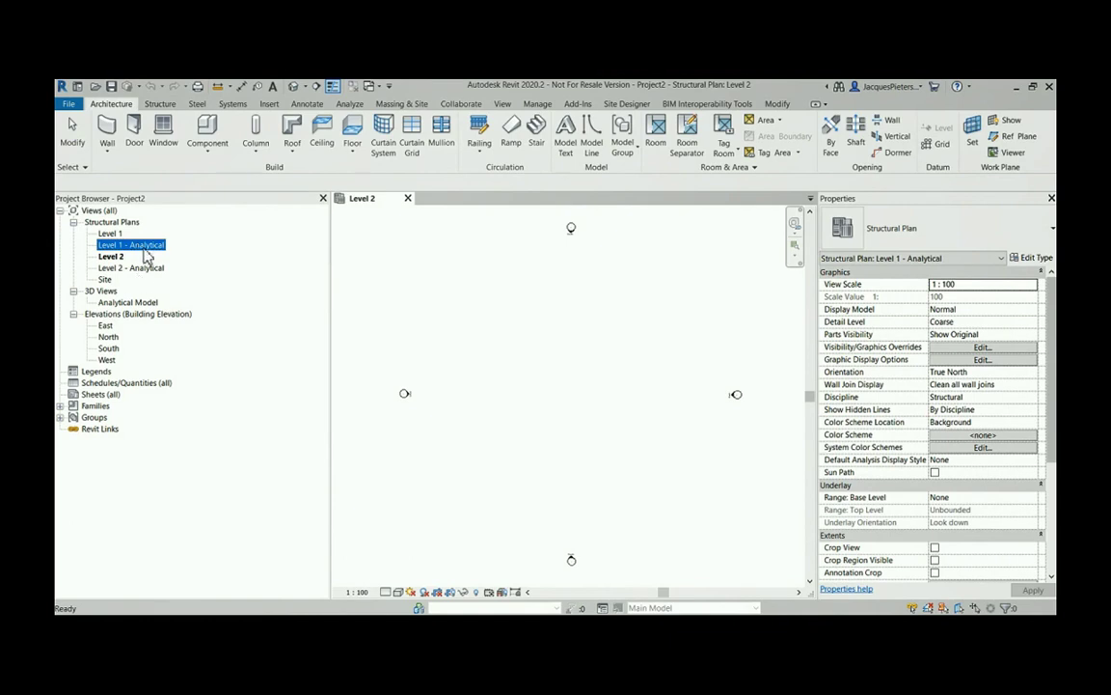
pyautogui.rightClick(145, 254)
pyautogui.click(188, 388)
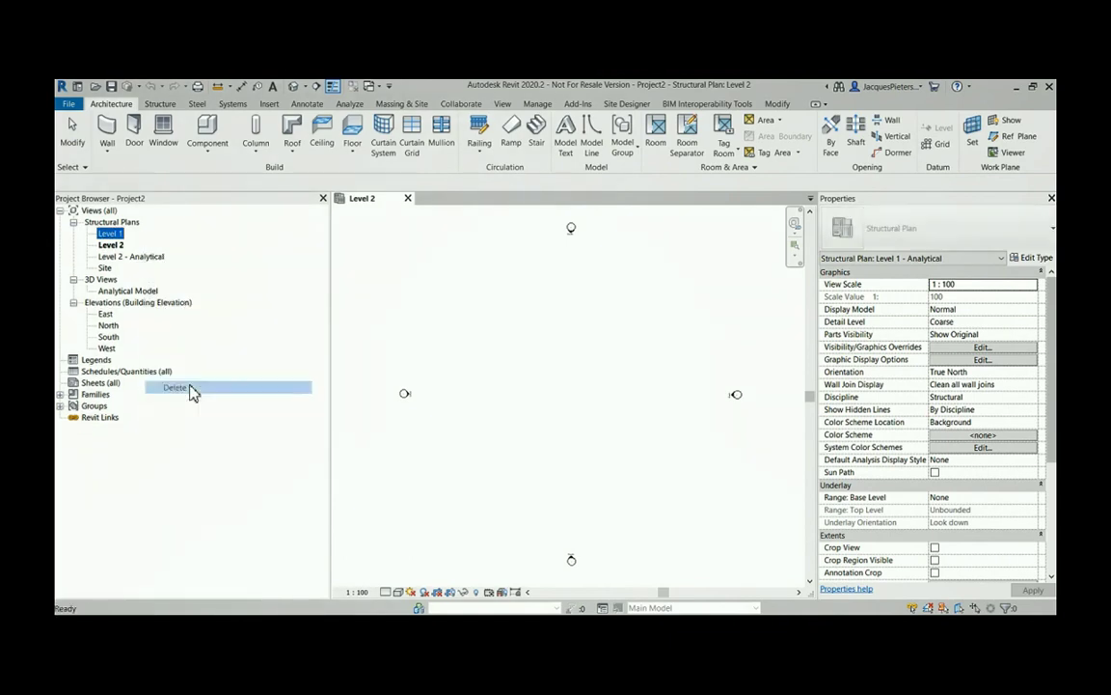
pyautogui.click(145, 257)
pyautogui.rightClick(148, 258)
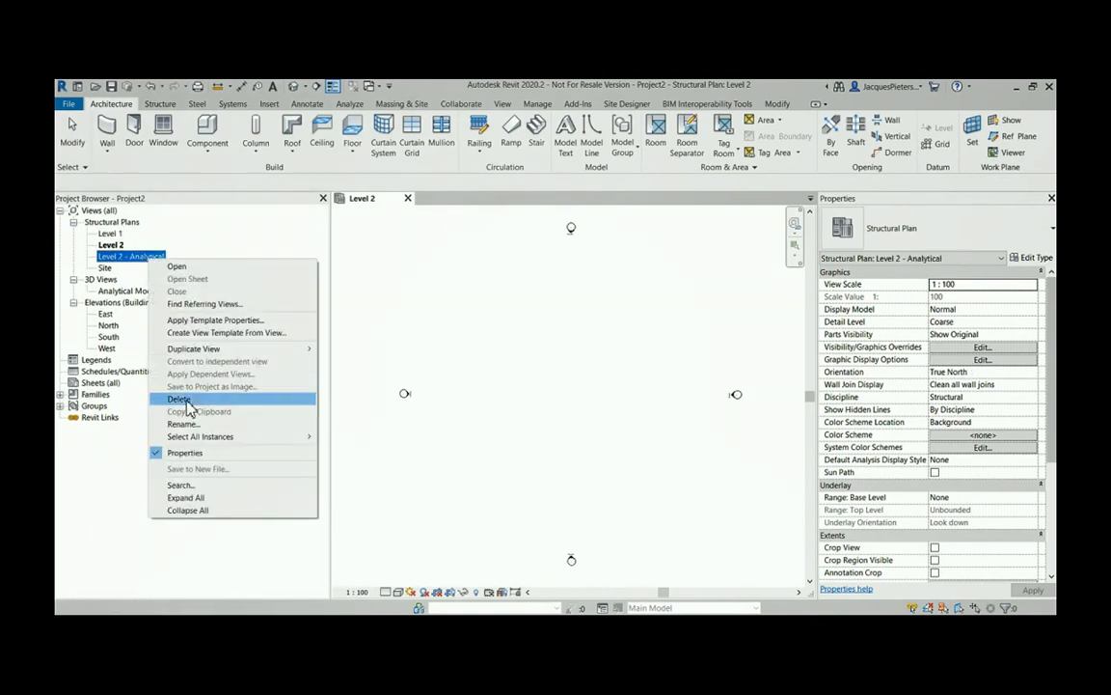
pyautogui.click(188, 400)
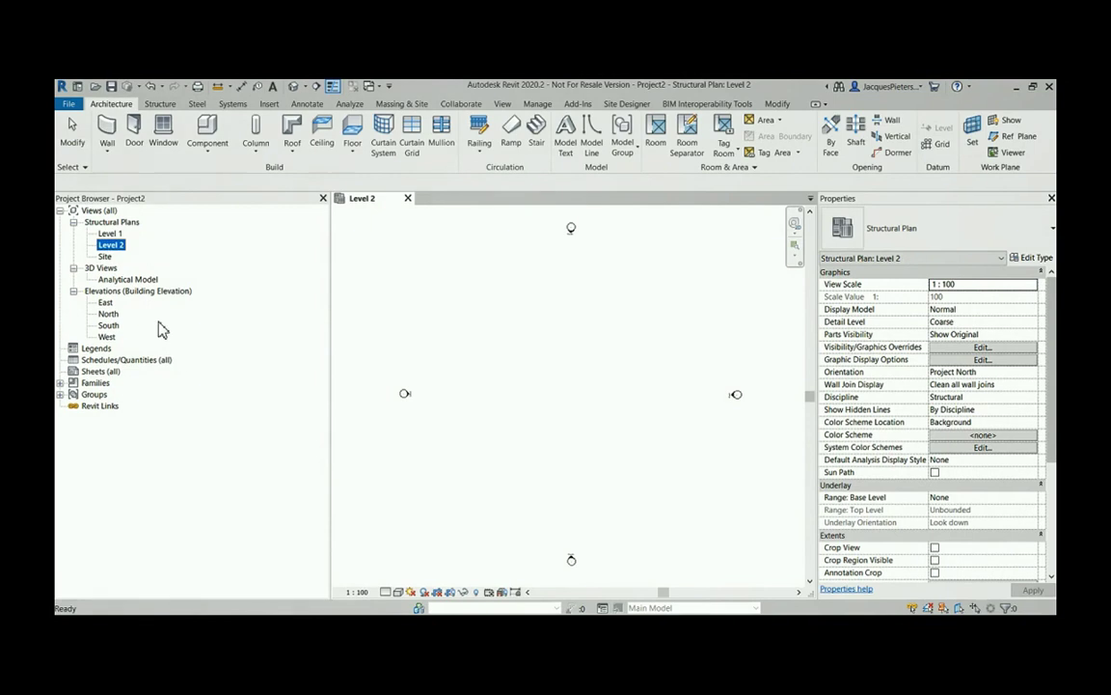
# Step: Show the Site category with Internal Origin, Project Base Point and Survey Point in the Level 1 plan, and check the base point's coordinates
pyautogui.doubleClick(109, 234)
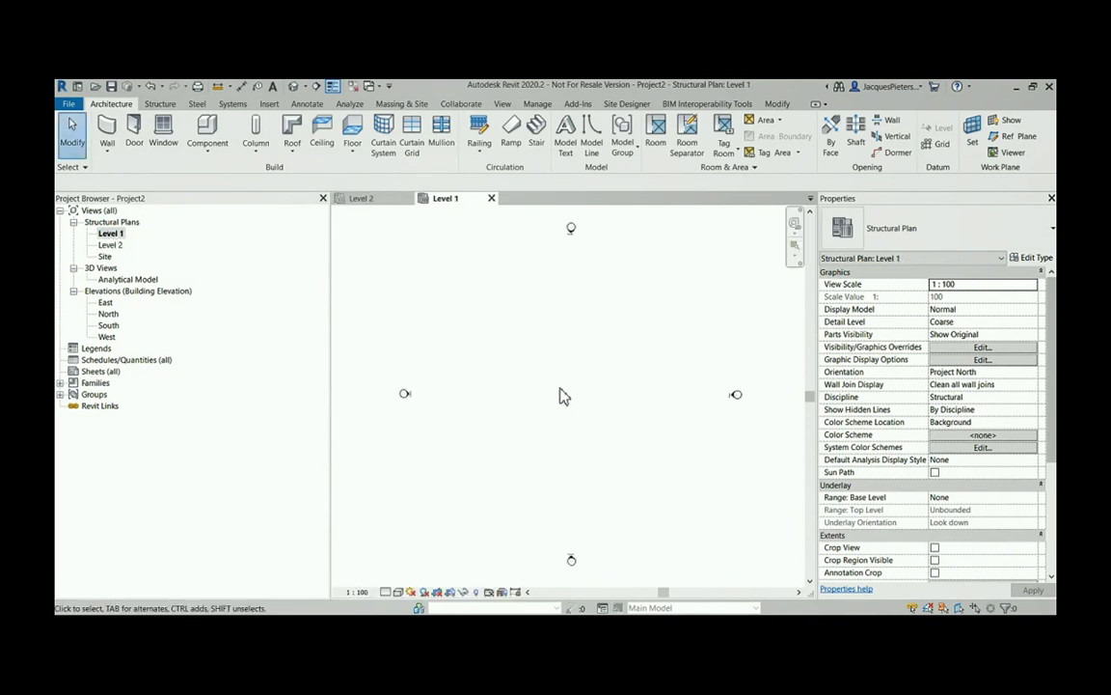
pyautogui.press('v')
pyautogui.press('g')
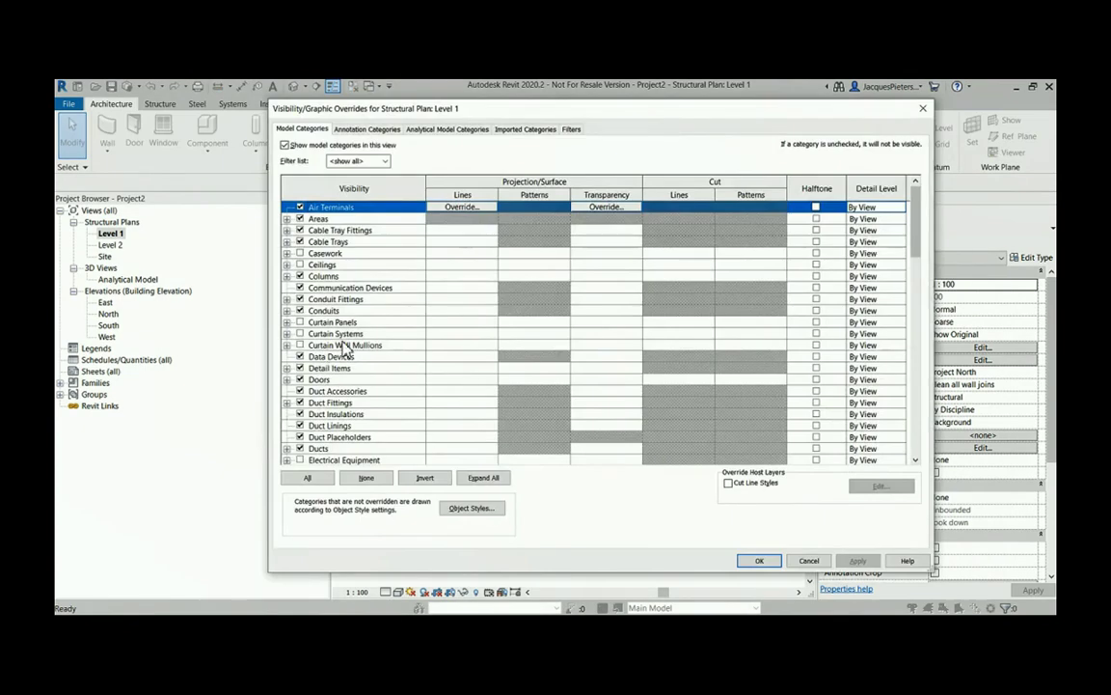
pyautogui.scroll(-8, 345, 349)
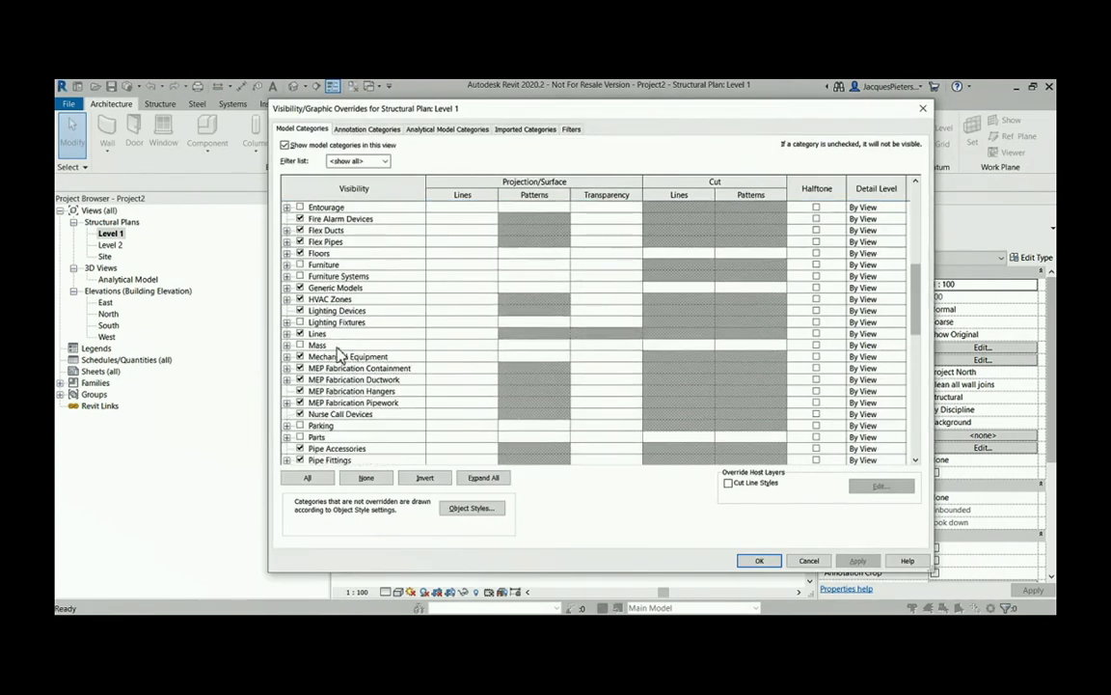
pyautogui.scroll(-4, 340, 355)
pyautogui.scroll(-4, 338, 355)
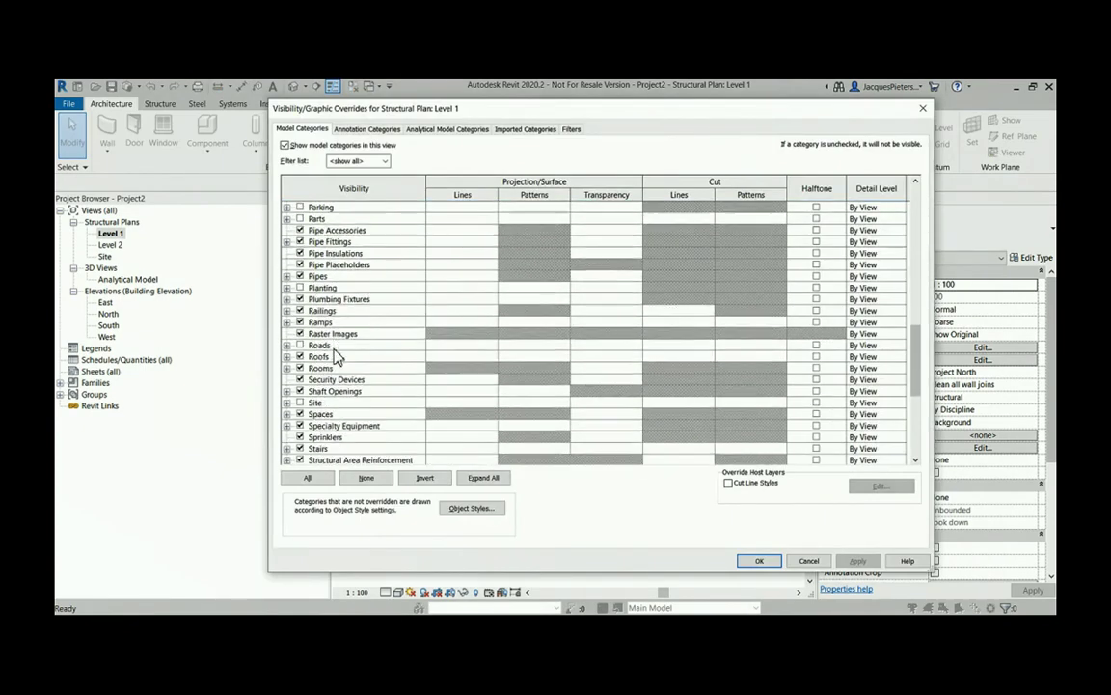
pyautogui.click(300, 333)
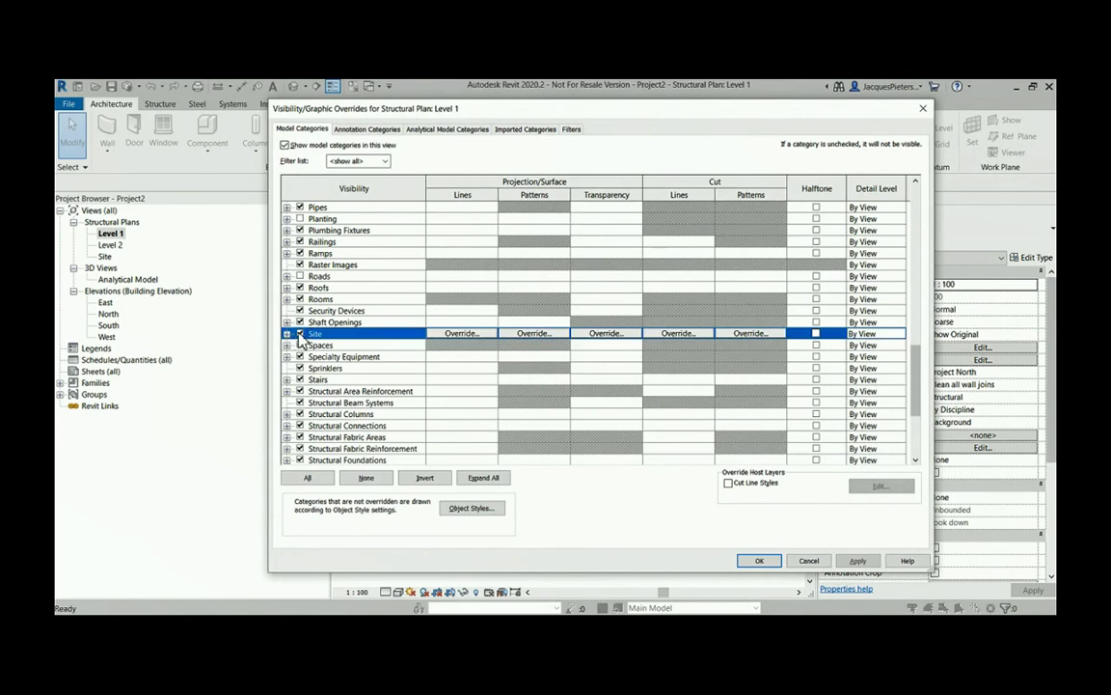
pyautogui.click(287, 332)
pyautogui.click(313, 356)
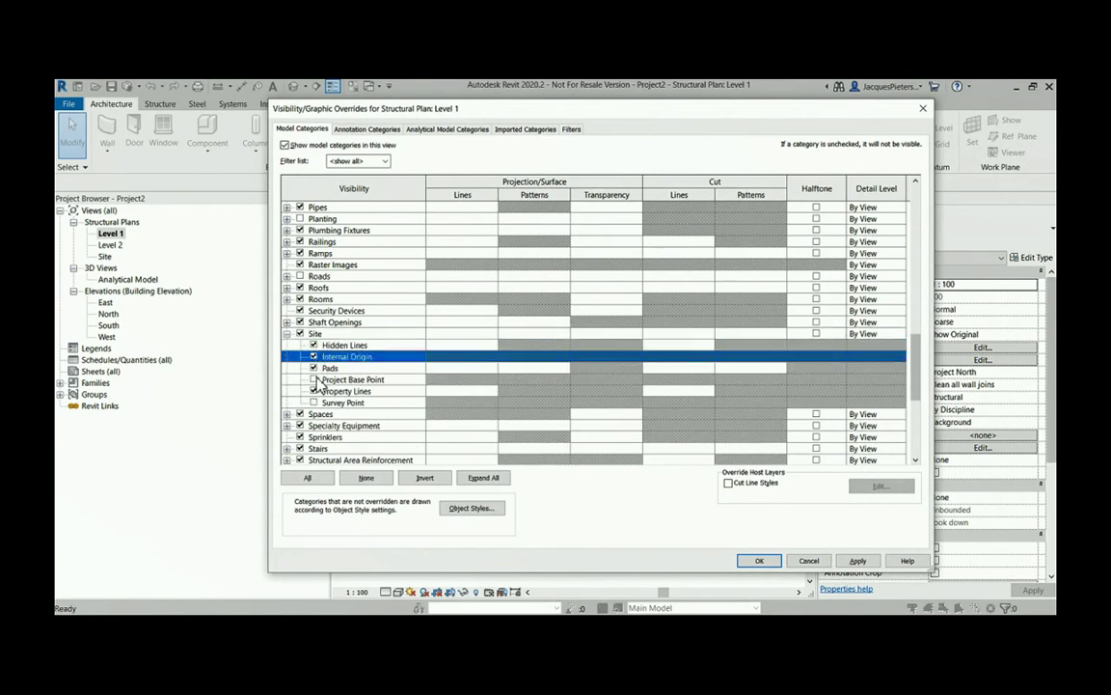
pyautogui.click(314, 379)
pyautogui.click(314, 402)
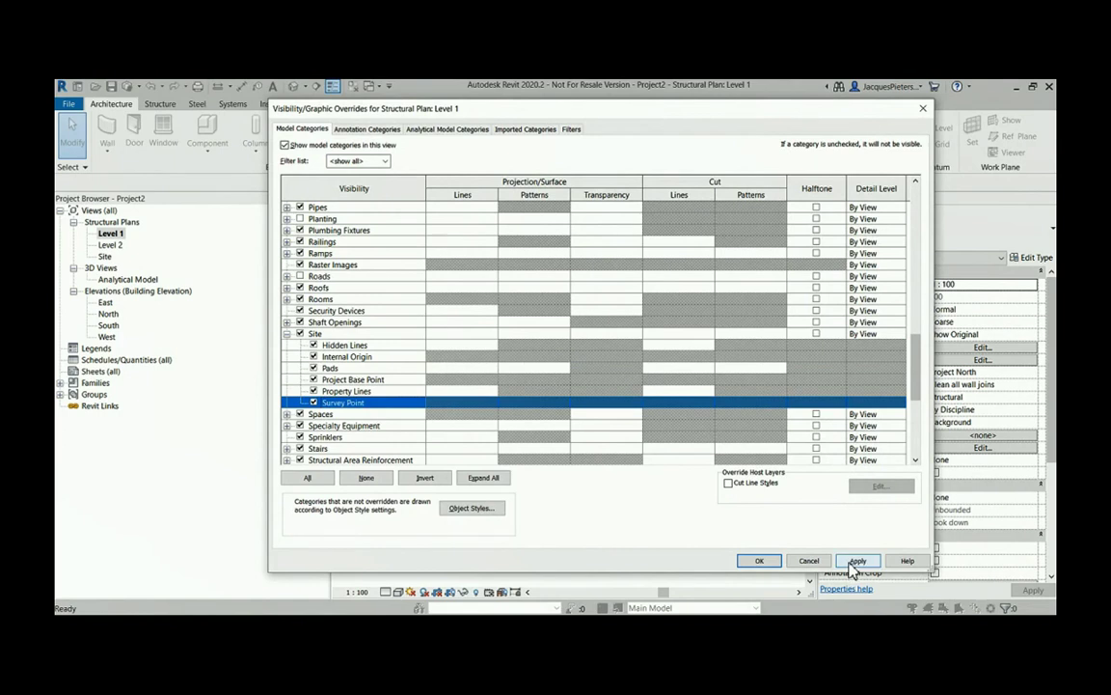
pyautogui.click(760, 560)
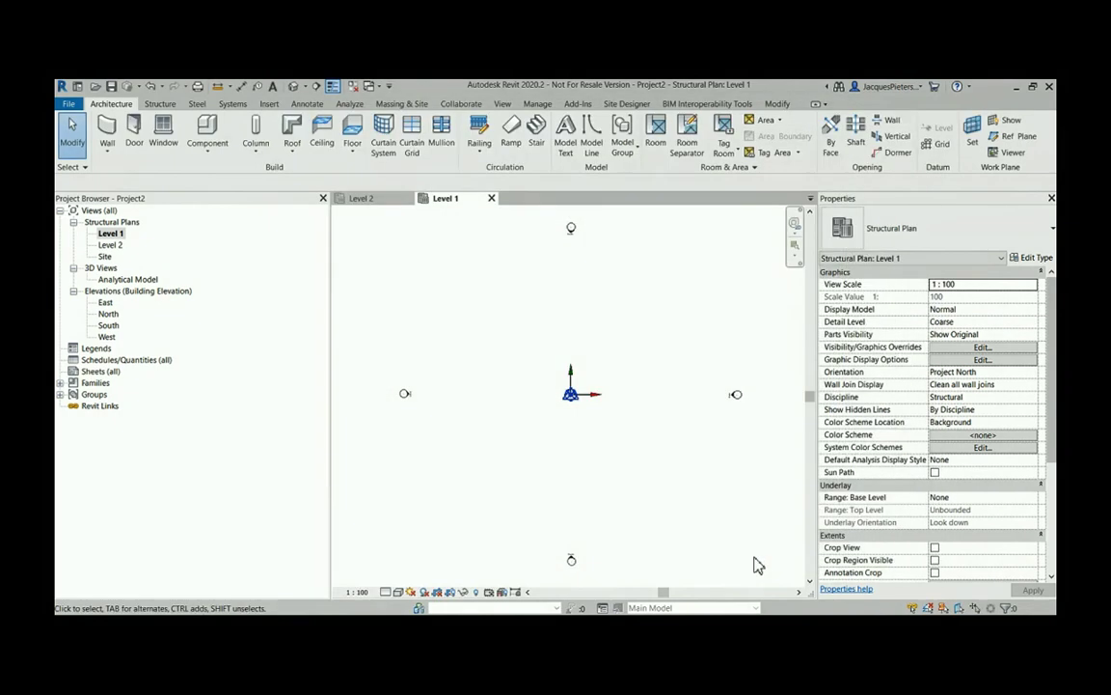
pyautogui.click(571, 392)
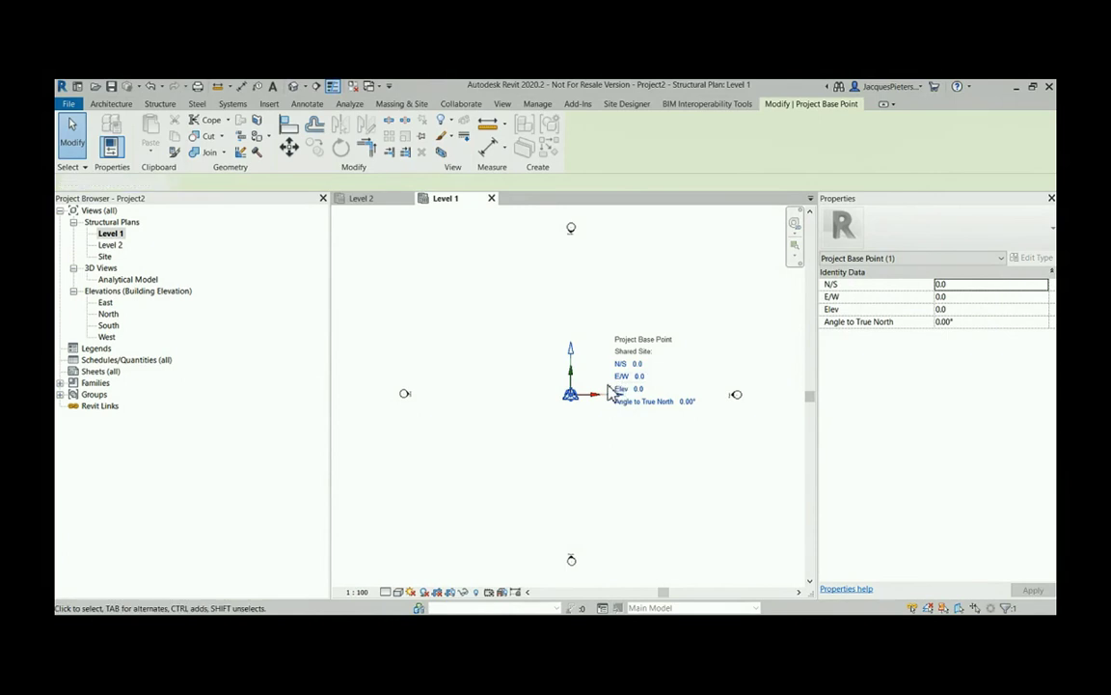
pyautogui.click(621, 390)
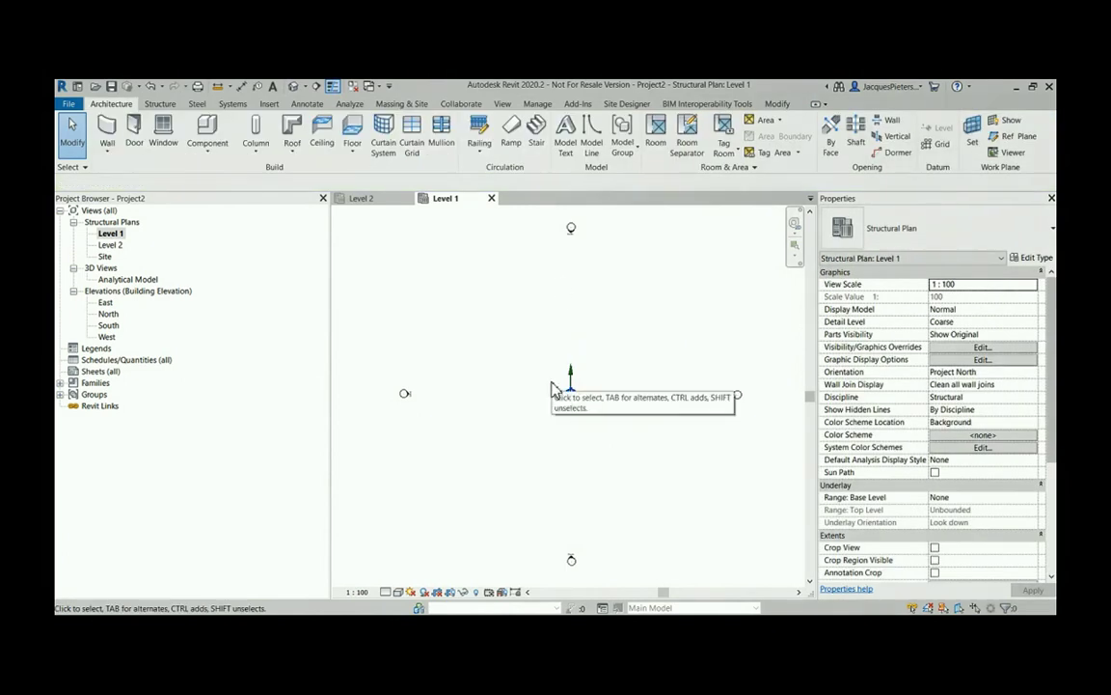
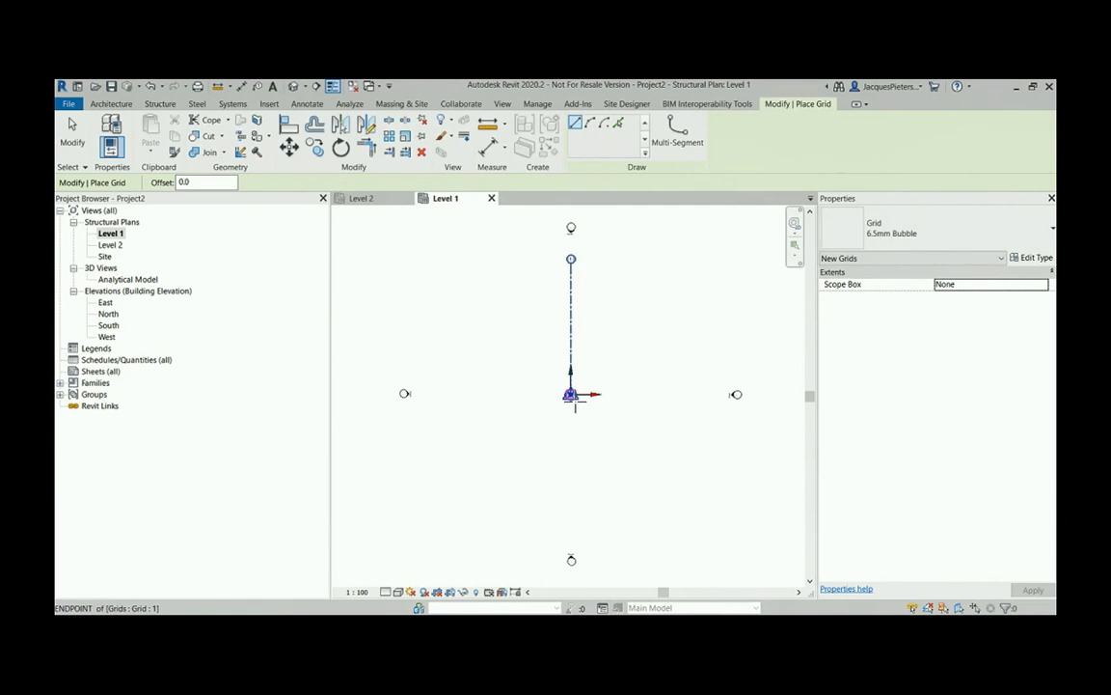
# Step: Draw a horizontal grid line from the project base point towards the east elevation marker and name it A
pyautogui.click(570, 393)
pyautogui.click(702, 393)
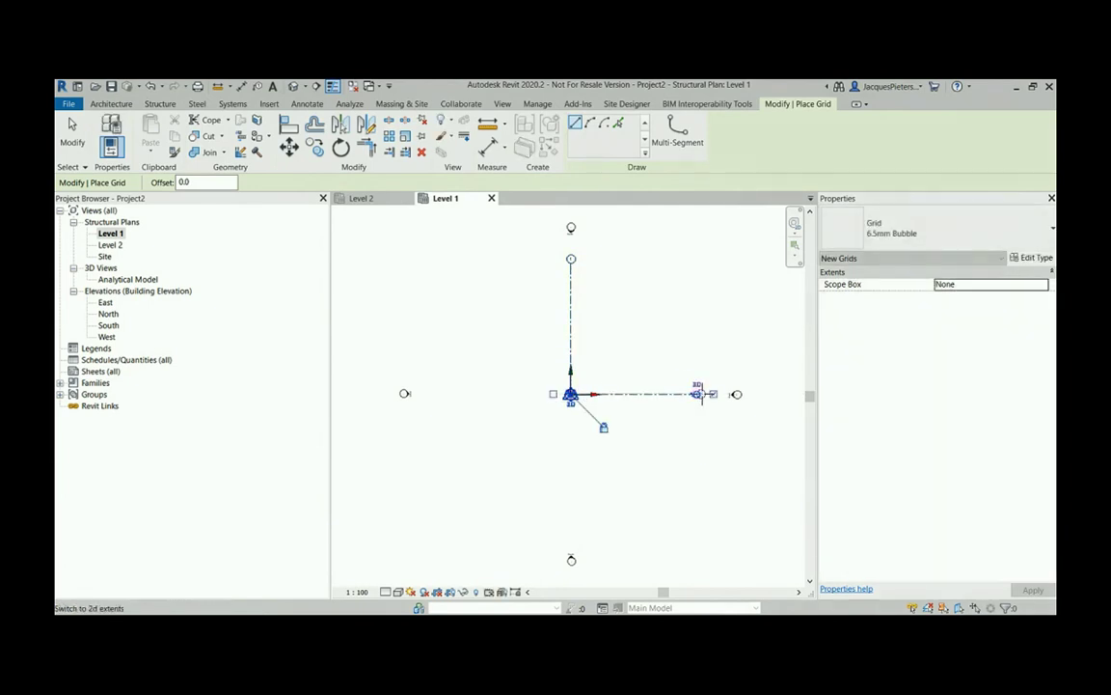
pyautogui.scroll(1, 702, 394)
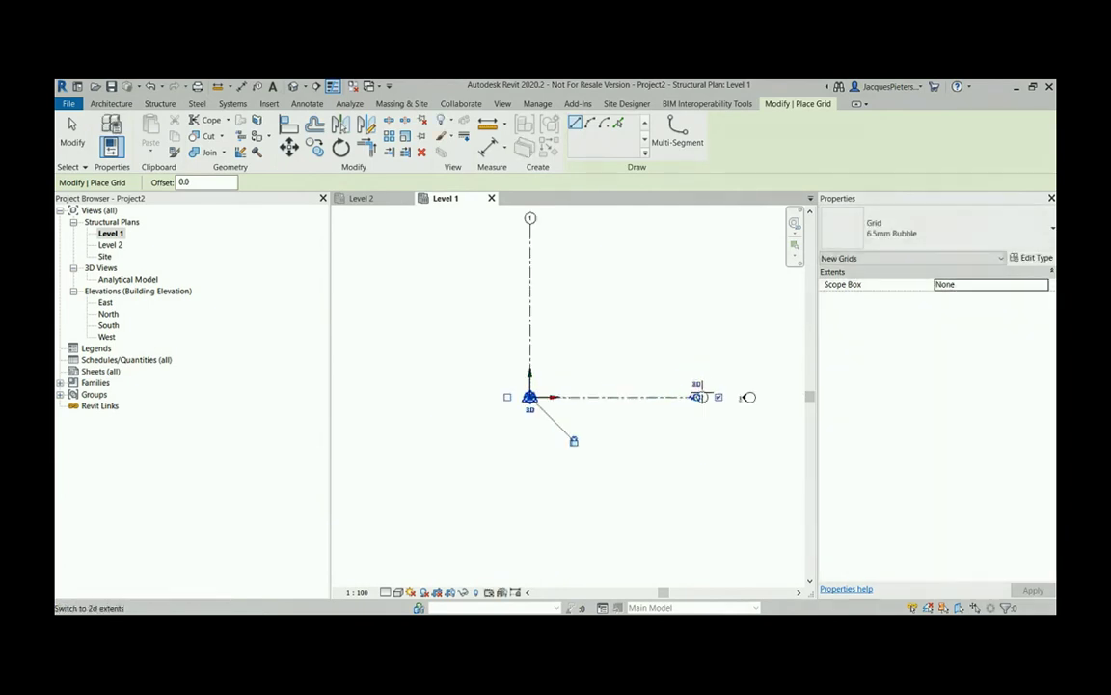
pyautogui.press('Escape')
pyautogui.press('Escape')
pyautogui.doubleClick(702, 398)
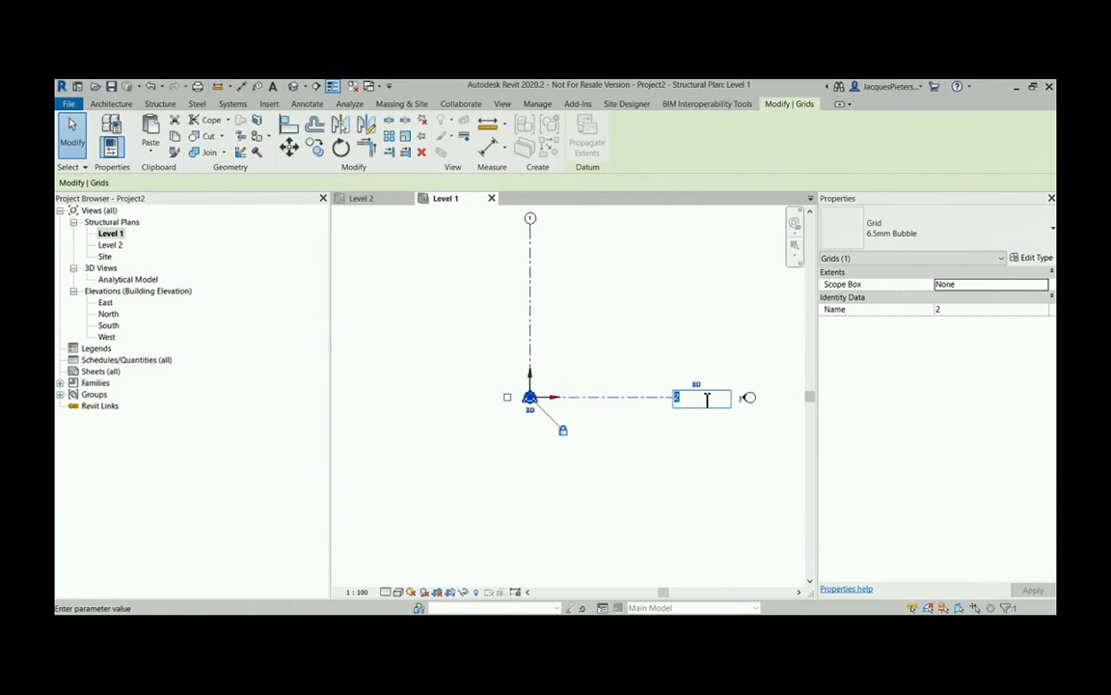
pyautogui.press('Return')
pyautogui.click(699, 333)
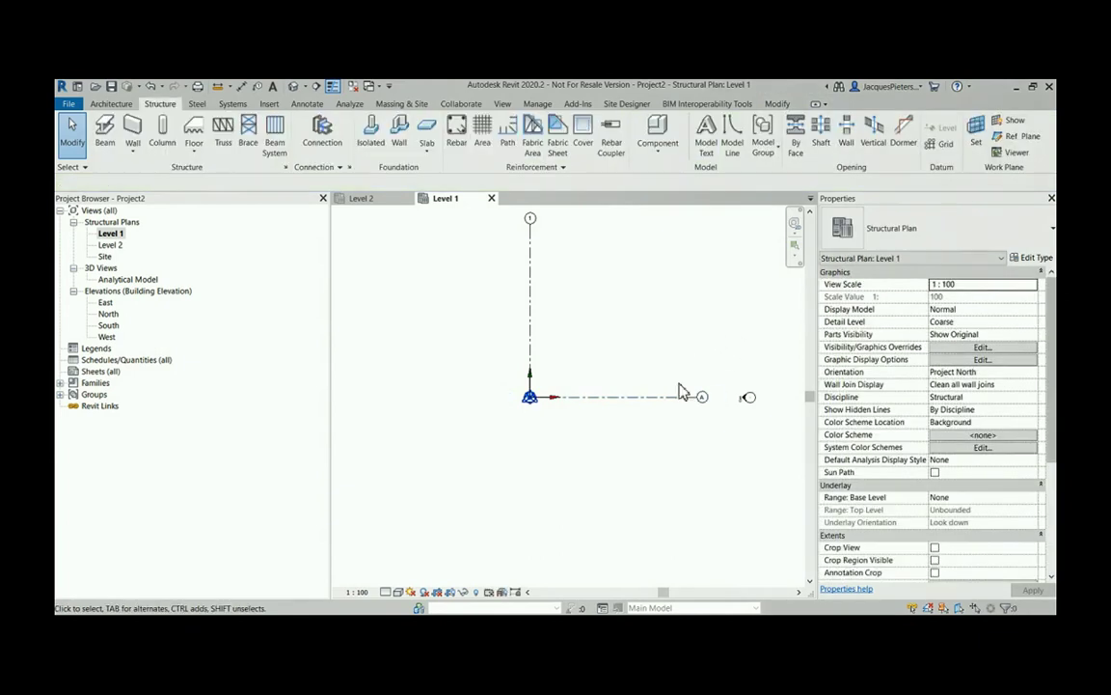
# Step: Check the levels in the East elevation and return to the Level 1 plan
pyautogui.click(750, 399)
pyautogui.doubleClick(751, 400)
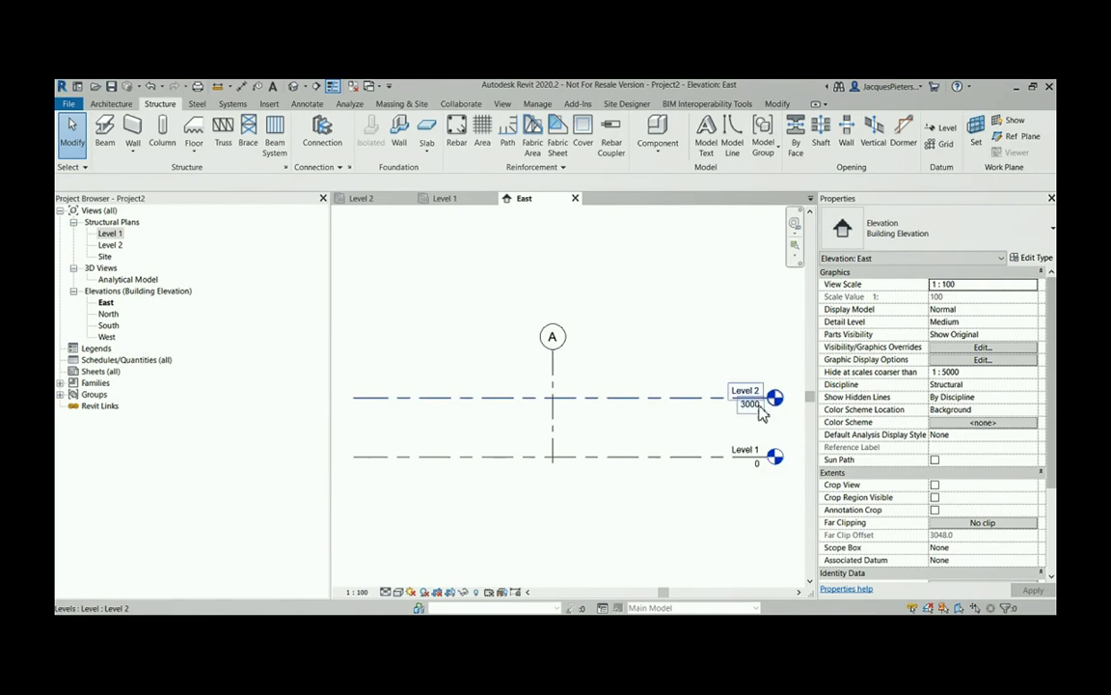
pyautogui.doubleClick(109, 234)
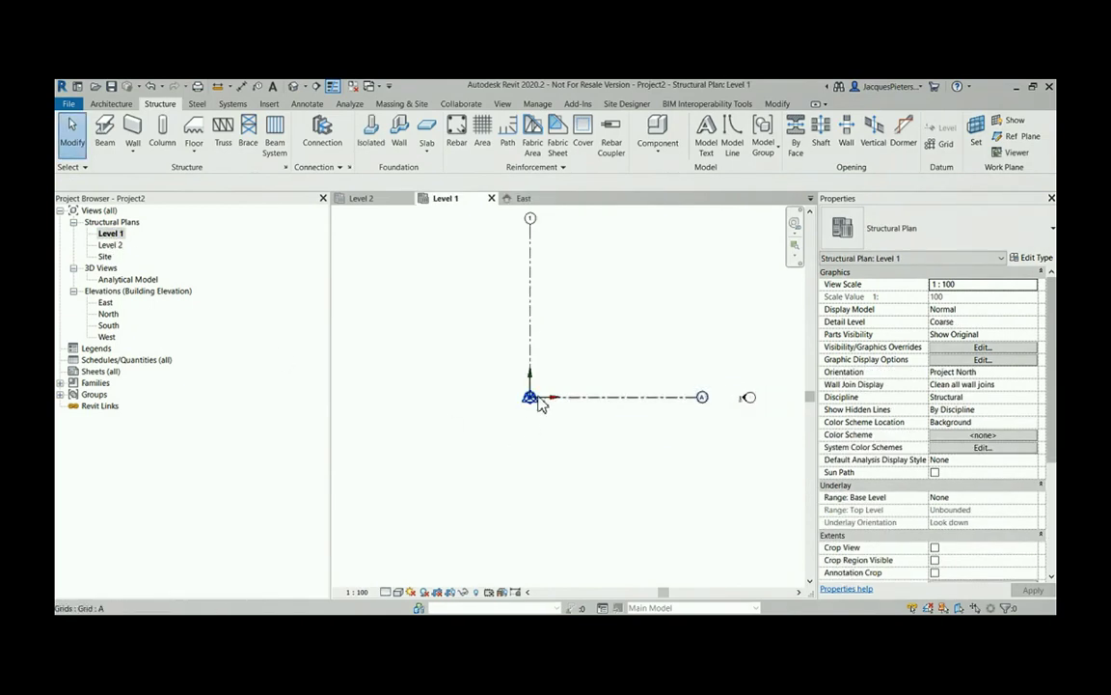
# Step: Open the Site structural plan and show its Site subcategories Internal Origin, Pads, Project Base Point and Survey Point
pyautogui.doubleClick(105, 257)
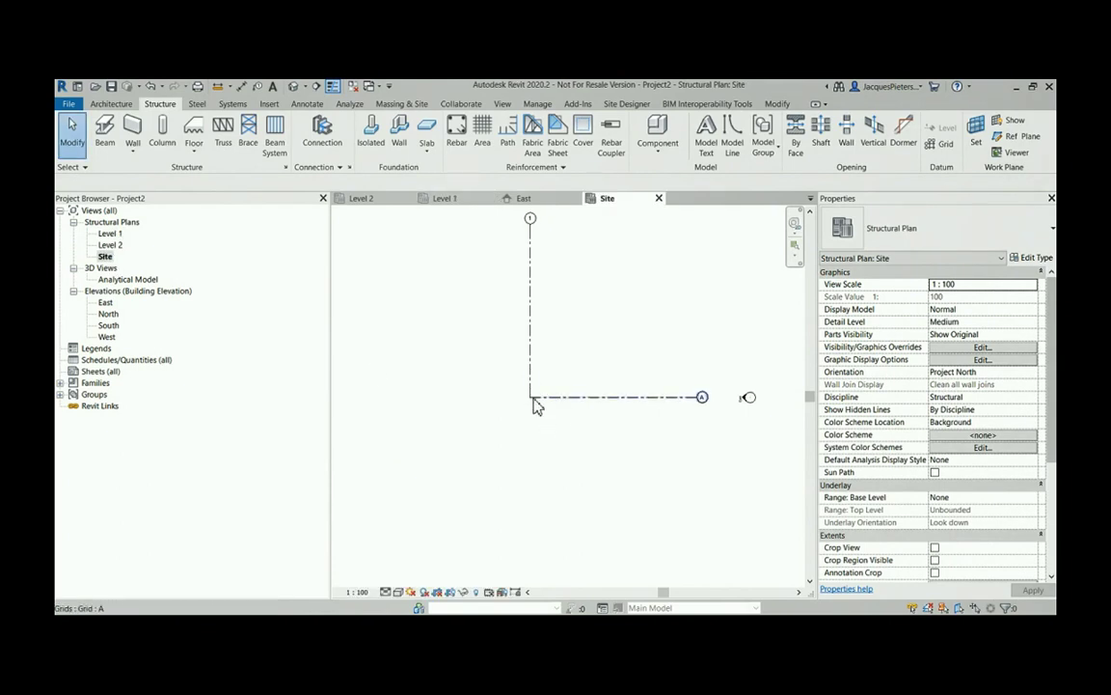
pyautogui.scroll(-1, 506, 405)
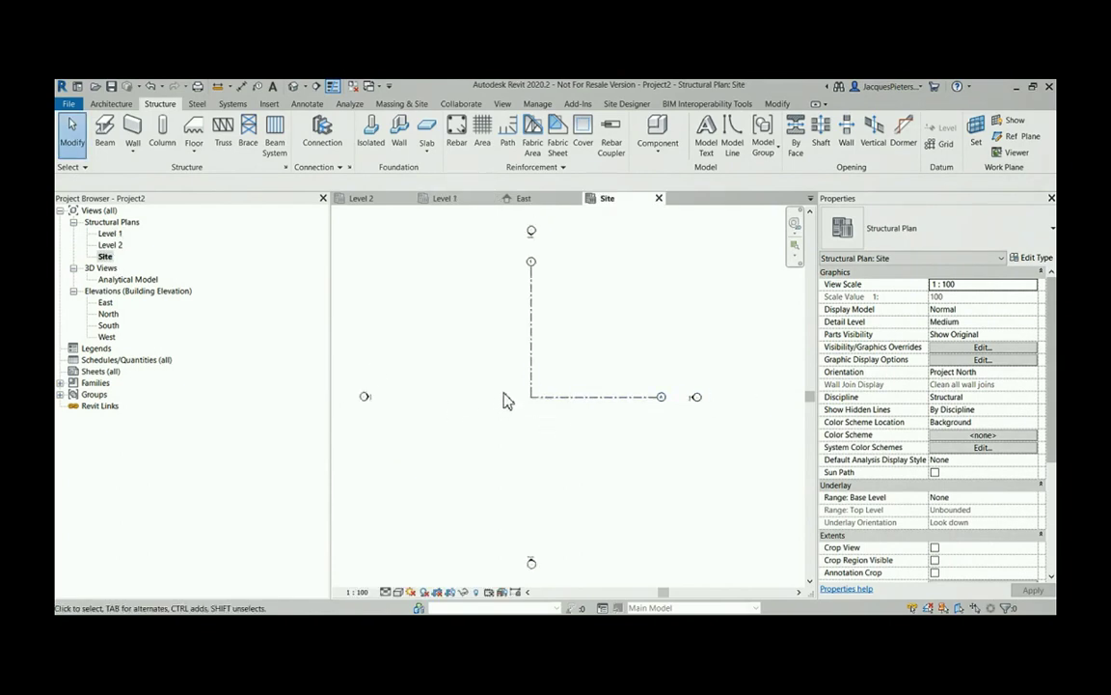
pyautogui.press('v')
pyautogui.press('g')
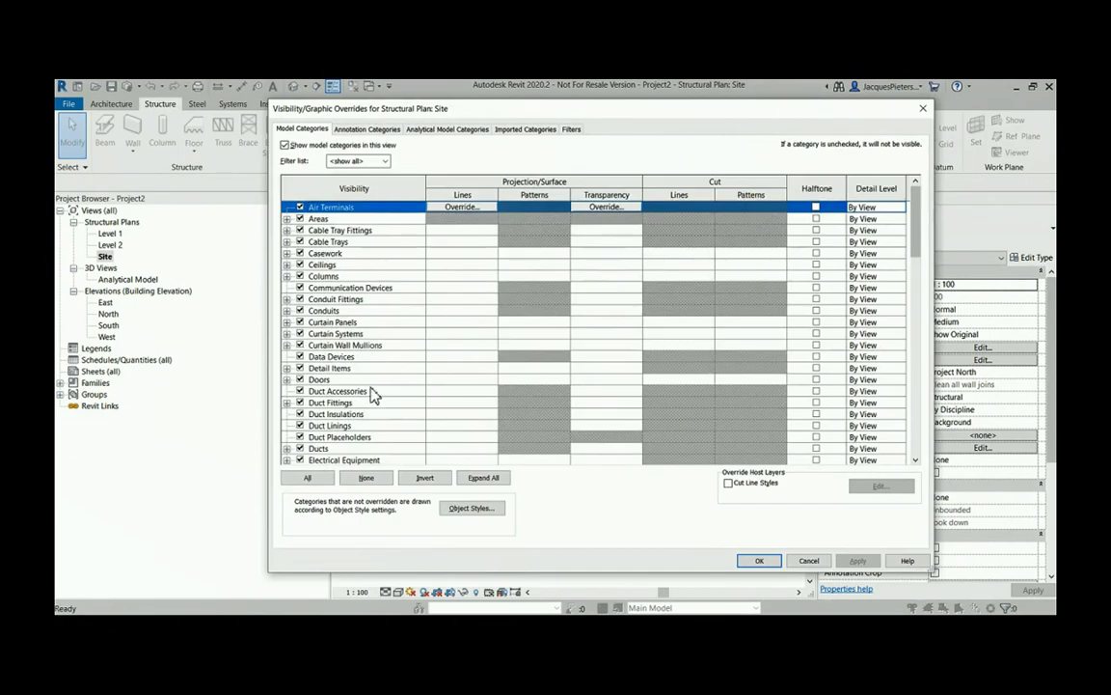
pyautogui.scroll(-13, 371, 395)
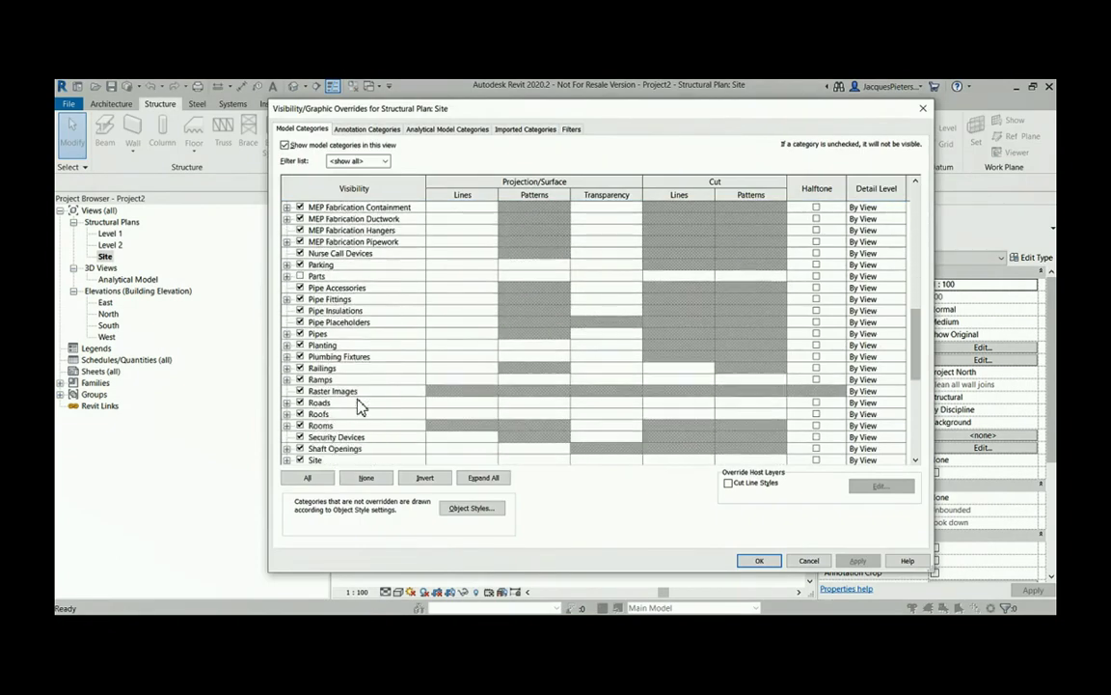
pyautogui.scroll(-1, 309, 456)
pyautogui.click(288, 450)
pyautogui.scroll(-2, 317, 424)
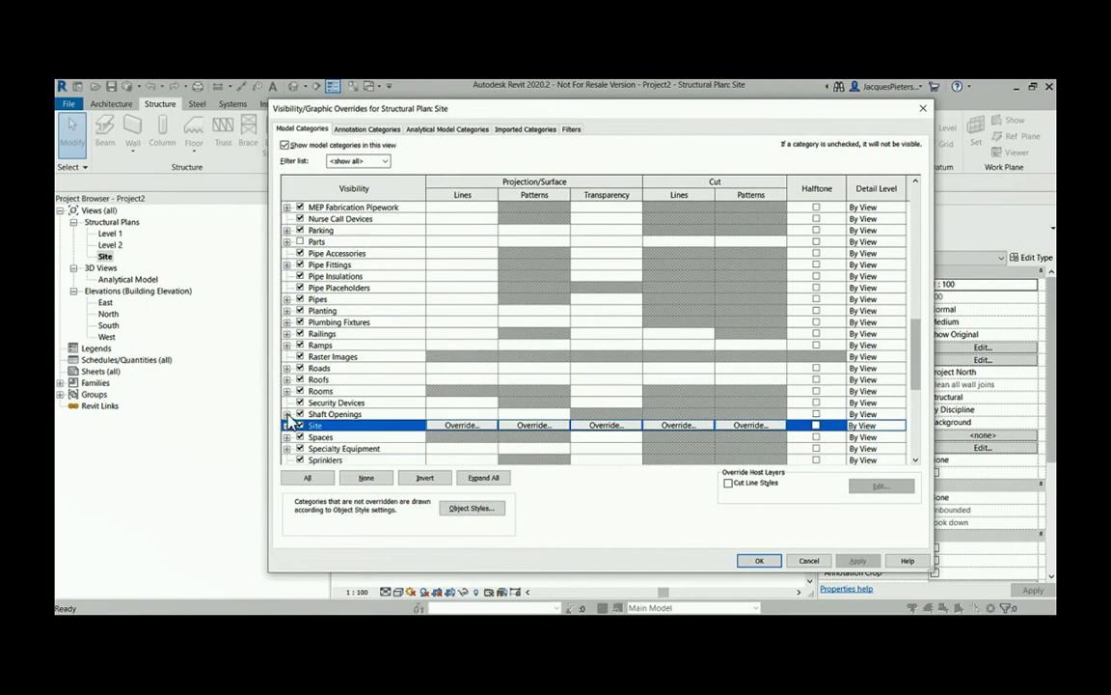
pyautogui.click(287, 426)
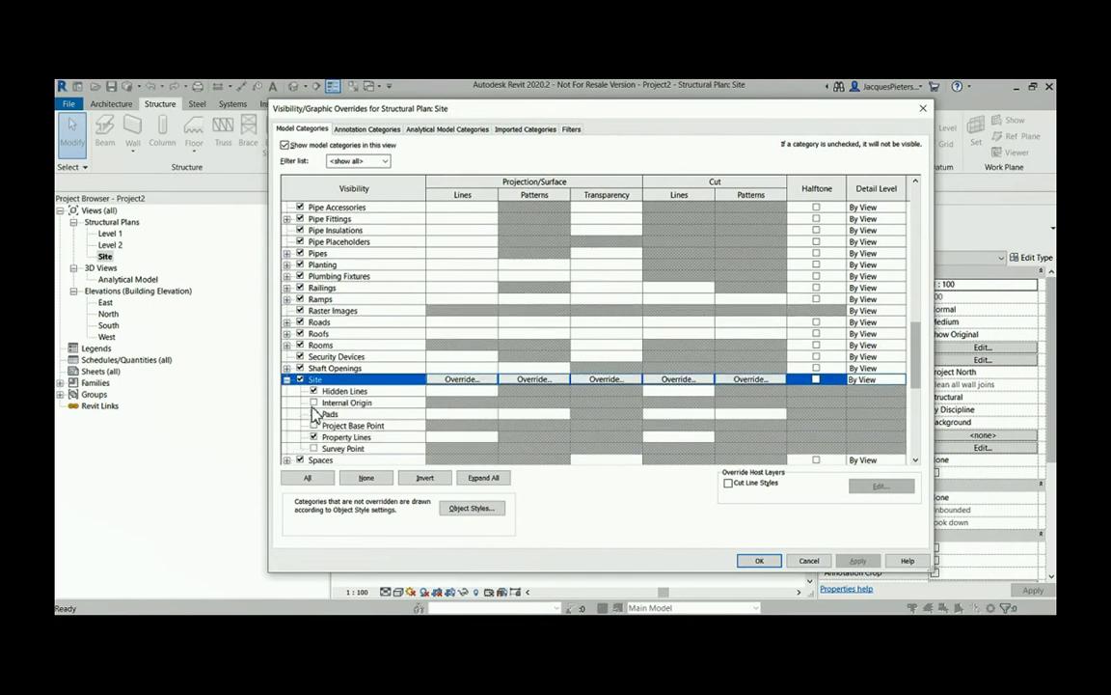
pyautogui.click(313, 402)
pyautogui.click(314, 414)
pyautogui.click(314, 425)
pyautogui.click(314, 449)
pyautogui.scroll(-1, 318, 454)
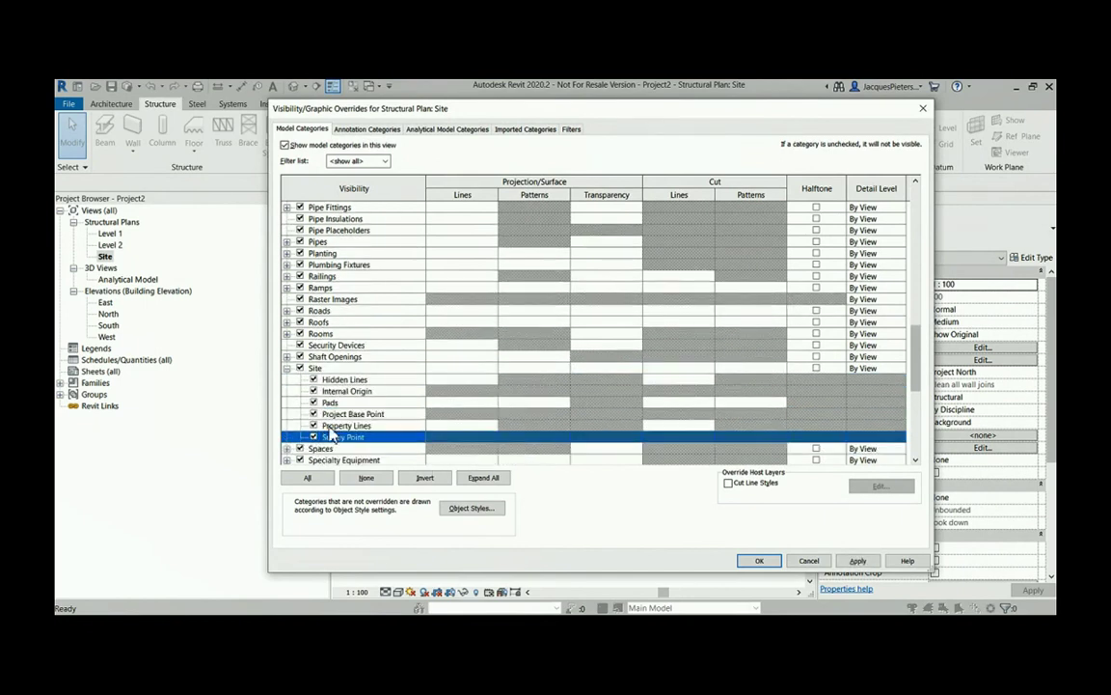
pyautogui.click(856, 562)
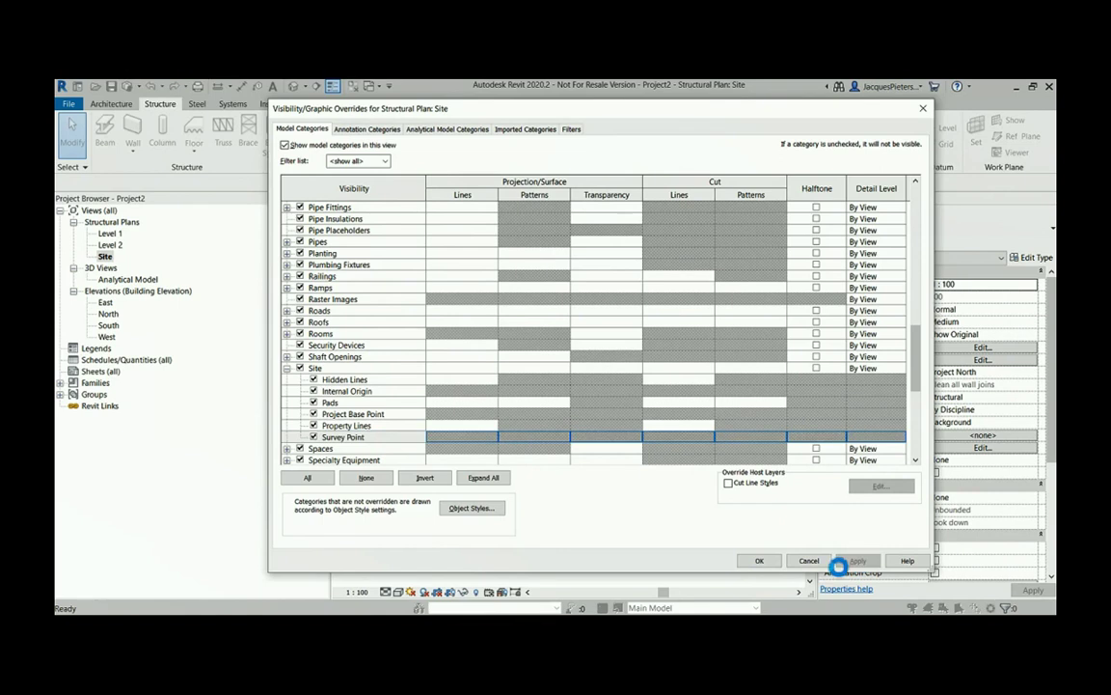
# Step: Turn on the Triangulation Edges subcategory of Topography in the Site plan and accept the visibility overrides
pyautogui.scroll(-3, 365, 394)
pyautogui.scroll(-5, 365, 394)
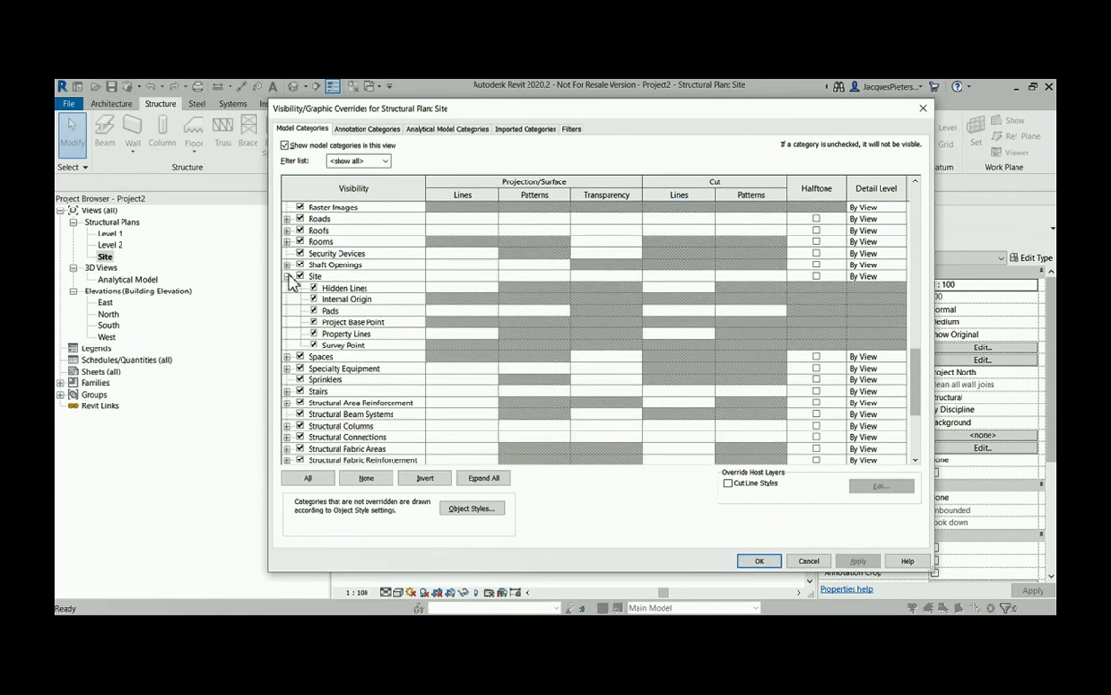
pyautogui.click(287, 276)
pyautogui.scroll(-3, 337, 334)
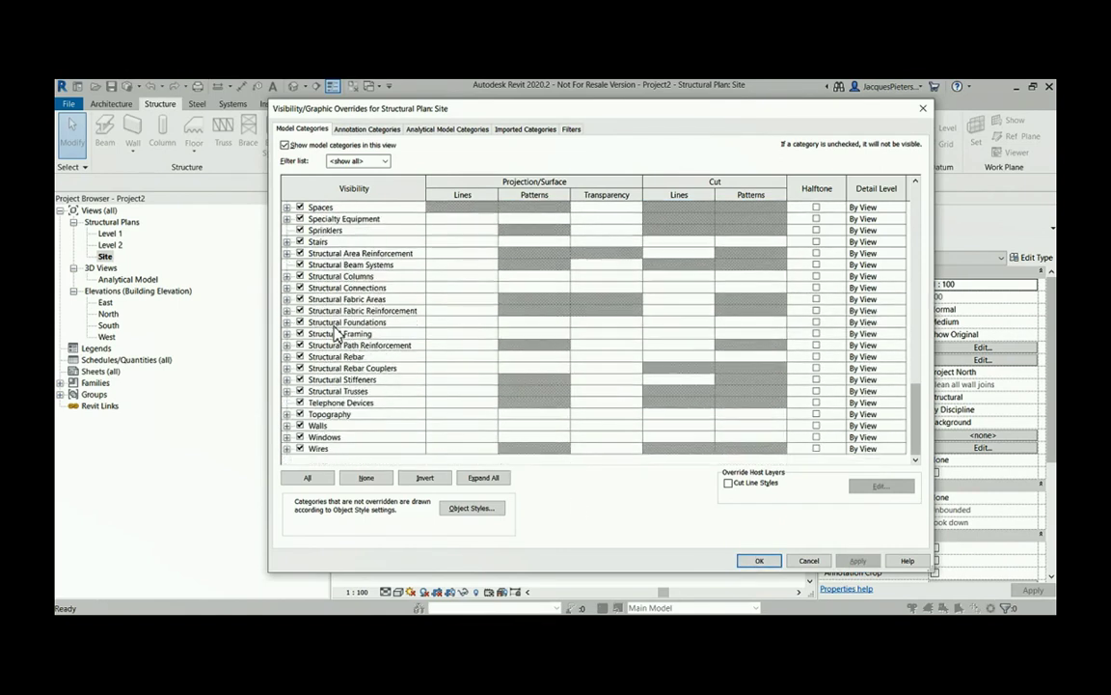
pyautogui.click(287, 414)
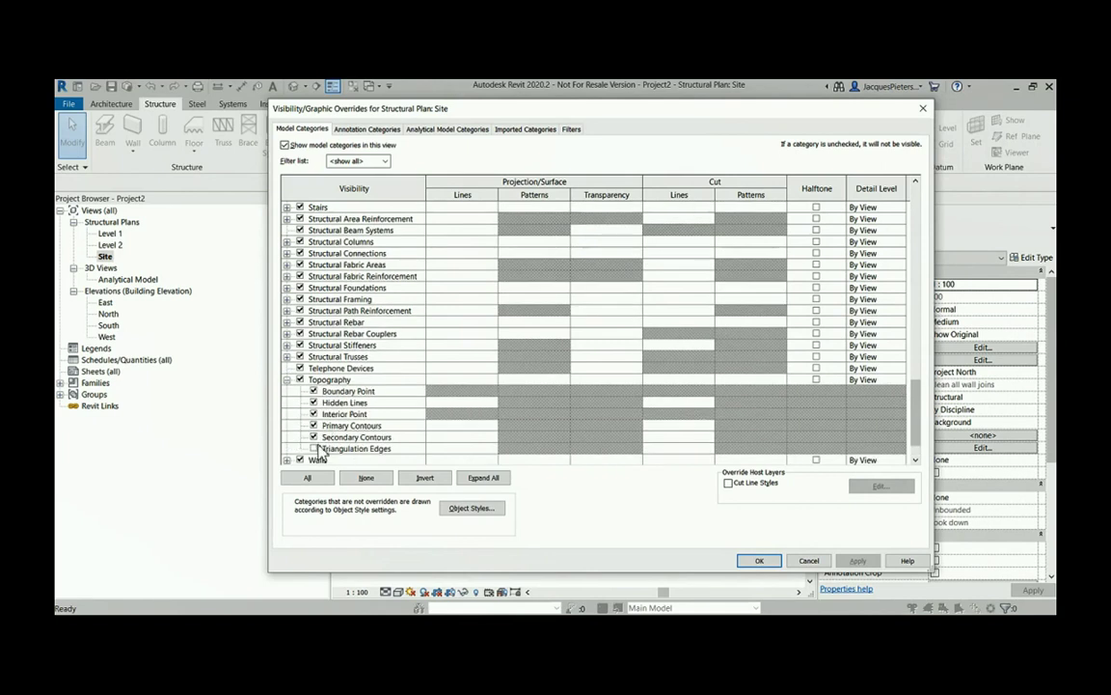
pyautogui.click(315, 449)
pyautogui.click(858, 561)
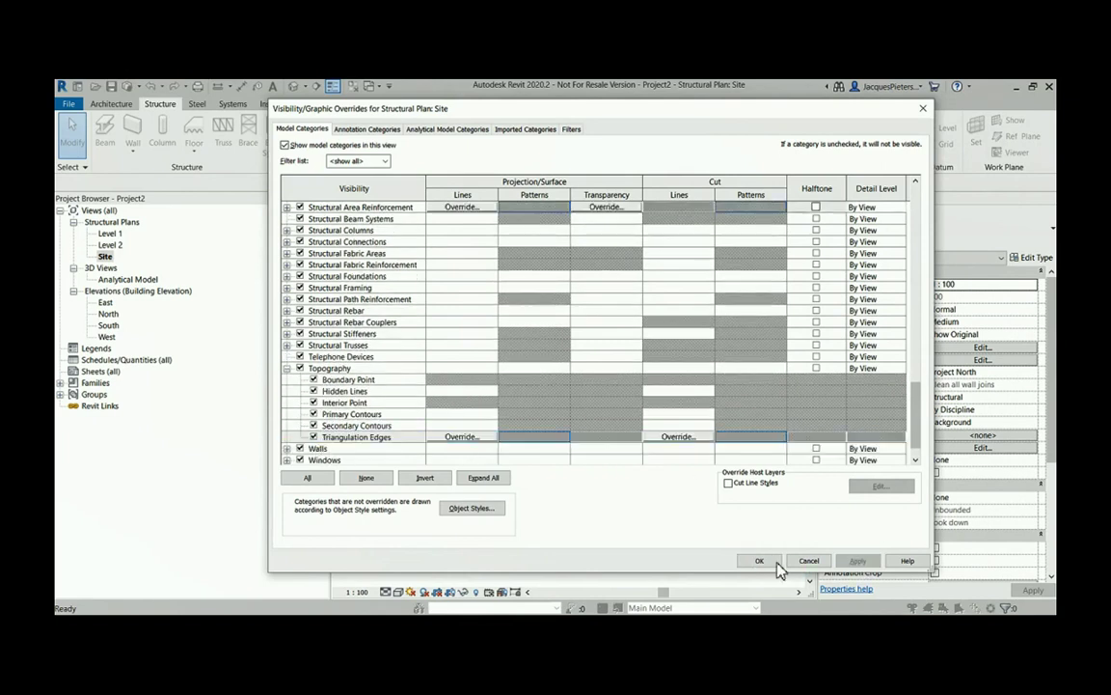
pyautogui.click(762, 561)
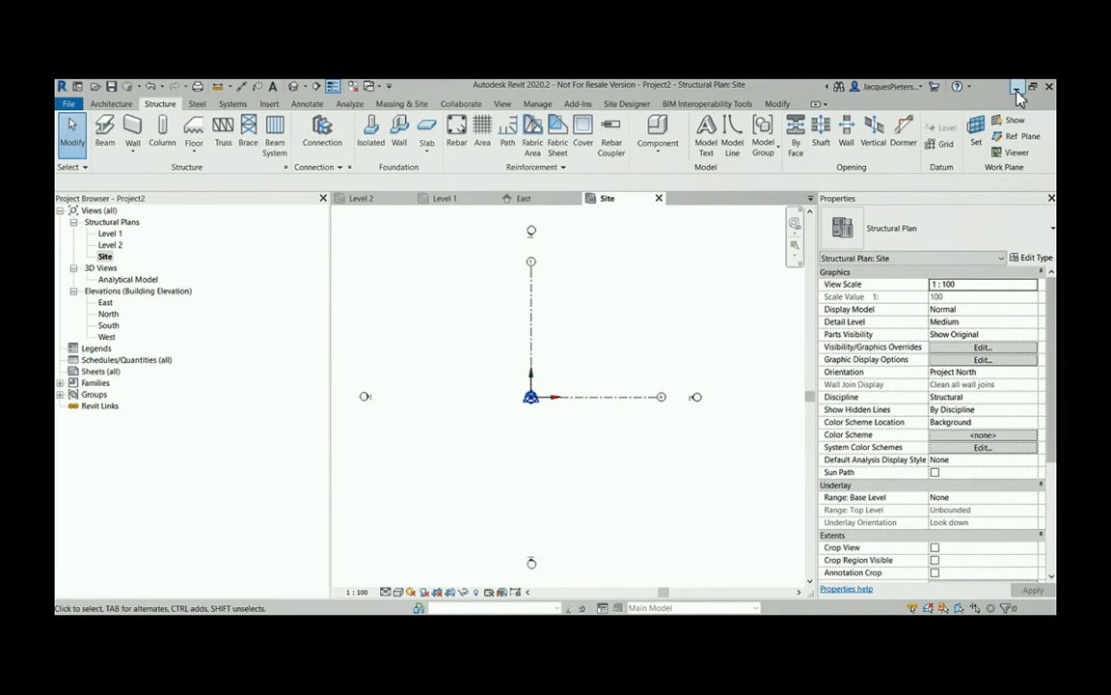
pyautogui.click(627, 104)
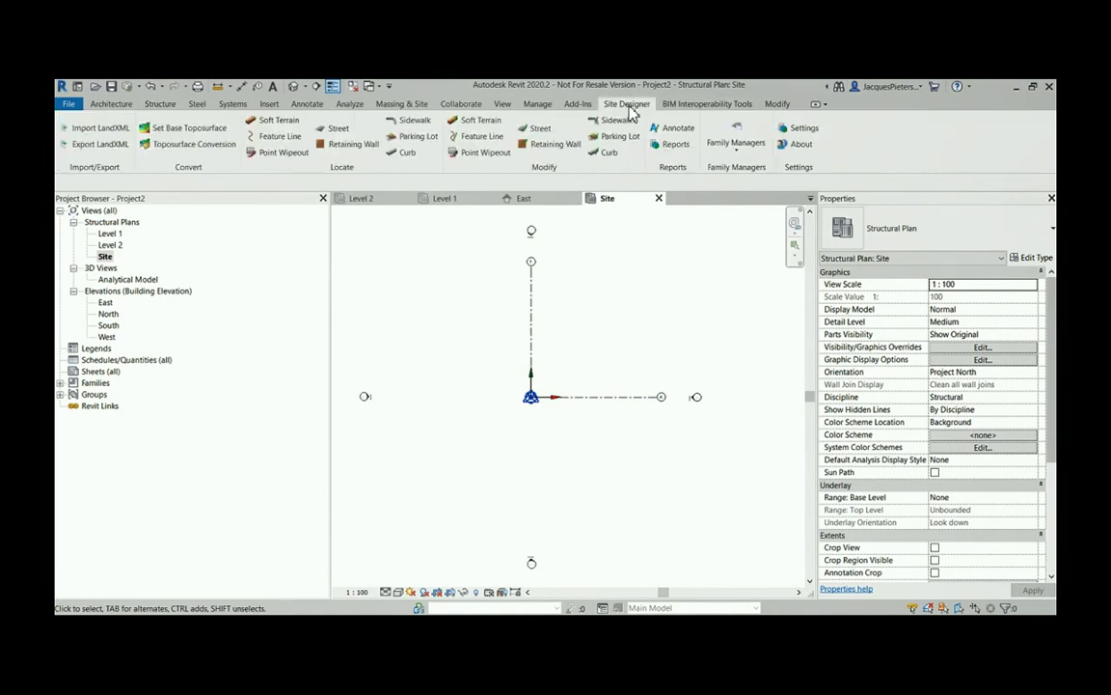
pyautogui.click(628, 108)
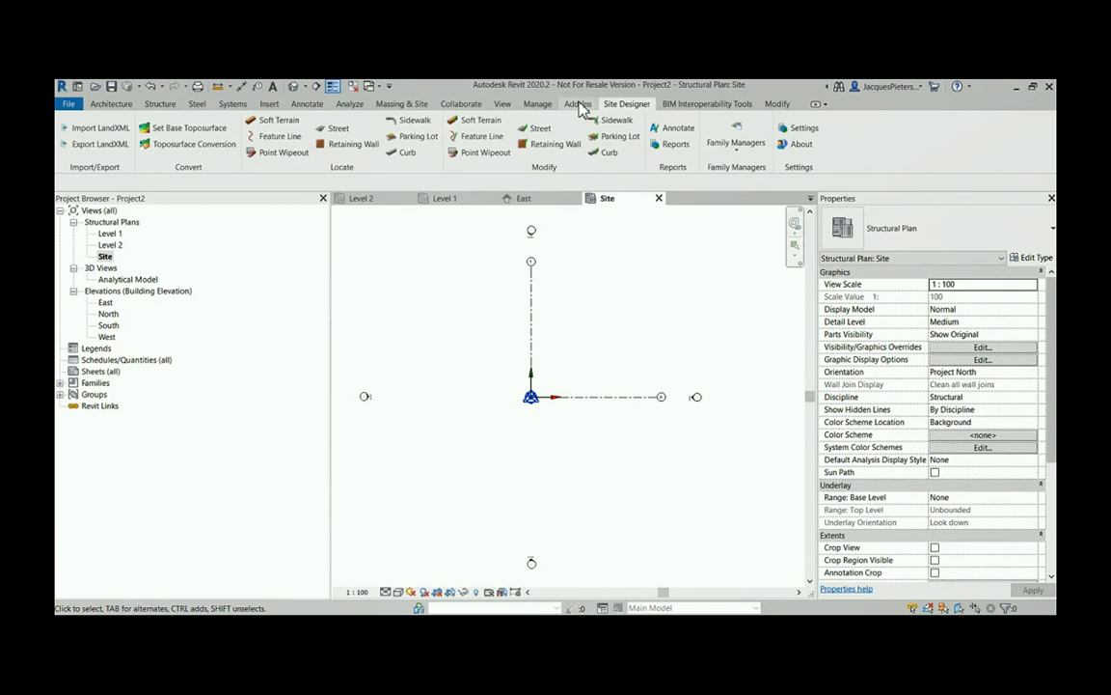
pyautogui.click(579, 105)
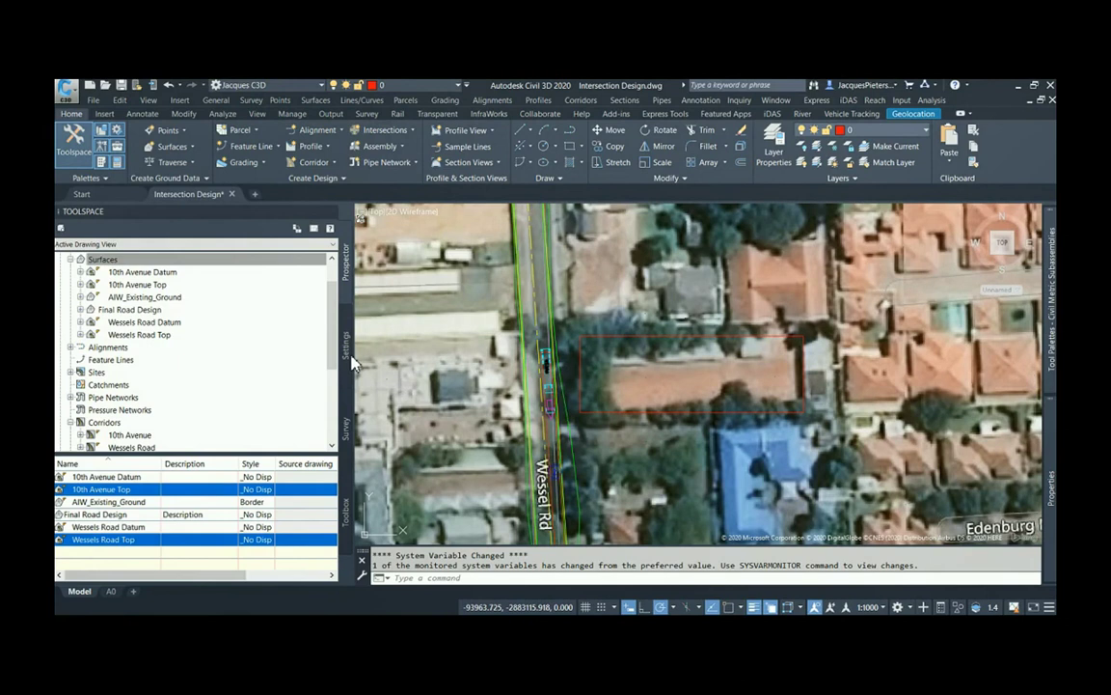
# Step: Switch to Civil 3D and expand the Subscription Extension Manager down to Export Shared Reference Points for Autodesk Revit
pyautogui.click(345, 495)
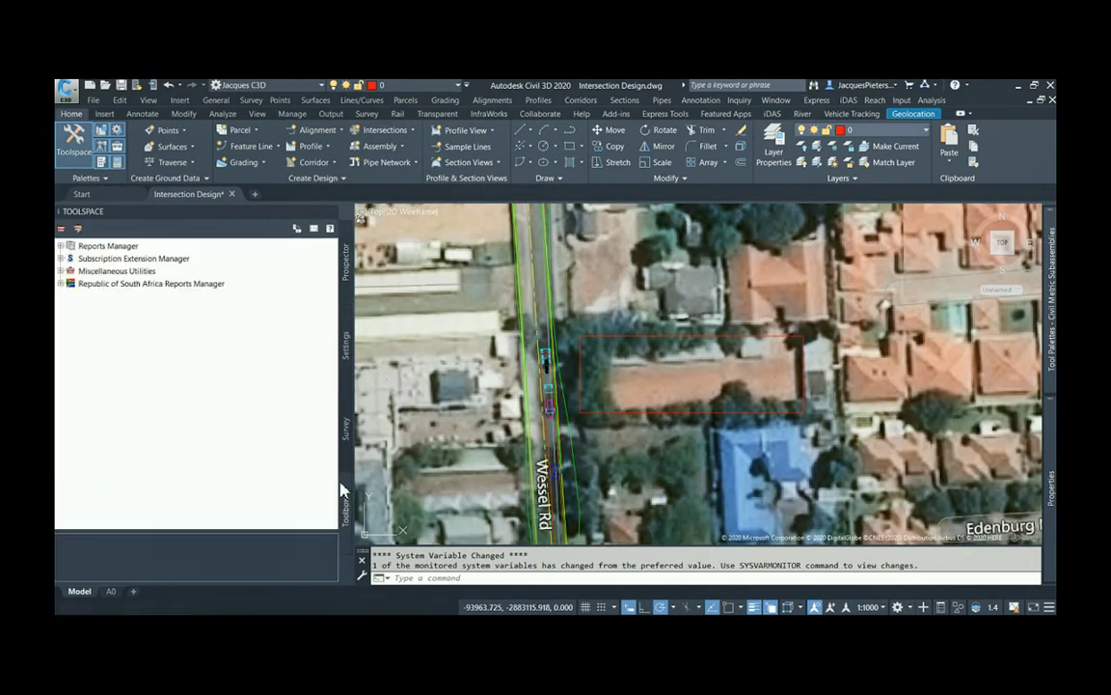
pyautogui.click(59, 259)
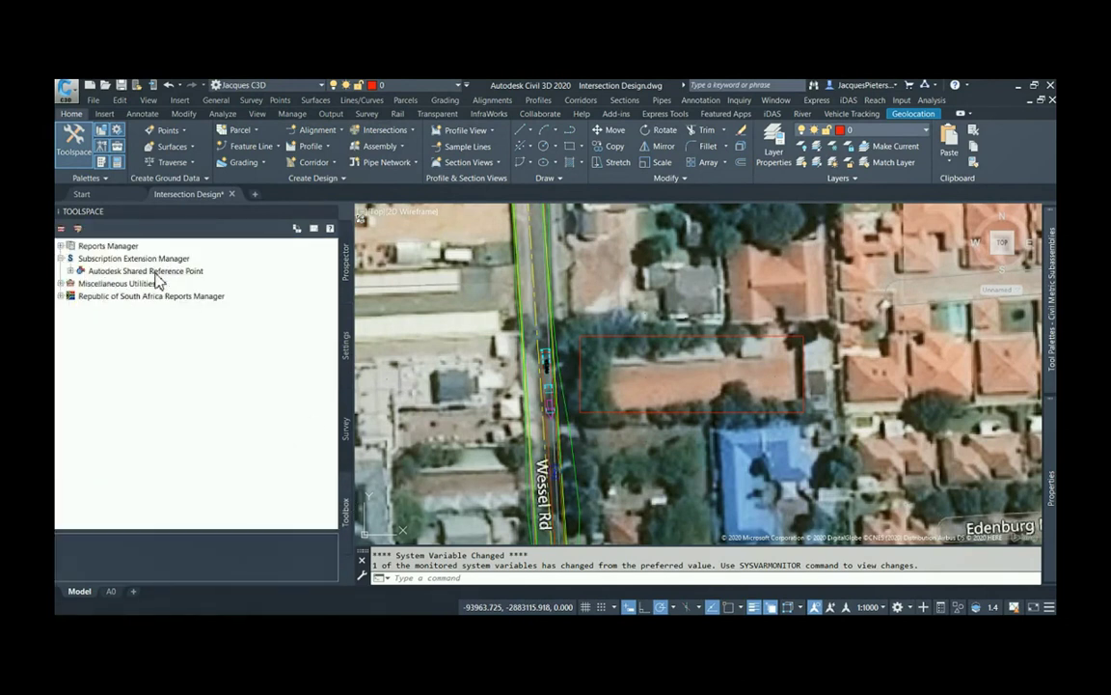
pyautogui.click(71, 271)
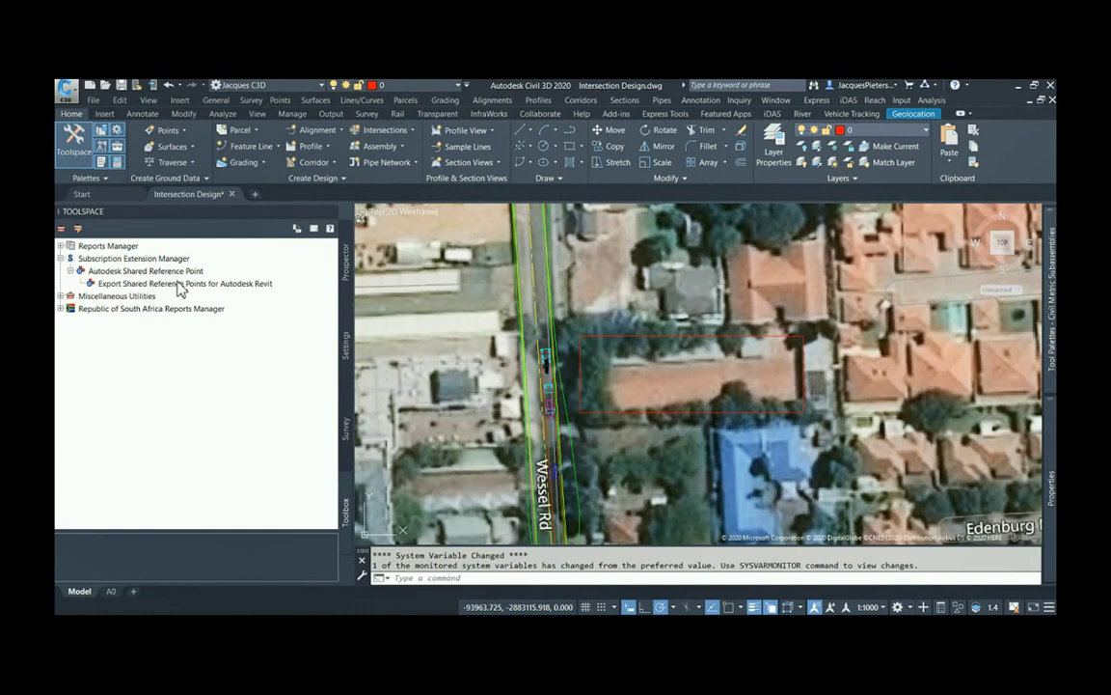
# Step: Turn off the online aerial map behind the intersection design drawing
pyautogui.scroll(-5, 557, 391)
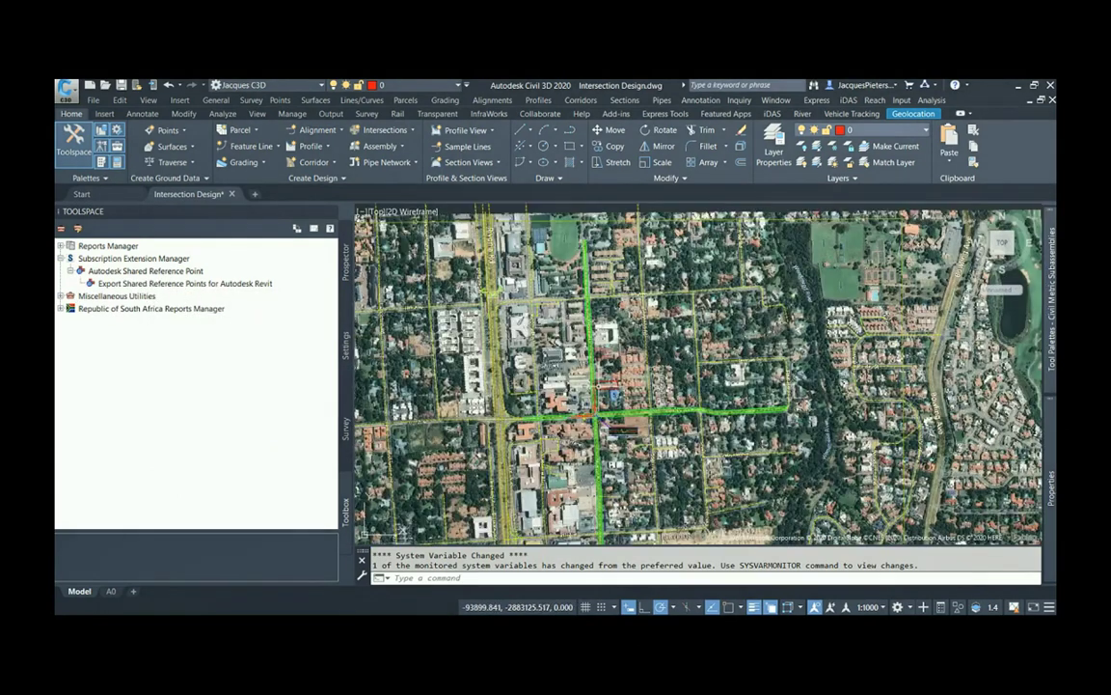
pyautogui.scroll(-3, 568, 370)
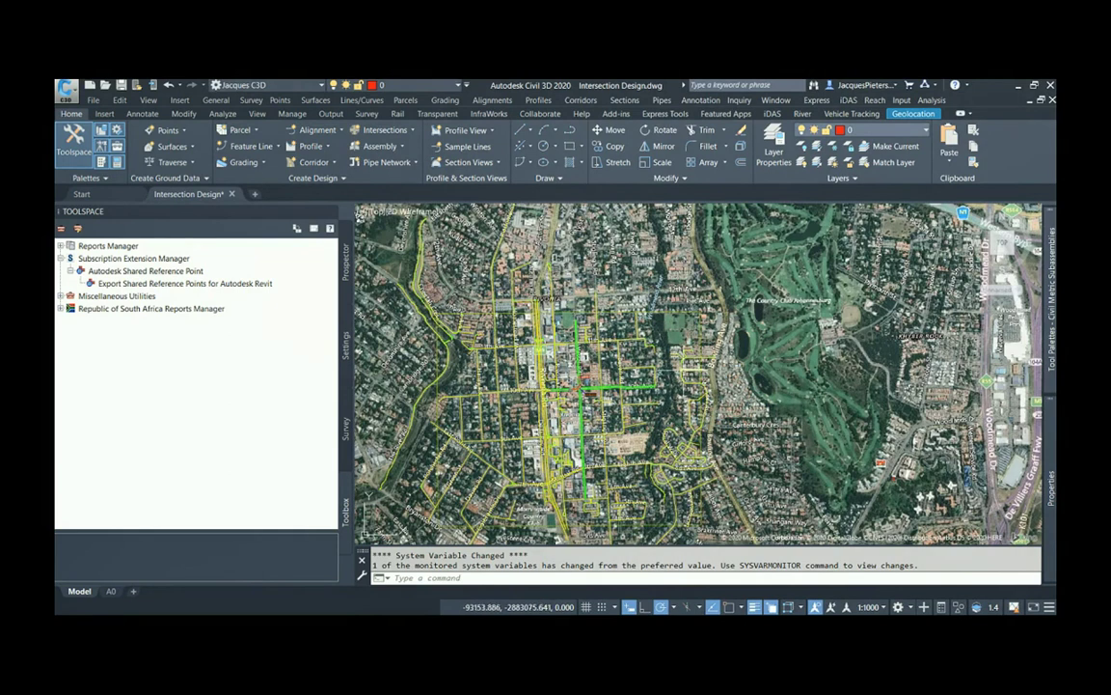
pyautogui.click(905, 115)
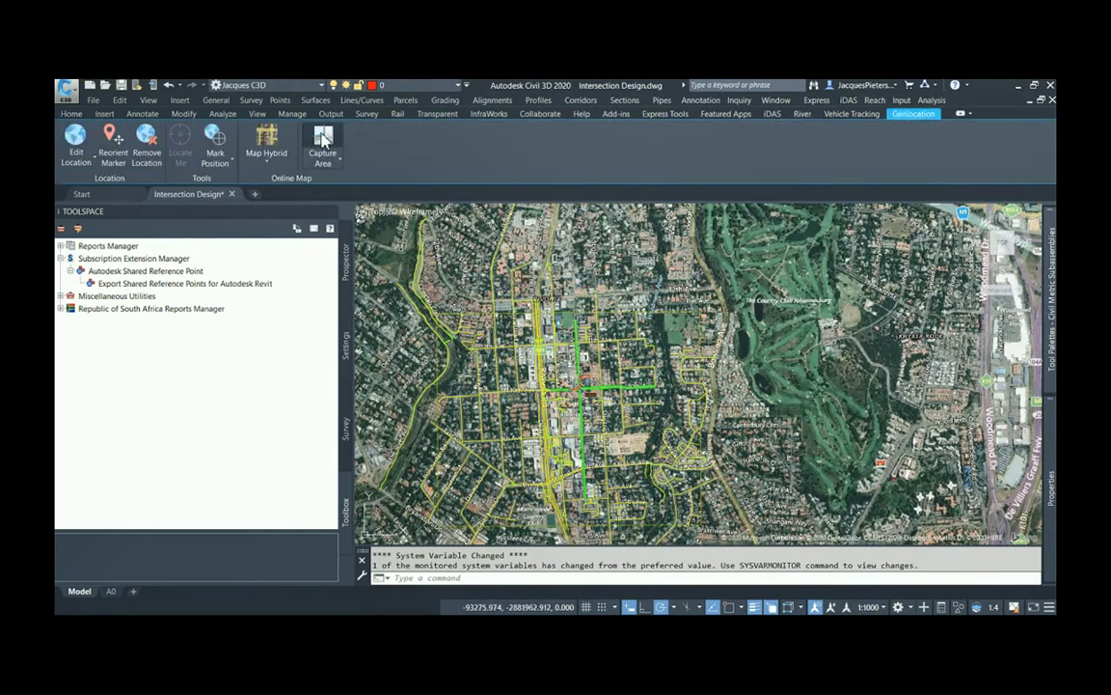
pyautogui.click(273, 166)
pyautogui.click(253, 241)
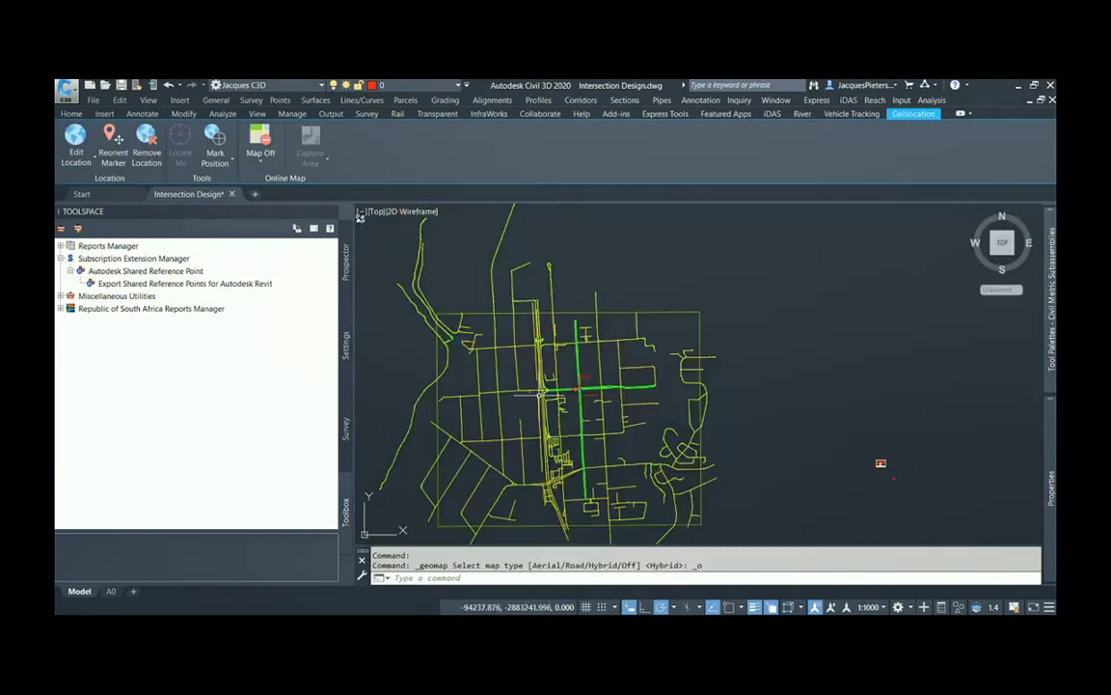
# Step: Set the AIW_Existing_Ground surface's style to Contours | Grey | 0.5m and 1m and deselect the surface
pyautogui.scroll(5, 625, 319)
pyautogui.scroll(5, 608, 348)
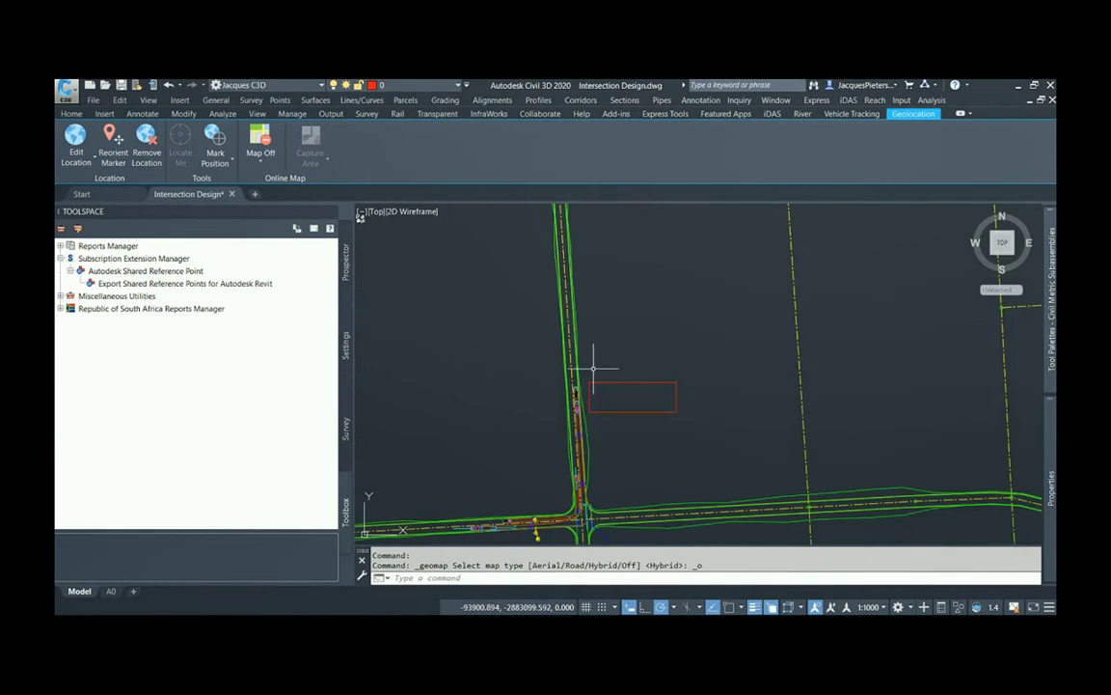
pyautogui.scroll(-5, 584, 381)
pyautogui.scroll(-2, 665, 363)
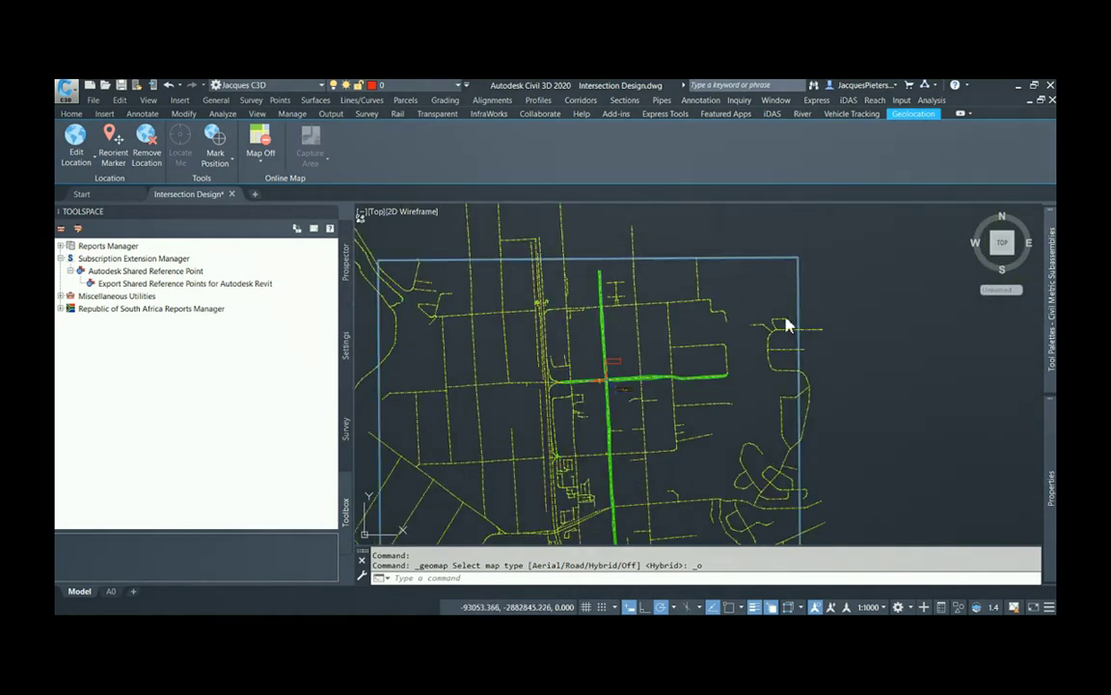
pyautogui.click(788, 324)
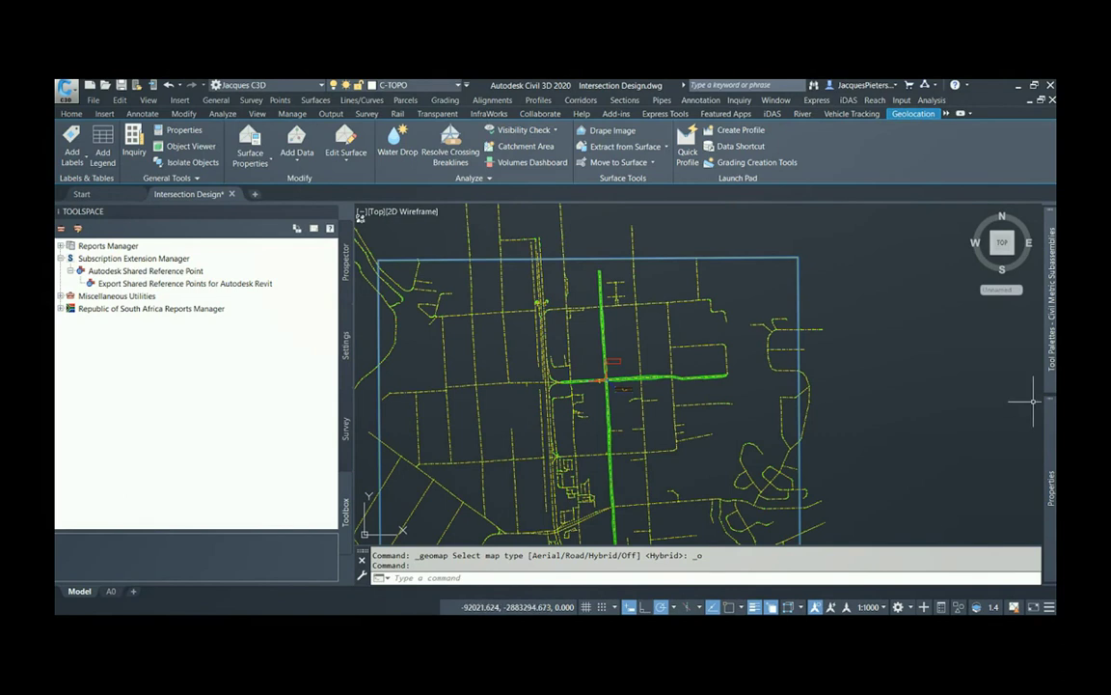
pyautogui.moveTo(1052, 439)
pyautogui.click(961, 285)
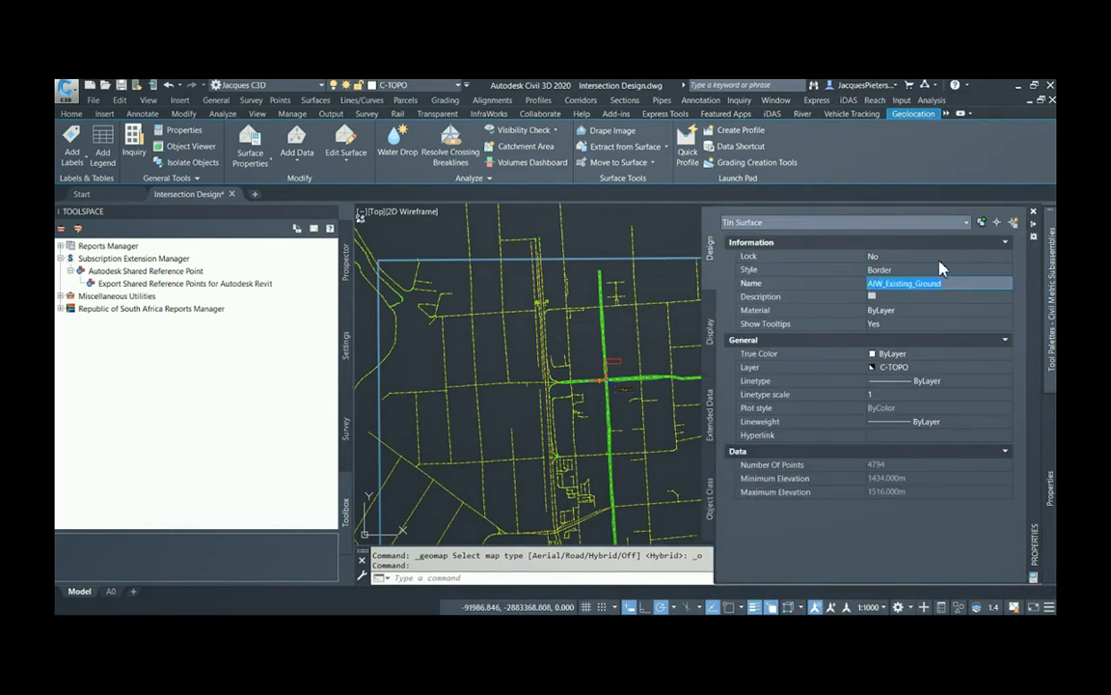
pyautogui.click(941, 270)
pyautogui.click(953, 271)
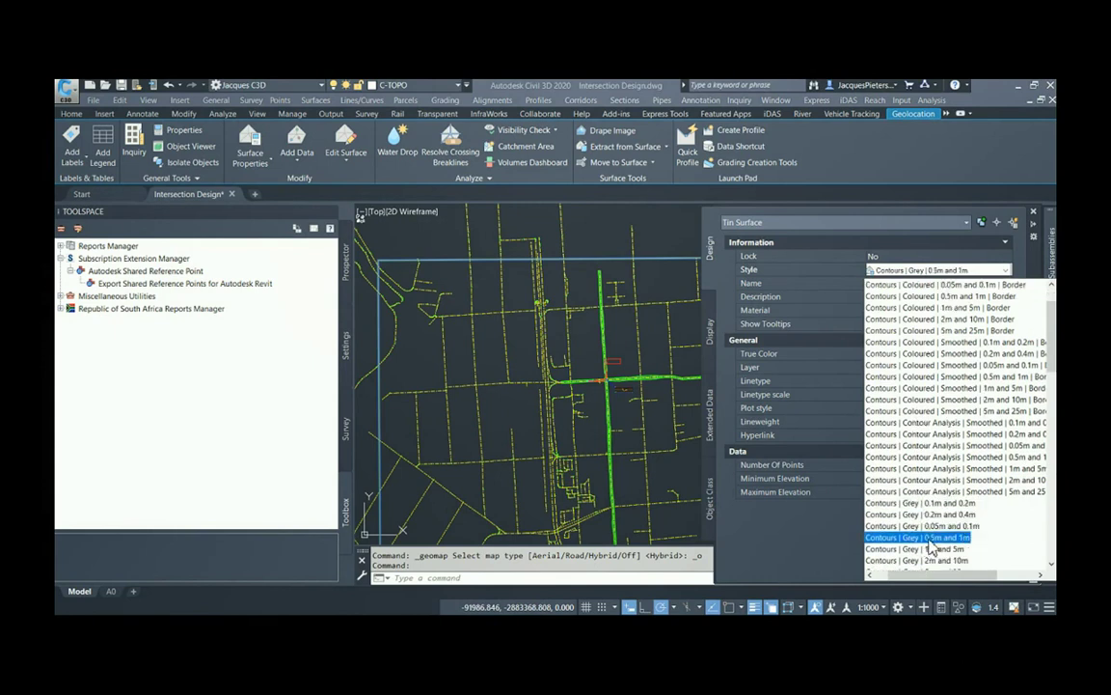
pyautogui.click(912, 543)
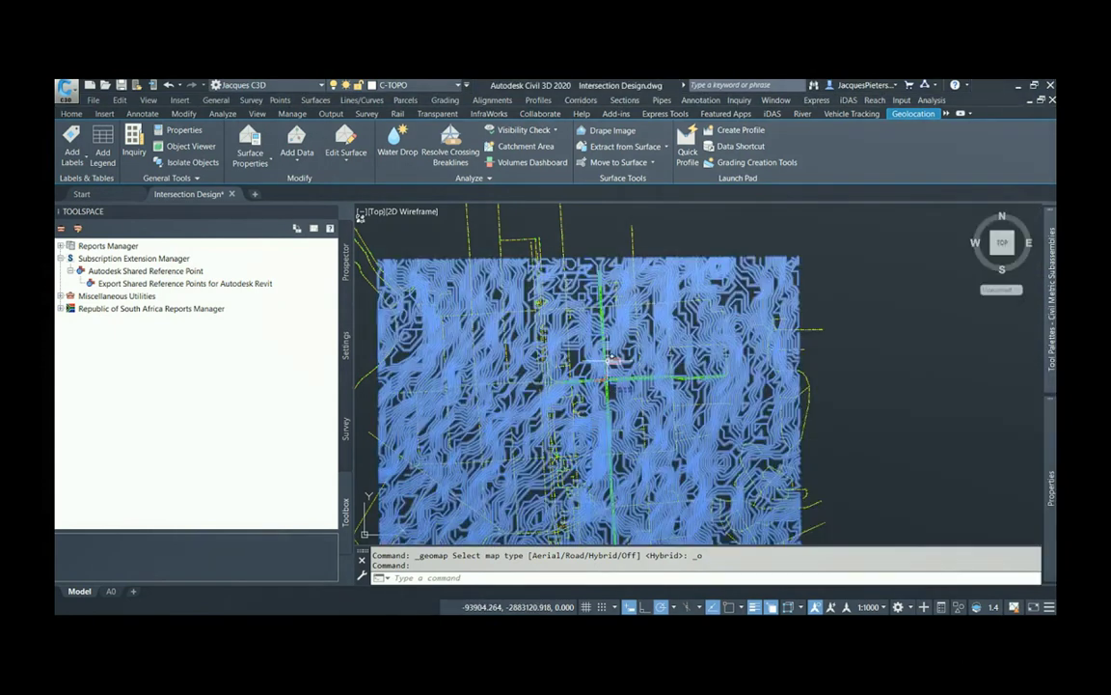
pyautogui.scroll(5, 622, 381)
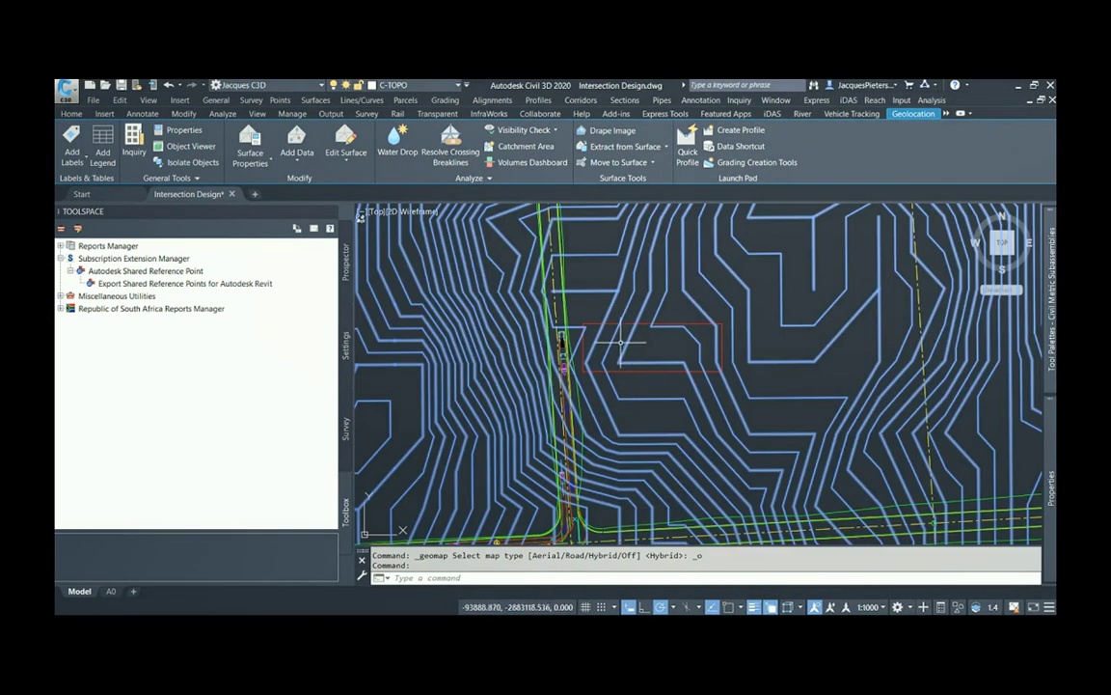
pyautogui.scroll(2, 597, 359)
pyautogui.press('Escape')
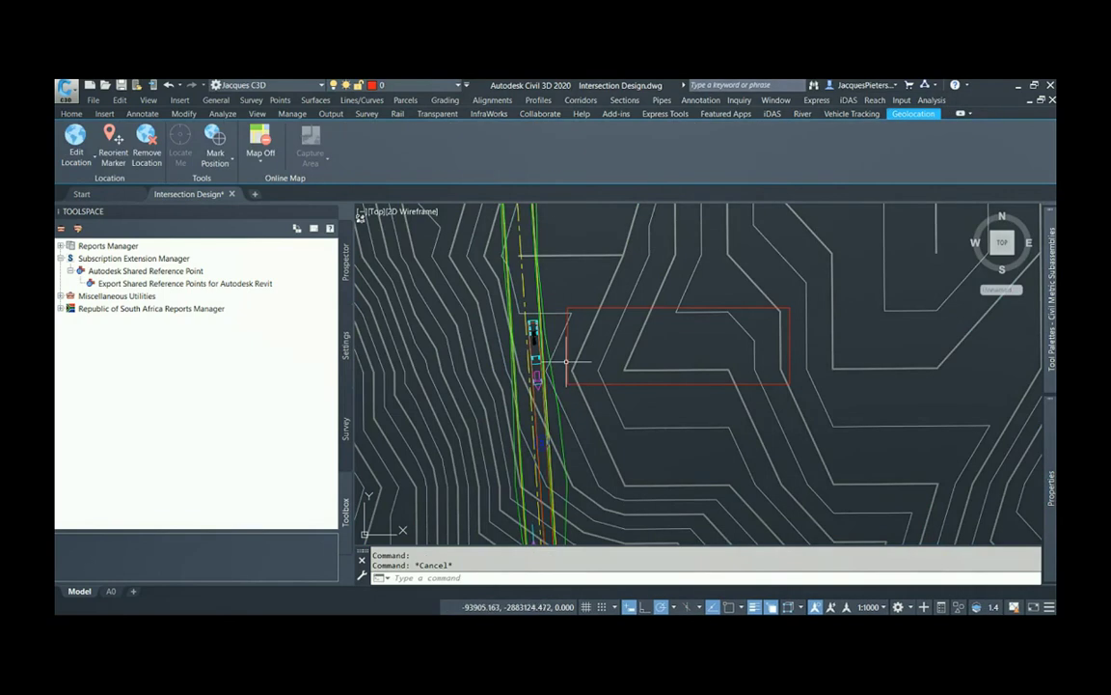
# Step: Create a random COGO point on the AIW_Existing_Ground surface, snapped to the lower-left corner of the red building outline
pyautogui.scroll(4, 571, 367)
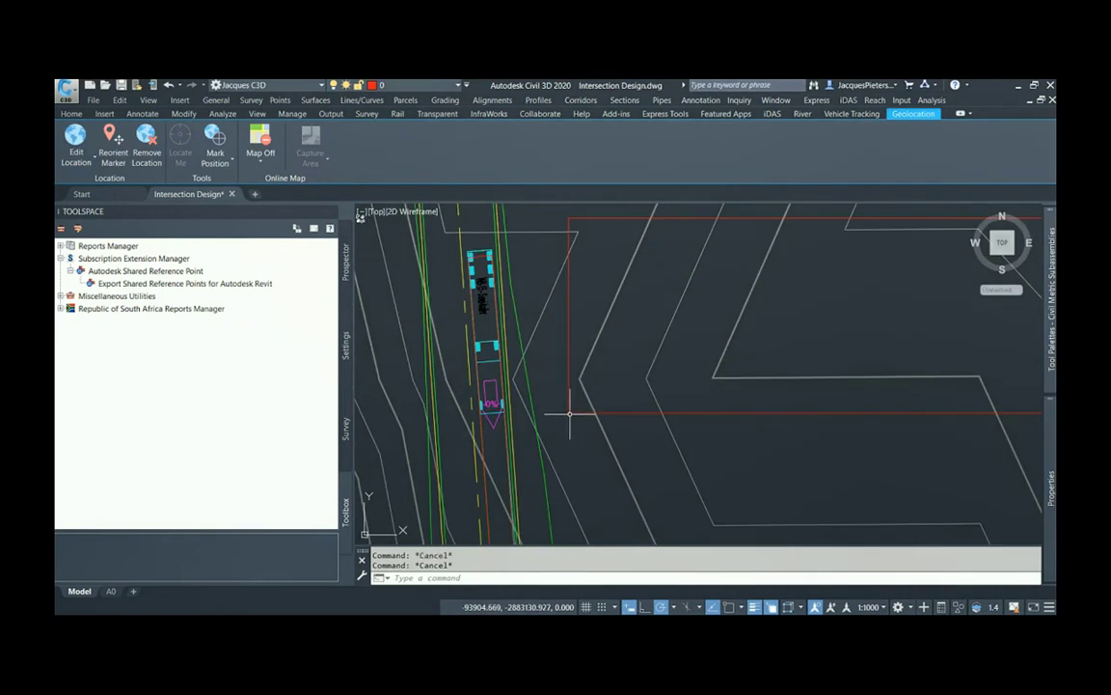
pyautogui.click(71, 113)
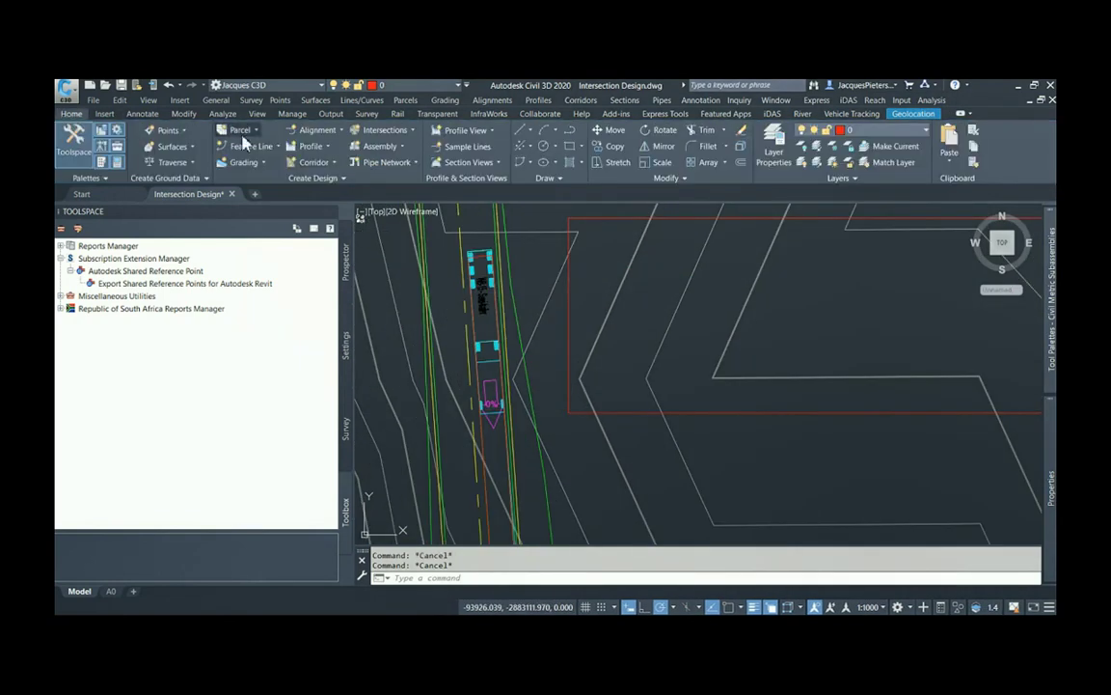
pyautogui.click(173, 130)
pyautogui.press('Escape')
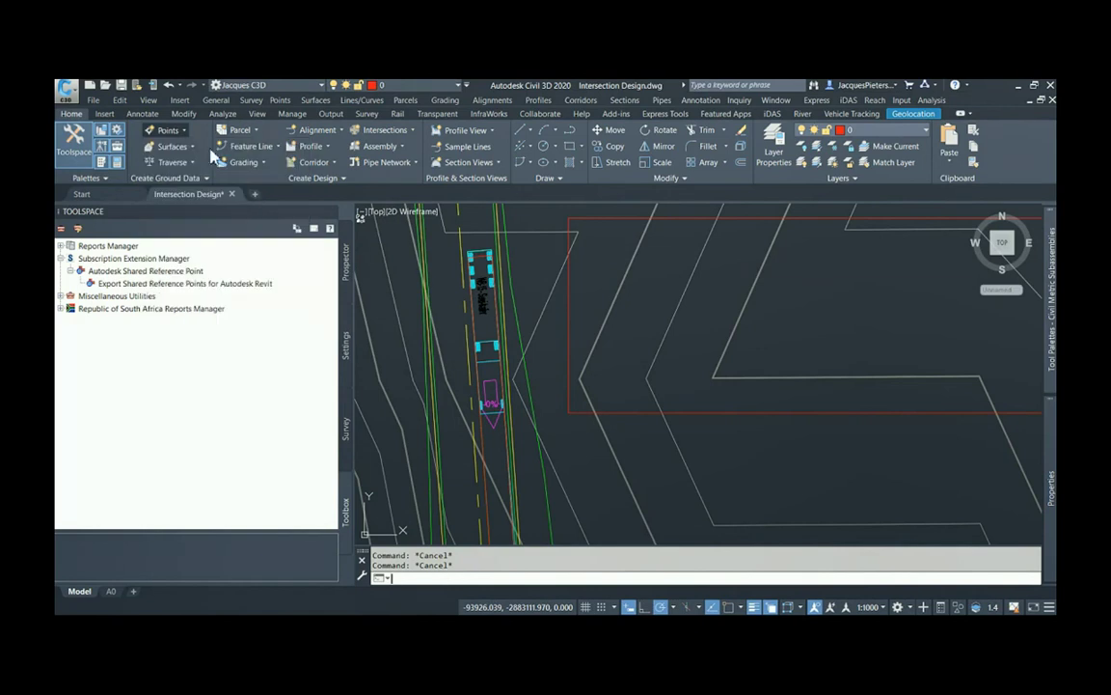
pyautogui.moveTo(530, 238); pyautogui.dragTo(693, 269)
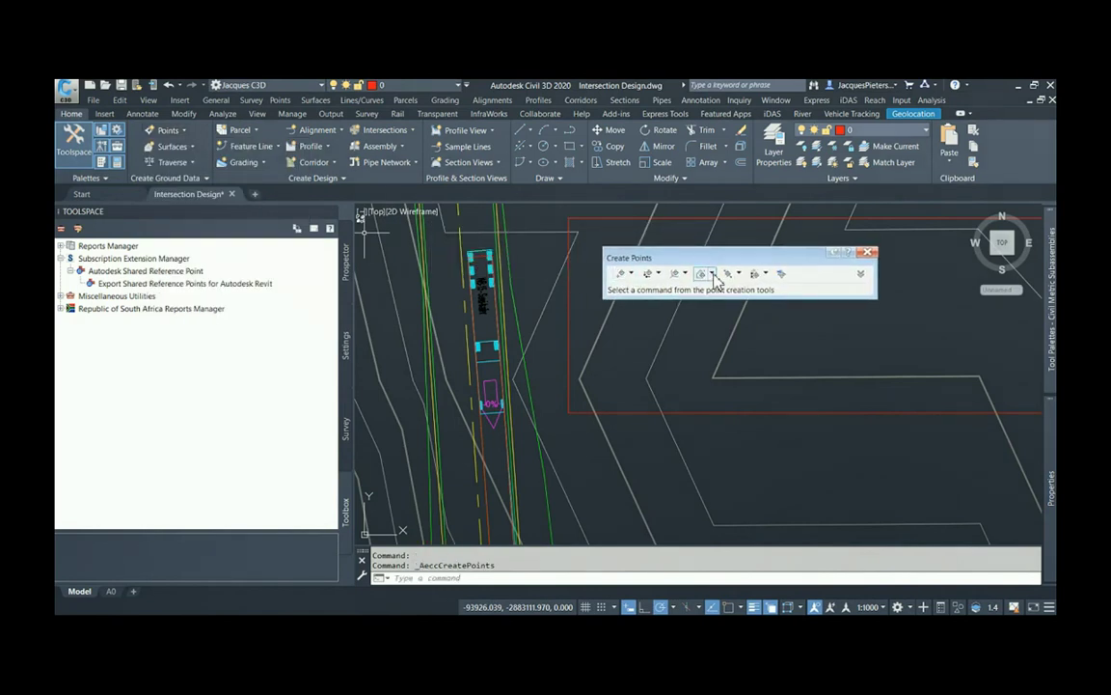
pyautogui.click(713, 275)
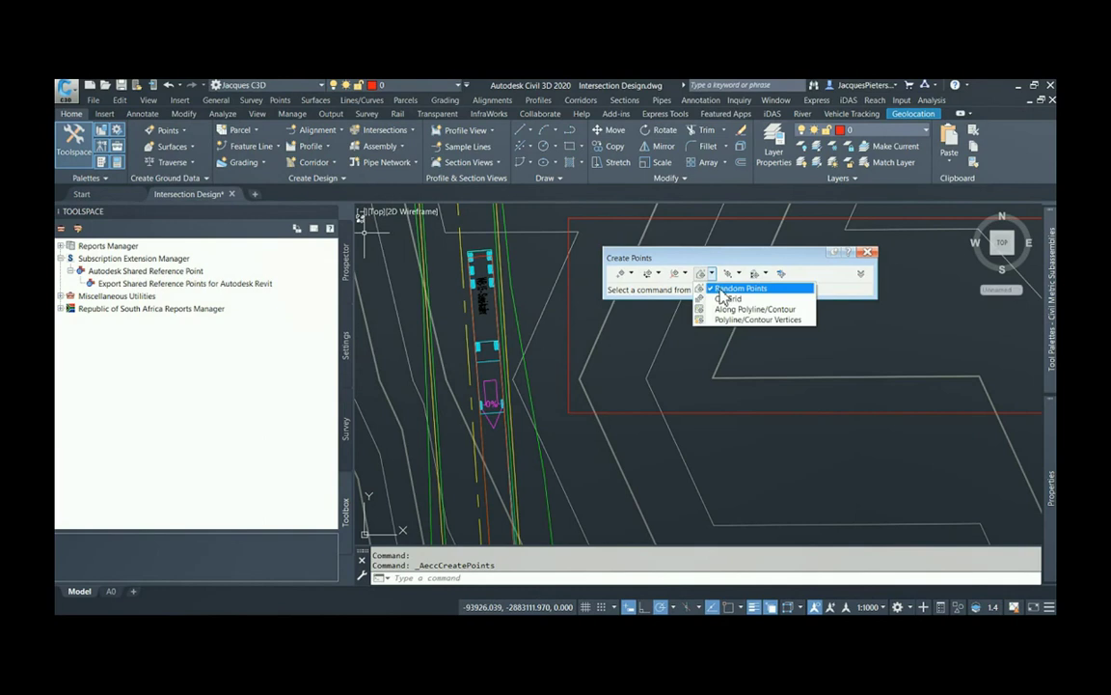
pyautogui.click(720, 290)
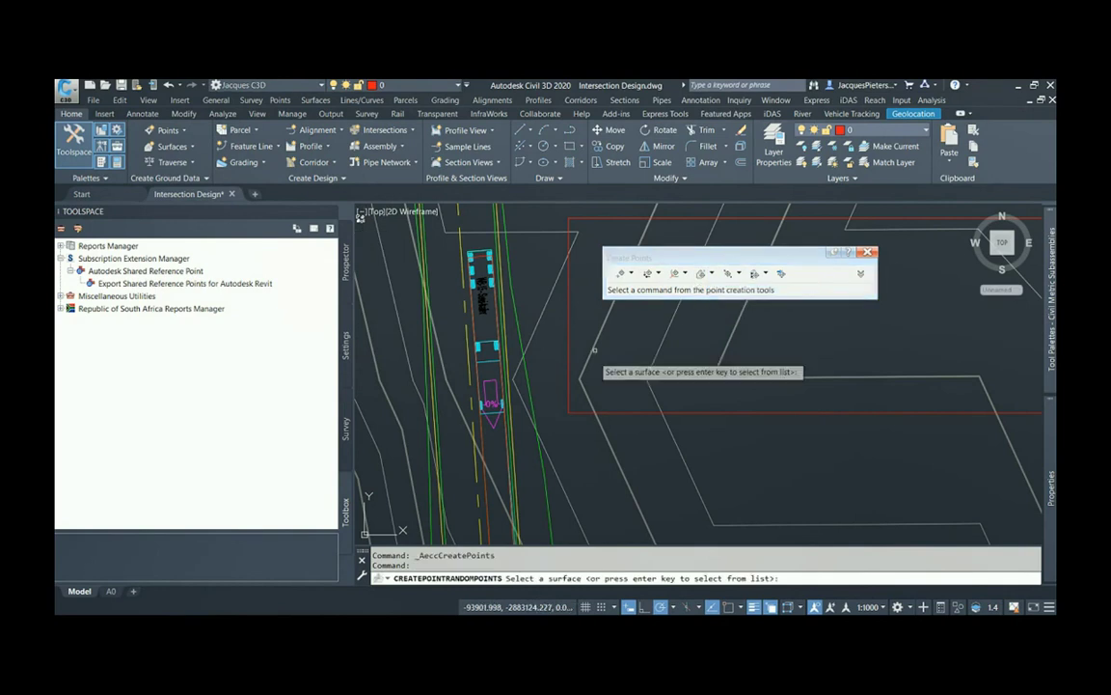
pyautogui.click(583, 397)
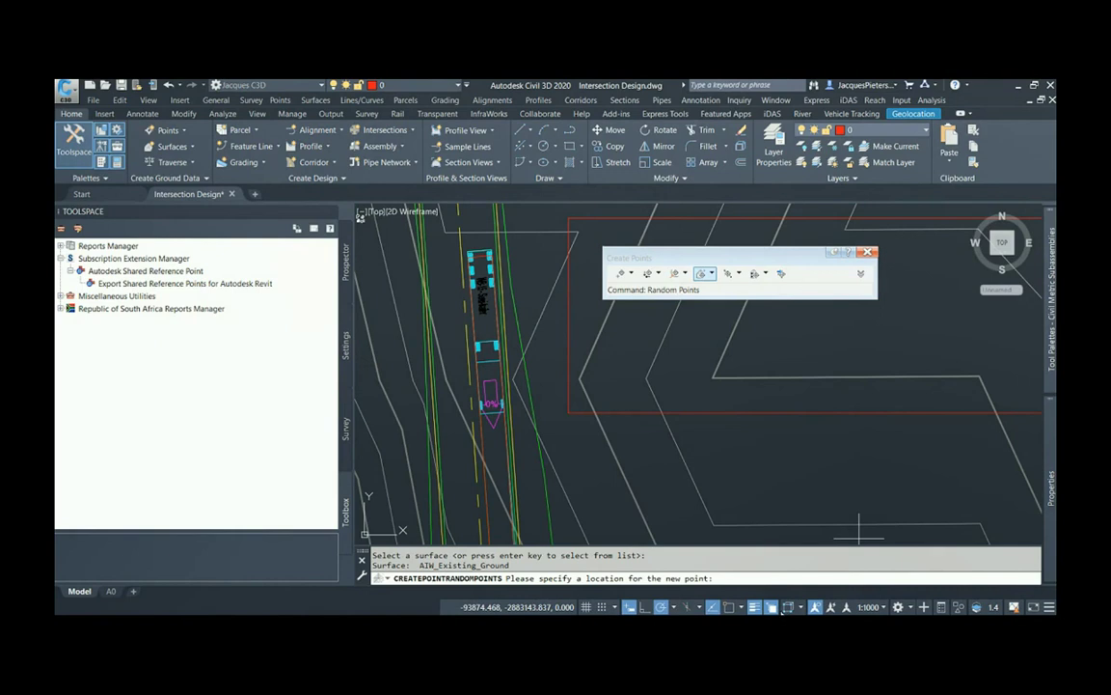
pyautogui.click(731, 607)
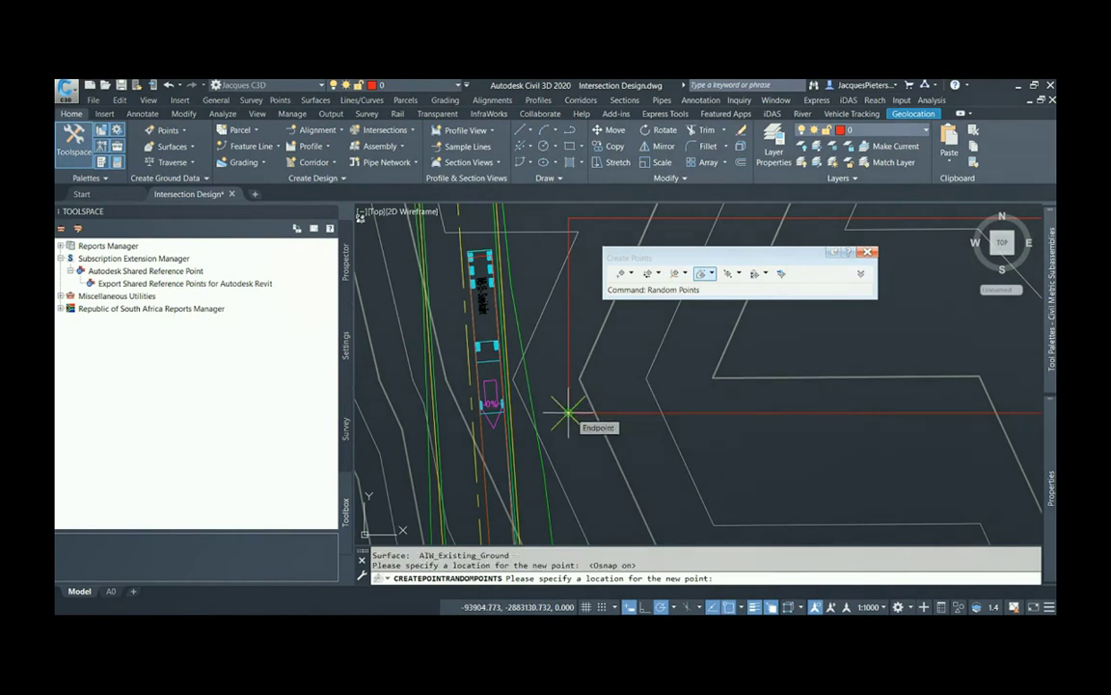
pyautogui.press('Escape')
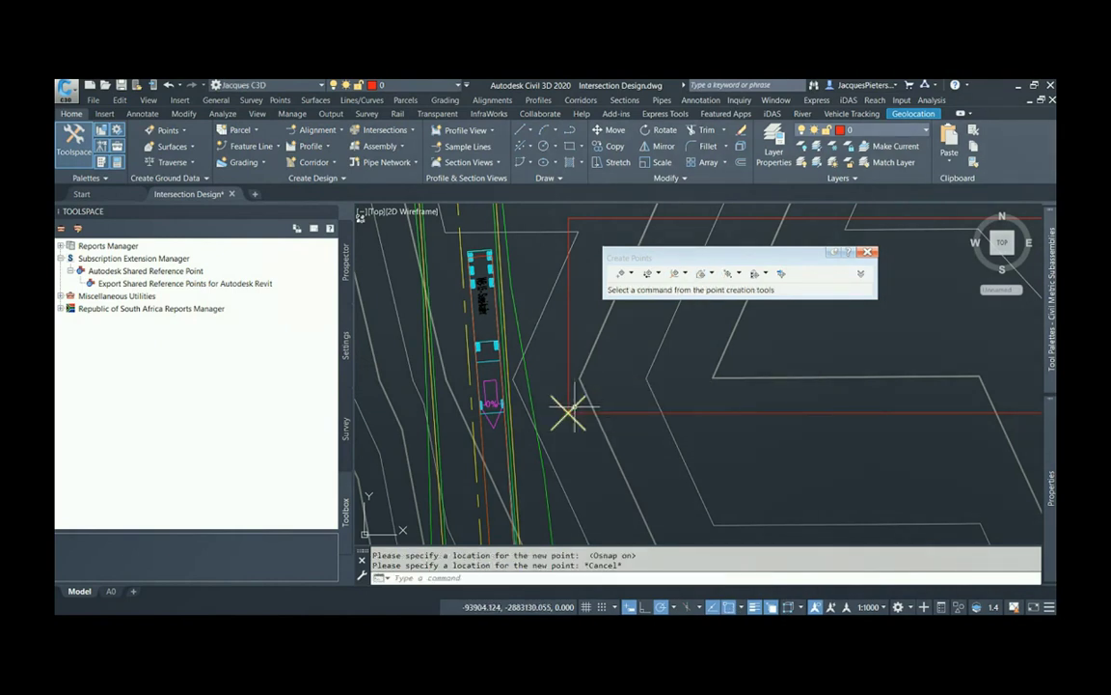
# Step: Set the new COGO point's style to Point Style | Circle with Cross
pyautogui.click(568, 410)
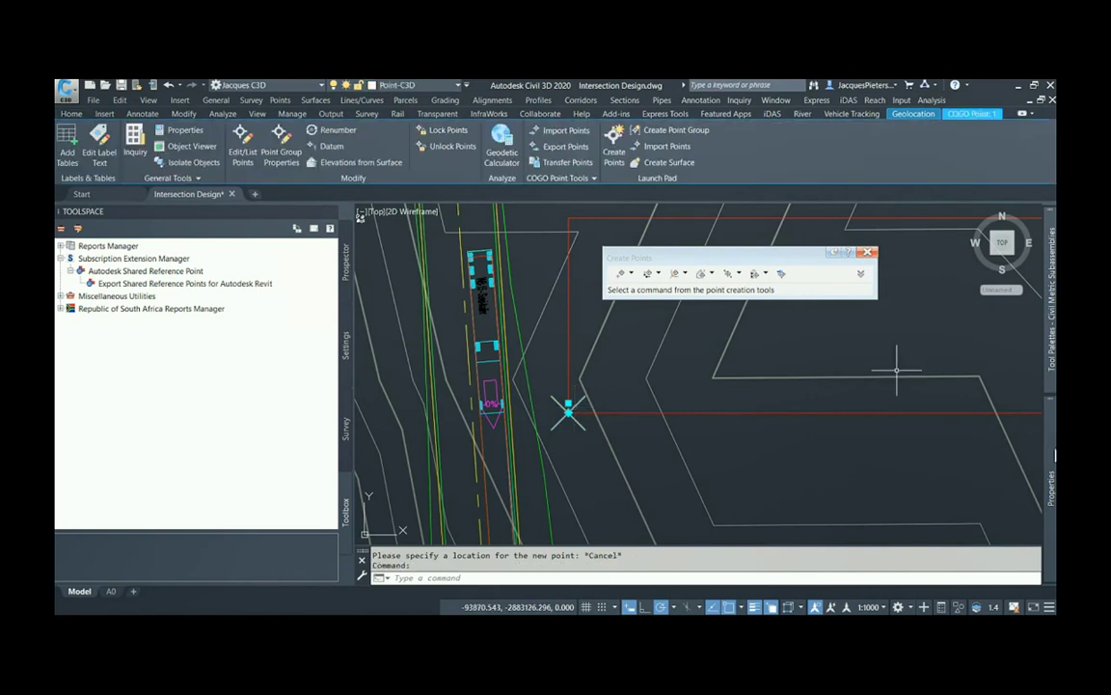
pyautogui.moveTo(1049, 453)
pyautogui.click(950, 319)
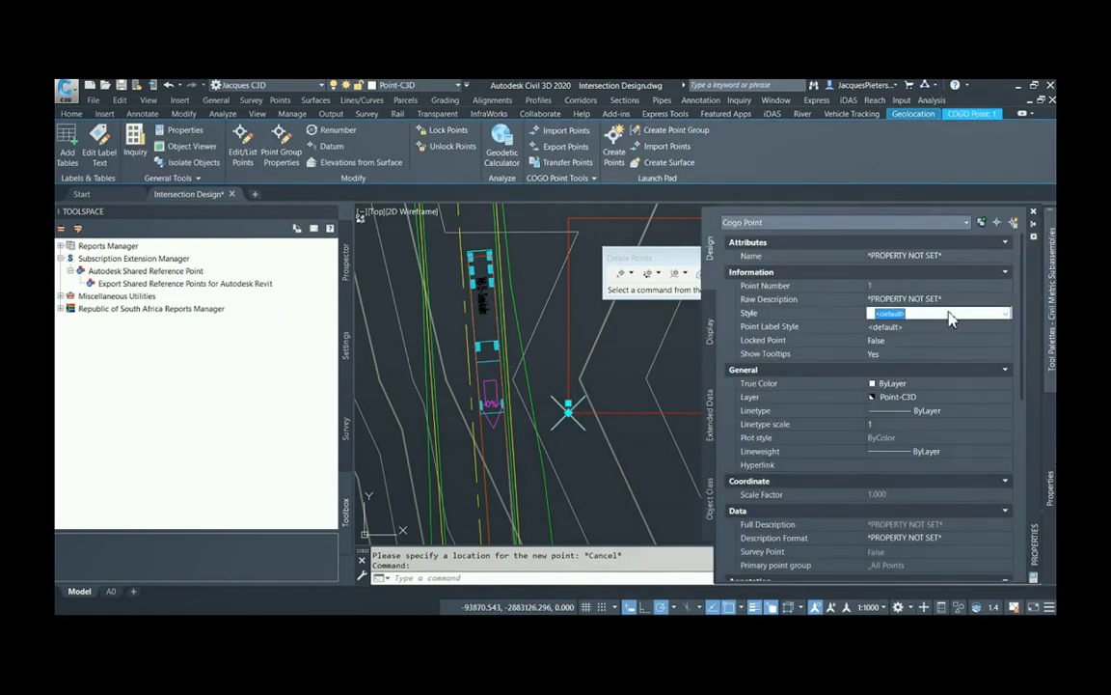
pyautogui.click(950, 319)
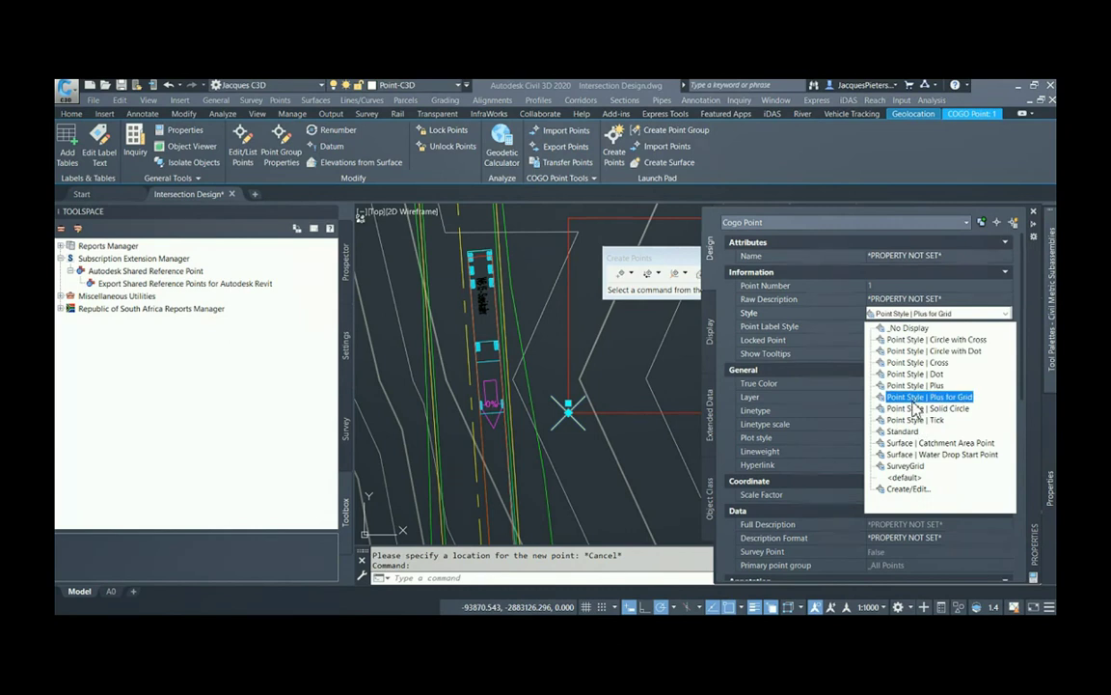
pyautogui.click(931, 339)
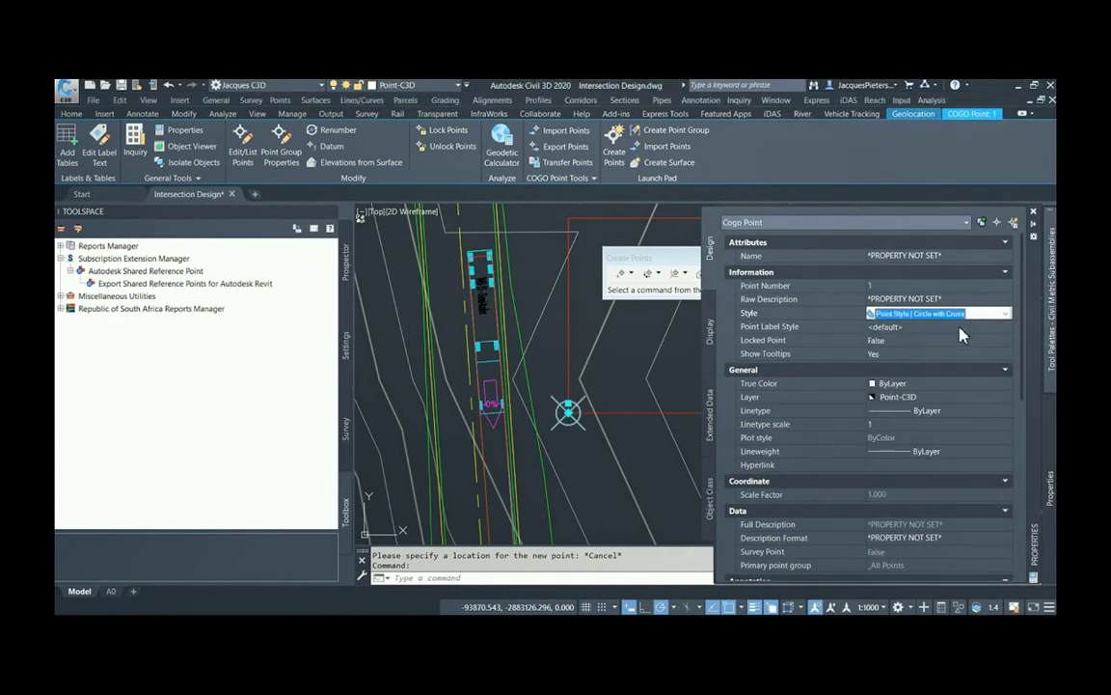
# Step: Try the Name | RSA YXZ label style on the COGO point
pyautogui.click(961, 329)
pyautogui.click(960, 333)
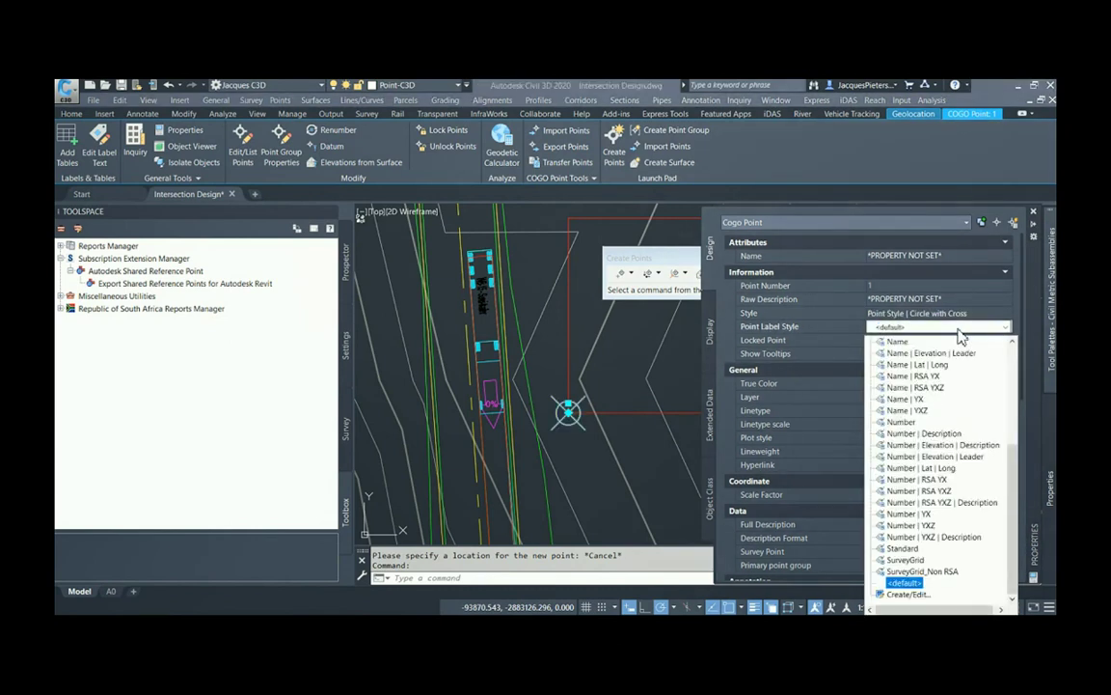
pyautogui.click(913, 388)
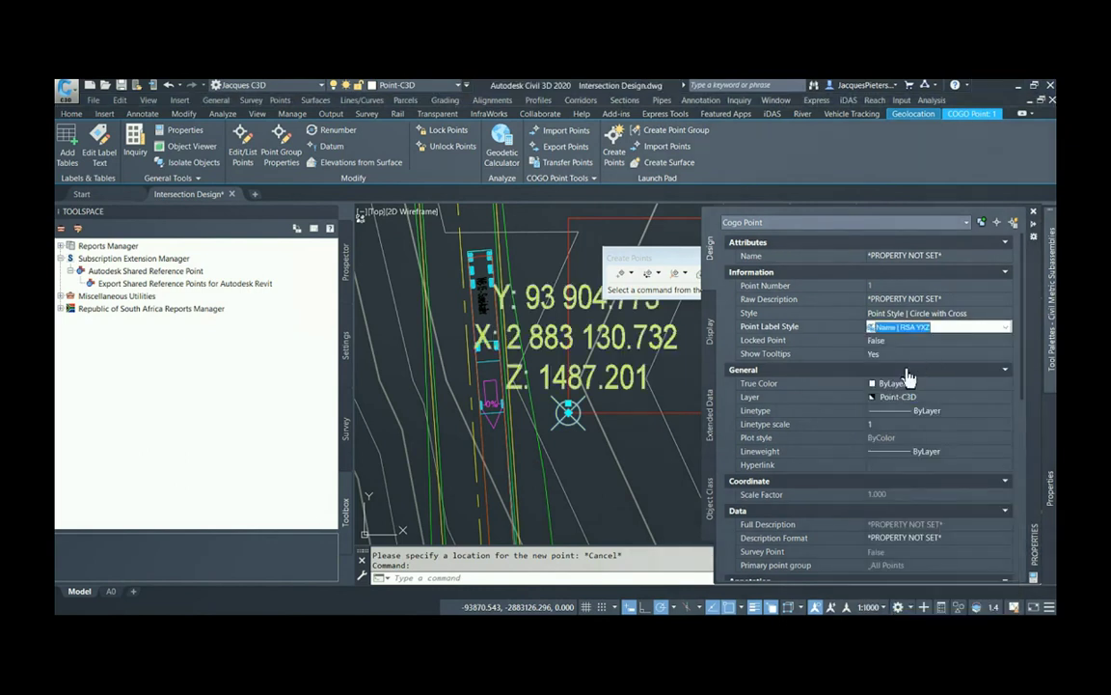
# Step: Set the COGO point's label style to Number | RSA YXZ, deselect it and close the point creation tools
pyautogui.click(972, 332)
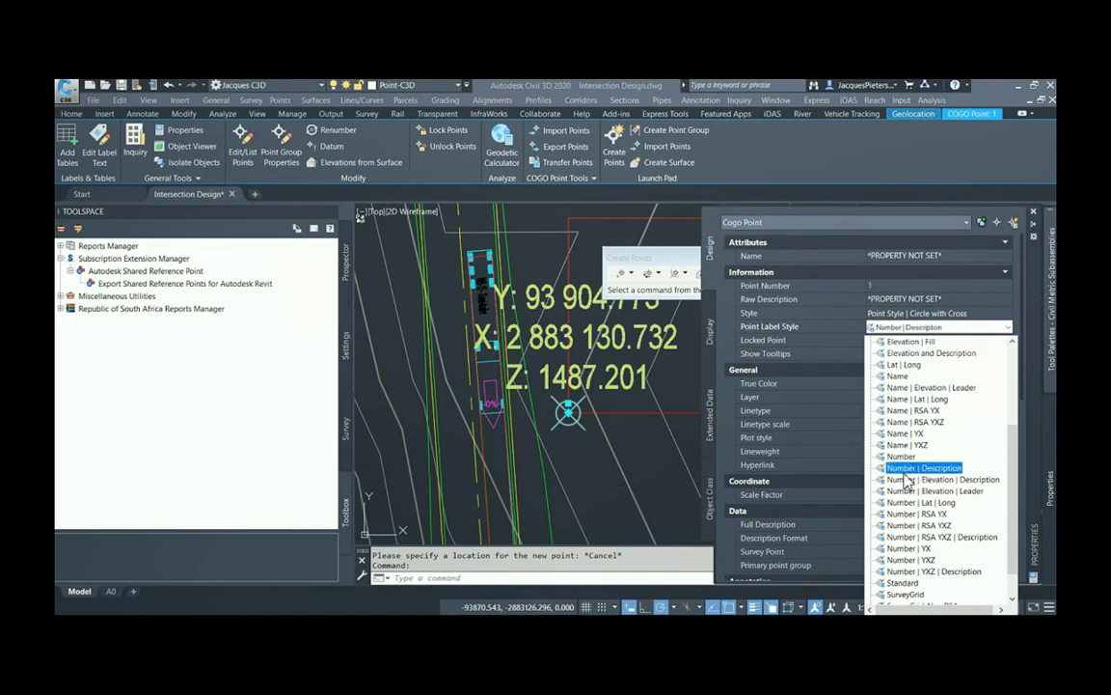
pyautogui.click(904, 526)
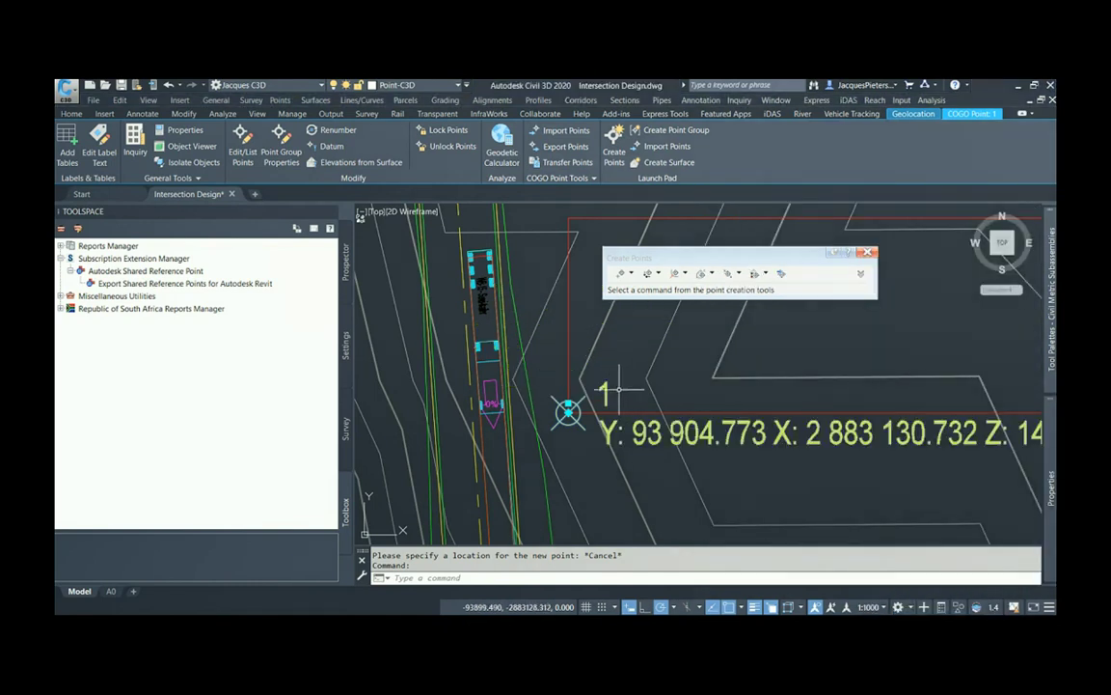
pyautogui.scroll(-3, 569, 357)
pyautogui.scroll(2, 649, 391)
pyautogui.press('Escape')
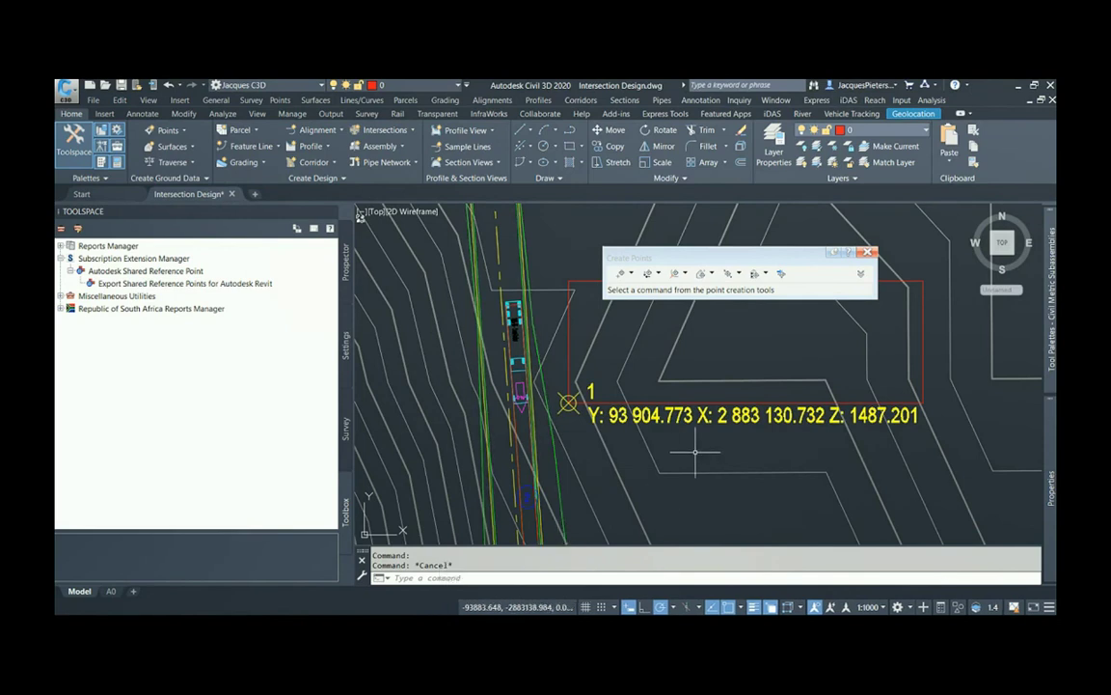
pyautogui.click(867, 251)
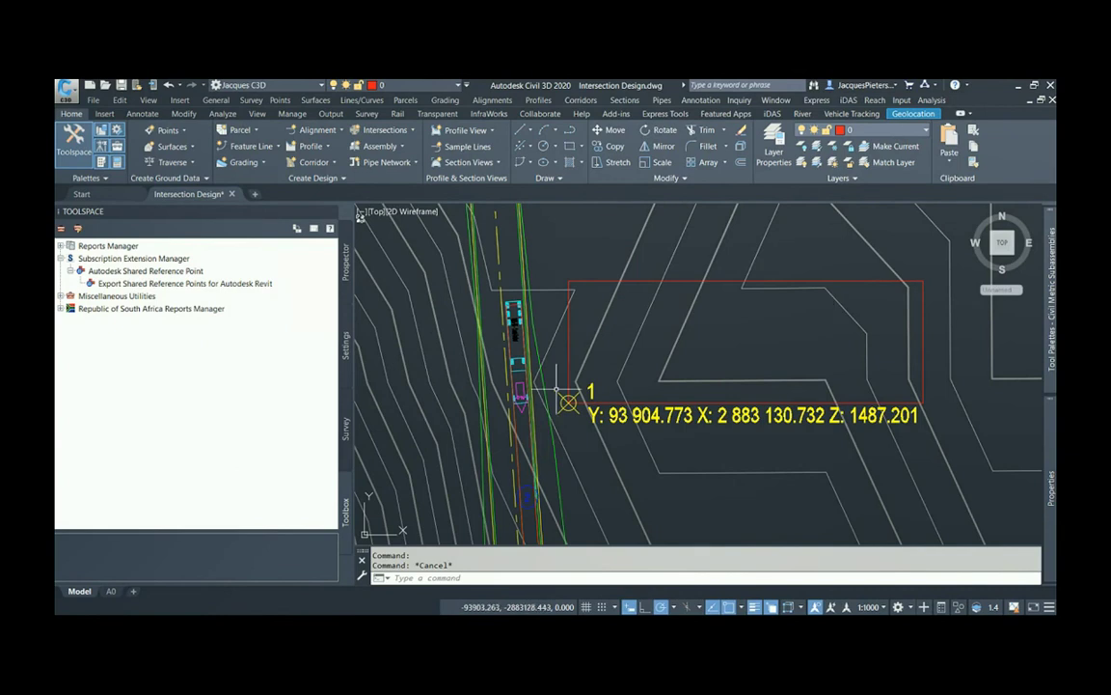
pyautogui.click(185, 285)
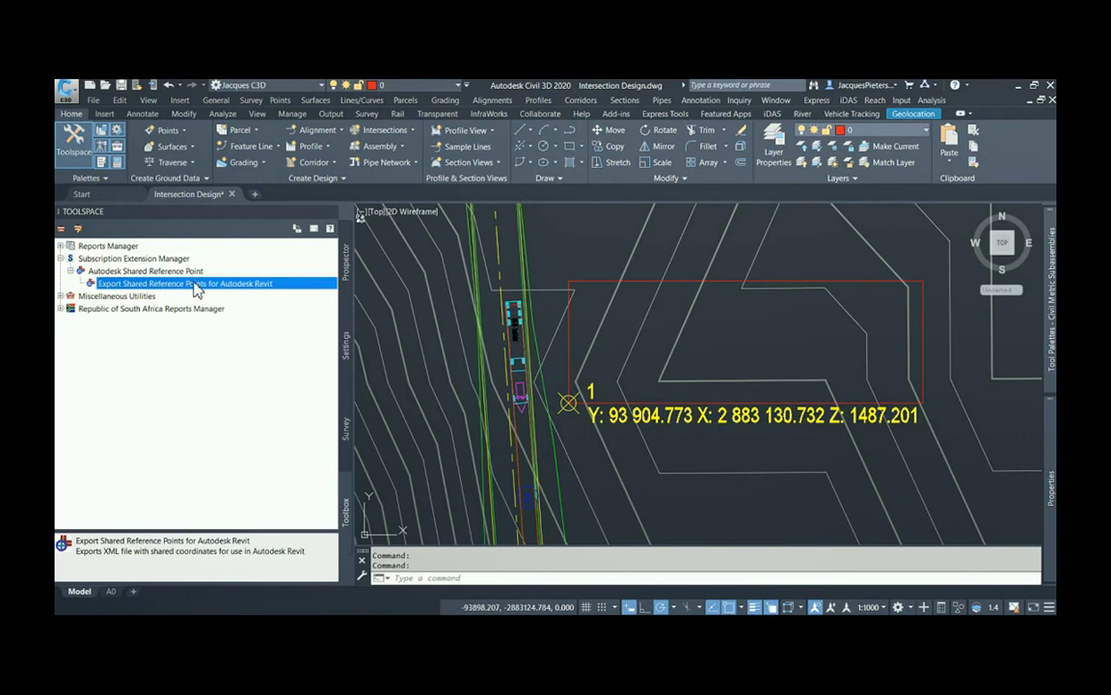
pyautogui.doubleClick(196, 285)
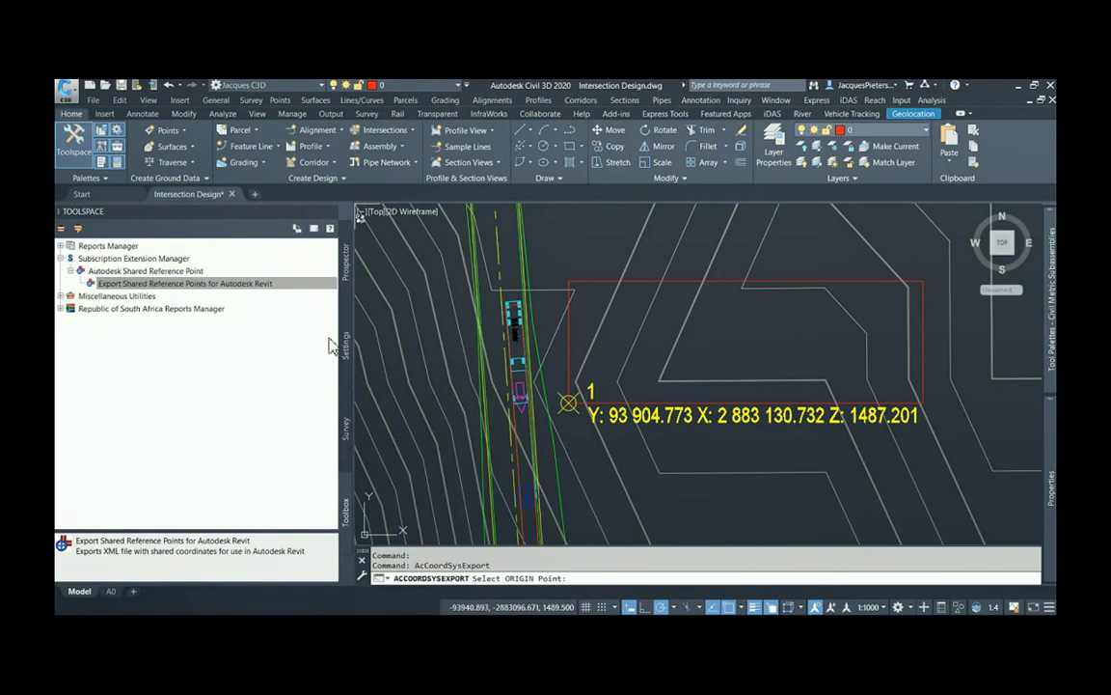
pyautogui.click(569, 402)
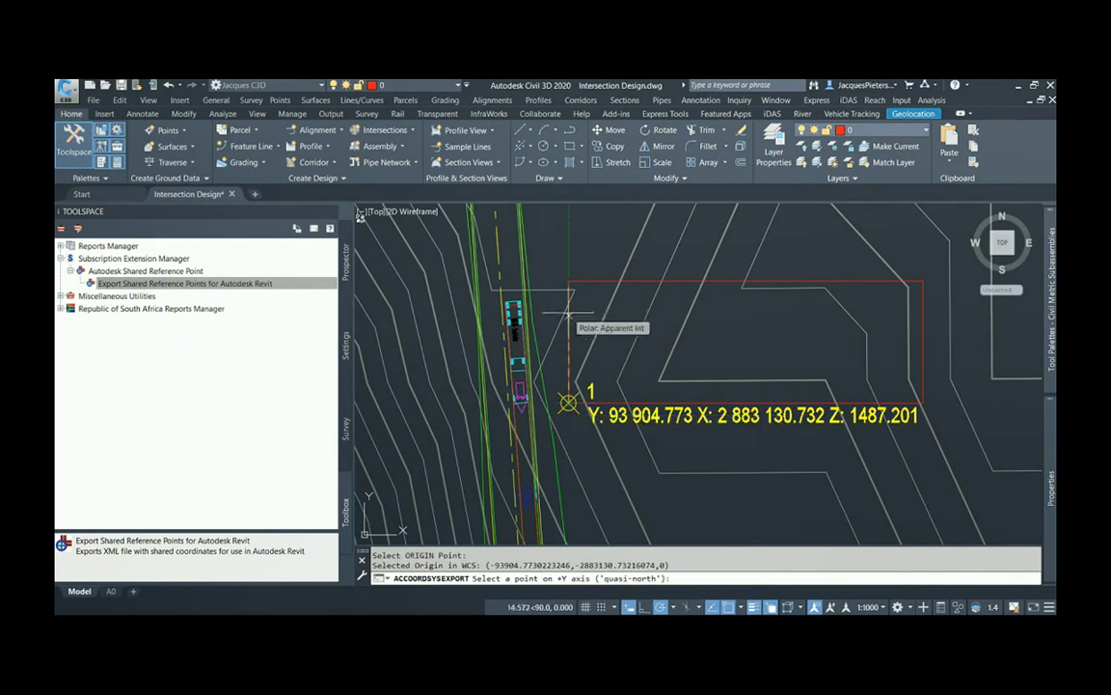
pyautogui.click(570, 279)
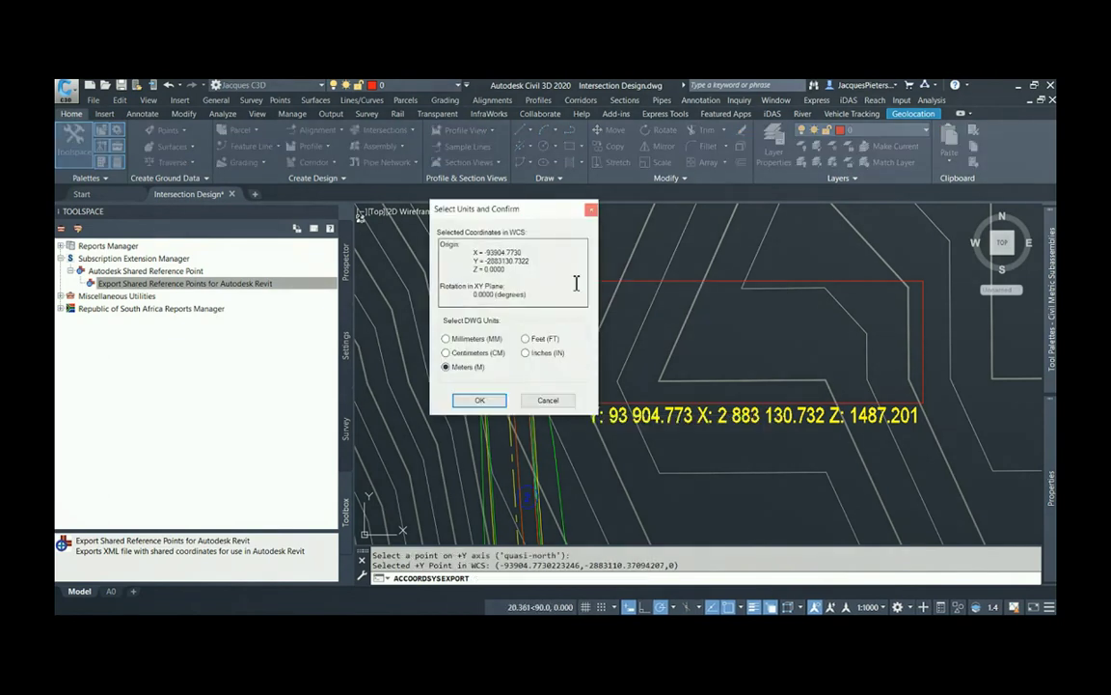
pyautogui.click(543, 402)
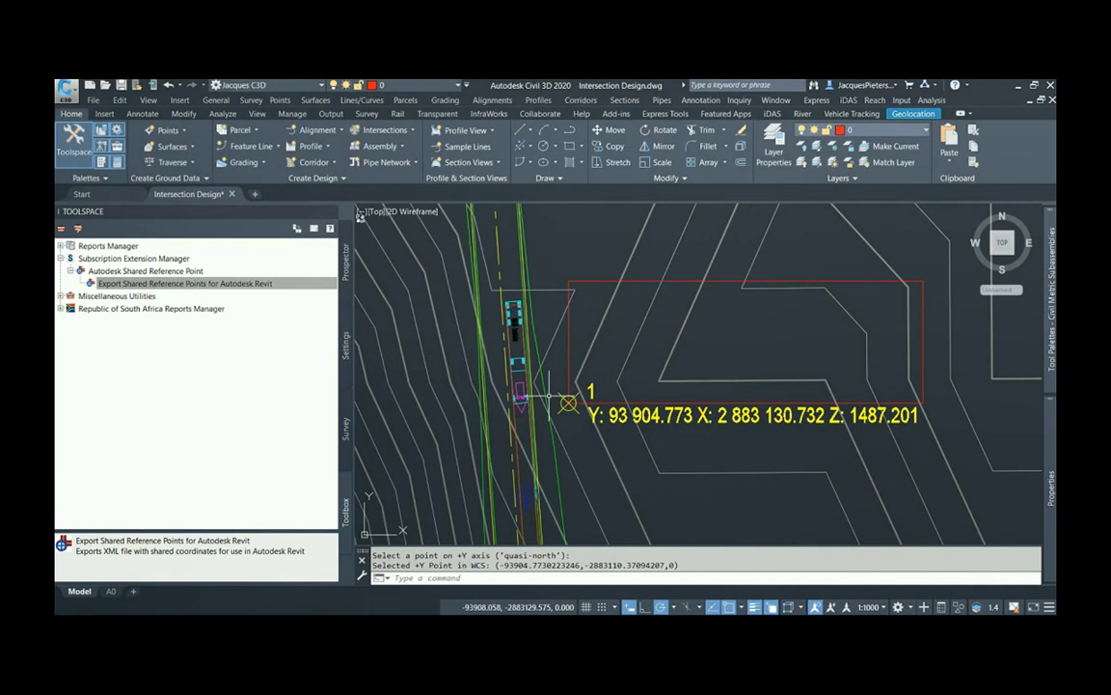
# Step: Hide the AIW_Existing_Ground surface's contours by assigning it a surface style that displays nothing
pyautogui.click(591, 347)
pyautogui.rightClick(591, 348)
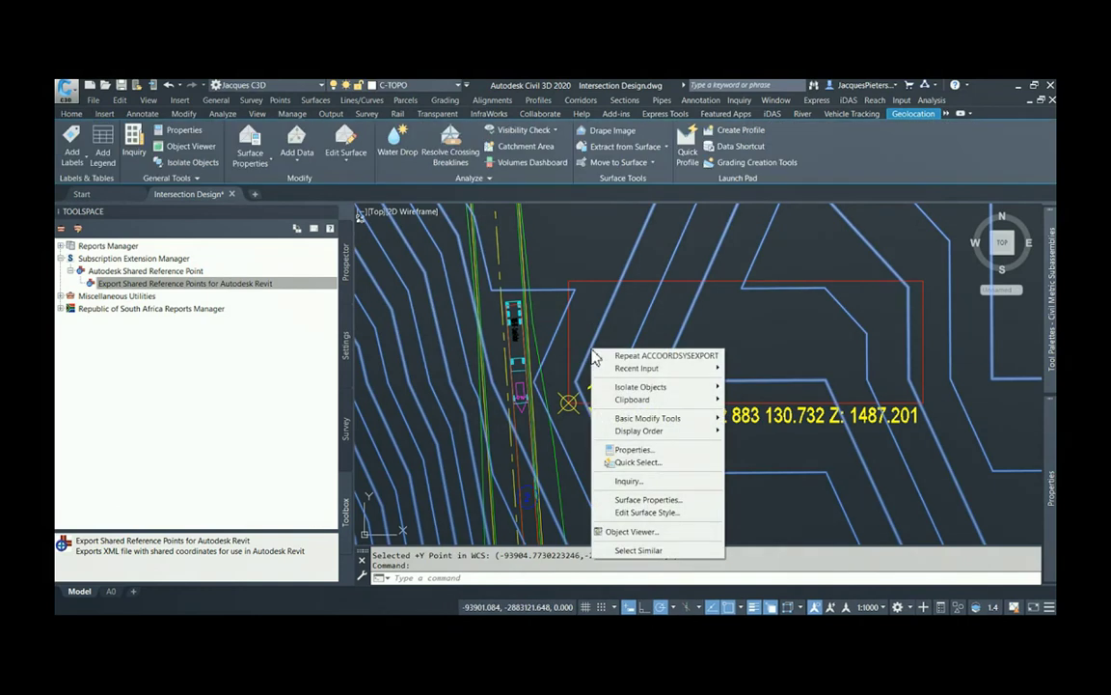
pyautogui.click(604, 335)
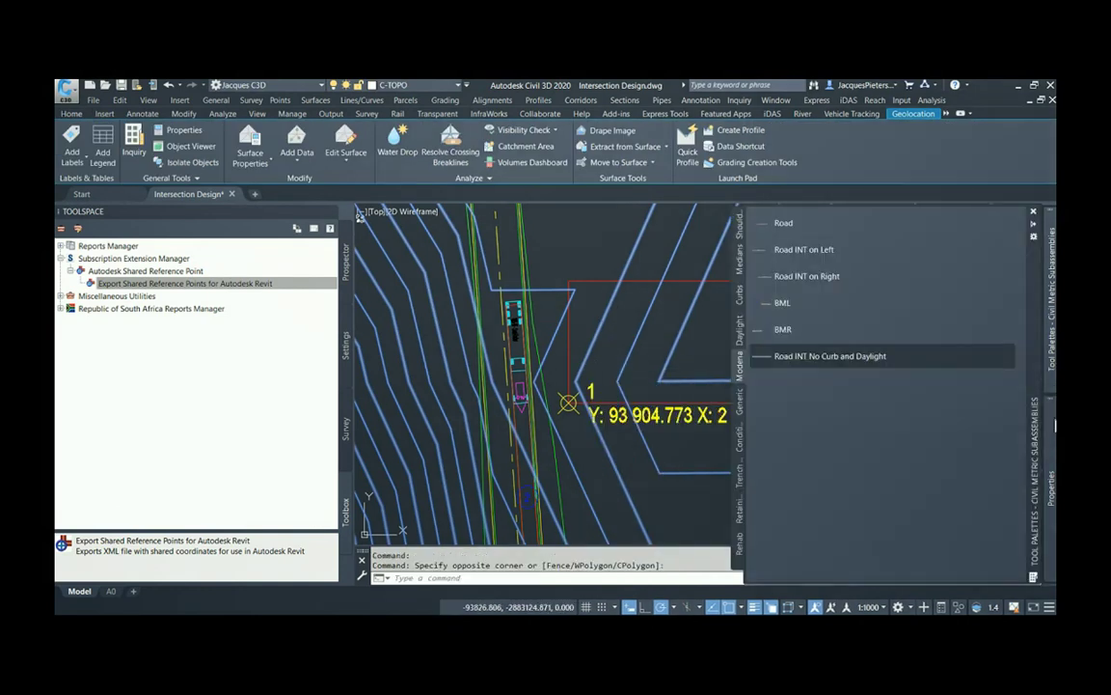
pyautogui.moveTo(1056, 424)
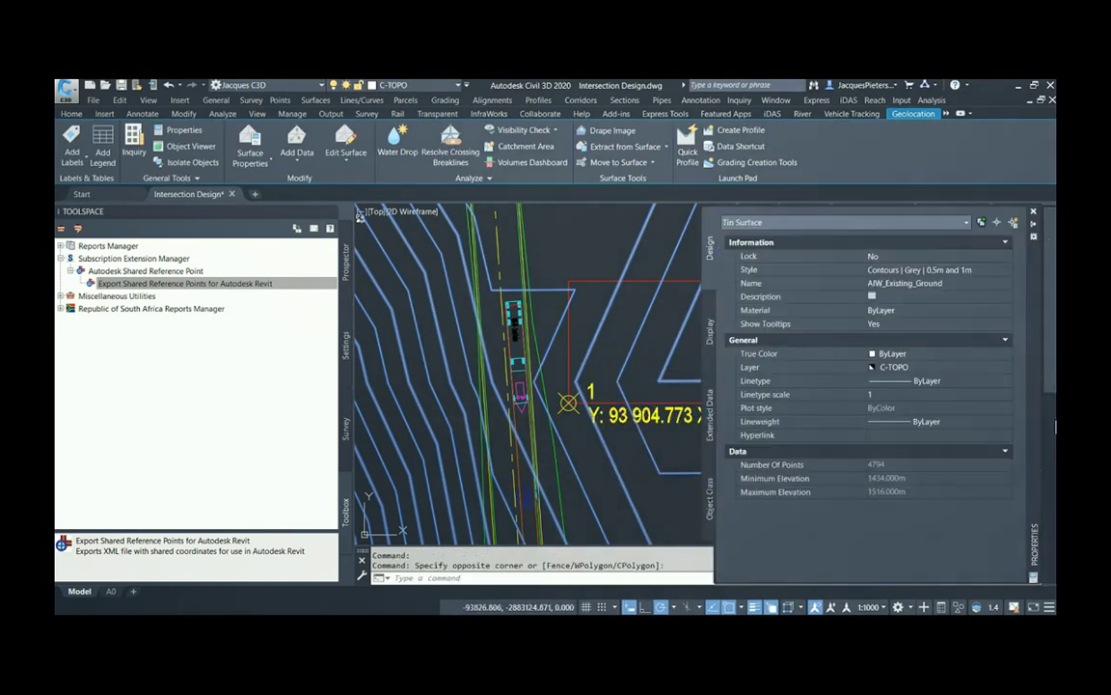
pyautogui.click(926, 270)
pyautogui.click(1003, 271)
pyautogui.scroll(8, 955, 289)
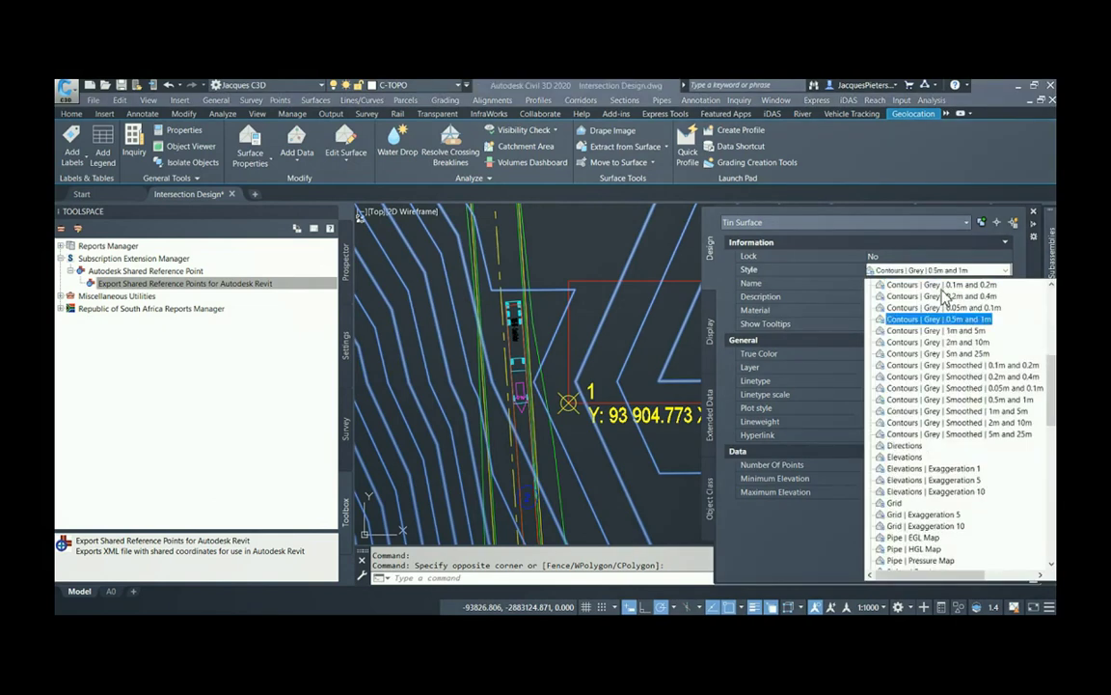
pyautogui.click(889, 285)
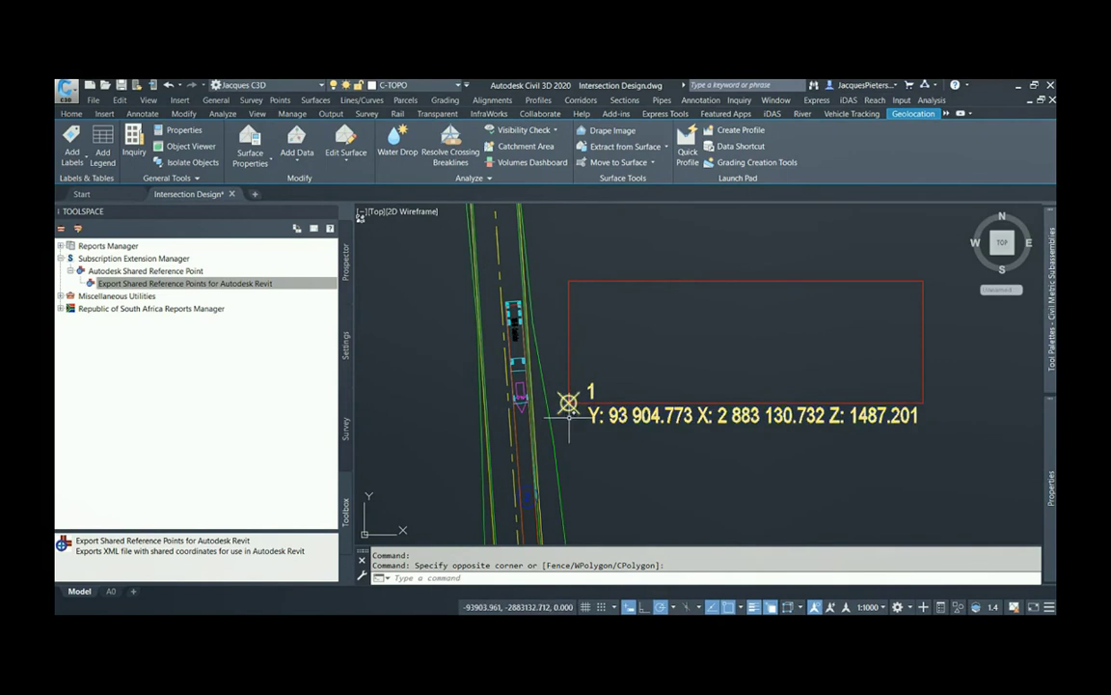
# Step: Start exporting shared reference points for Revit, limit object snaps to Node, and pick COGO point 1 as the origin
pyautogui.click(182, 285)
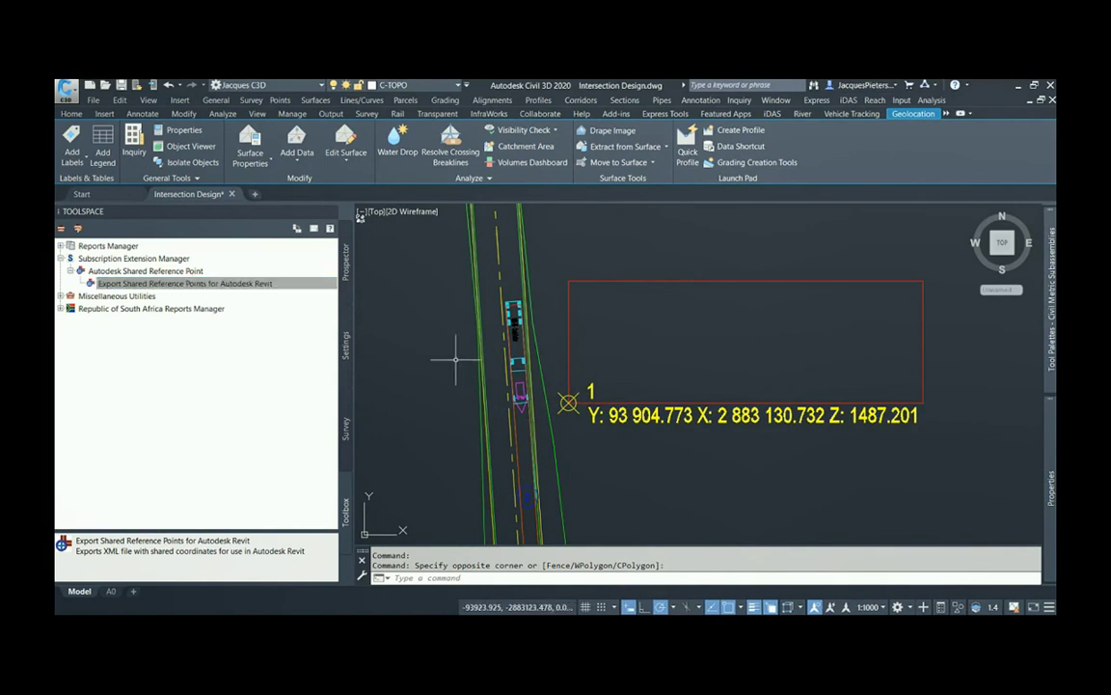
pyautogui.doubleClick(194, 285)
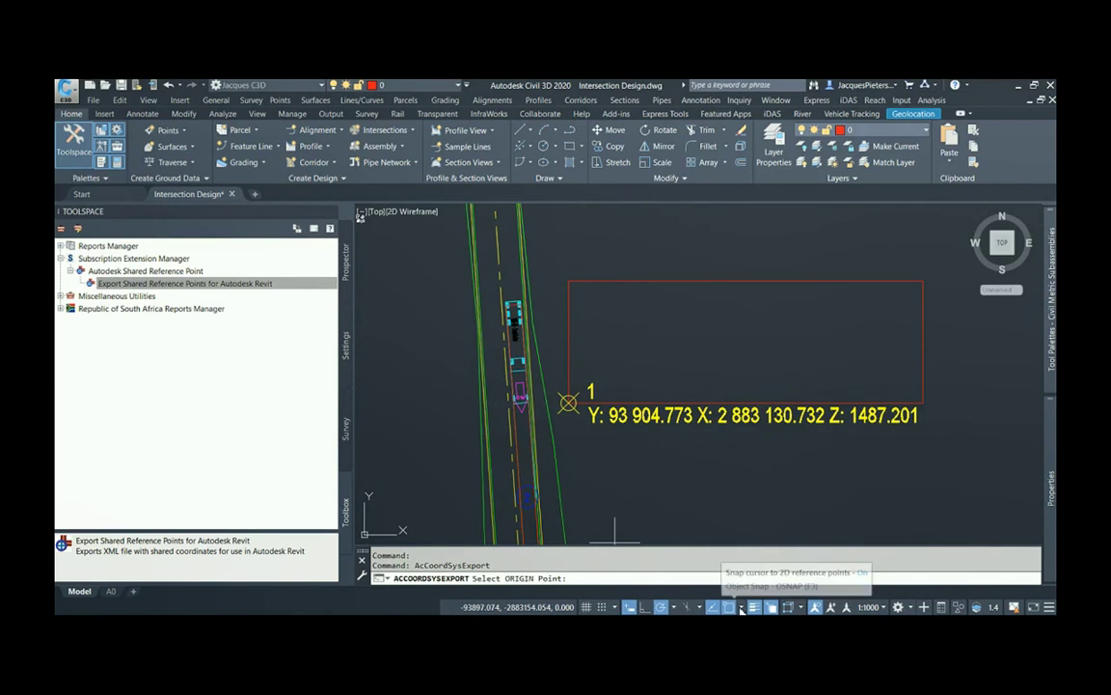
pyautogui.click(740, 608)
pyautogui.click(760, 430)
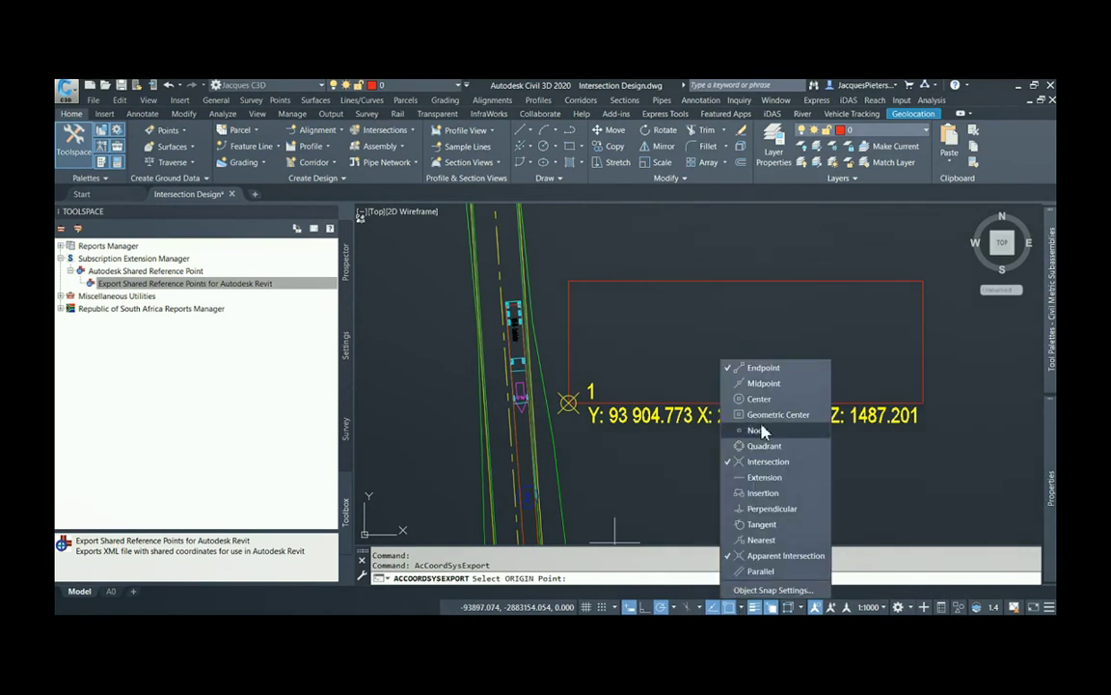
pyautogui.click(766, 461)
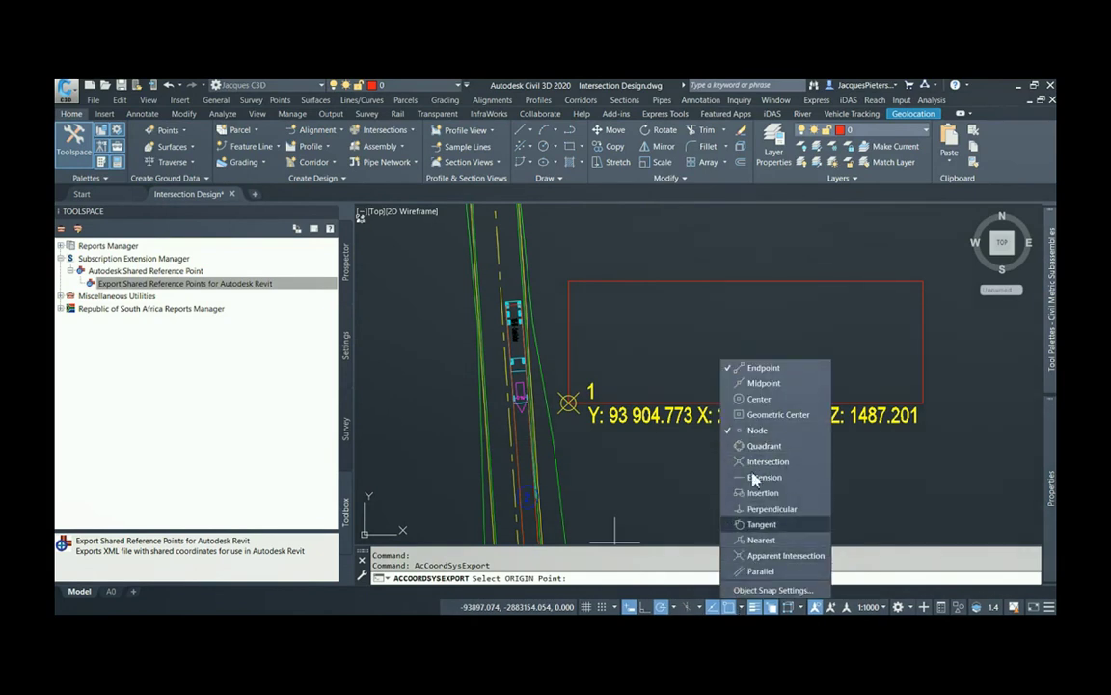
pyautogui.click(568, 401)
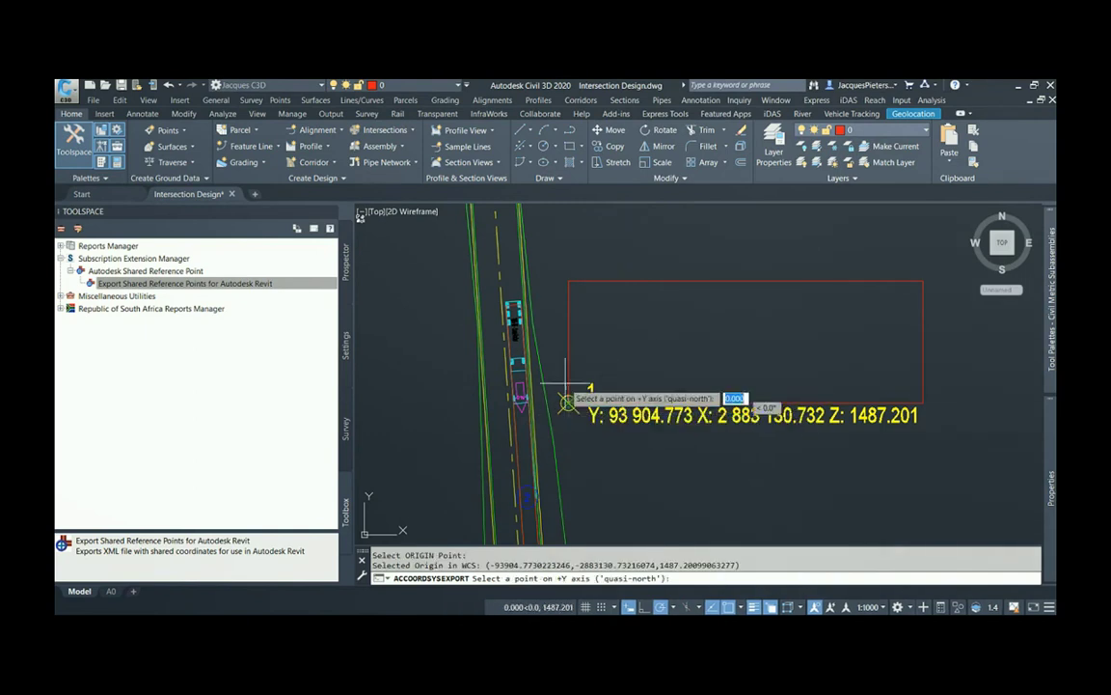
# Step: Enable the Endpoint snap, define the +Y axis due north along the building rectangle's west edge, and accept Meters as the drawing units
pyautogui.moveTo(568, 290); pyautogui.dragTo(534, 305, button='middle')
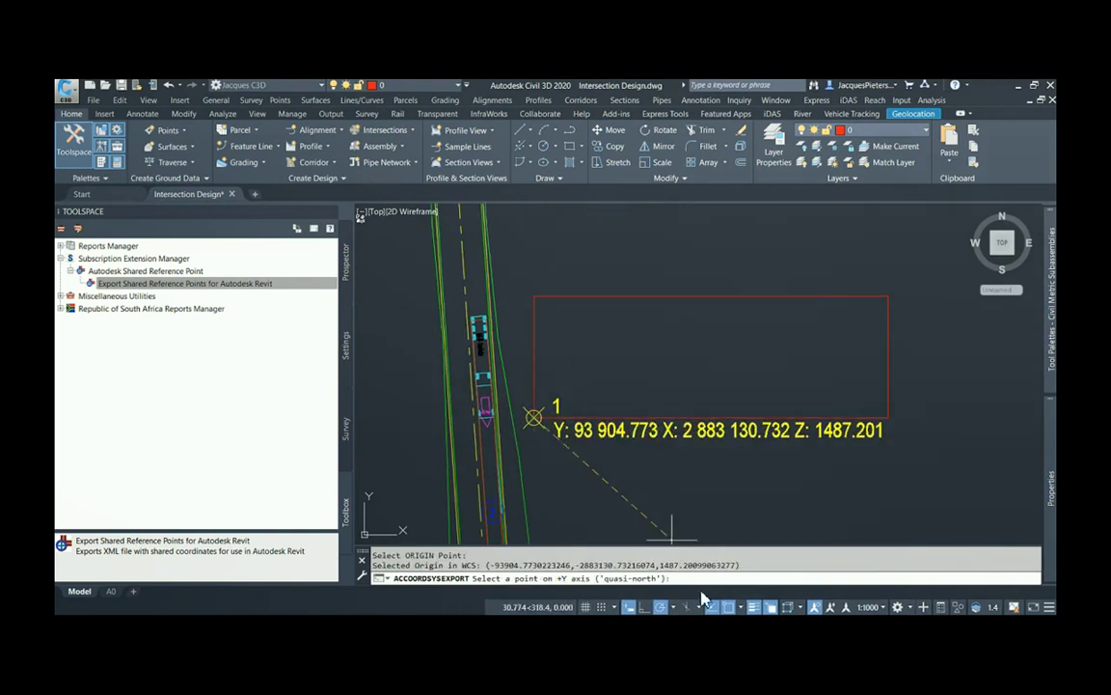
pyautogui.click(743, 607)
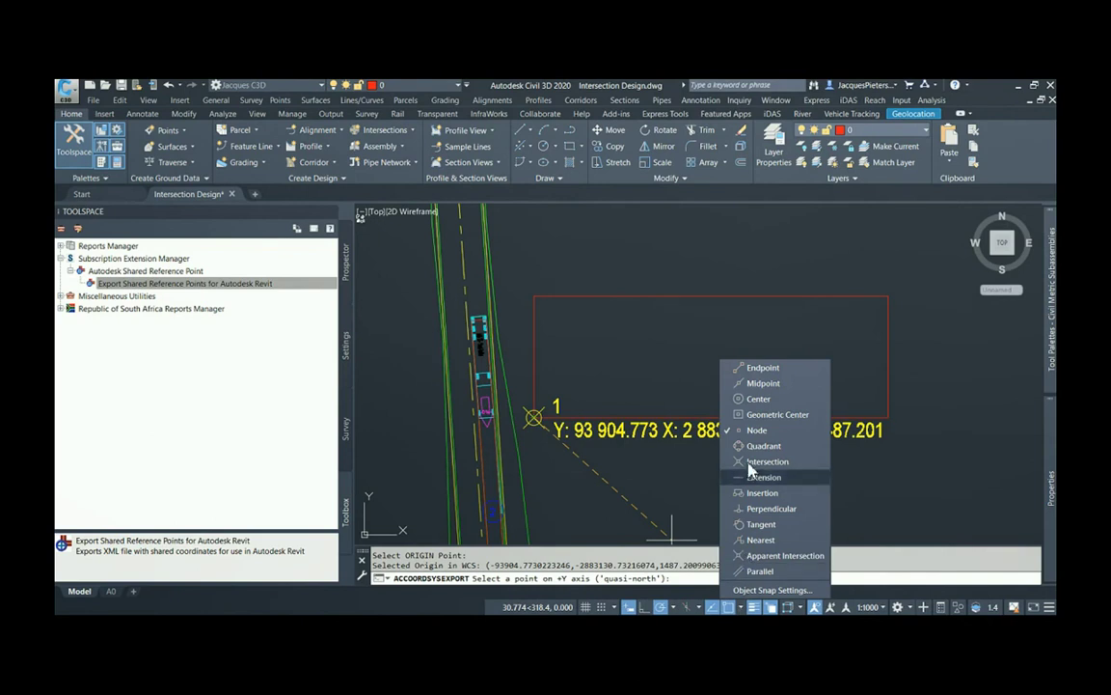
pyautogui.click(730, 369)
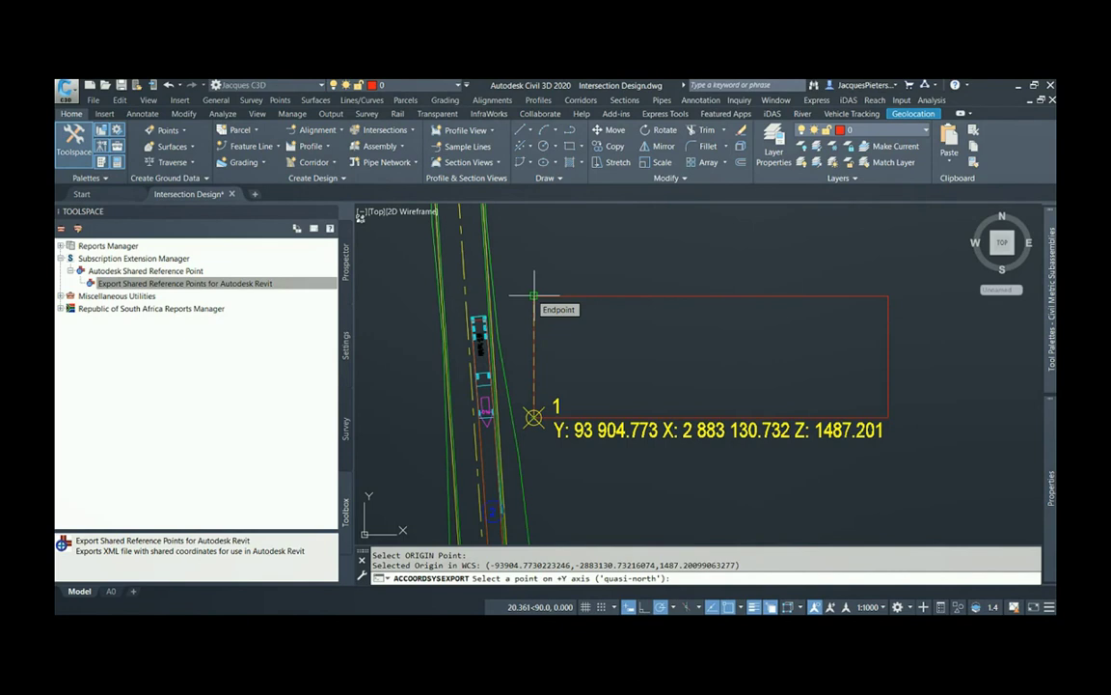
pyautogui.click(535, 295)
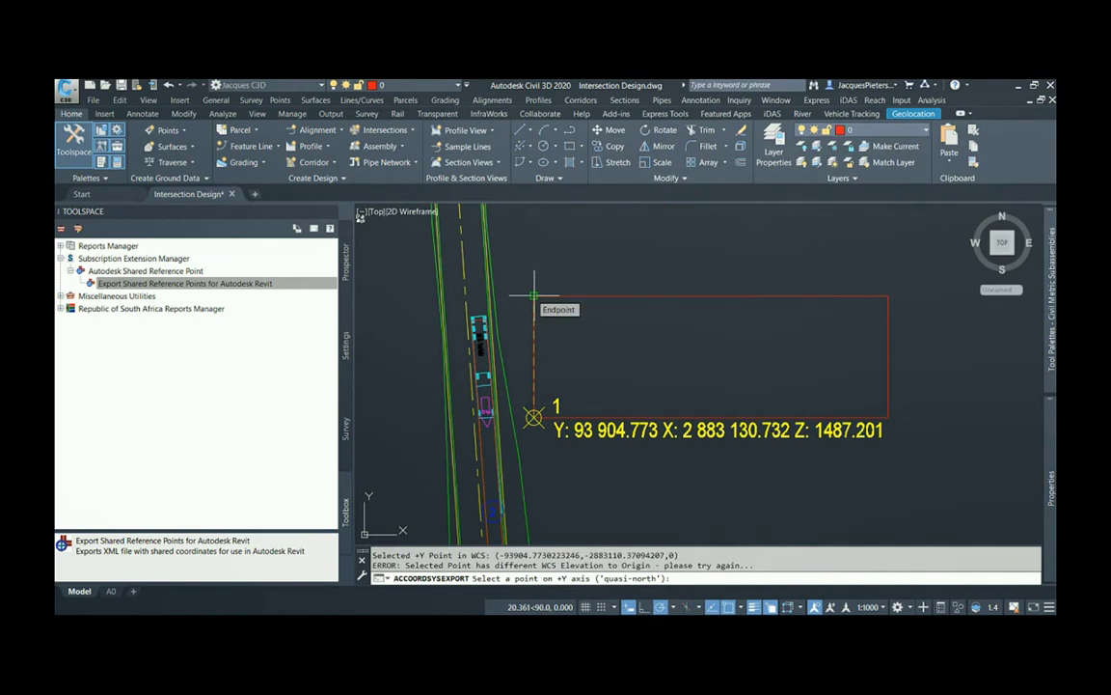
pyautogui.click(533, 308)
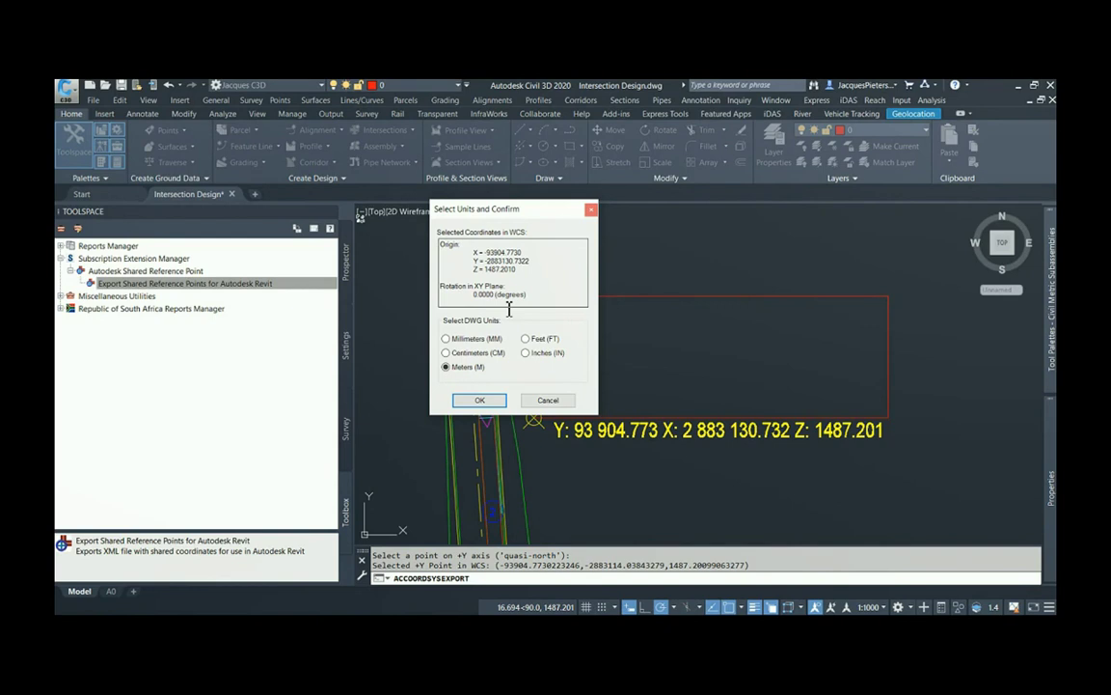
pyautogui.click(483, 401)
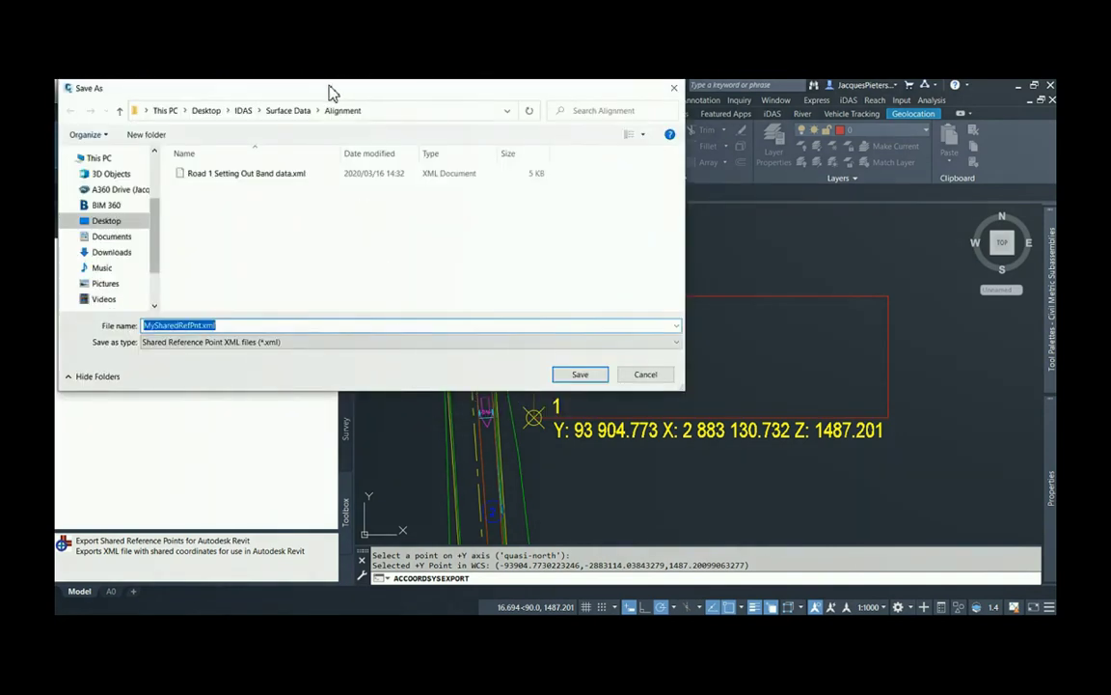
# Step: Browse the save location to BIM 360 > Modena BIM 360 Hub > Civil 3D - Collaboration Project Example
pyautogui.moveTo(330, 92); pyautogui.dragTo(581, 199)
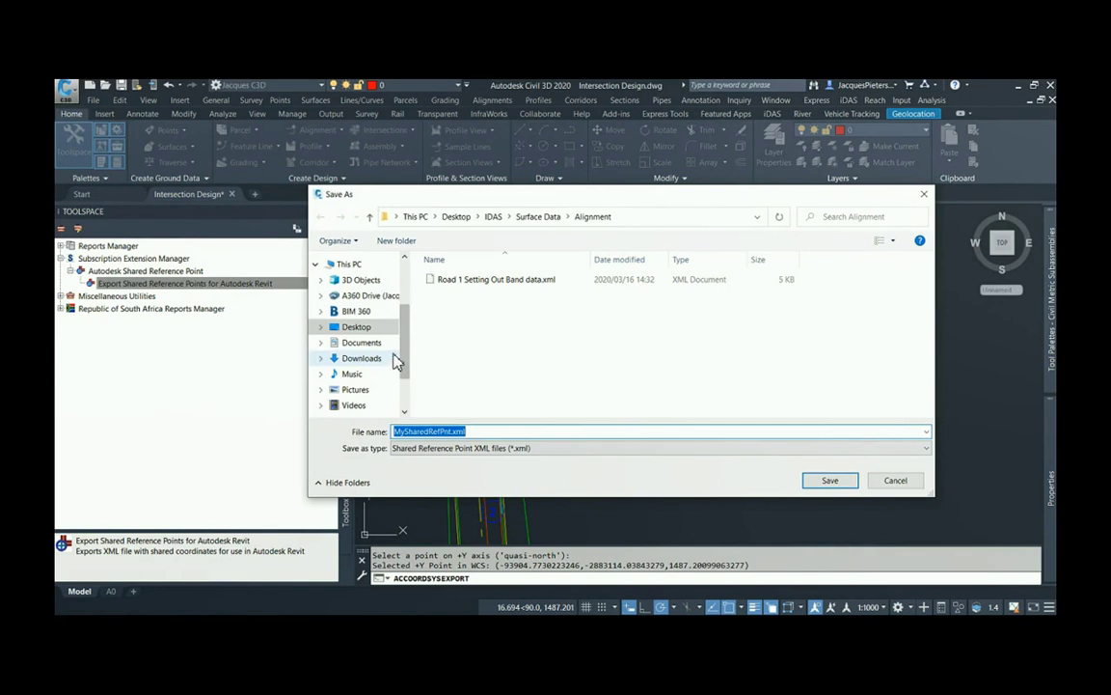
pyautogui.click(362, 319)
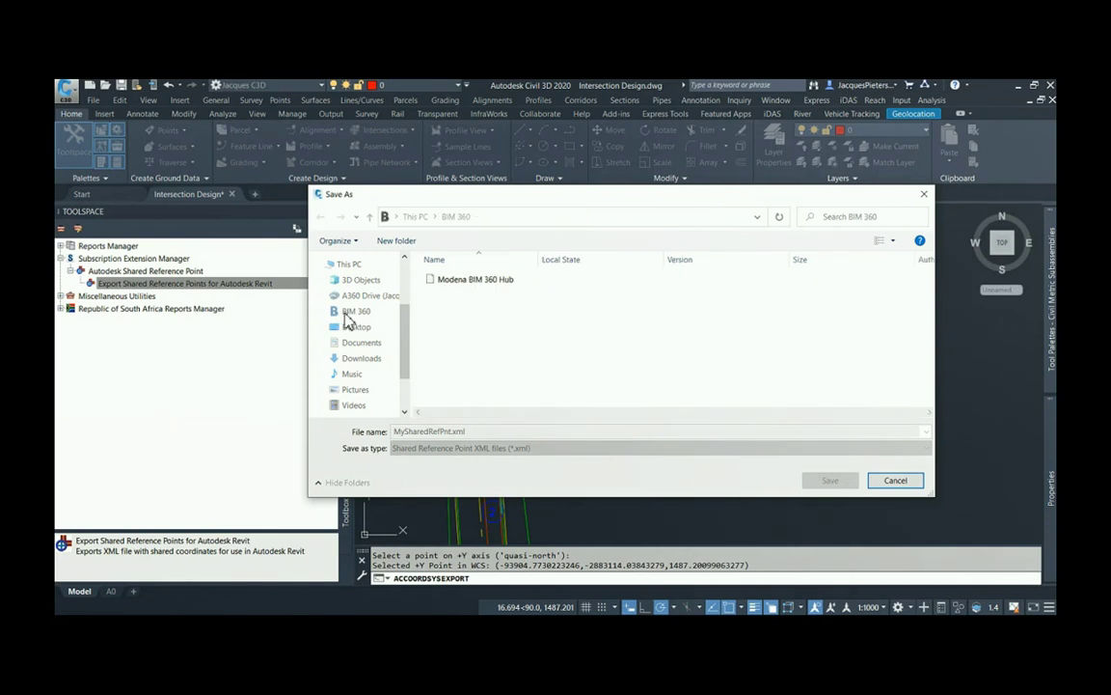
pyautogui.click(474, 285)
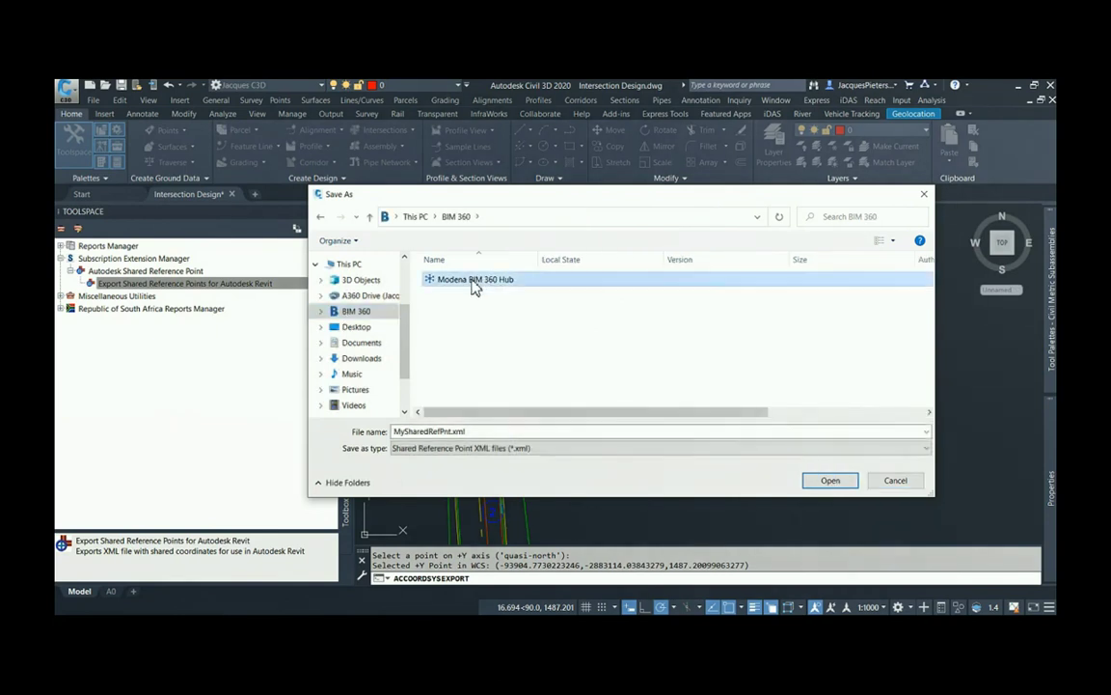
pyautogui.doubleClick(474, 285)
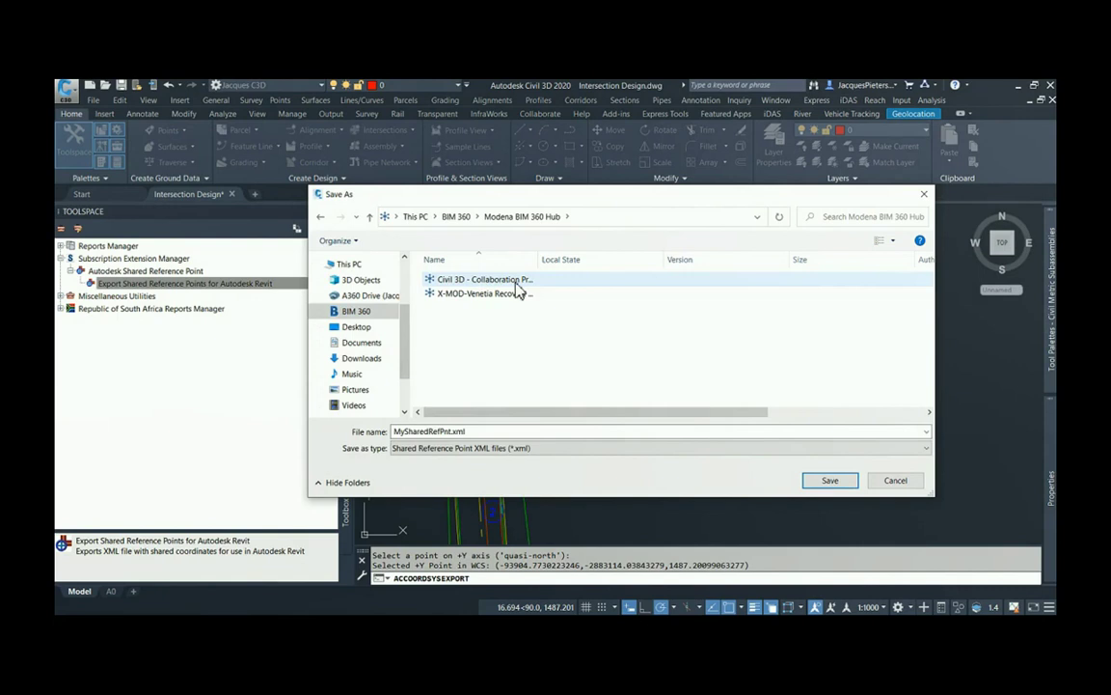
pyautogui.doubleClick(548, 261)
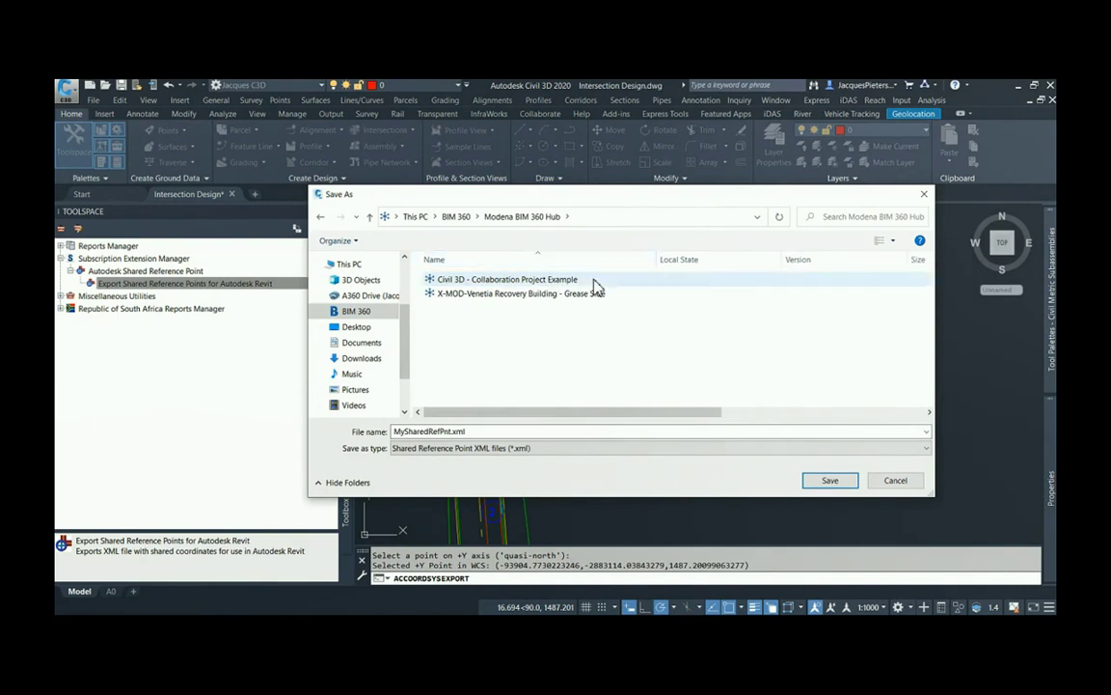
pyautogui.click(586, 281)
pyautogui.doubleClick(575, 283)
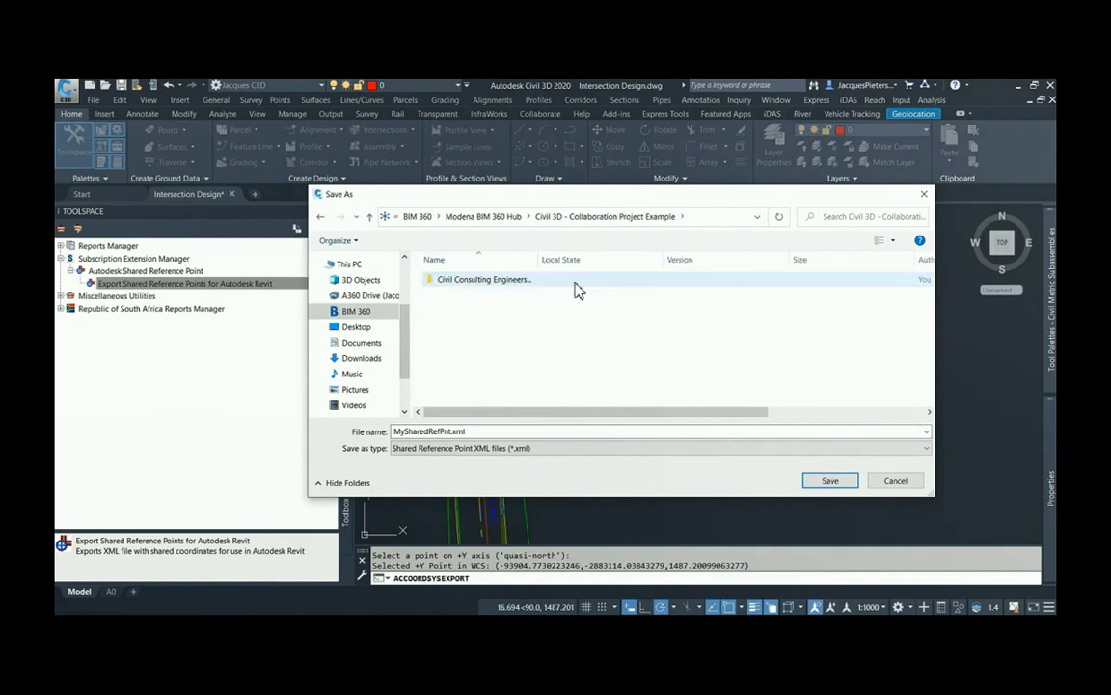
# Step: Go into Civil Consulting Engineers Company Structure > 02 - Civil and Structural Engineer > General Project Folder (Ex. Lanseria Airport)
pyautogui.click(485, 281)
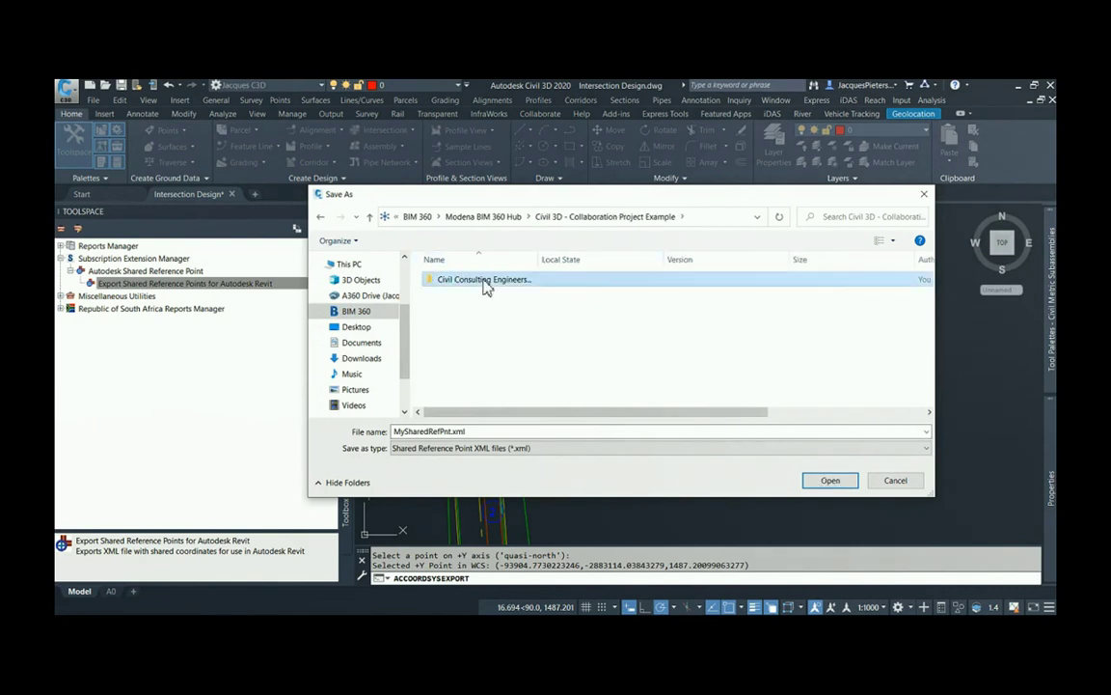
pyautogui.doubleClick(484, 281)
pyautogui.click(466, 297)
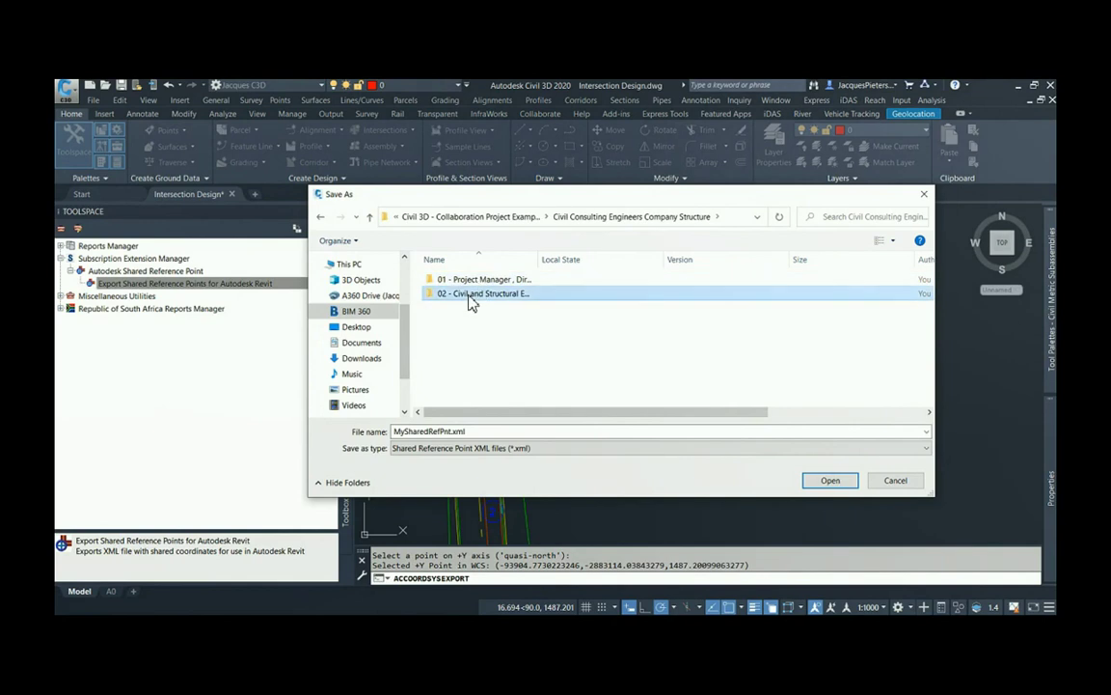
pyautogui.doubleClick(470, 298)
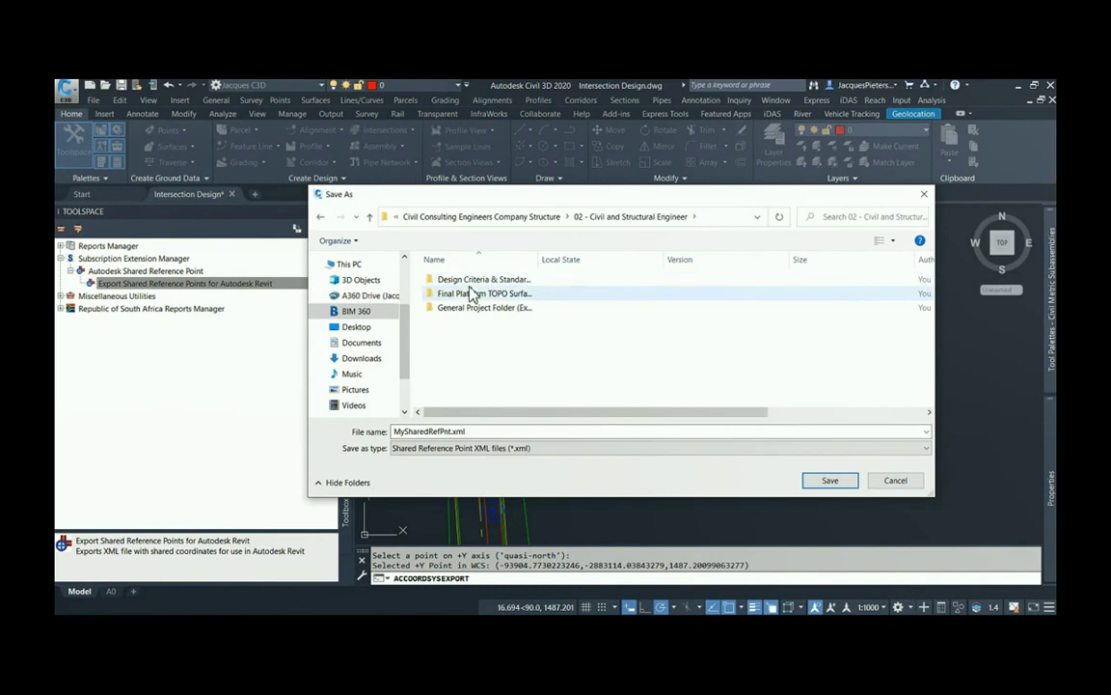
pyautogui.click(487, 309)
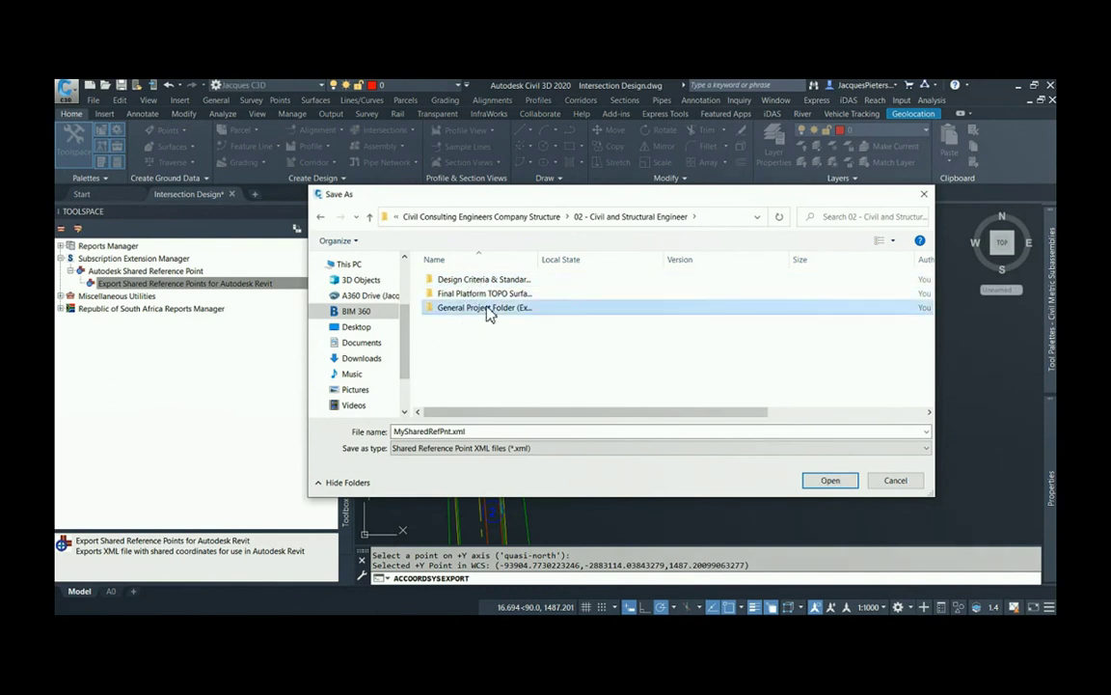
pyautogui.doubleClick(487, 309)
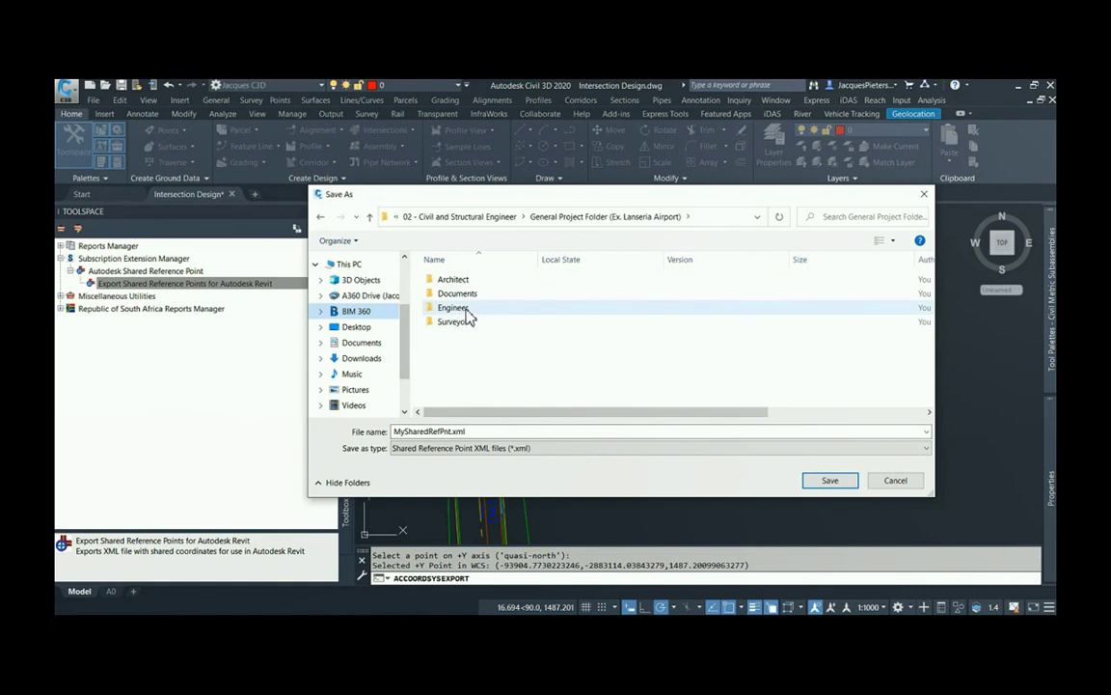
pyautogui.click(474, 309)
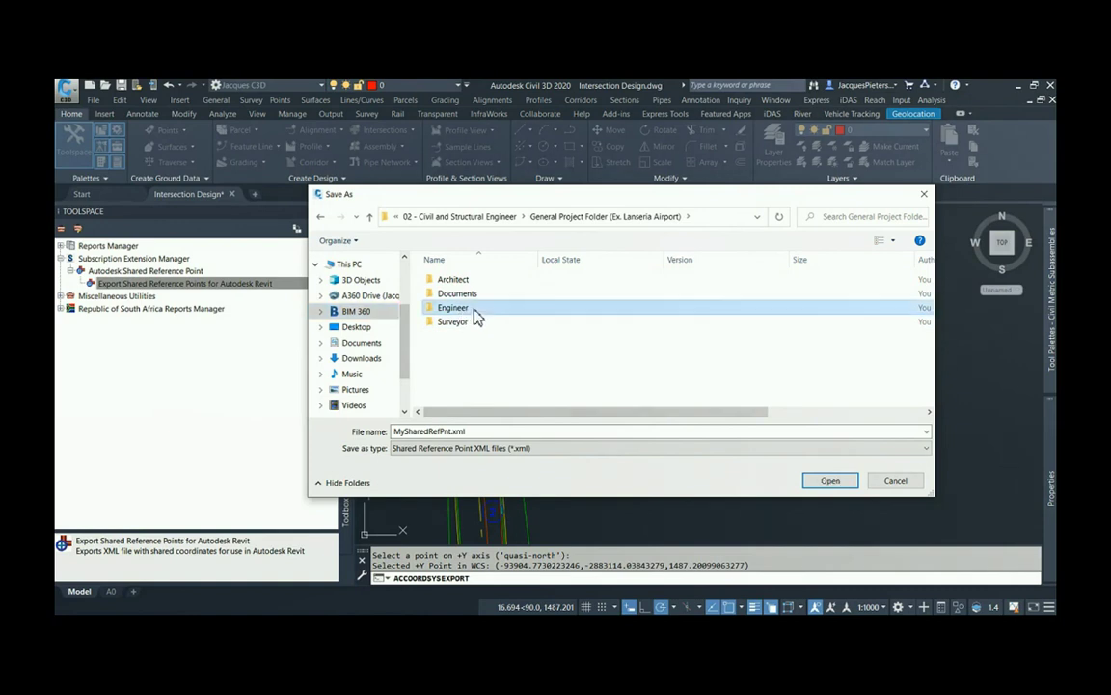
pyautogui.doubleClick(477, 319)
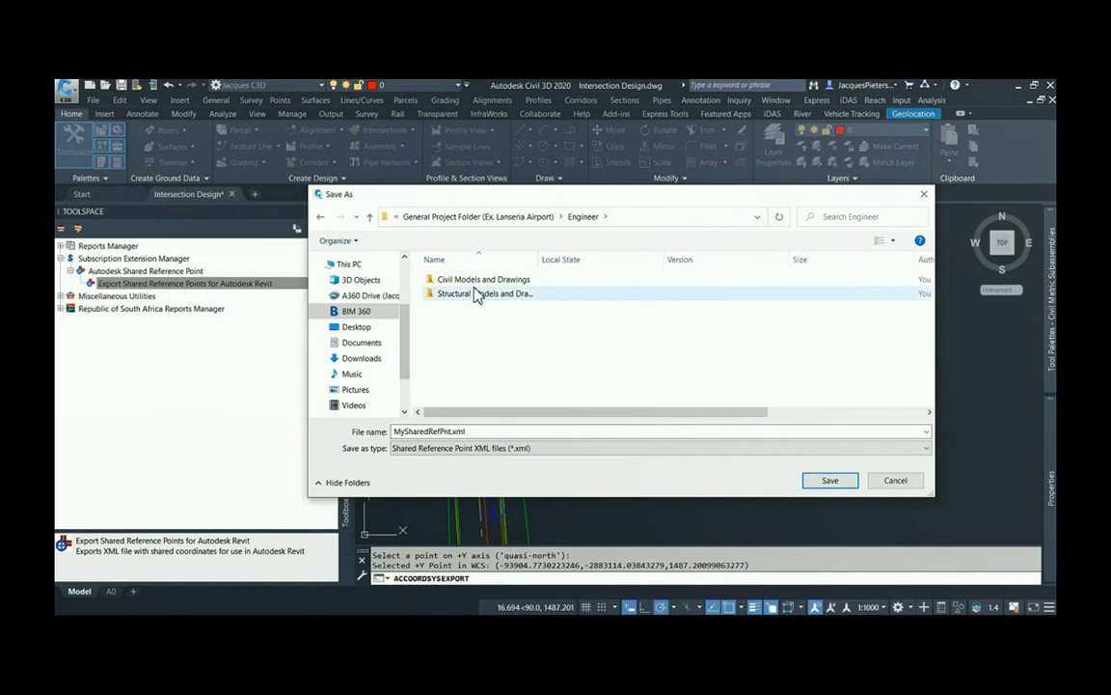
pyautogui.click(529, 221)
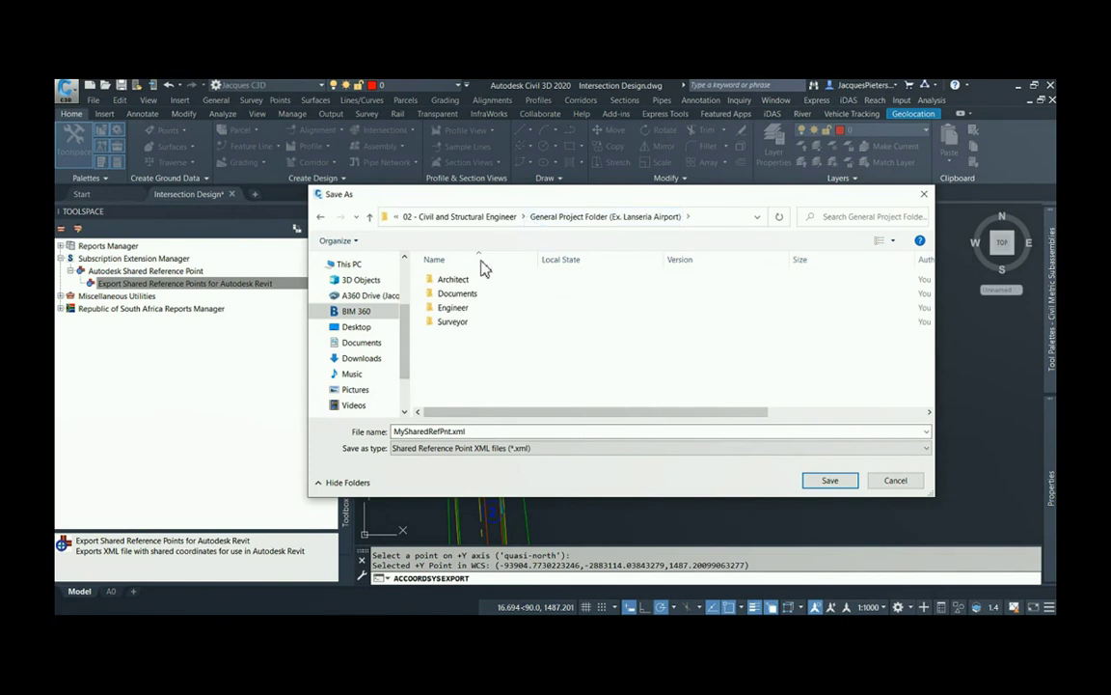
# Step: Name the shared reference point XML file "Parking setting out point" and save it in the General Project Folder
pyautogui.doubleClick(488, 433)
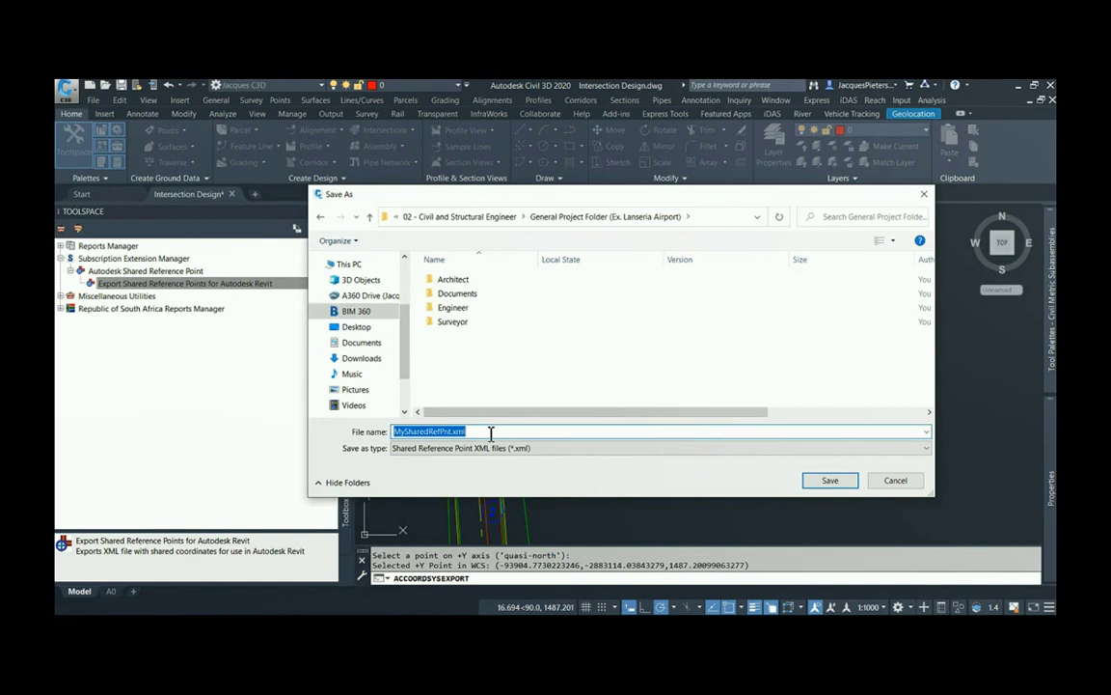
pyautogui.press('BackSpace')
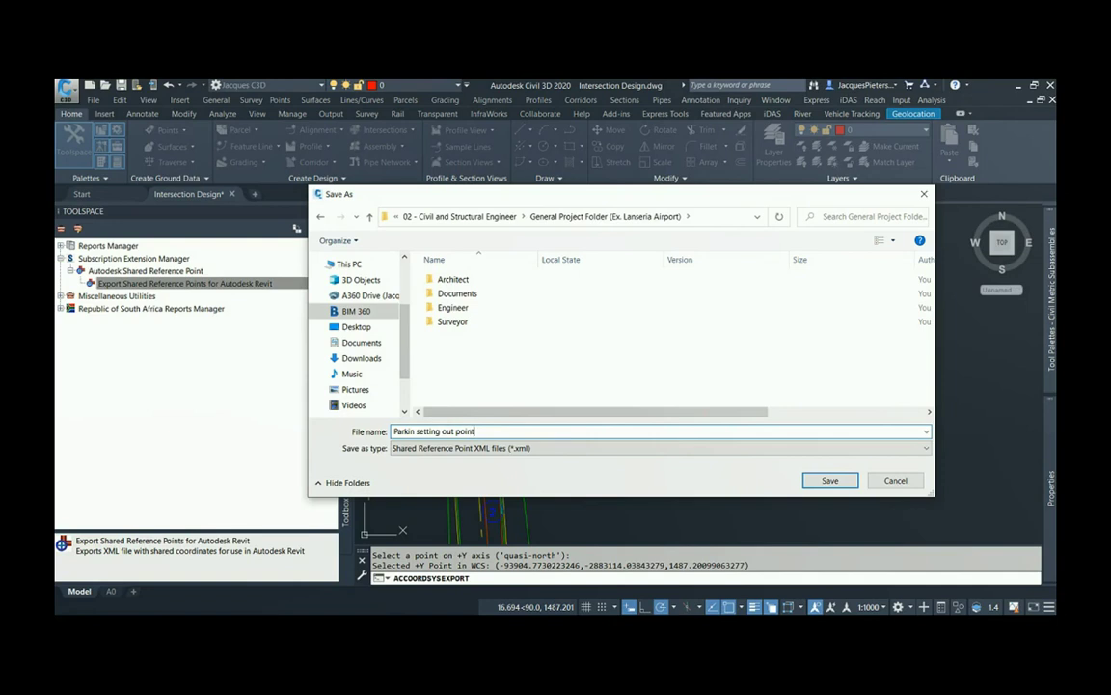
pyautogui.click(417, 433)
pyautogui.write('g')
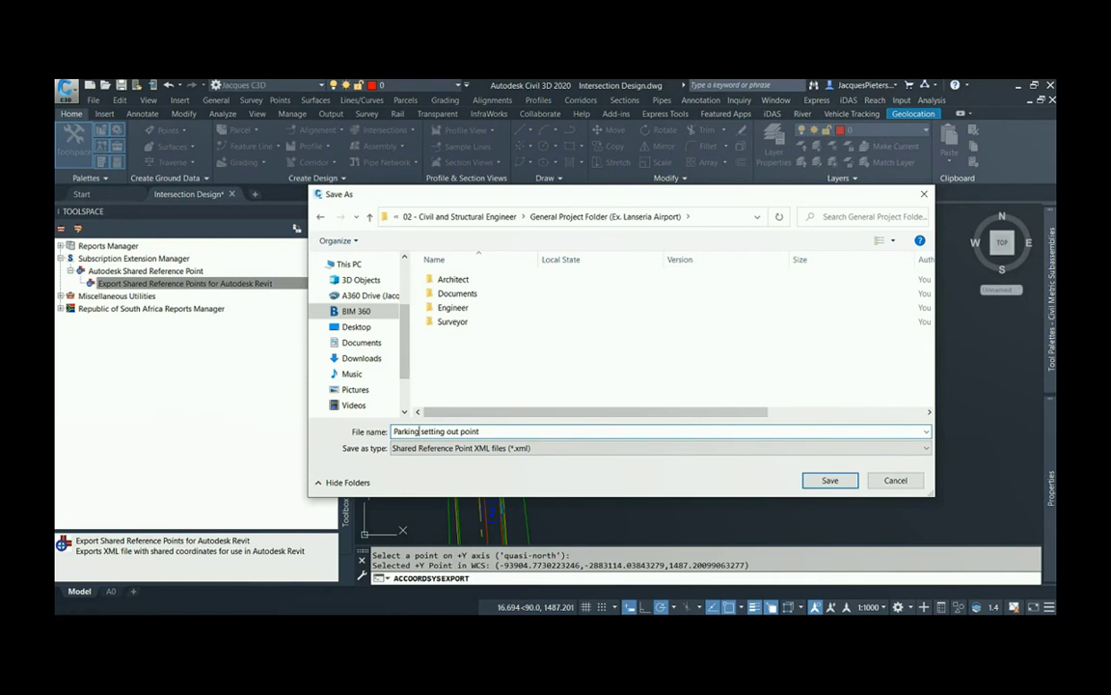
pyautogui.click(519, 434)
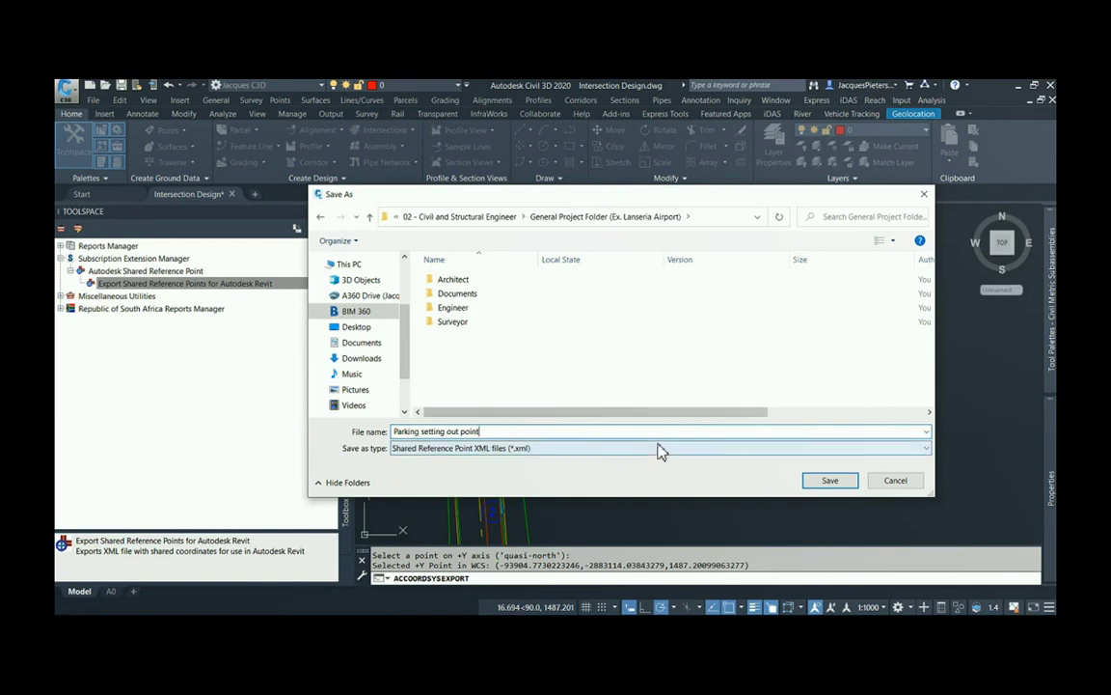
pyautogui.click(830, 482)
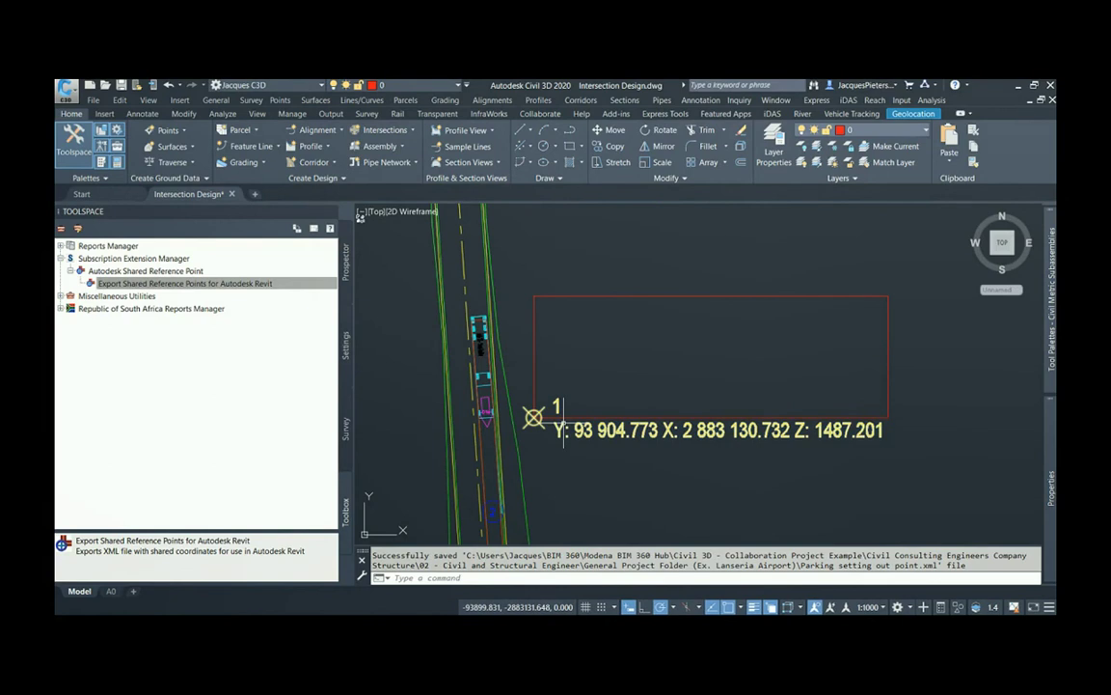
# Step: Set the surface style of the AIW_Existing_Ground surface to Contours | Grey | 0.5m and 1m
pyautogui.scroll(-8, 608, 331)
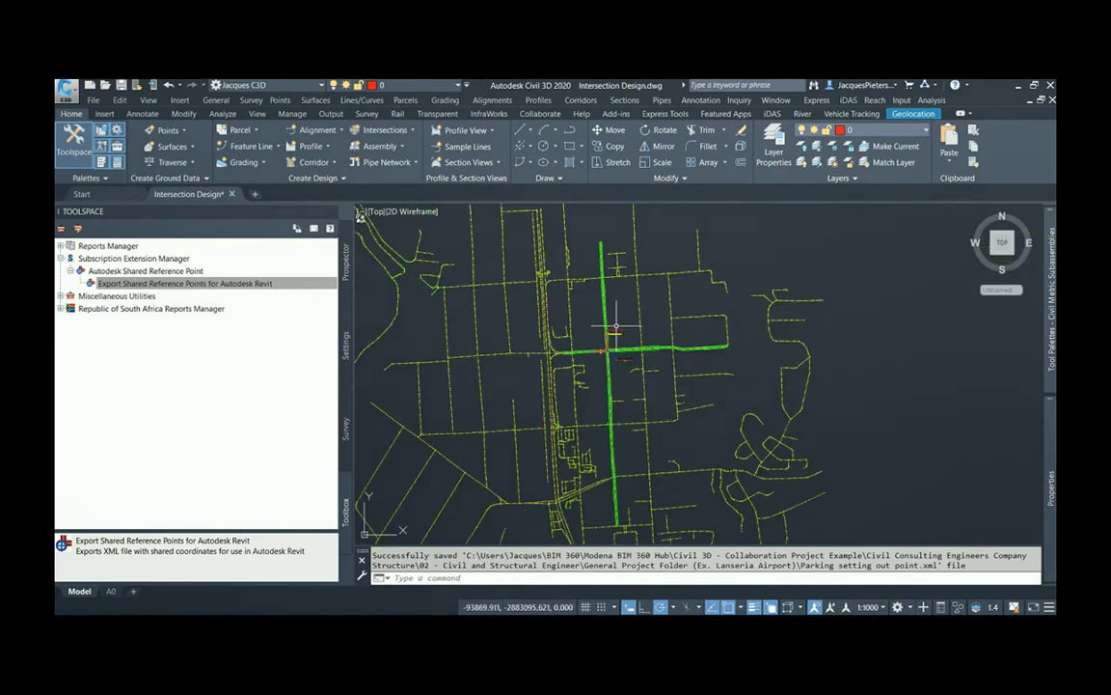
pyautogui.scroll(7, 607, 331)
pyautogui.click(259, 265)
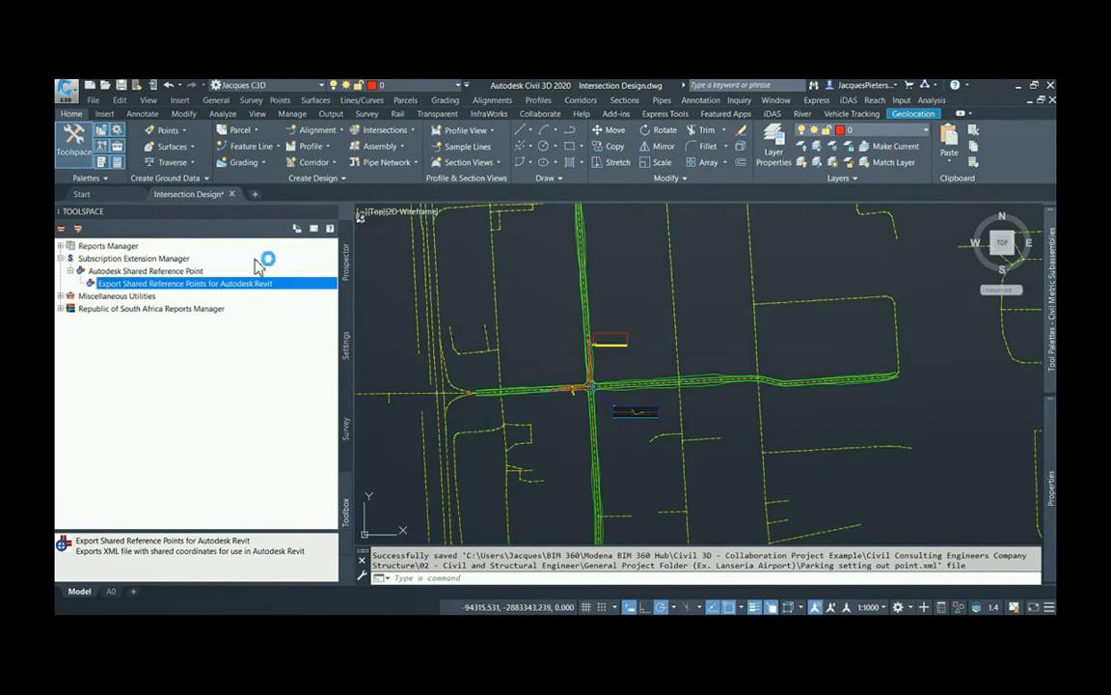
pyautogui.click(344, 275)
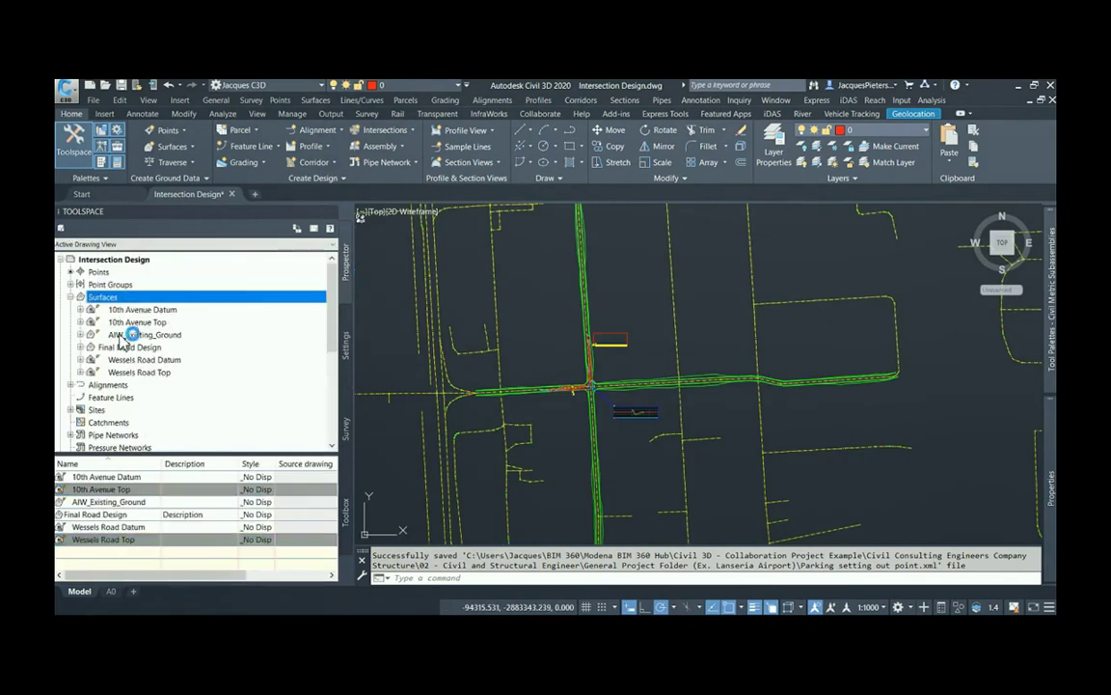
pyautogui.click(123, 335)
pyautogui.rightClick(136, 335)
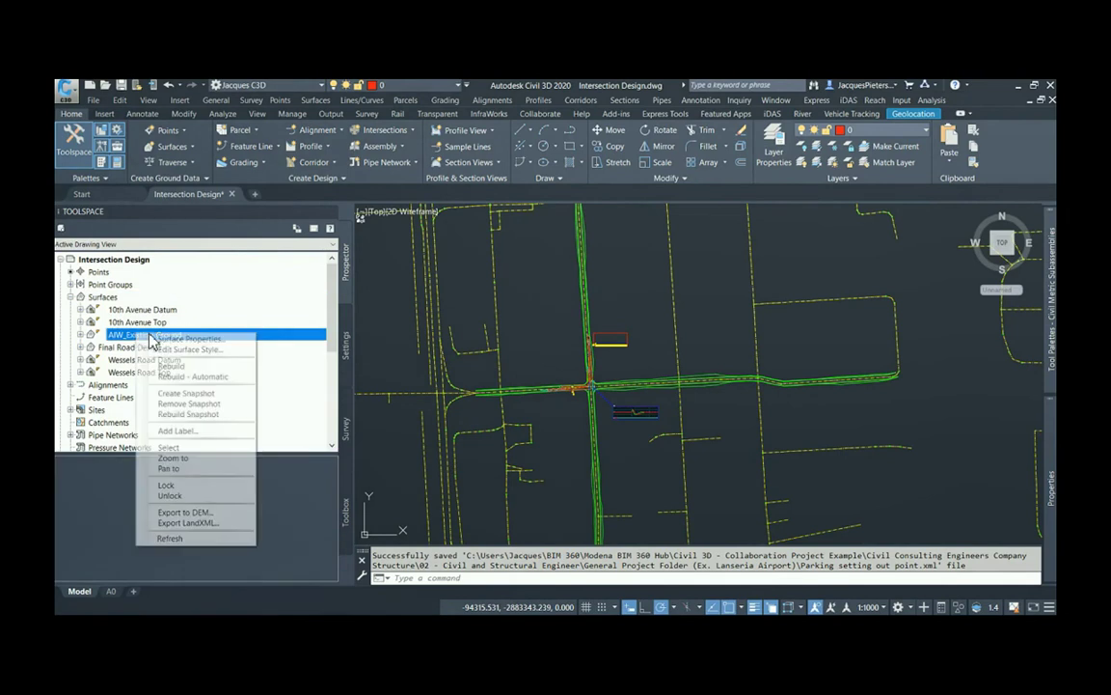
pyautogui.click(178, 339)
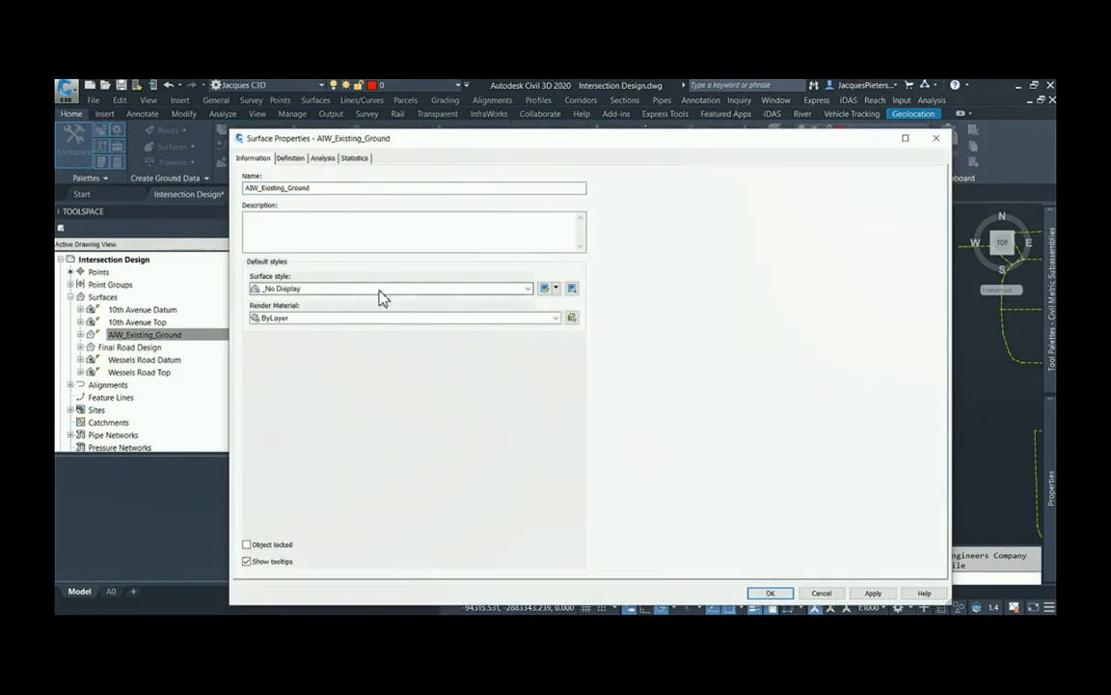
pyautogui.click(378, 289)
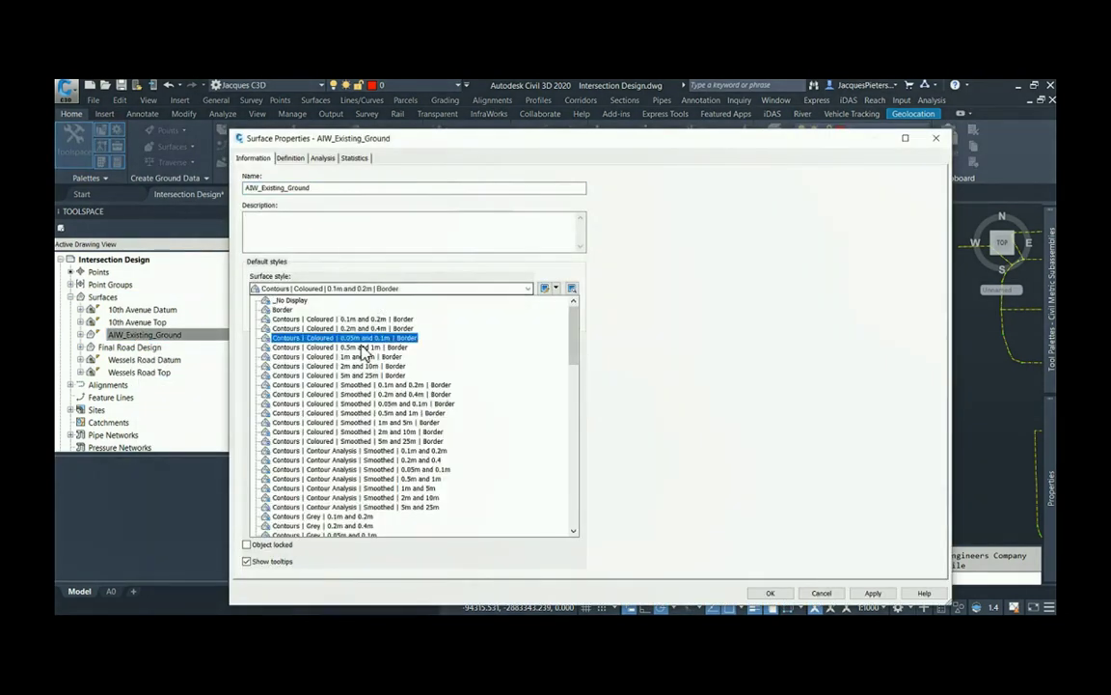
pyautogui.scroll(-1, 355, 526)
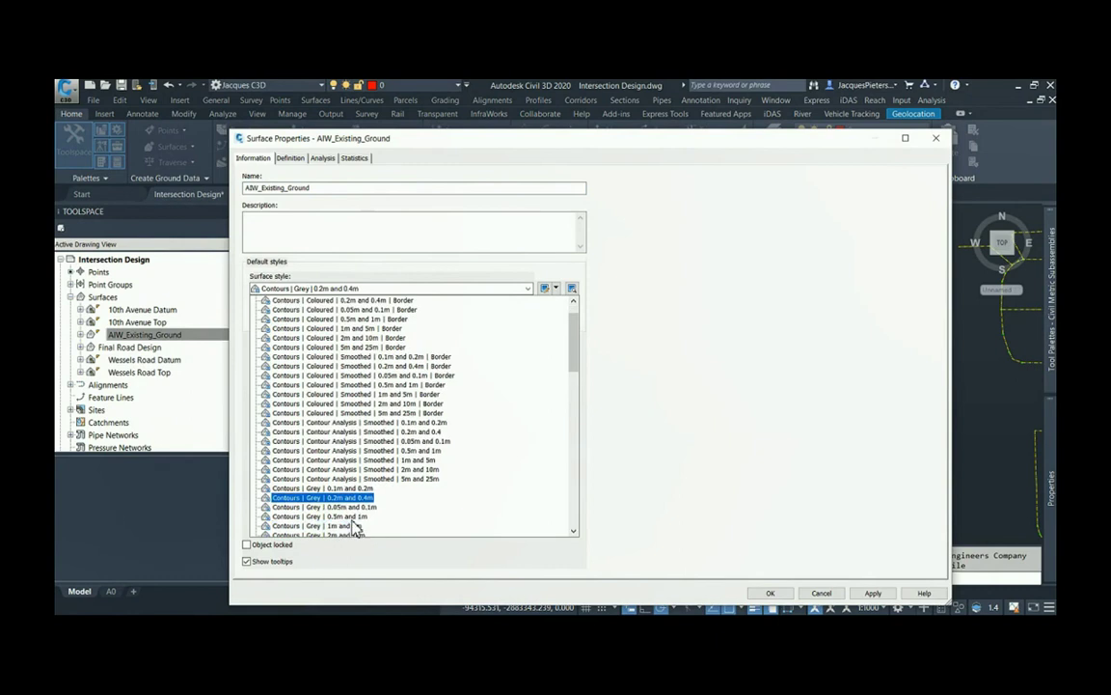
pyautogui.click(342, 518)
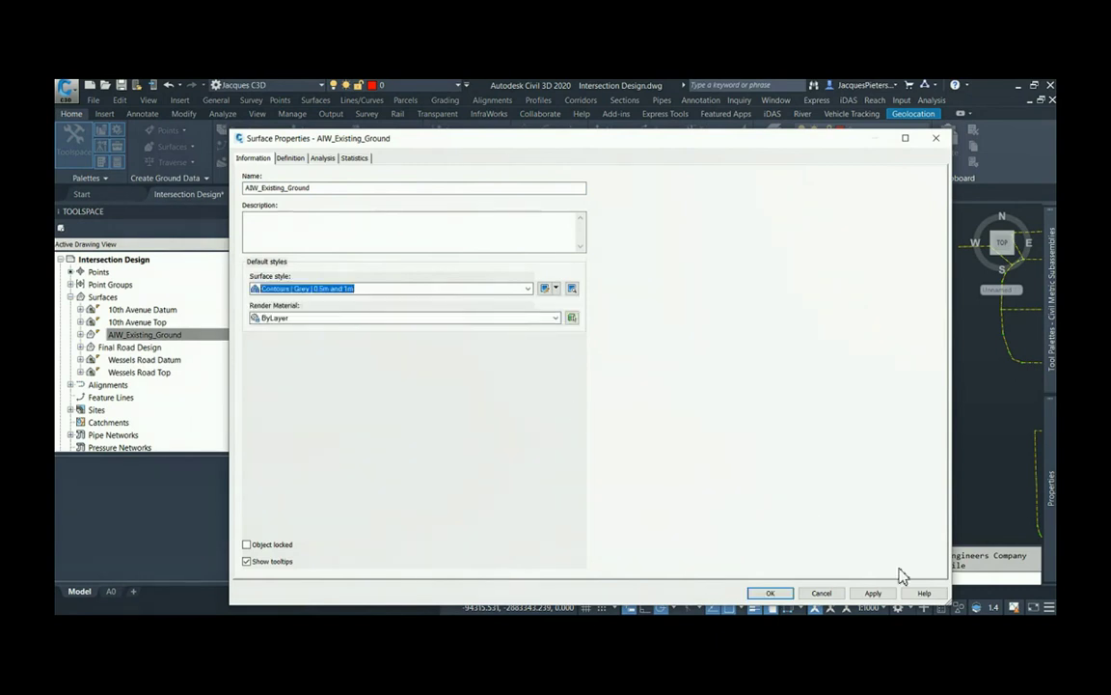
pyautogui.click(772, 593)
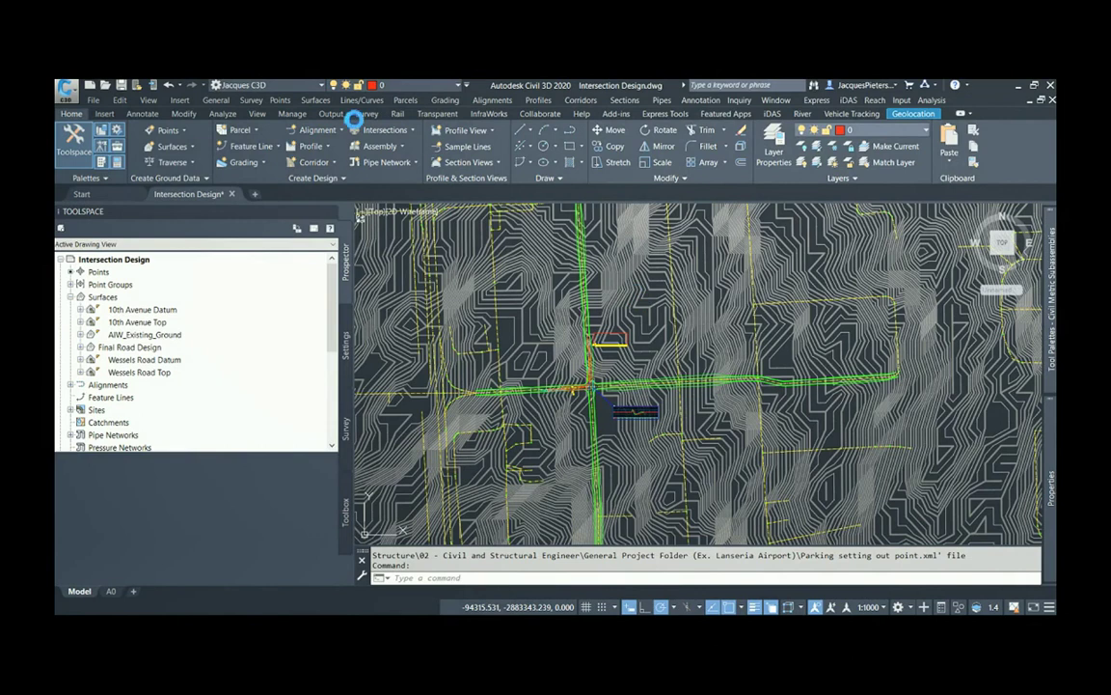
# Step: Start a LandXML export that includes only the AIW_Existing_Ground surface, clearing all other objects from the selection
pyautogui.click(331, 114)
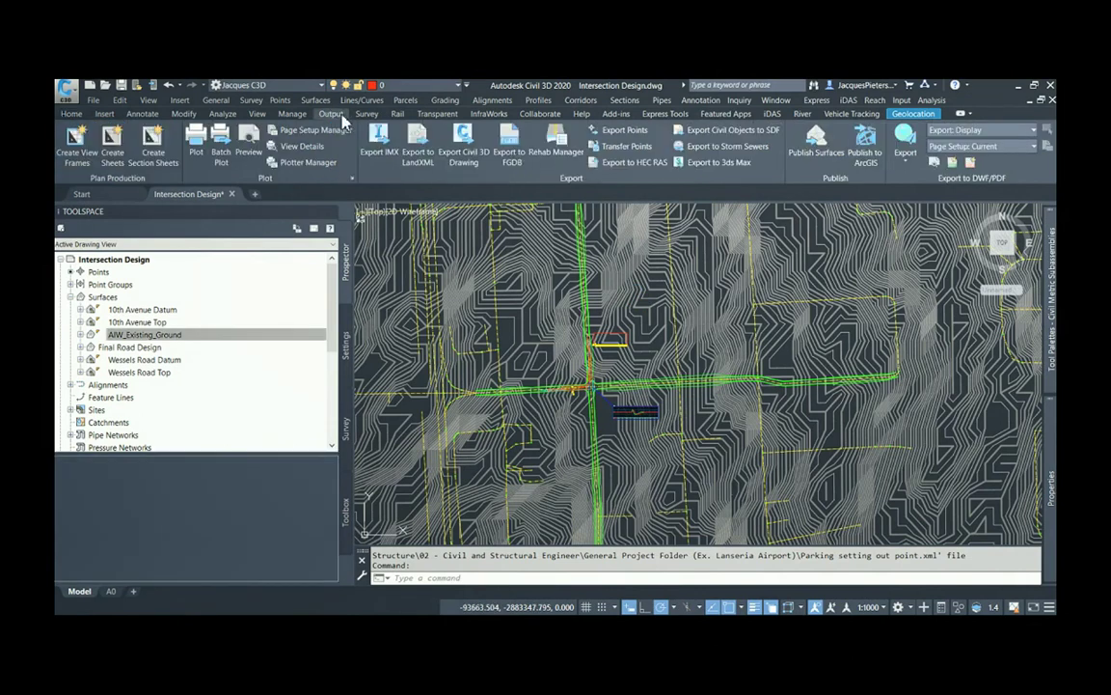
pyautogui.click(419, 156)
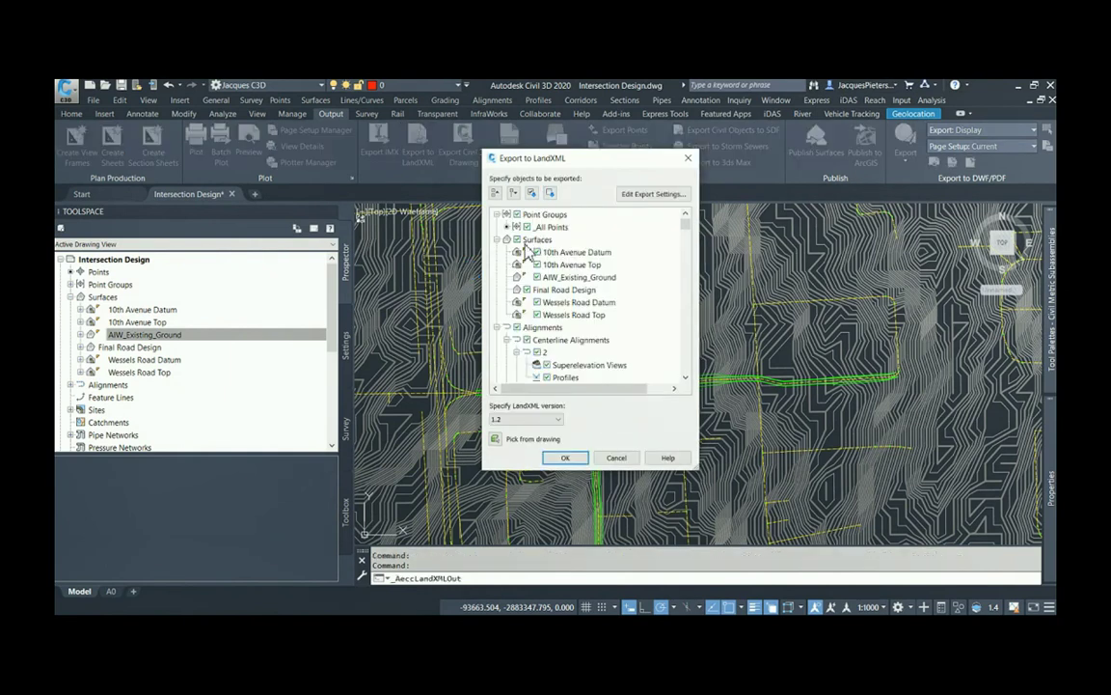
pyautogui.click(548, 194)
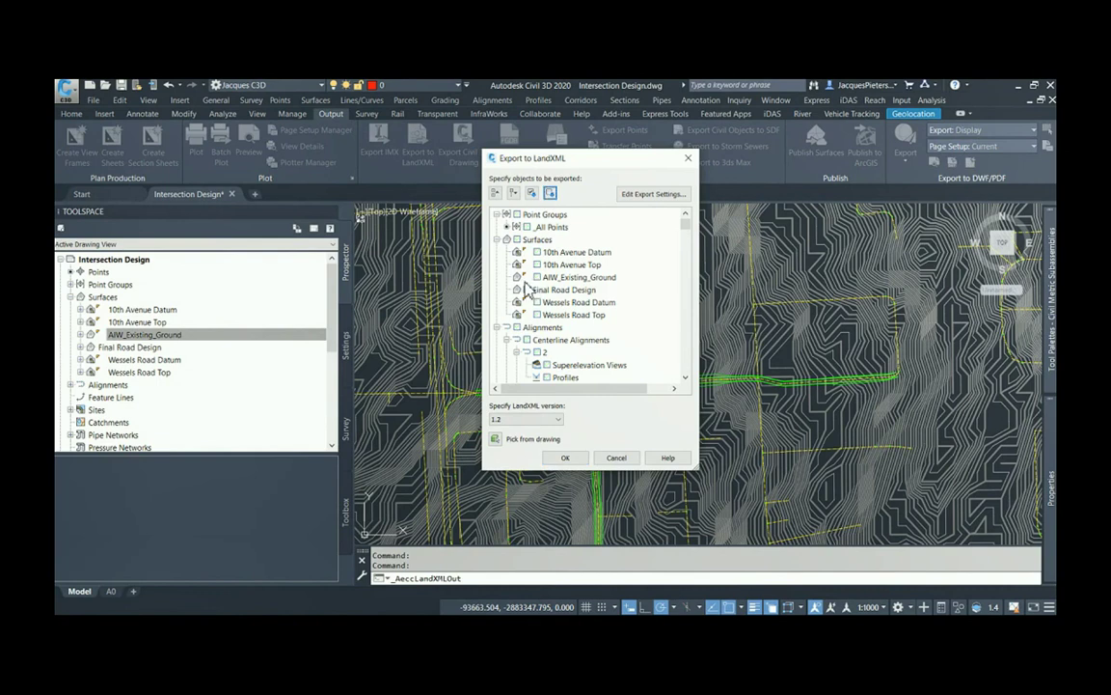
pyautogui.click(538, 265)
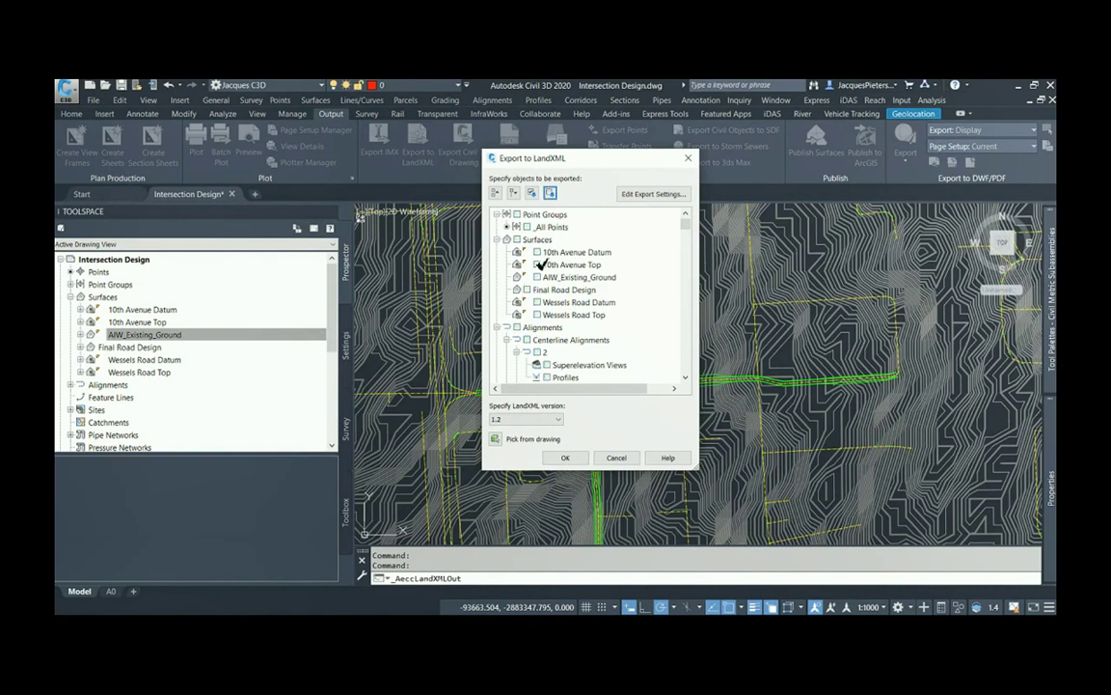
pyautogui.click(537, 277)
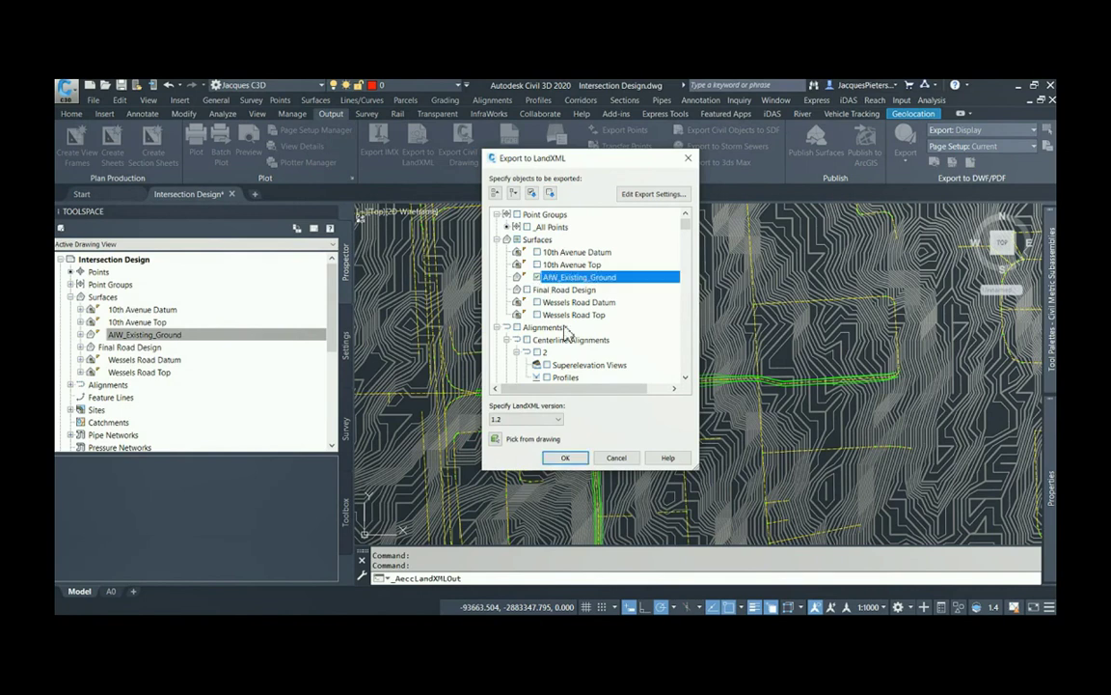
pyautogui.click(564, 458)
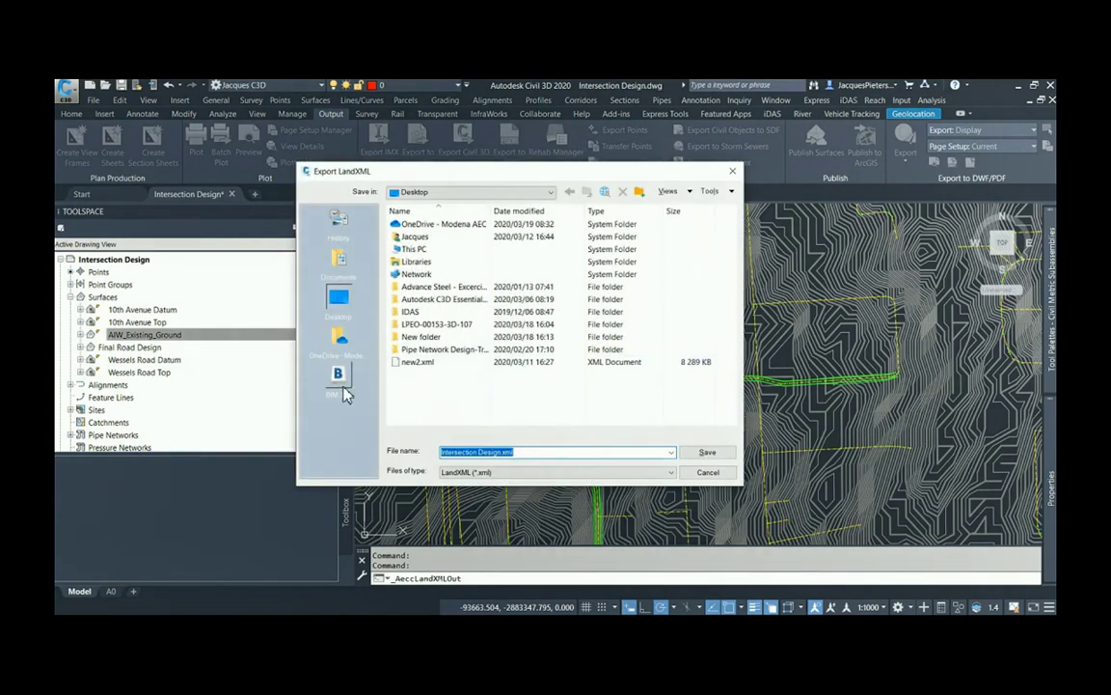
# Step: Browse the export location to BIM 360 > Modena BIM 360 Hub > Civil 3D - Collaboration Project Example > Civil Consulting Engineers Company Structure
pyautogui.click(342, 389)
pyautogui.doubleClick(473, 226)
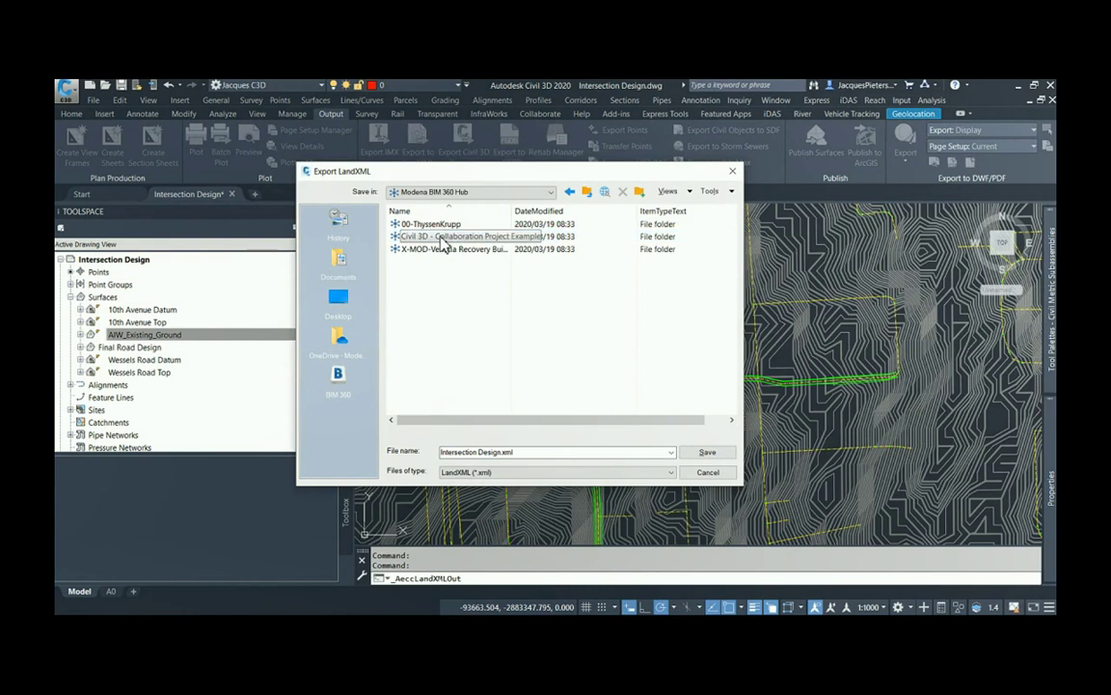
pyautogui.click(442, 241)
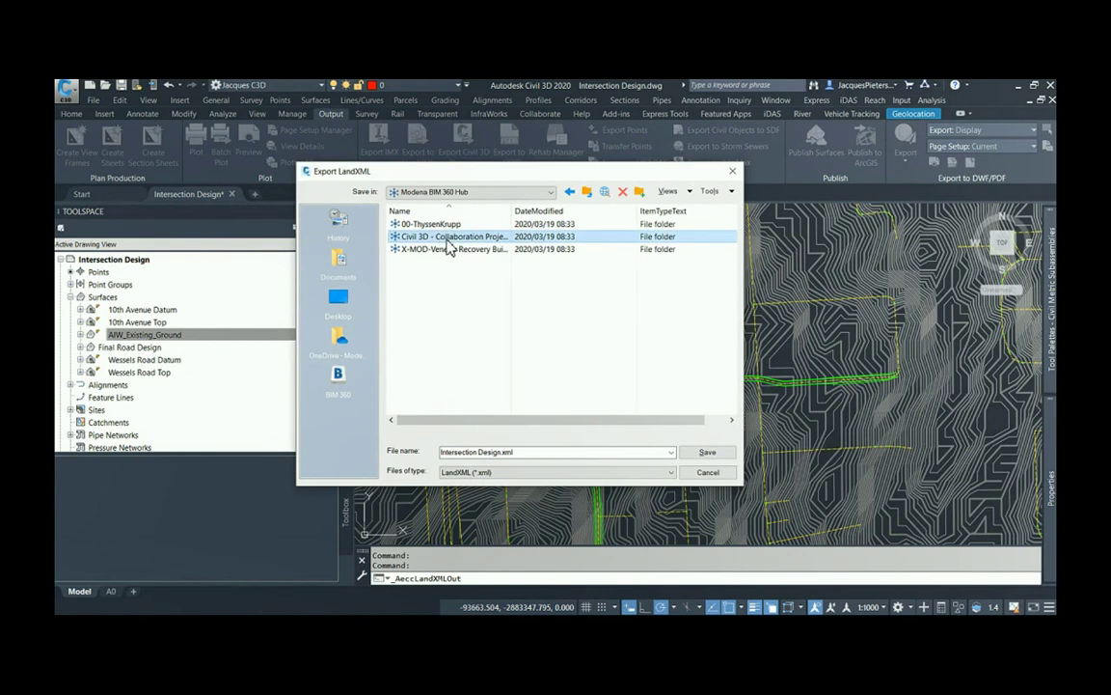
pyautogui.doubleClick(447, 241)
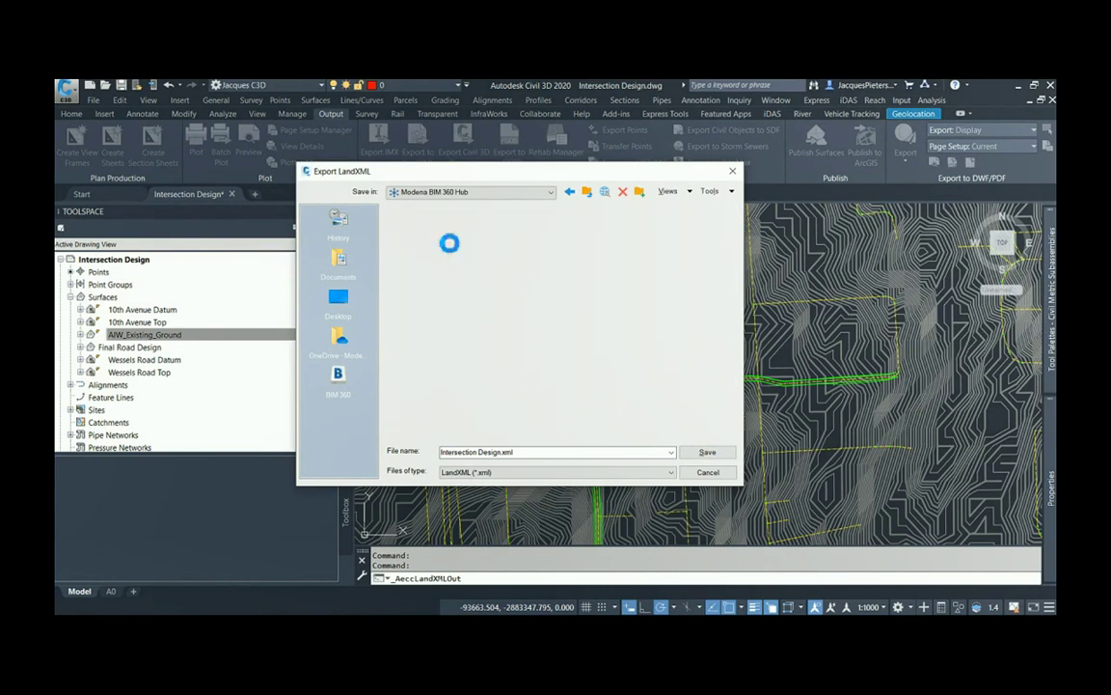
pyautogui.doubleClick(453, 232)
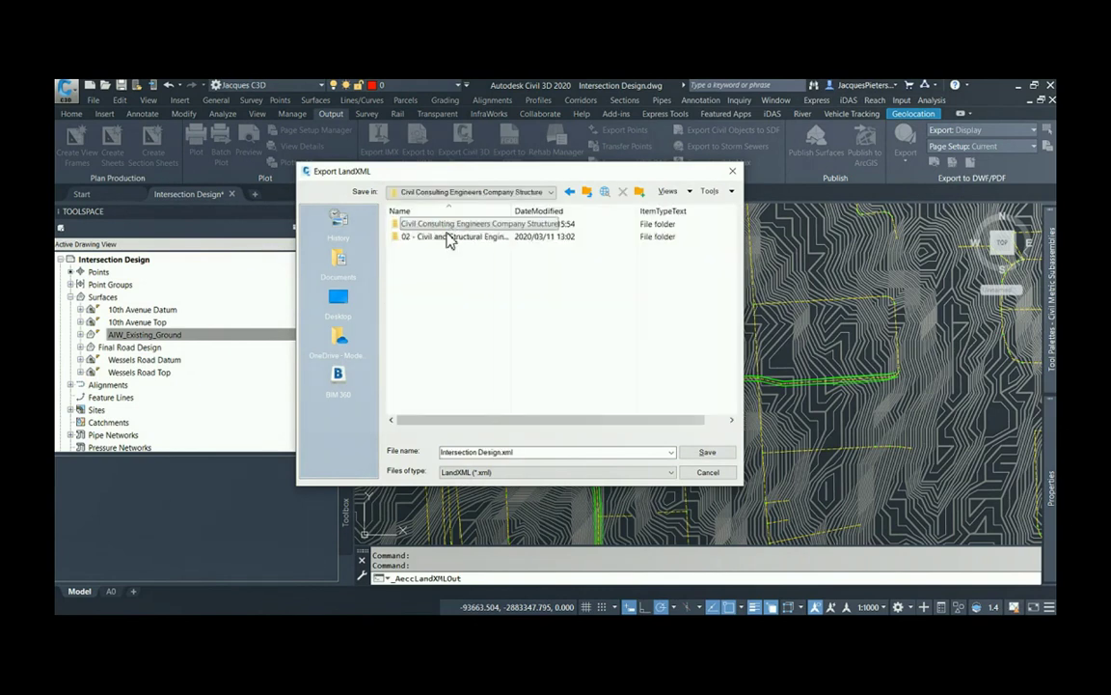
# Step: Go into 02 - Civil and Structural Engineer > General Project Folder (Ex. Lanseria Airport) for the LandXML file
pyautogui.click(447, 241)
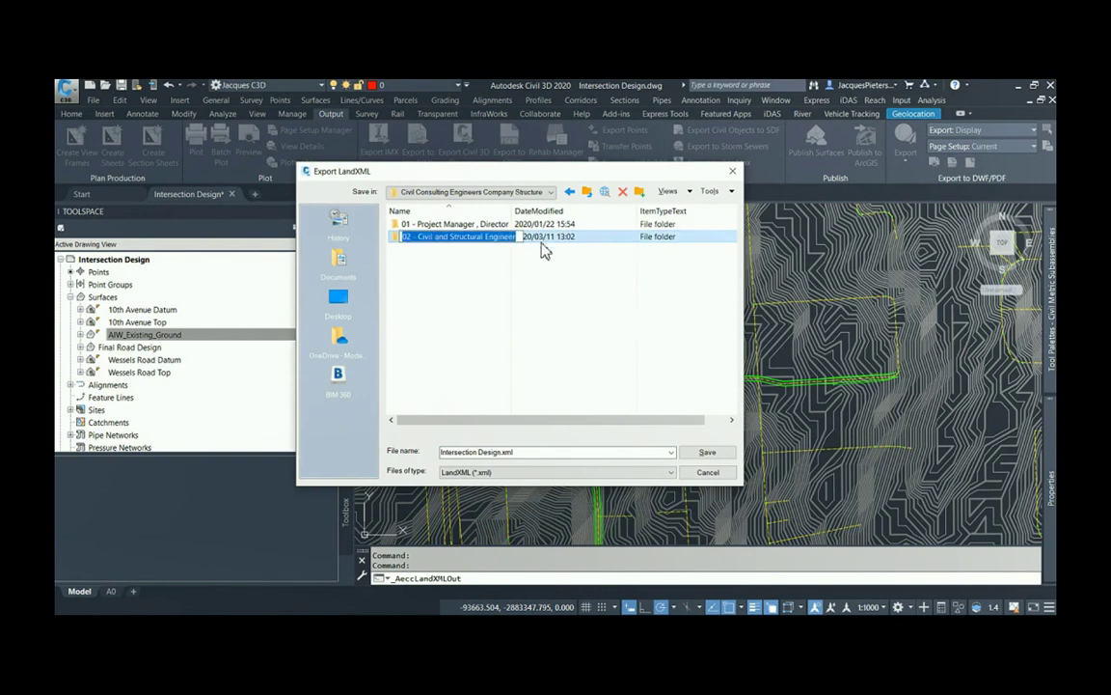
pyautogui.doubleClick(478, 241)
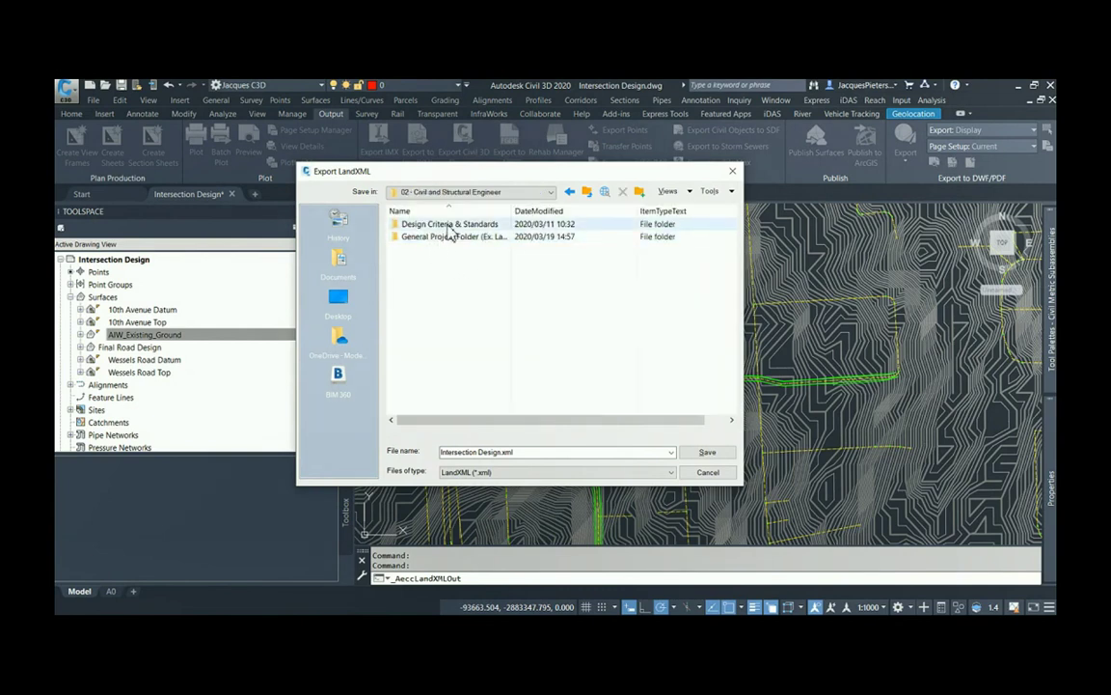
pyautogui.click(442, 239)
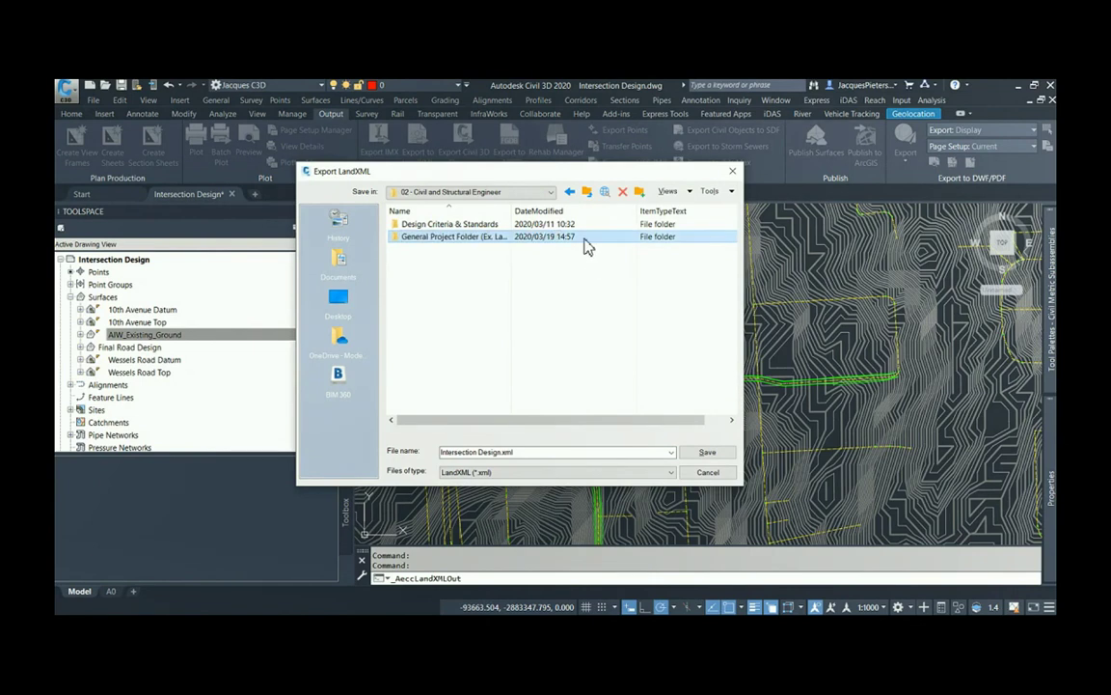
pyautogui.doubleClick(463, 242)
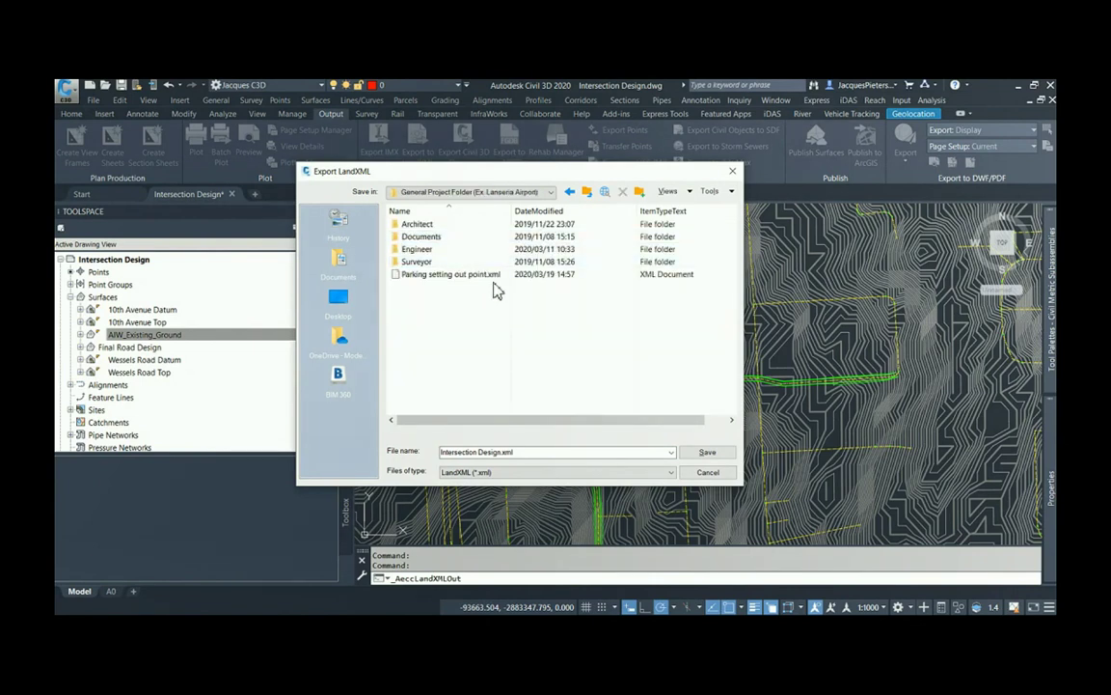
# Step: Name the LandXML file "NGL" and save it in the General Project Folder
pyautogui.click(538, 453)
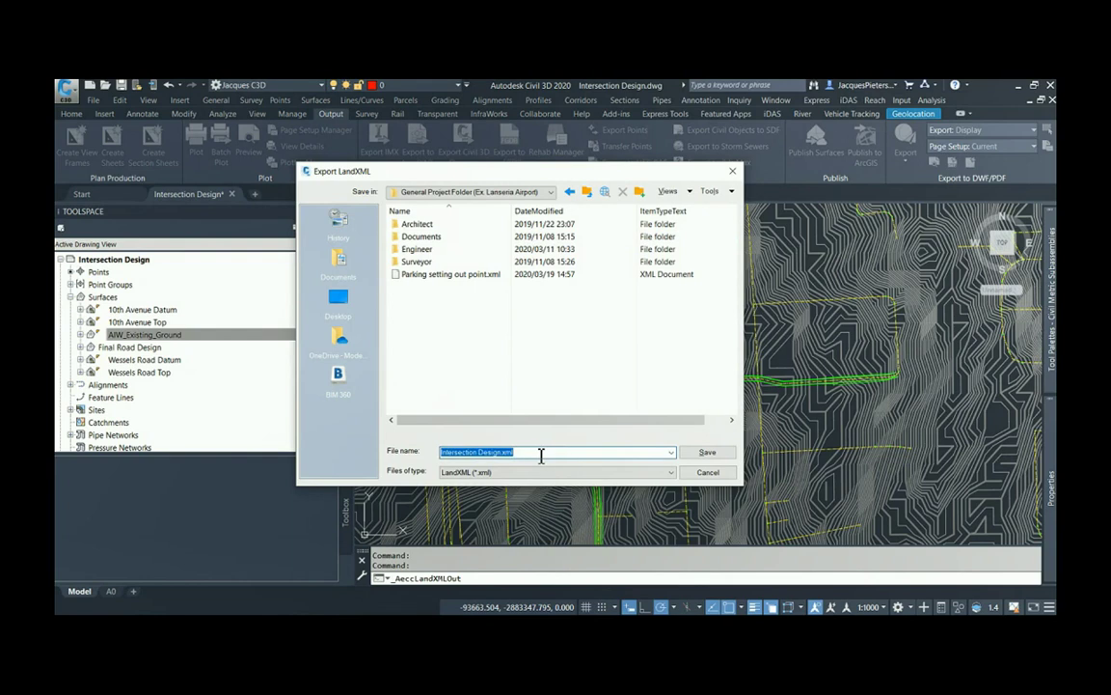
pyautogui.write('NGL')
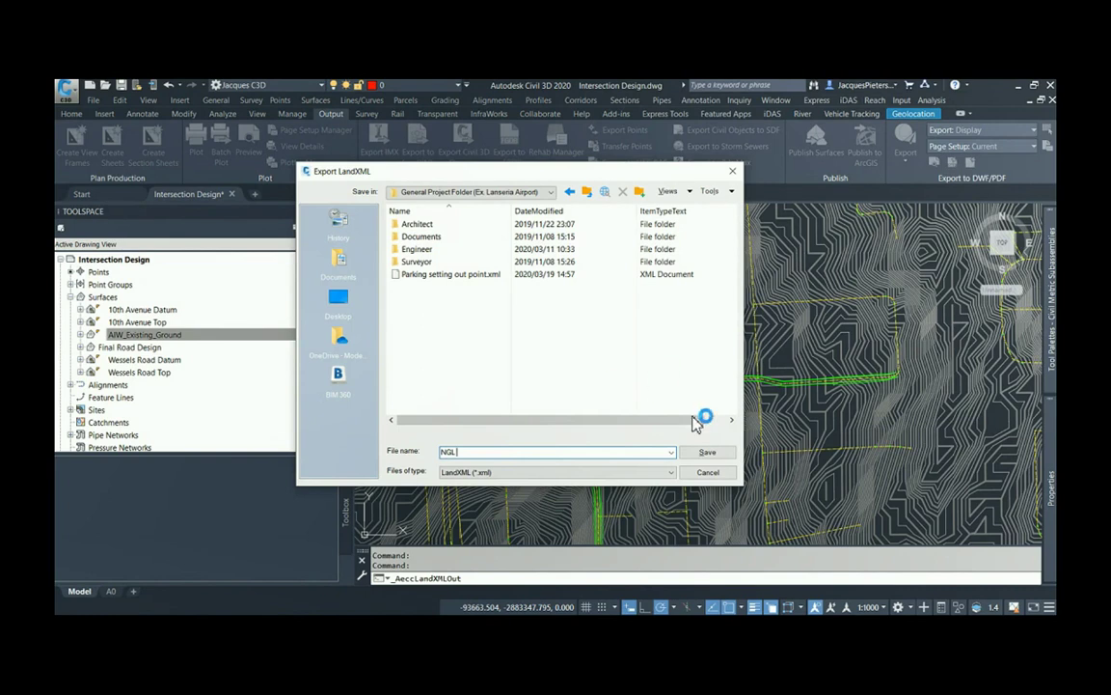
pyautogui.click(707, 453)
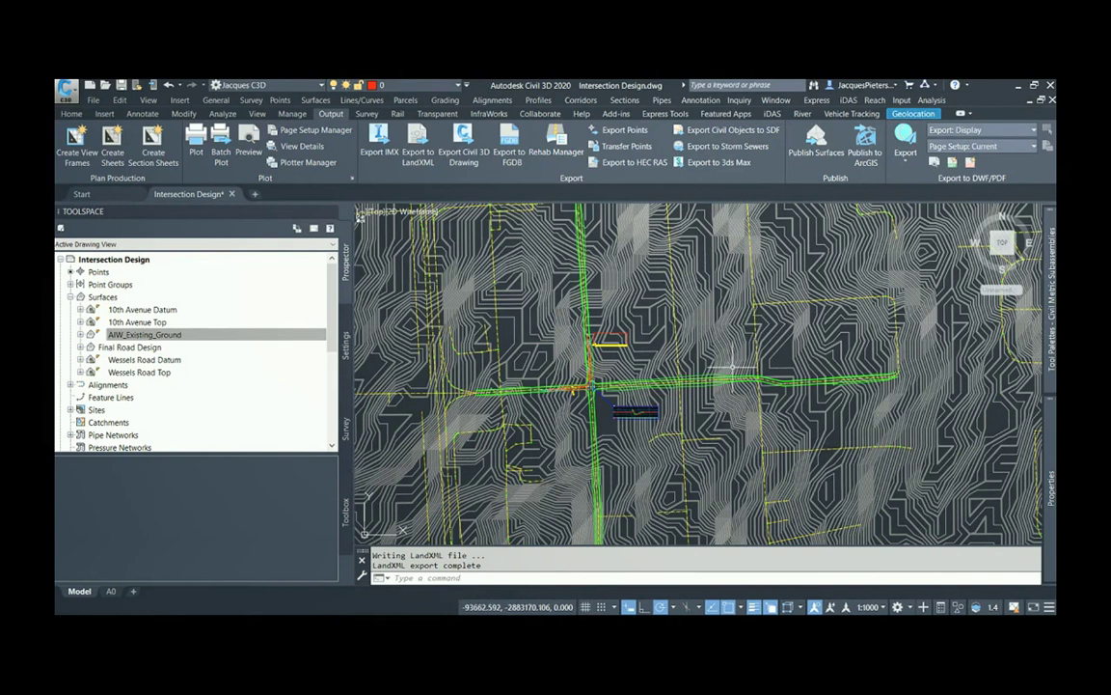
# Step: Switch to Revit and start importing shared coordinates from XML, using the grid intersection as origin and the vertical grid as +Y direction
pyautogui.hotkey('alt', 'Tab')
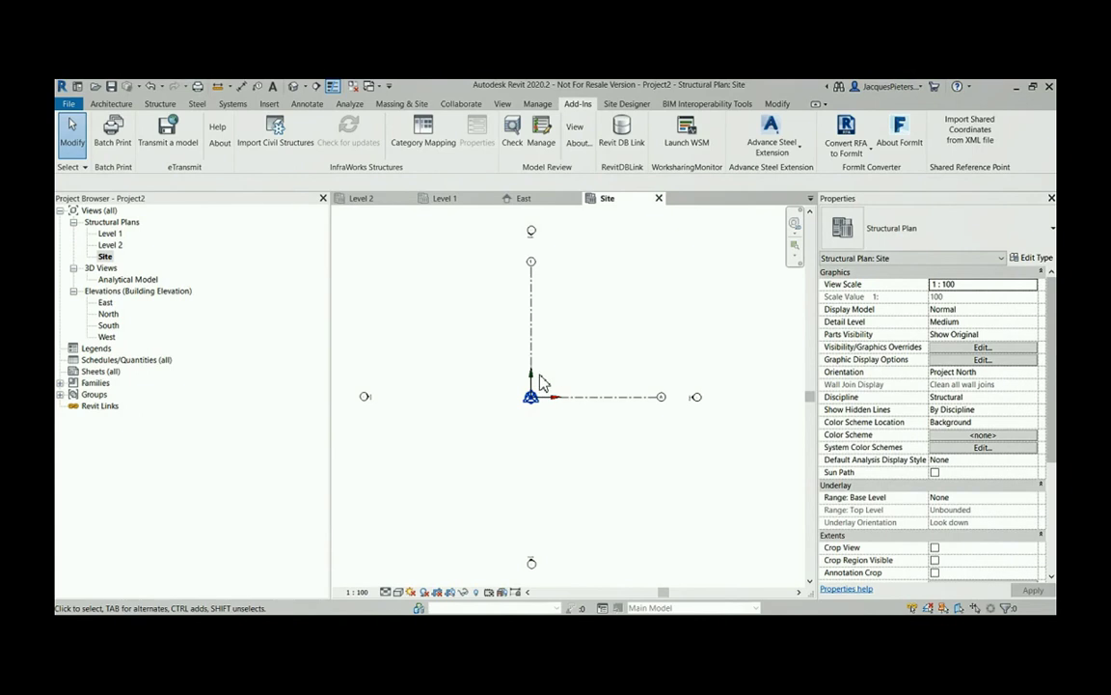
pyautogui.click(976, 134)
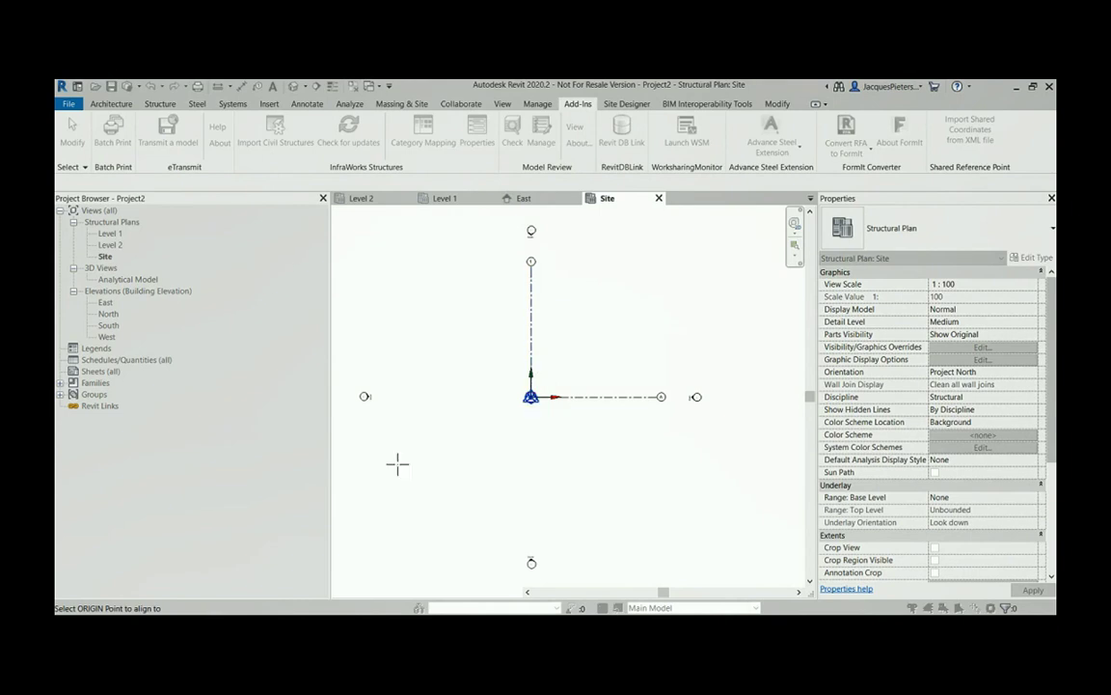
pyautogui.click(530, 397)
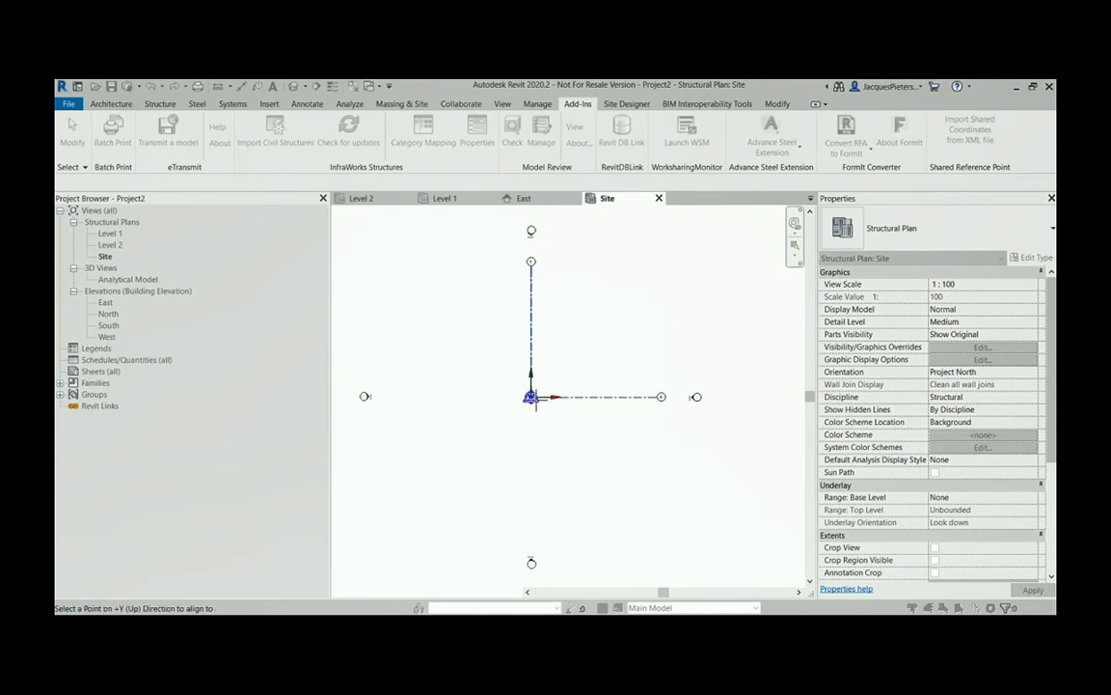
pyautogui.click(538, 298)
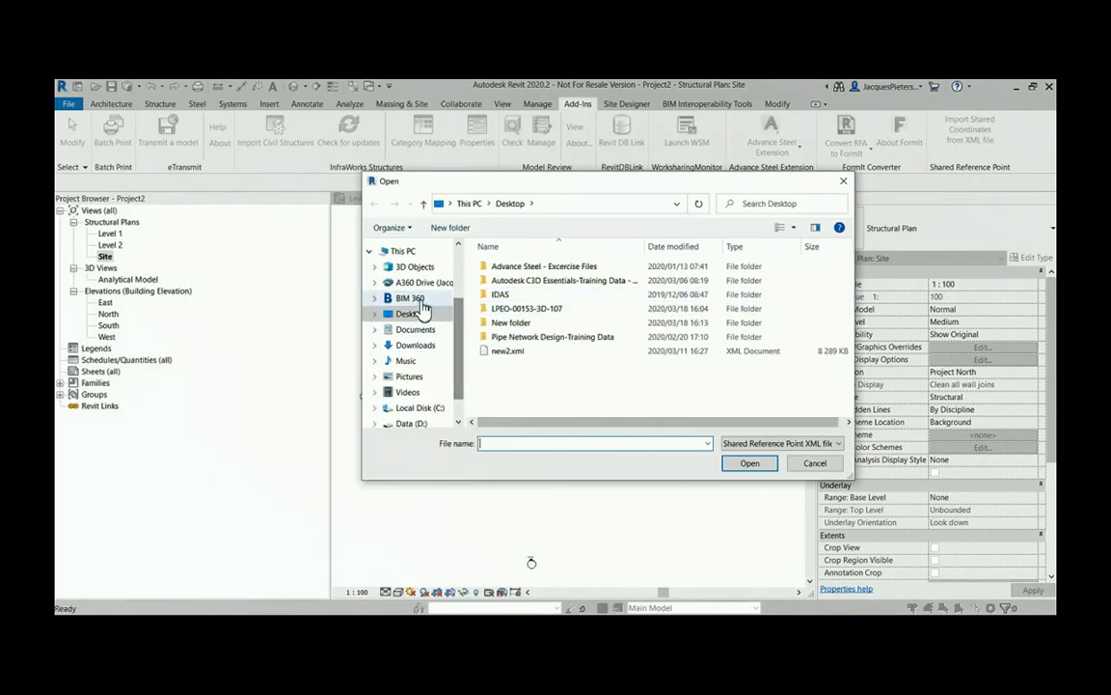
# Step: Browse for the shared reference point file in BIM 360 > Modena BIM 360 Hub > Civil 3D - Collaboration Project Example
pyautogui.click(415, 300)
pyautogui.doubleClick(516, 267)
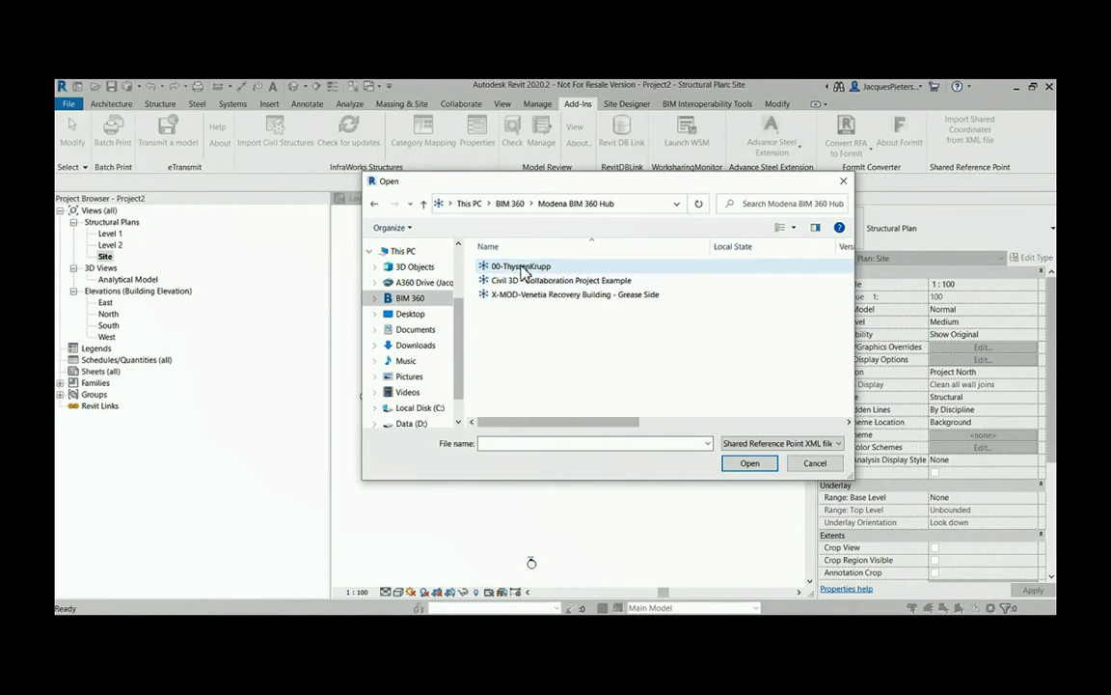
pyautogui.doubleClick(516, 280)
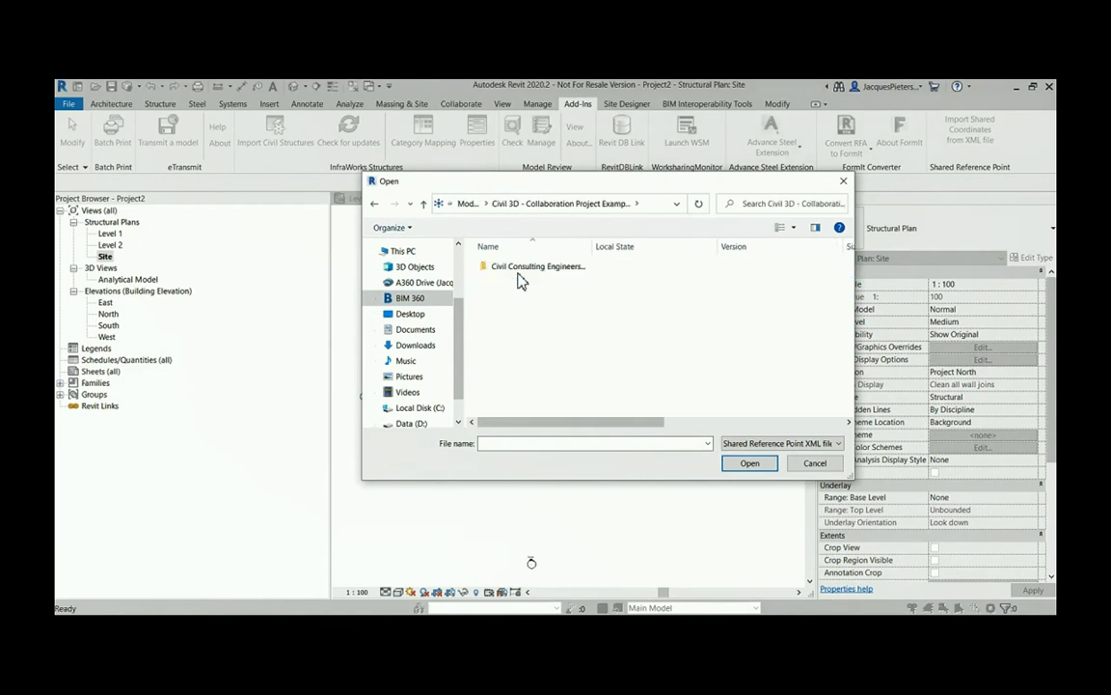
# Step: Go into the Civil Consulting Engineers folder > 02 - Civil and Structural Engineer > General Project Folder for the shared reference point file
pyautogui.click(517, 269)
pyautogui.doubleClick(518, 270)
pyautogui.doubleClick(521, 282)
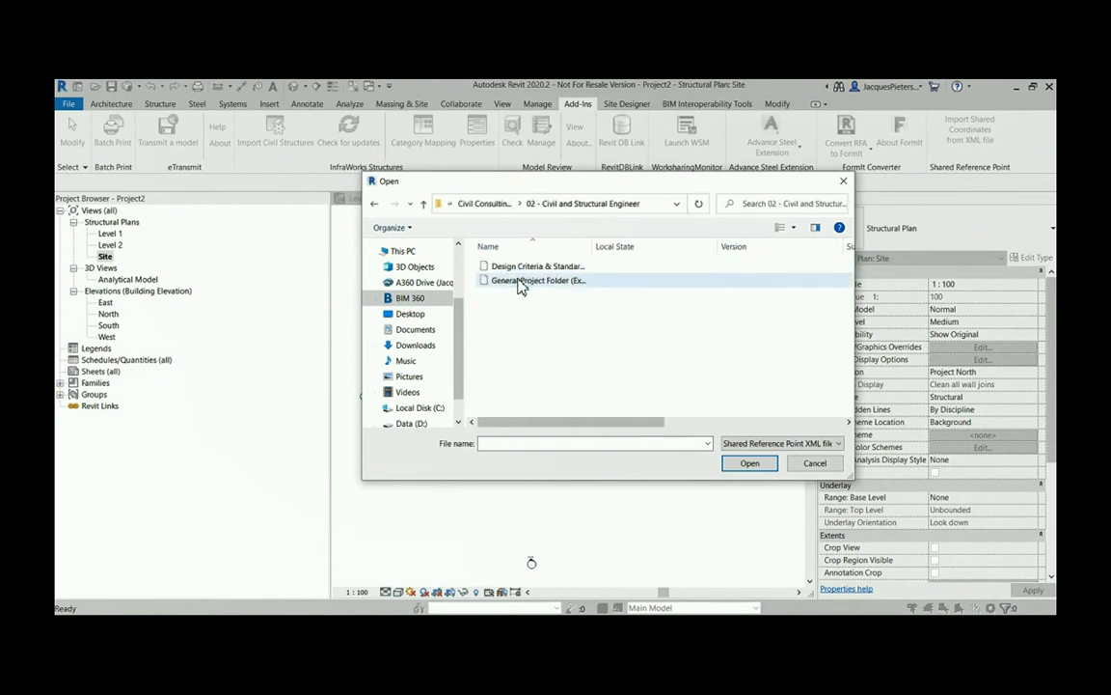
pyautogui.click(521, 283)
pyautogui.doubleClick(518, 283)
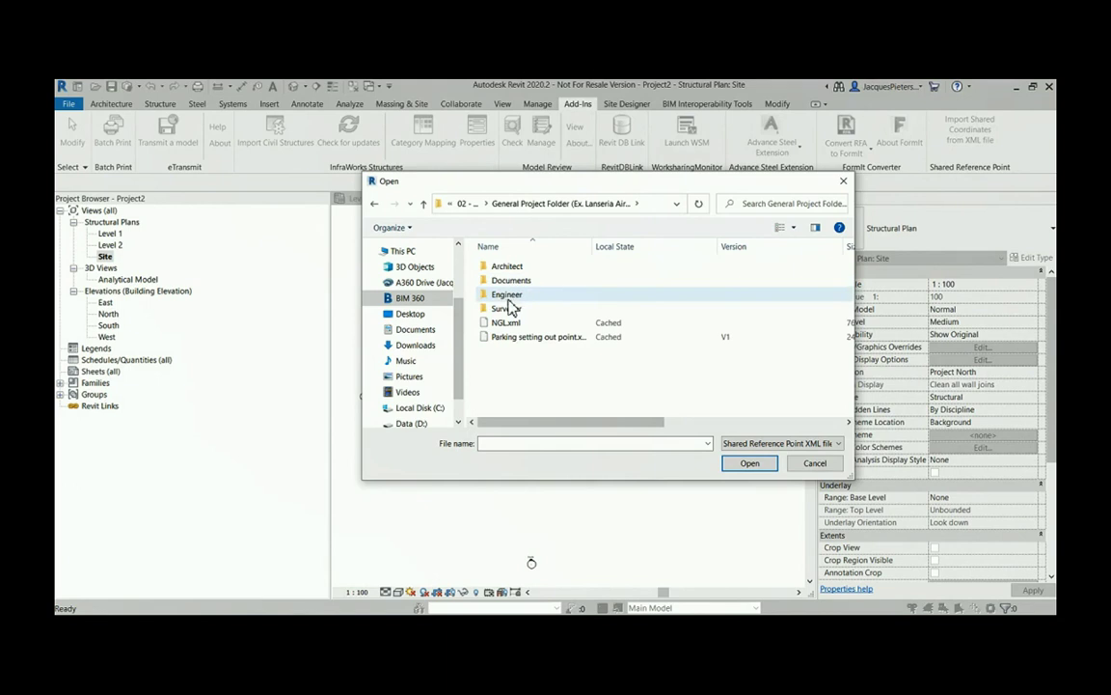
# Step: Open the "Parking setting out point" XML file and confirm creating the new shared coordinates from it
pyautogui.click(532, 340)
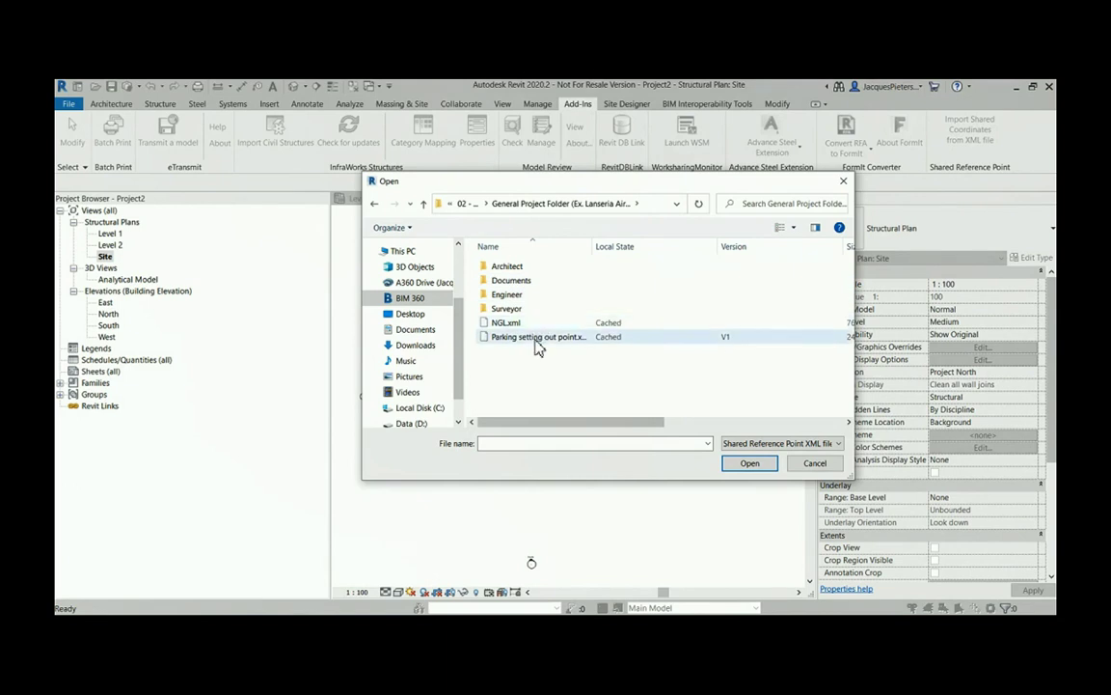
pyautogui.click(759, 471)
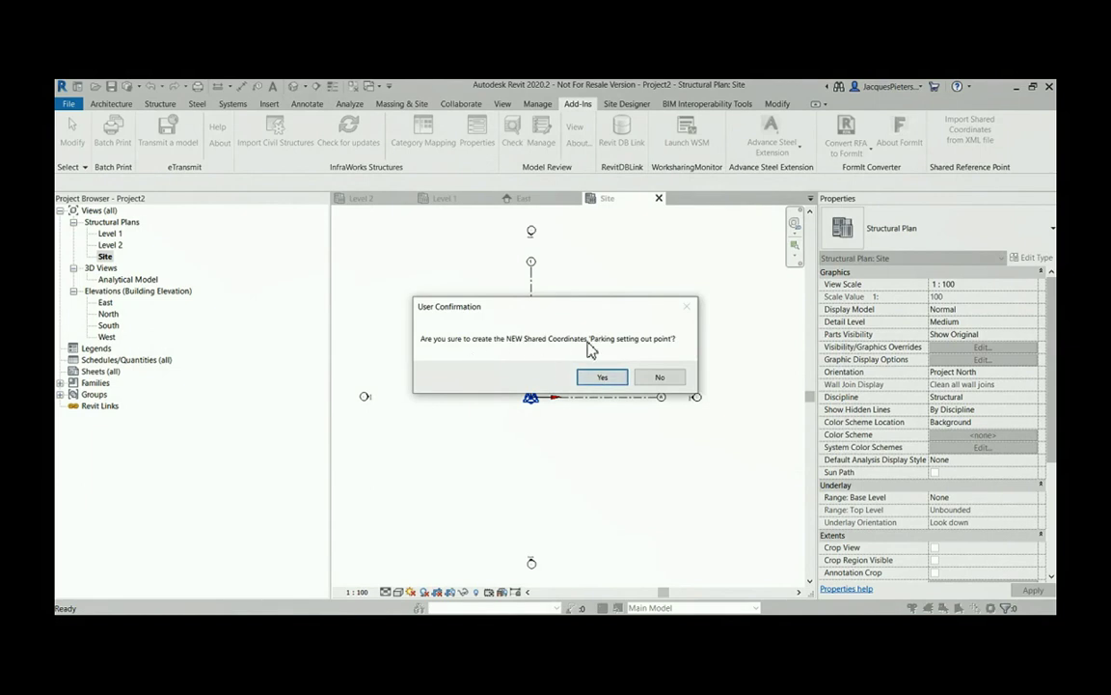
pyautogui.click(605, 377)
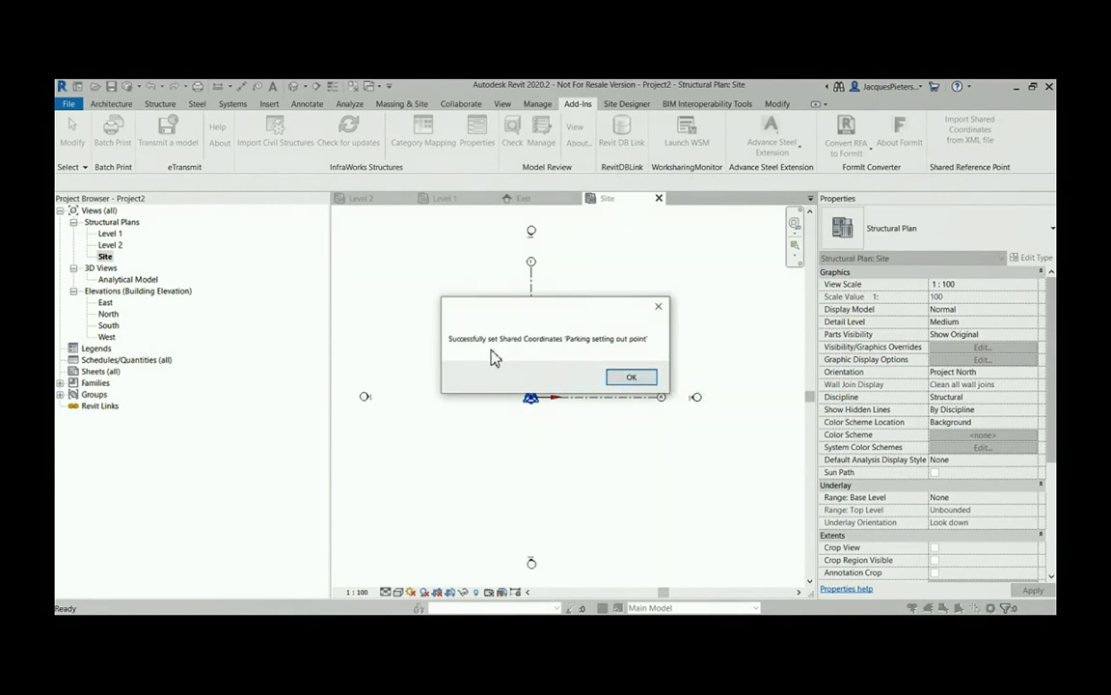
pyautogui.click(632, 377)
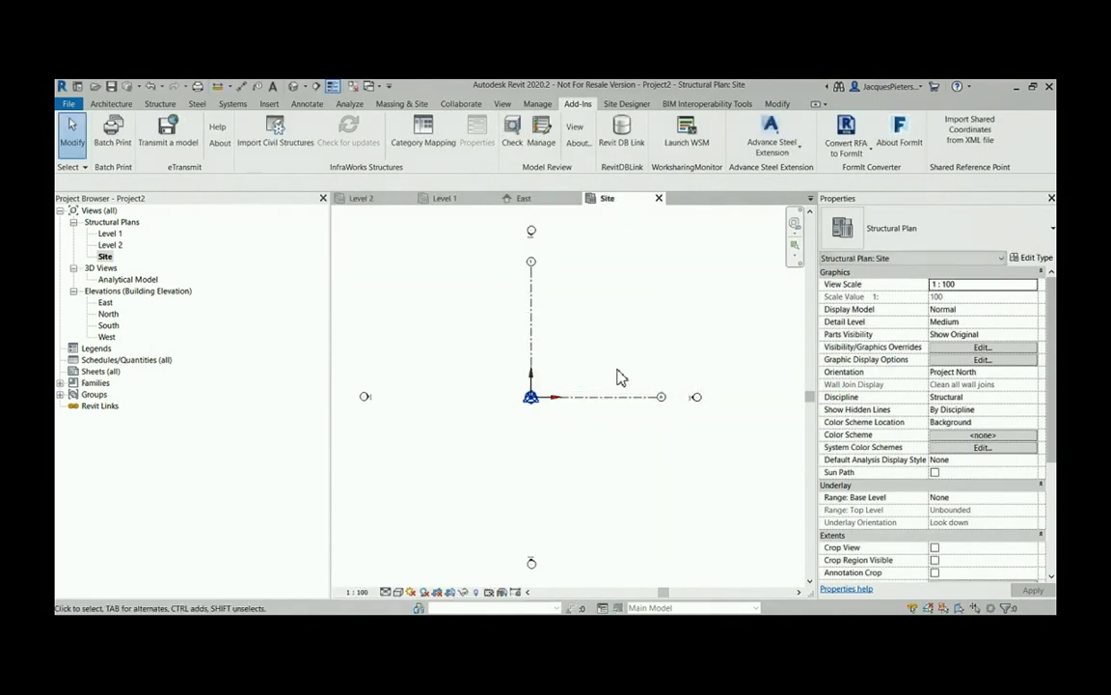
# Step: Check the project base point's shared coordinates at the grid intersection in the Site plan
pyautogui.scroll(3, 534, 405)
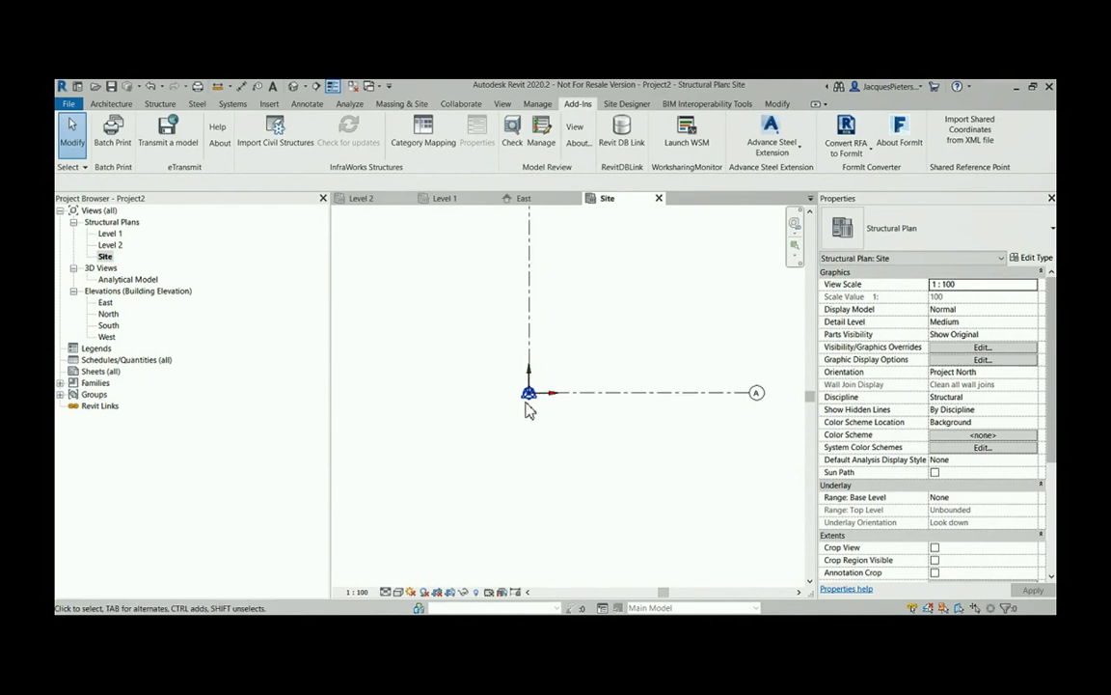
pyautogui.click(532, 400)
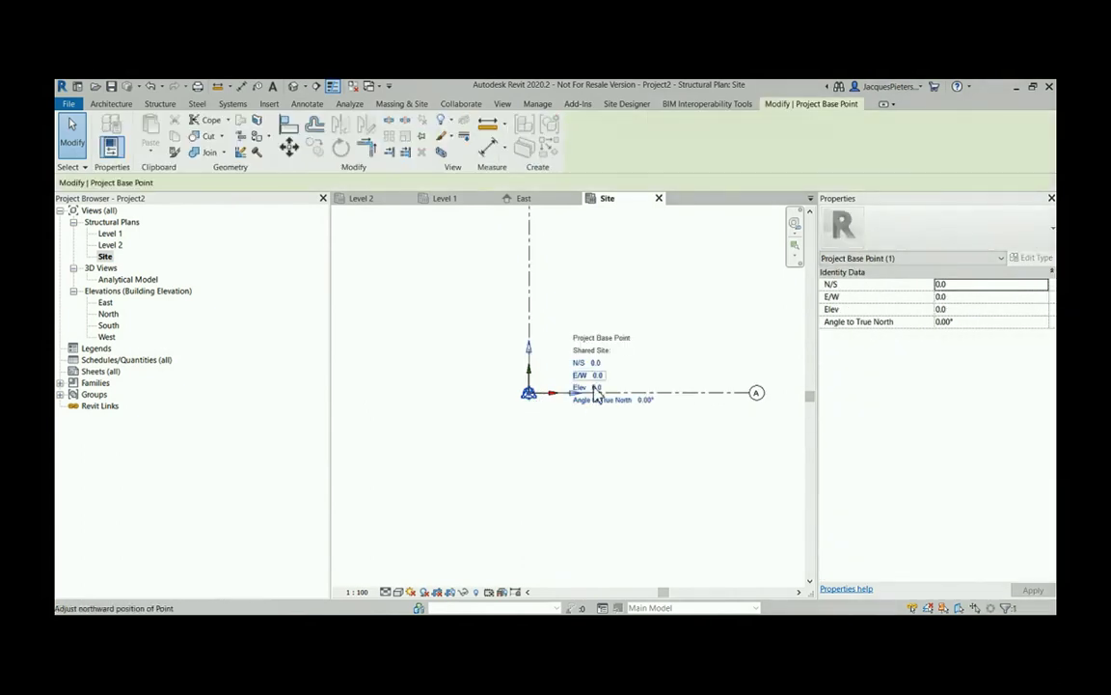
pyautogui.click(576, 351)
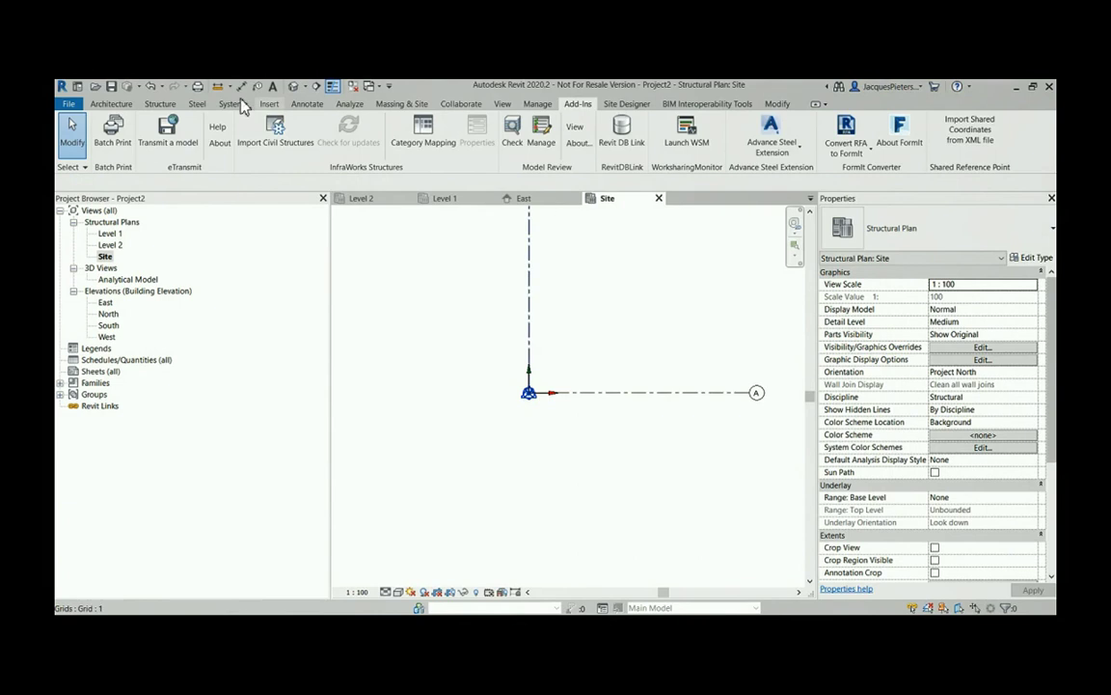
# Step: Make "Parking setting out point" the current site in the project location settings and check the project base point's coordinates
pyautogui.click(160, 107)
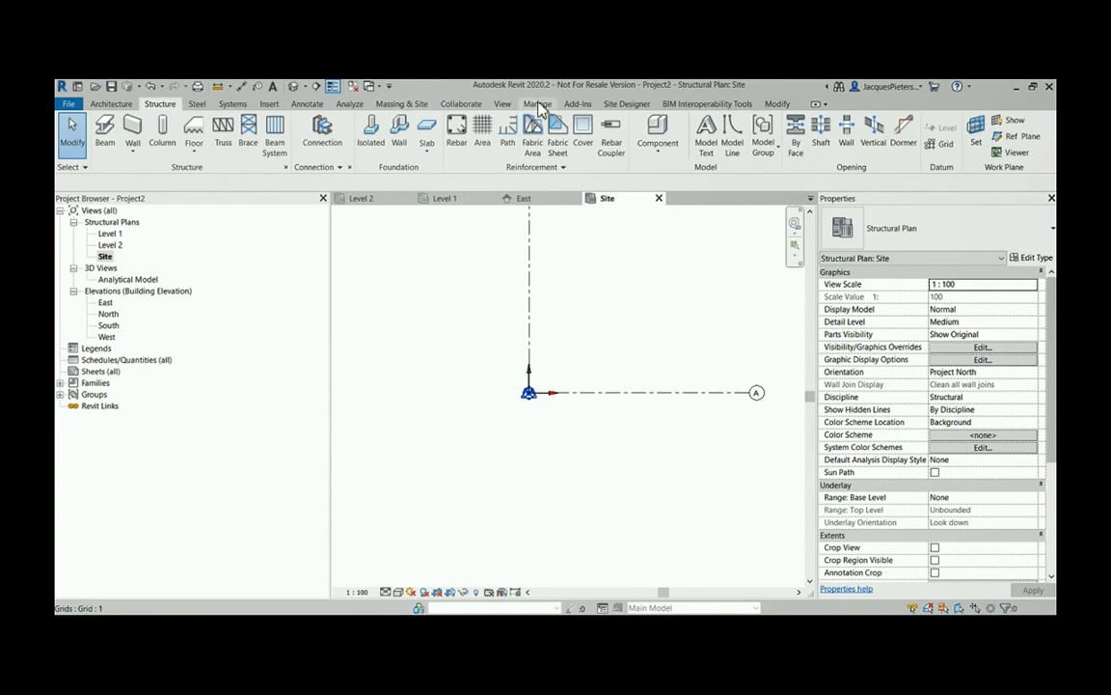
pyautogui.click(536, 106)
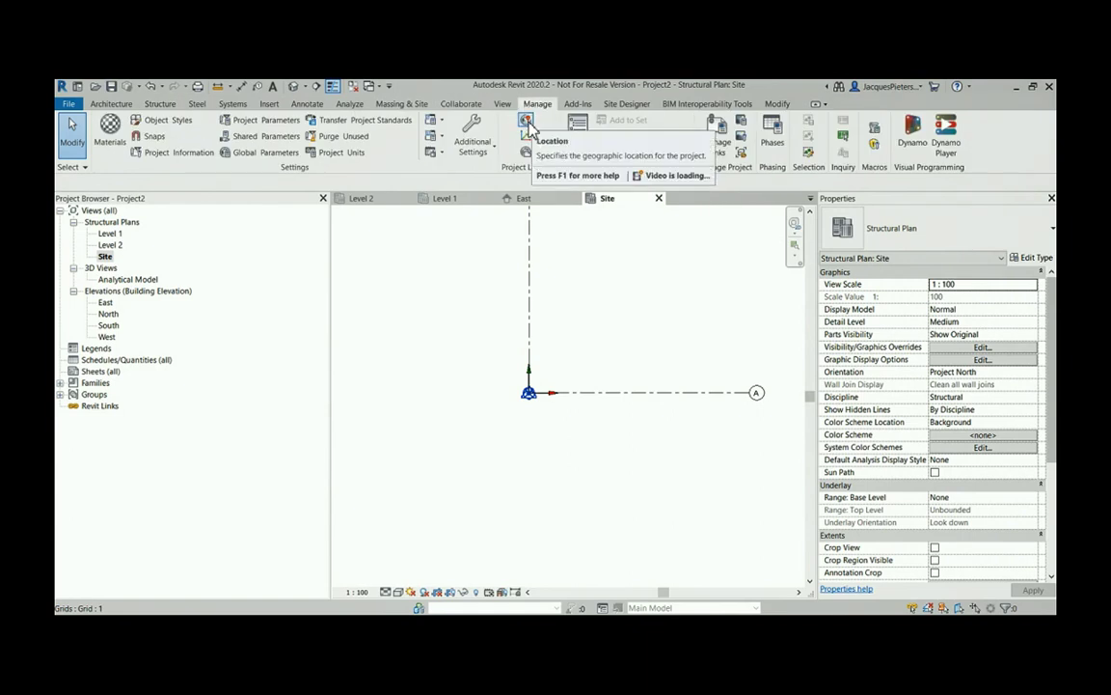
pyautogui.click(527, 125)
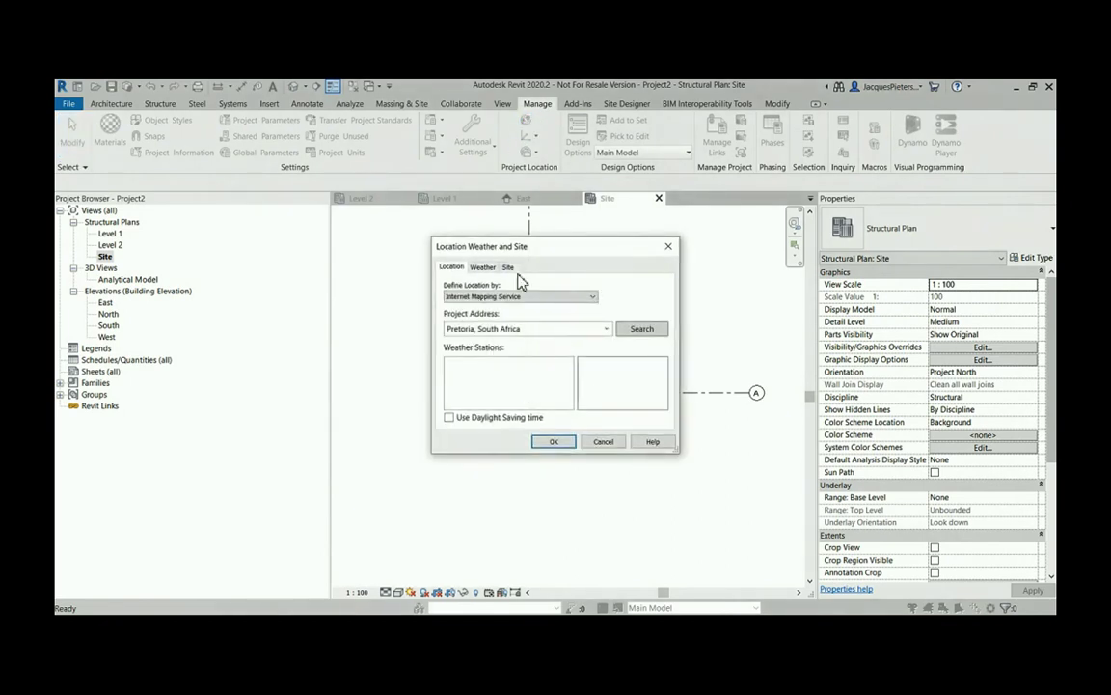
pyautogui.click(509, 267)
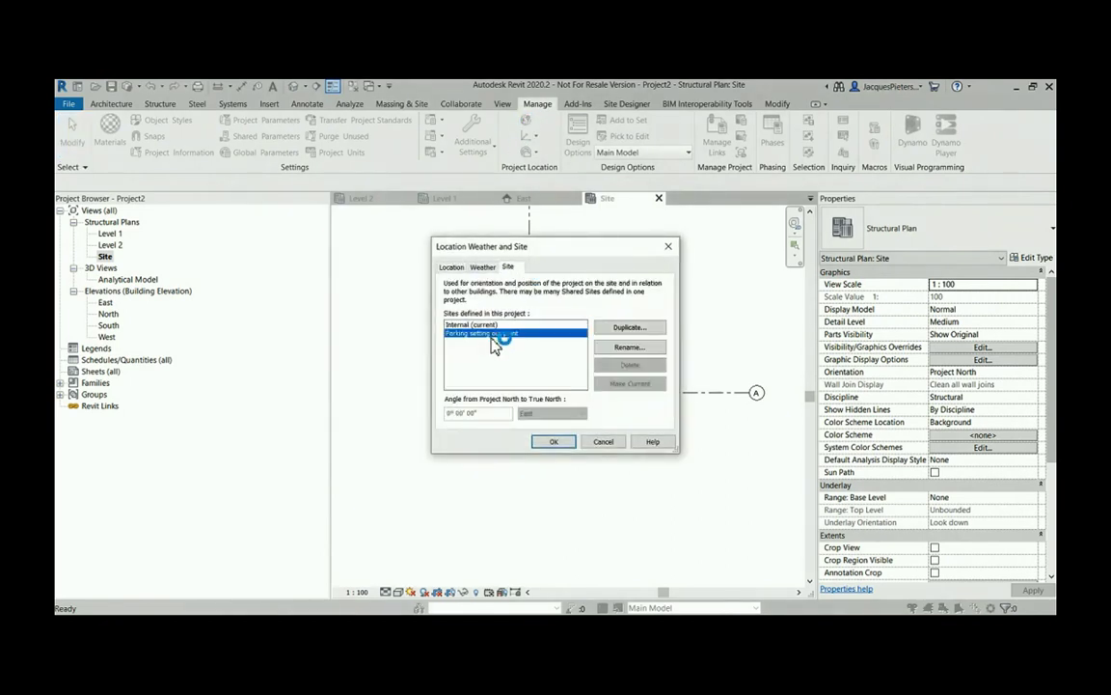
pyautogui.click(500, 335)
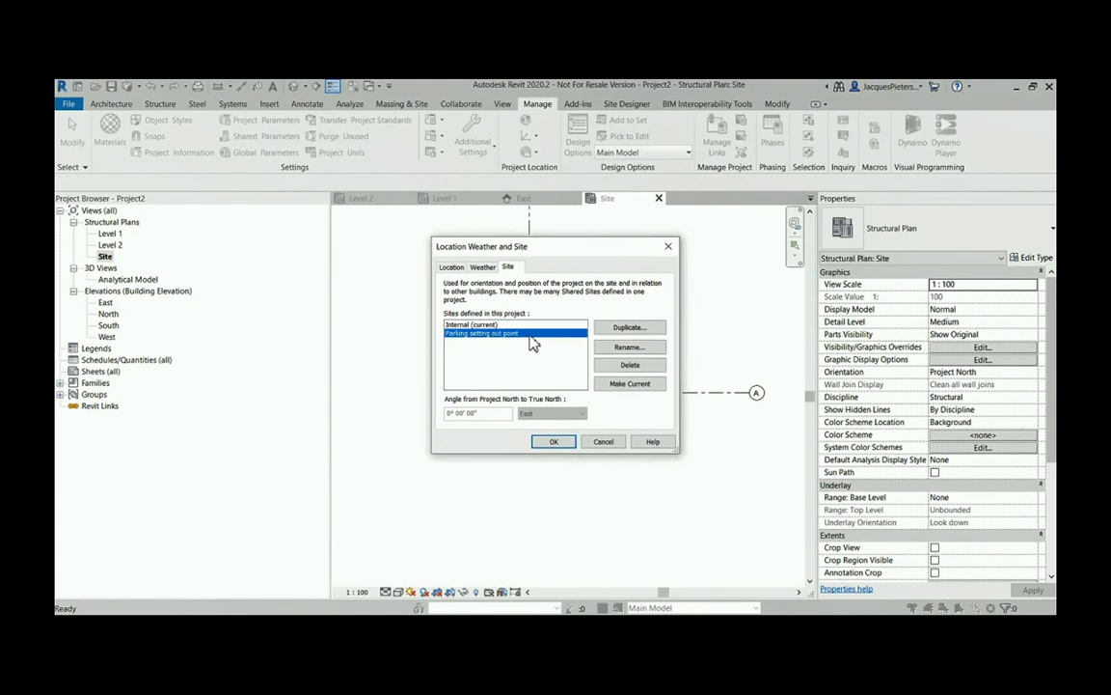
pyautogui.click(622, 384)
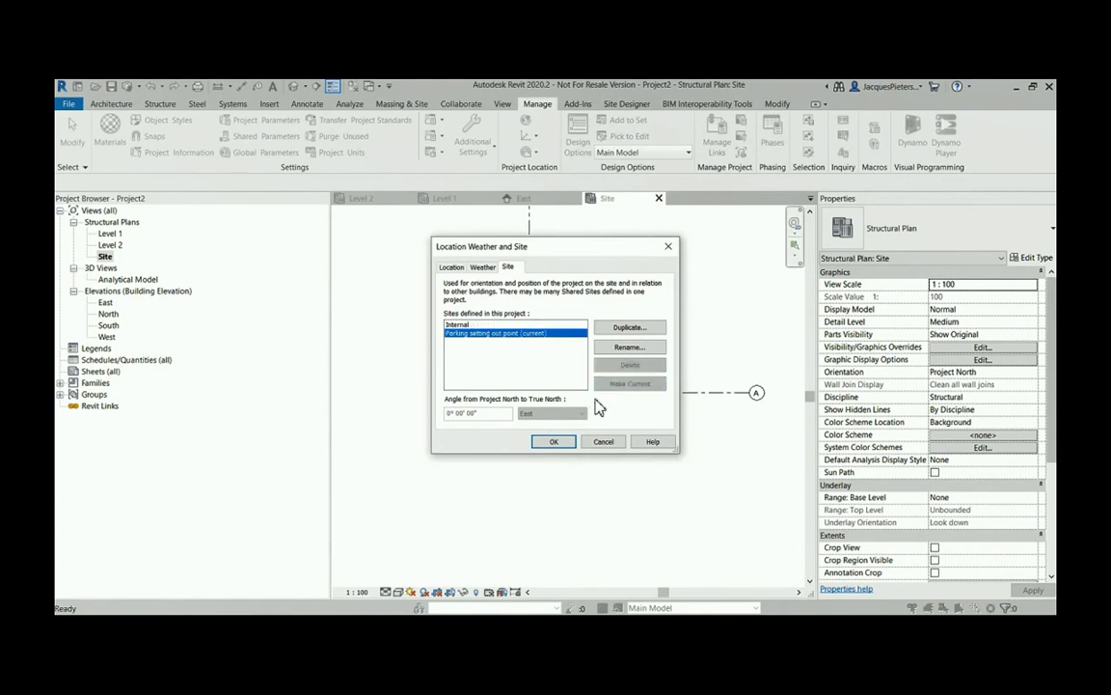
pyautogui.click(555, 441)
pyautogui.click(529, 395)
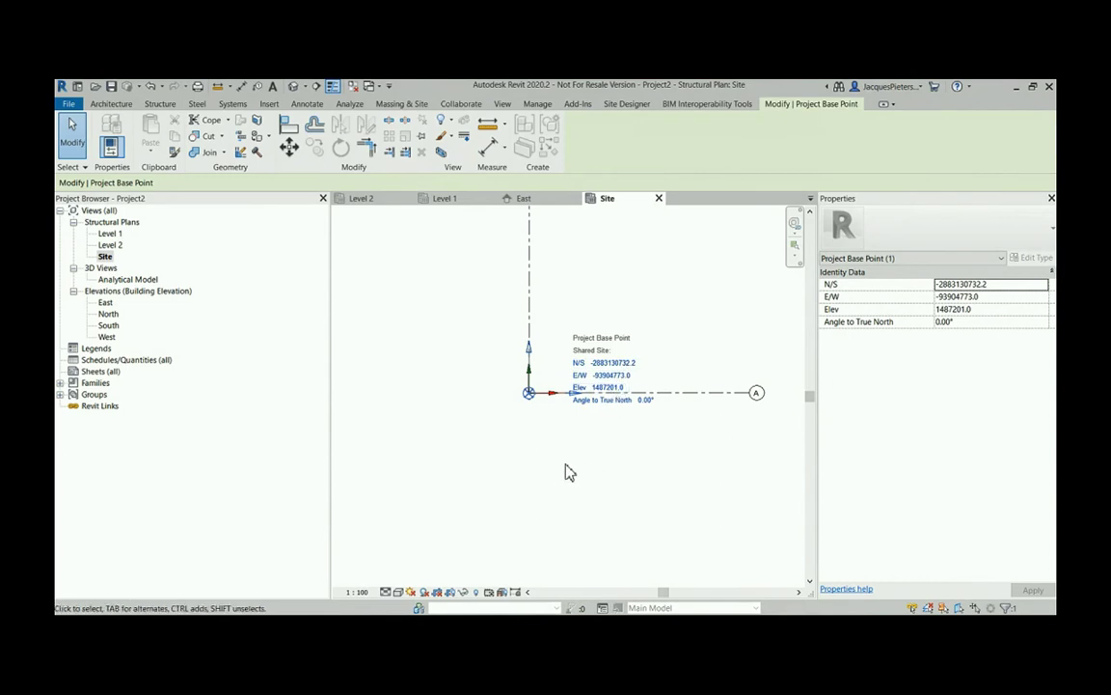
# Step: In the East elevation, set the Elevation Base of Level 1's 8mm Head level type to Survey Point
pyautogui.doubleClick(106, 303)
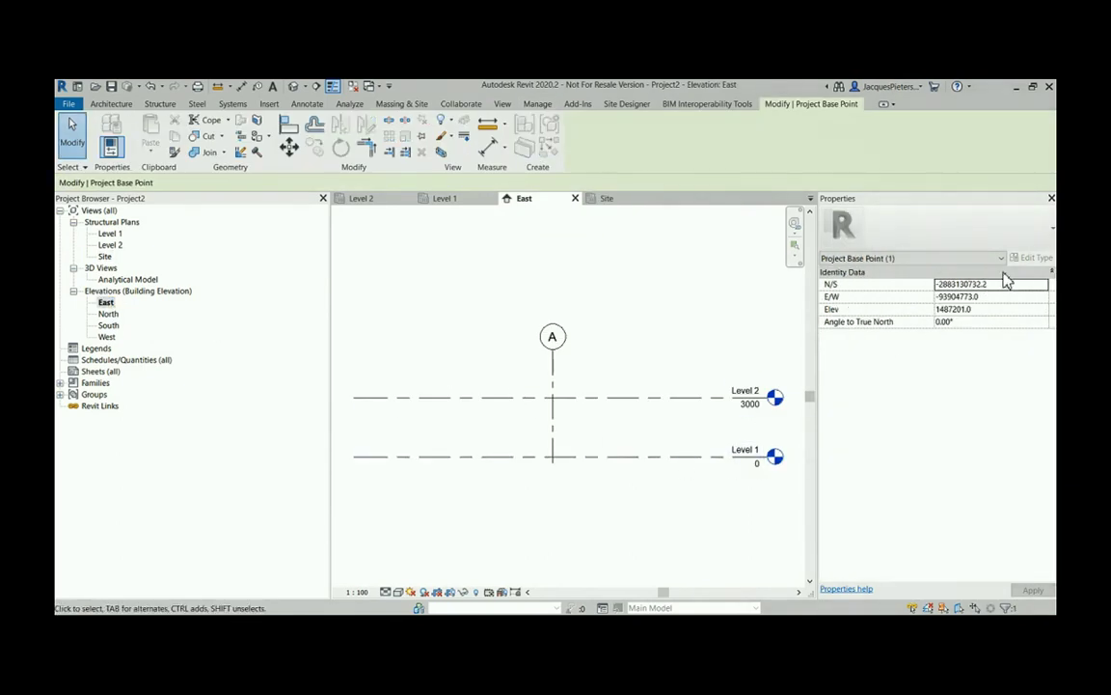
pyautogui.click(751, 457)
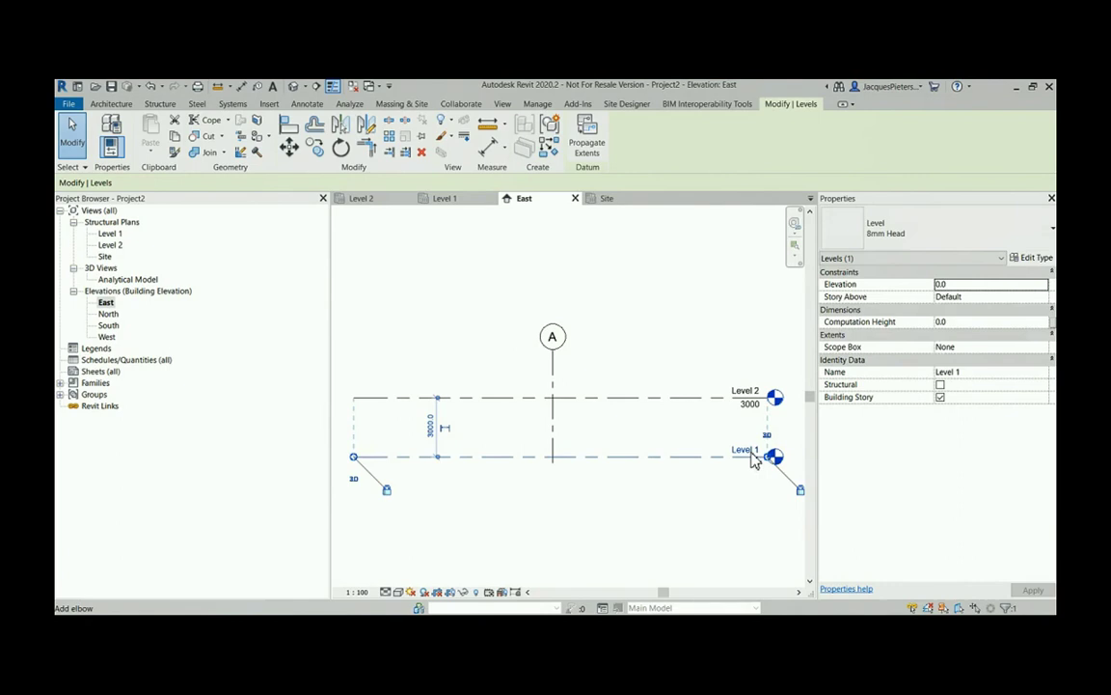
pyautogui.click(1033, 261)
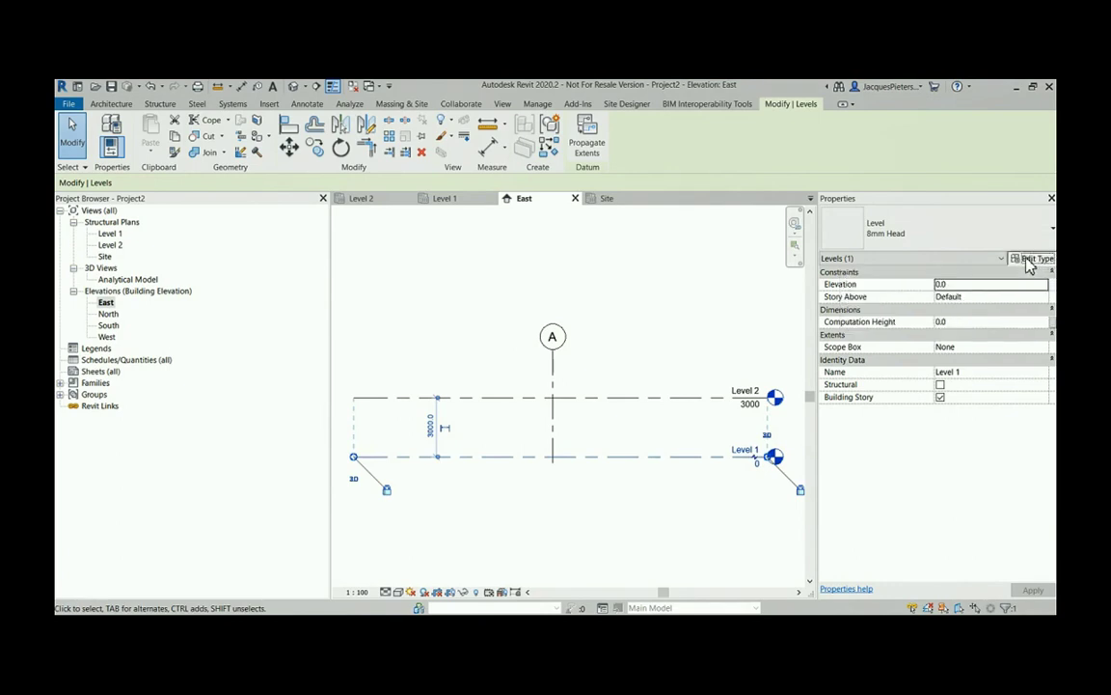
pyautogui.click(610, 247)
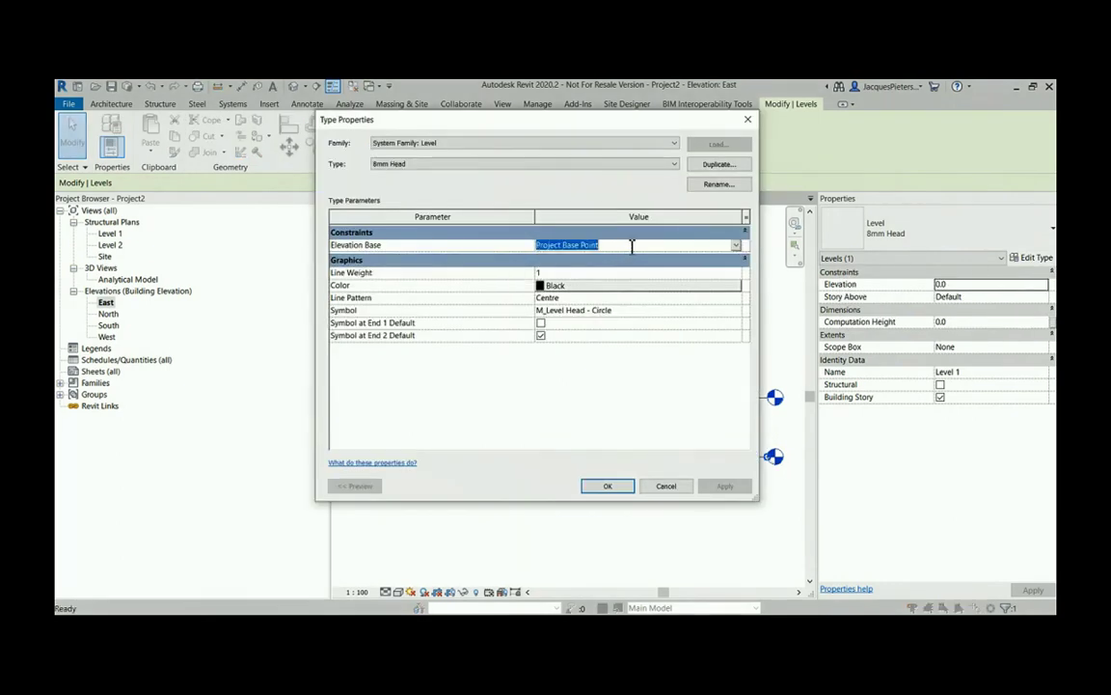
pyautogui.click(610, 247)
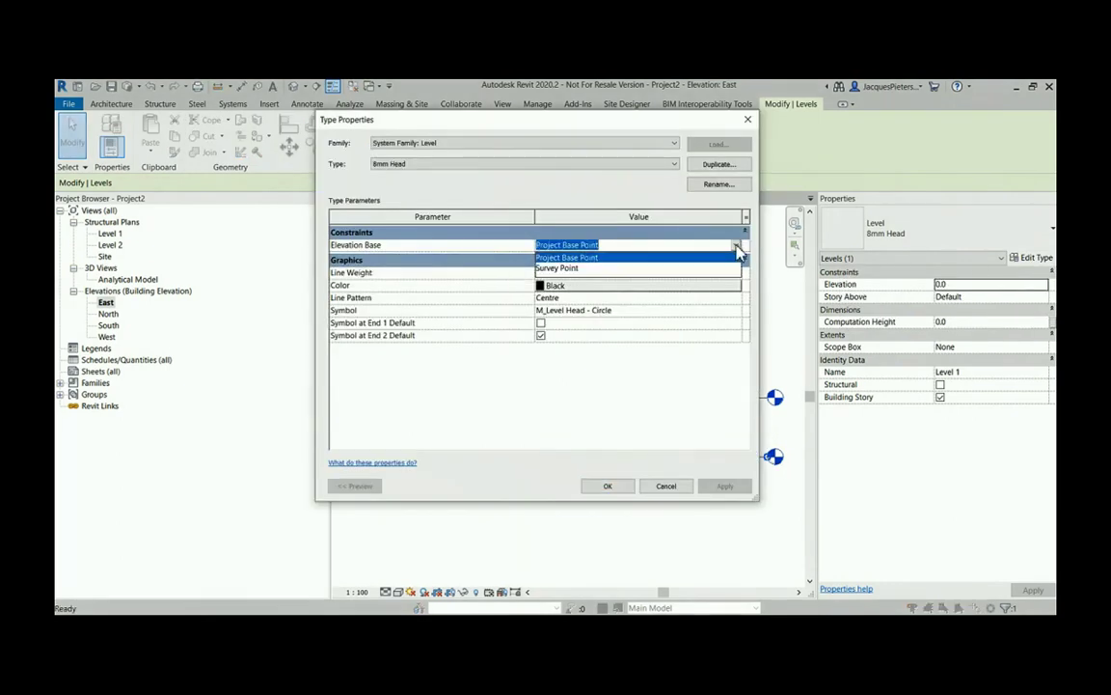
pyautogui.click(569, 269)
pyautogui.click(722, 487)
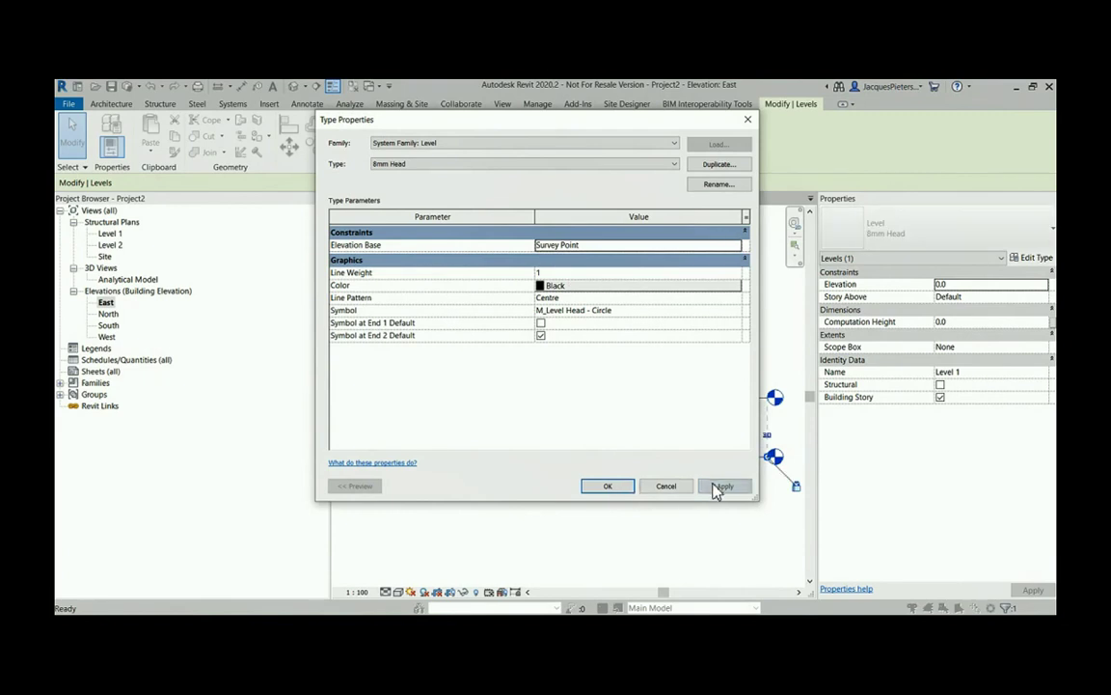
pyautogui.click(618, 487)
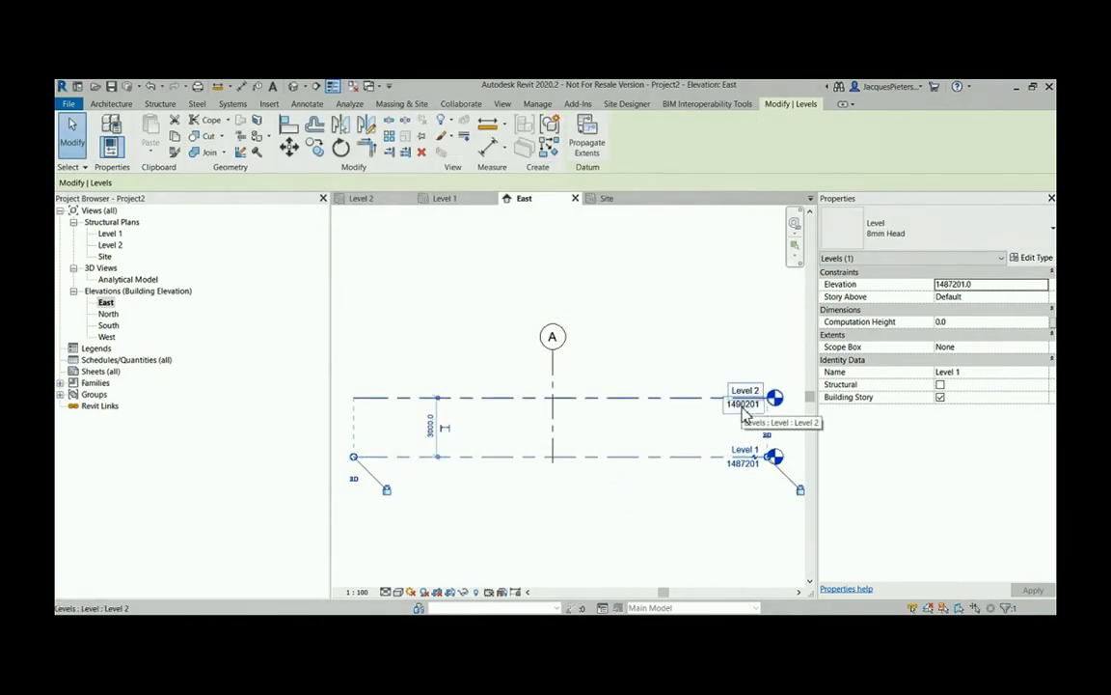
# Step: Return to the Site structural plan and start a LandXML import with Site Designer
pyautogui.click(605, 200)
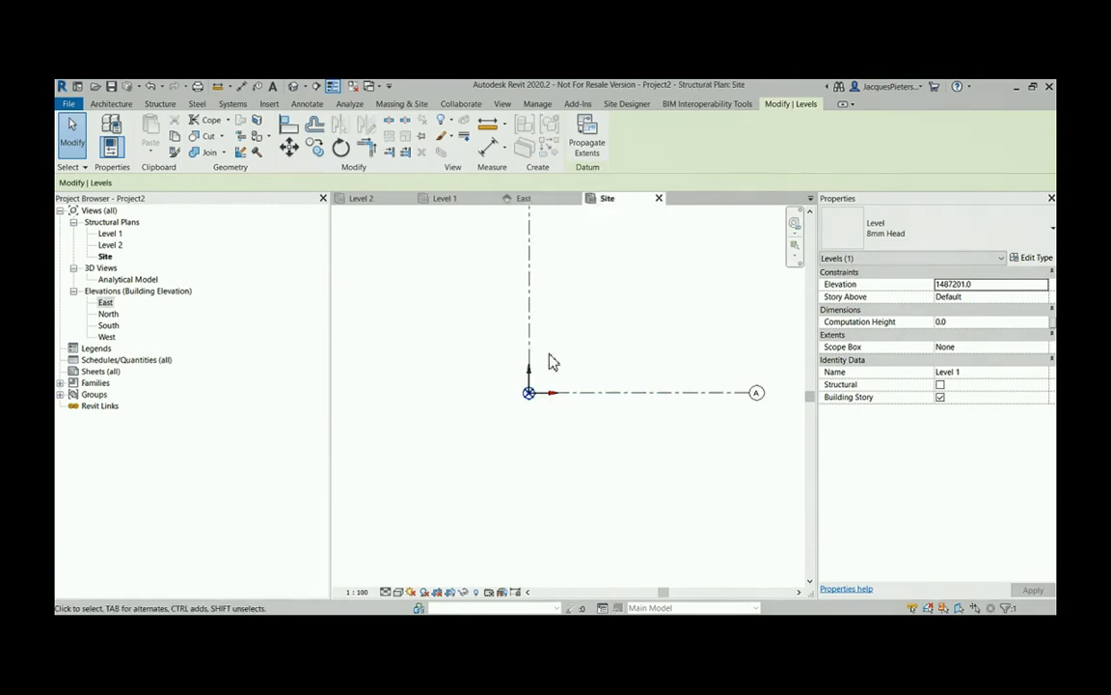
pyautogui.scroll(-2, 568, 349)
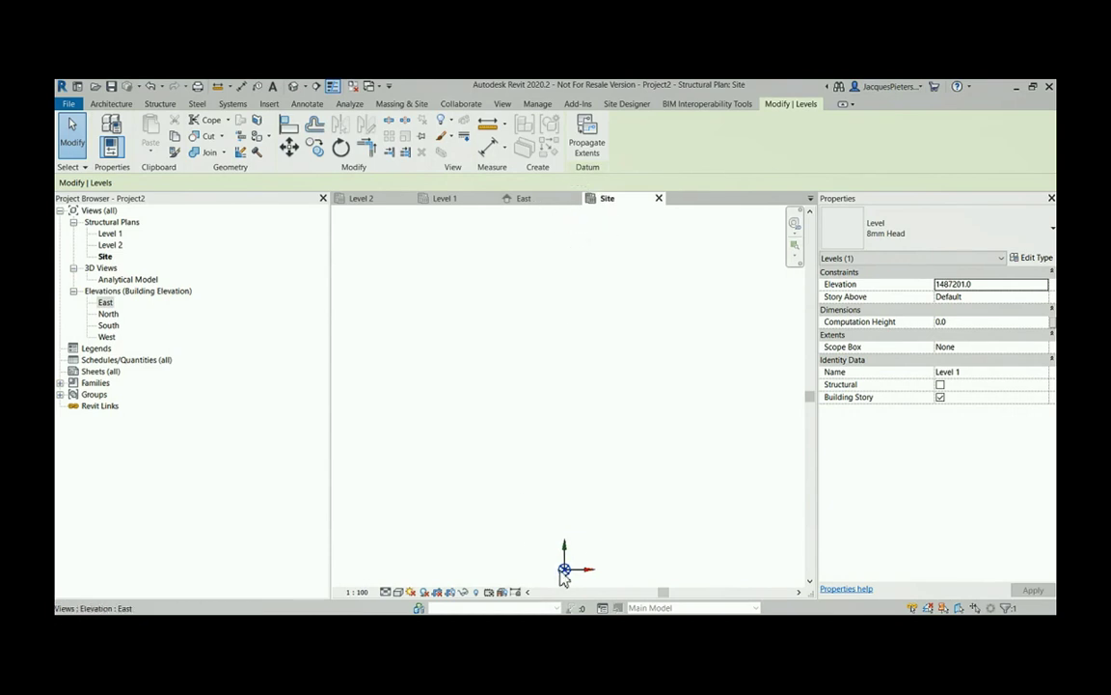
pyautogui.moveTo(565, 567); pyautogui.dragTo(573, 569)
pyautogui.scroll(3, 573, 574)
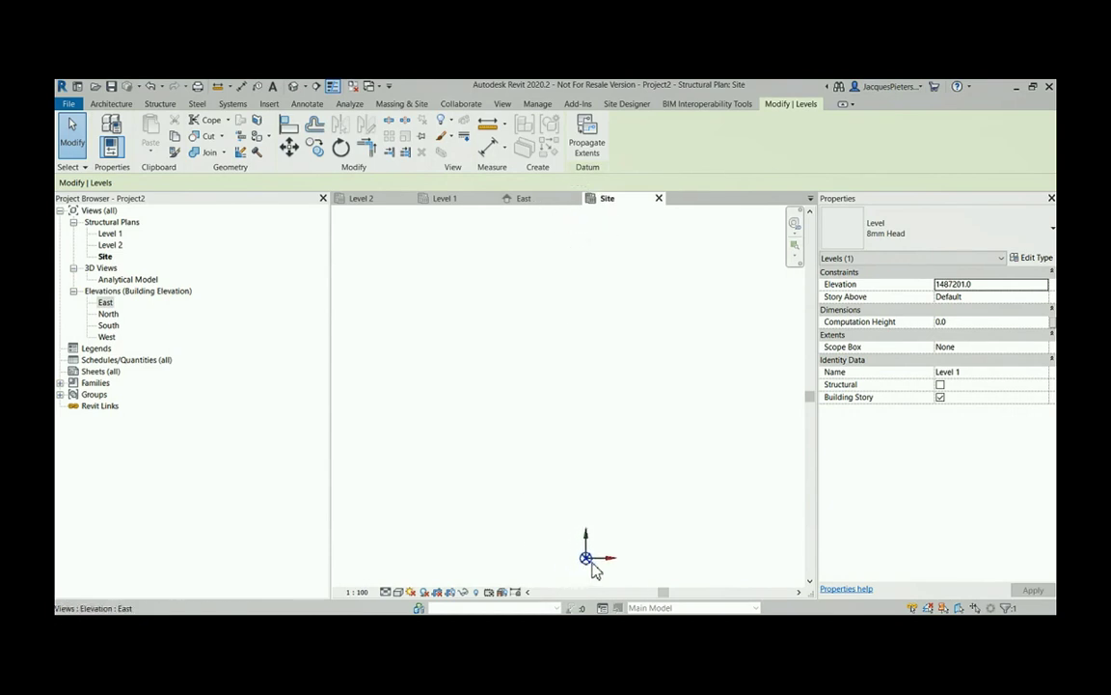
pyautogui.scroll(5, 579, 550)
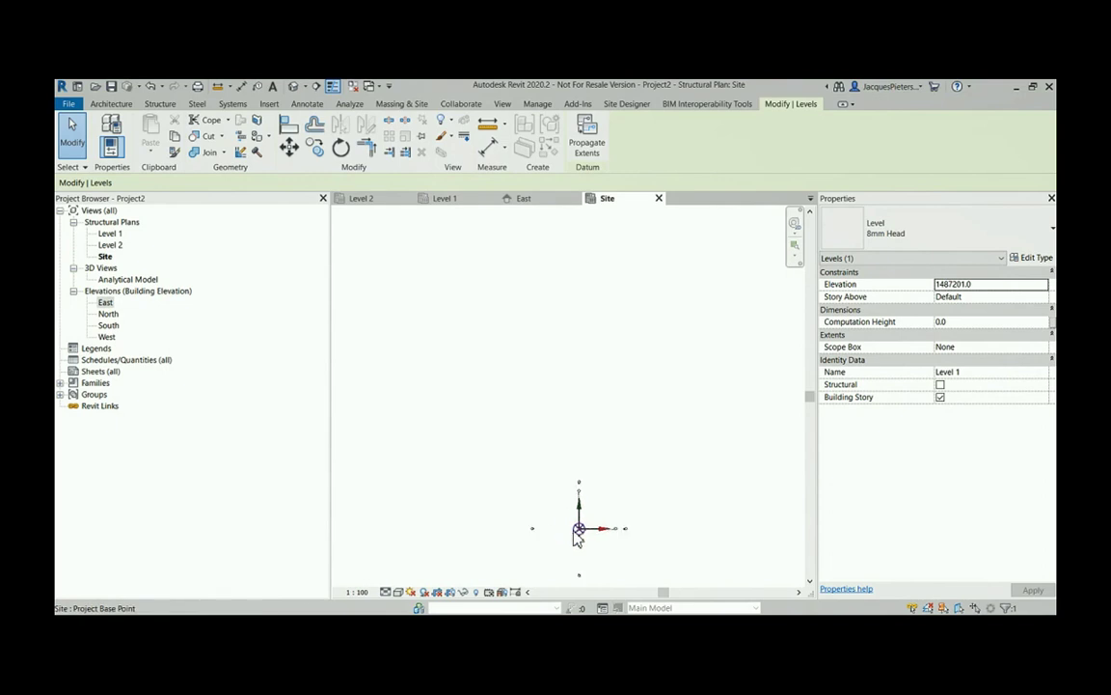
pyautogui.moveTo(623, 472); pyautogui.dragTo(540, 400, button='middle')
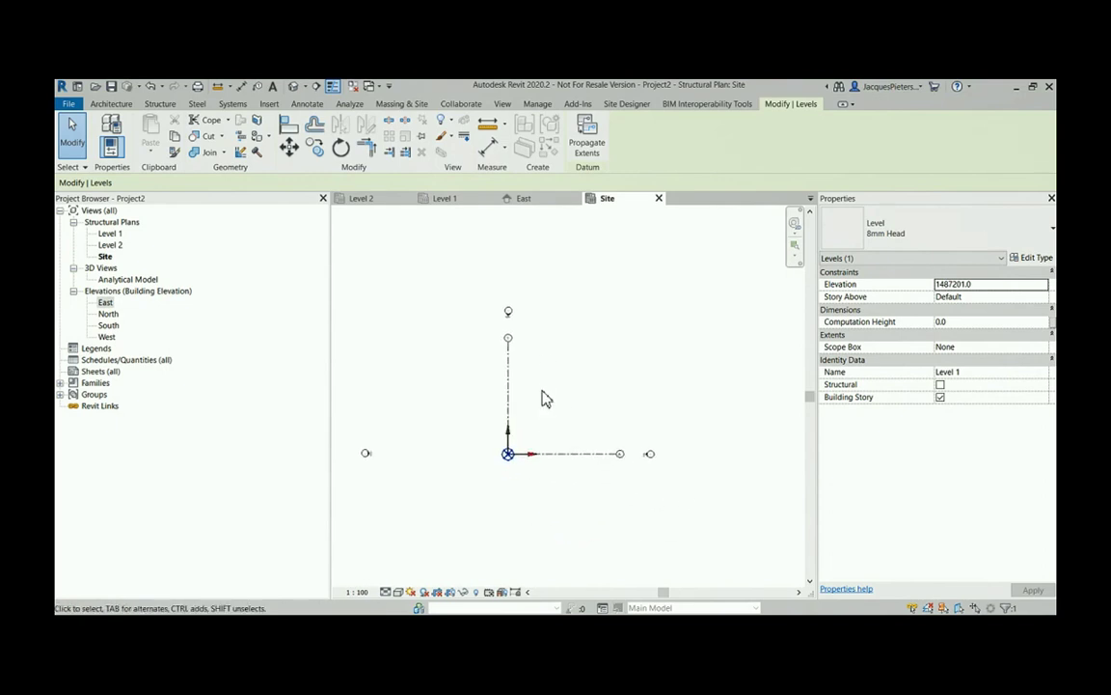
pyautogui.click(641, 107)
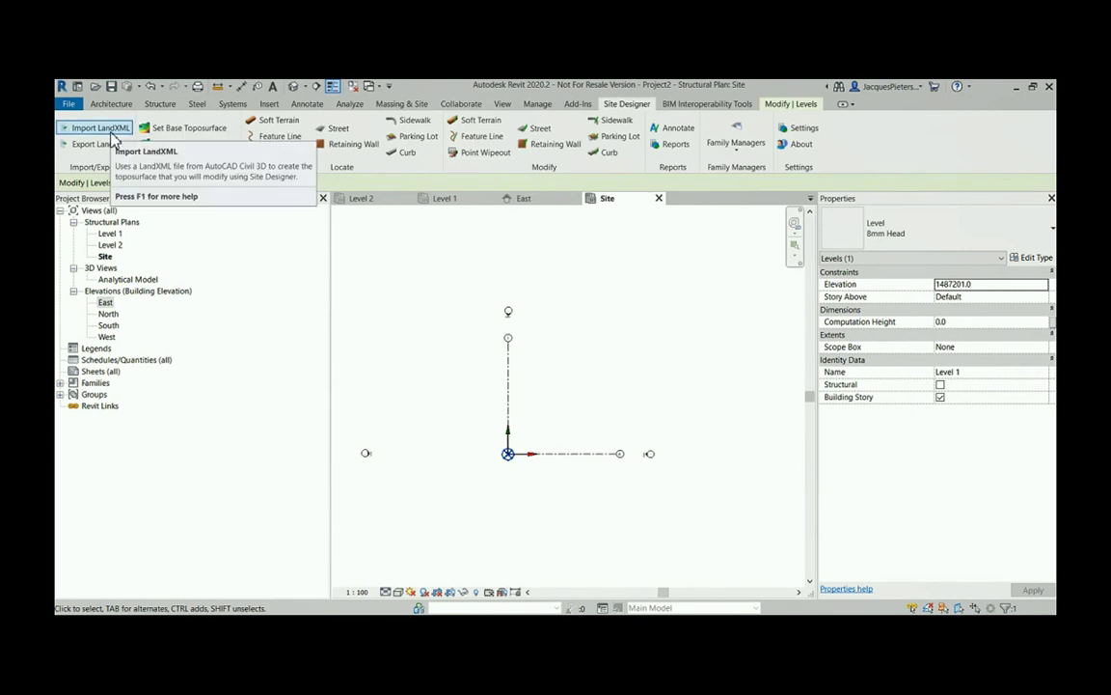
pyautogui.click(111, 136)
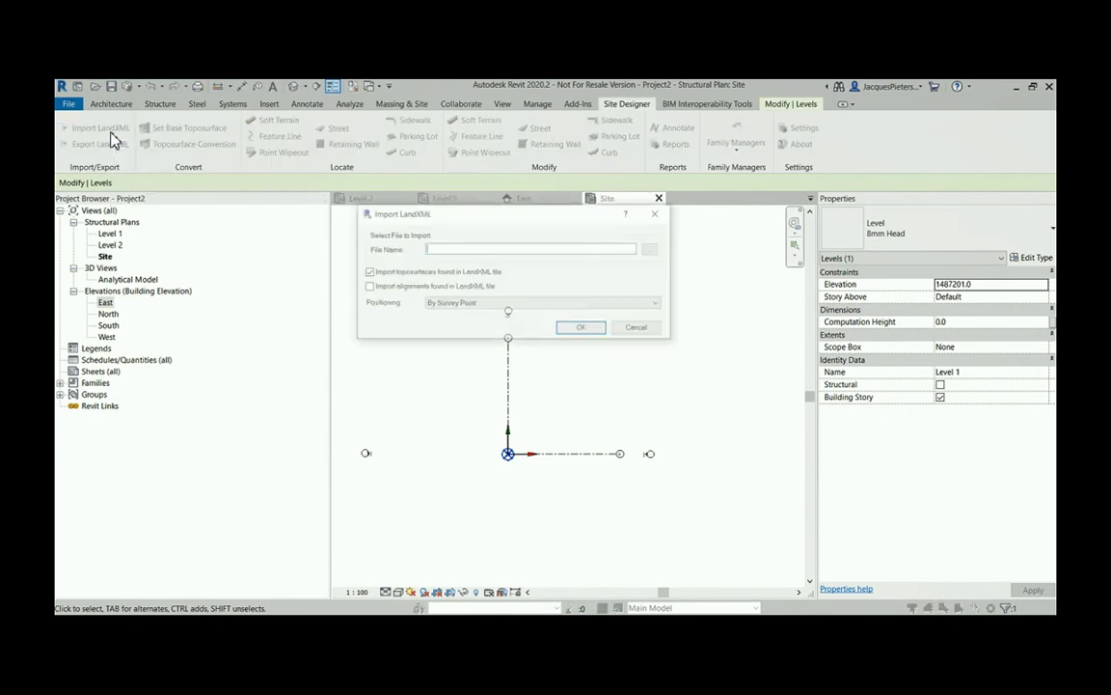
# Step: Choose NGL.xml from the General Project Folder of Civil 3D - Collaboration Project Example on BIM 360 as the LandXML file
pyautogui.click(656, 251)
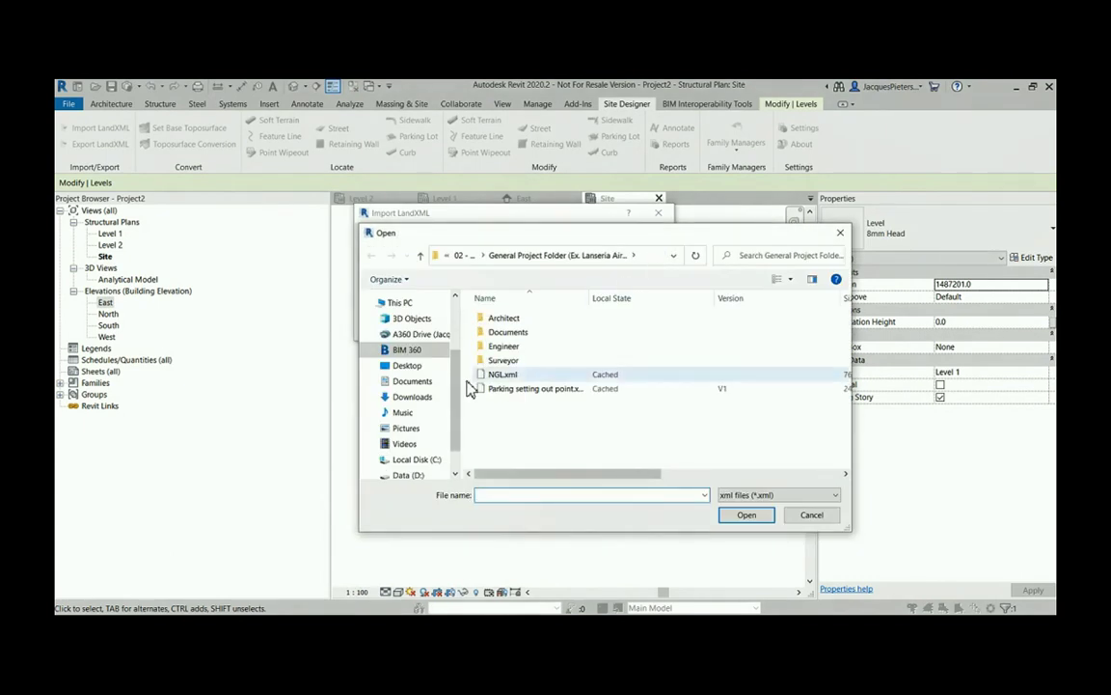
pyautogui.click(406, 350)
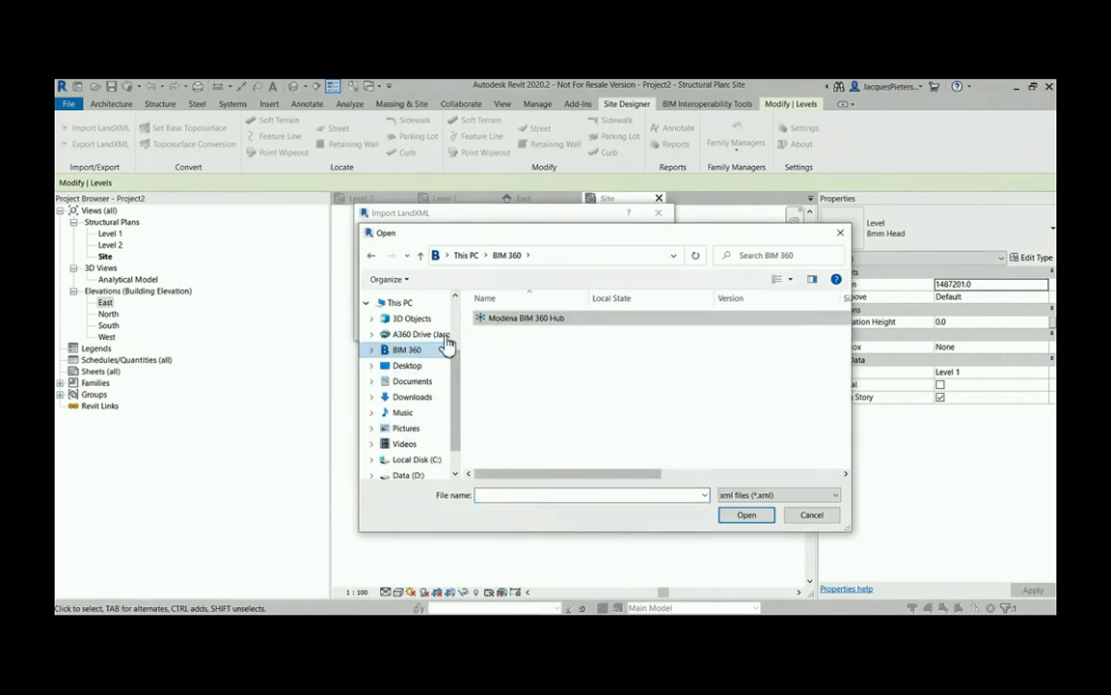
pyautogui.doubleClick(509, 319)
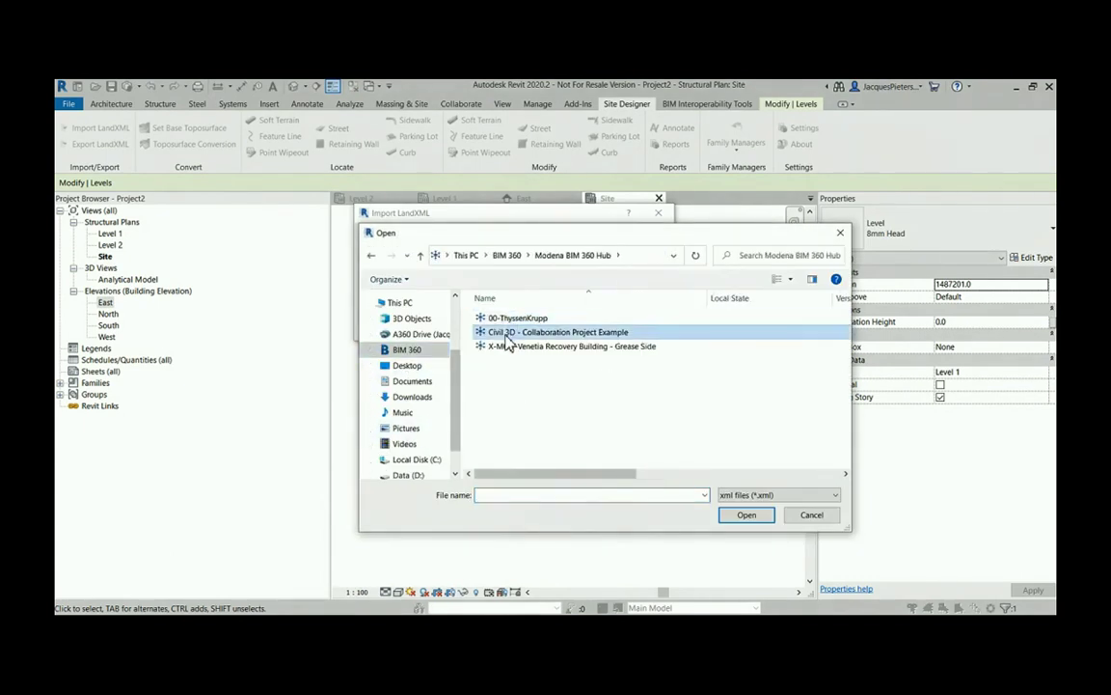
pyautogui.doubleClick(506, 333)
pyautogui.doubleClick(508, 319)
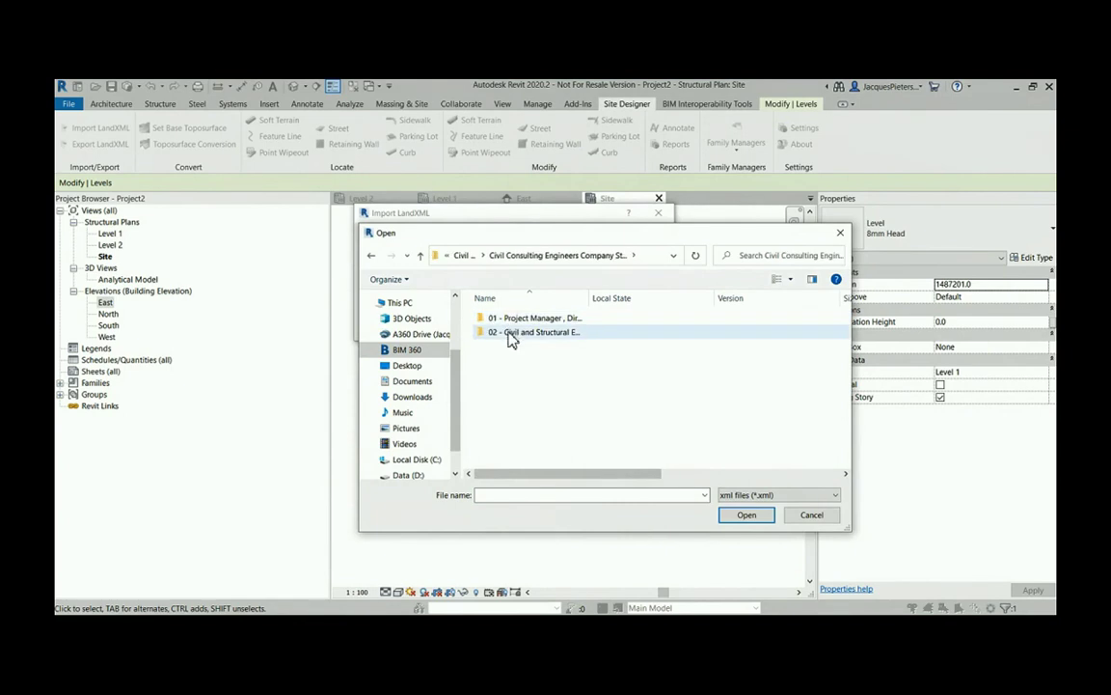
pyautogui.doubleClick(510, 333)
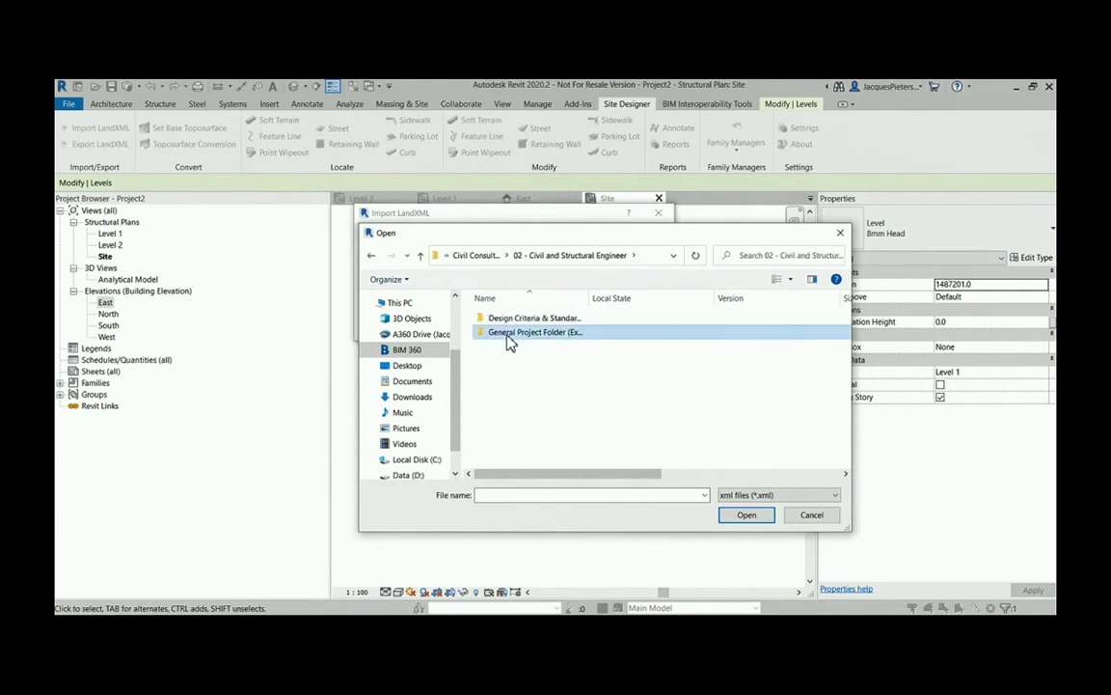
pyautogui.doubleClick(508, 334)
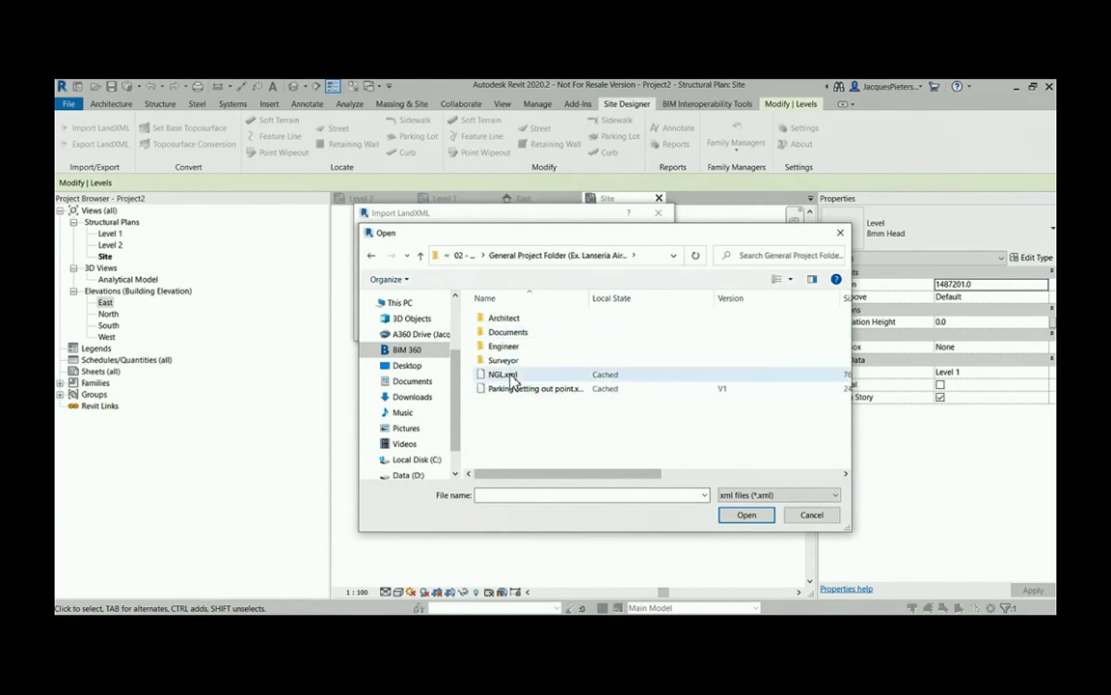
pyautogui.click(502, 374)
pyautogui.click(744, 516)
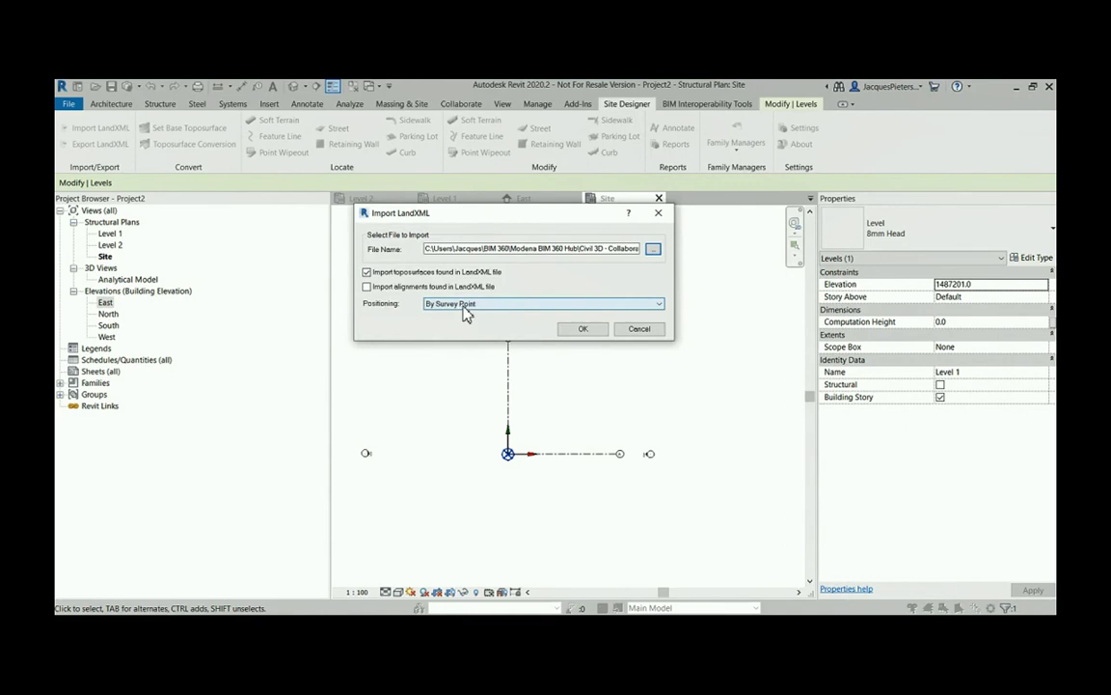
# Step: Import the AIW_Existing_Ground surface by survey point as a new toposurface named NGL, created in the Existing phase
pyautogui.click(584, 330)
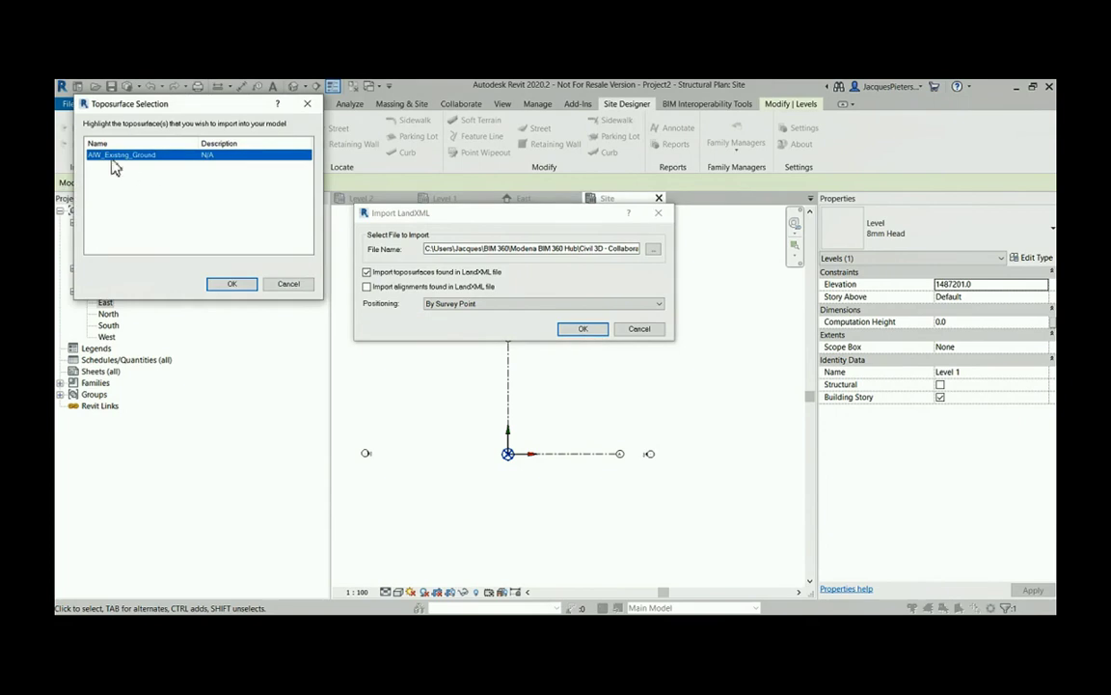
pyautogui.click(231, 285)
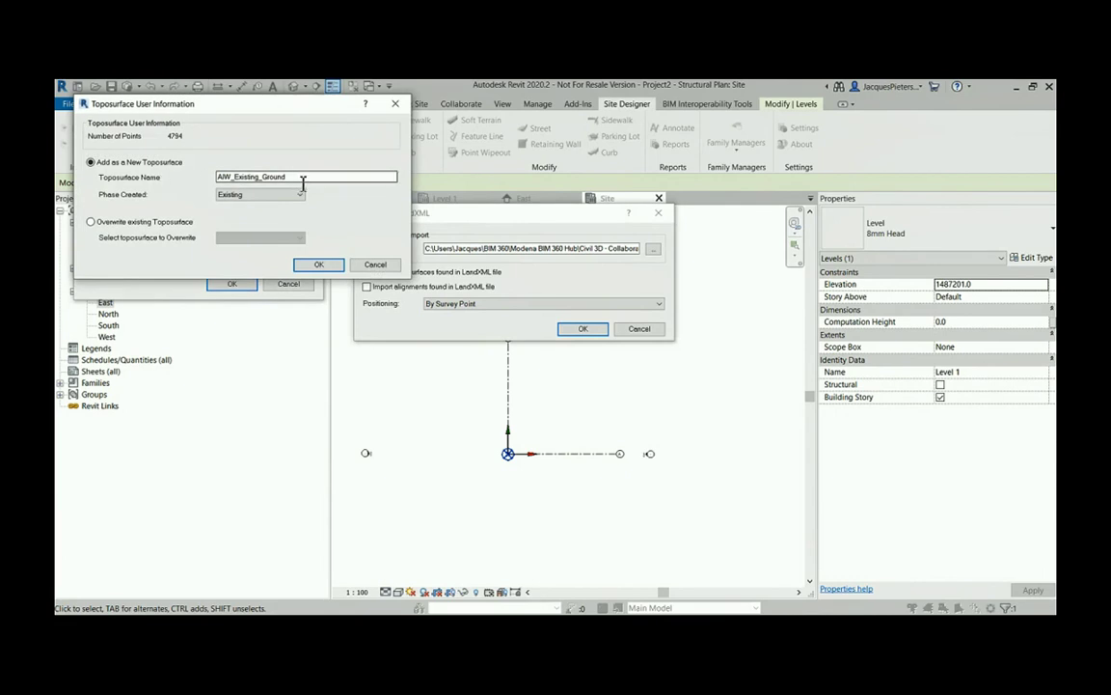
pyautogui.doubleClick(272, 177)
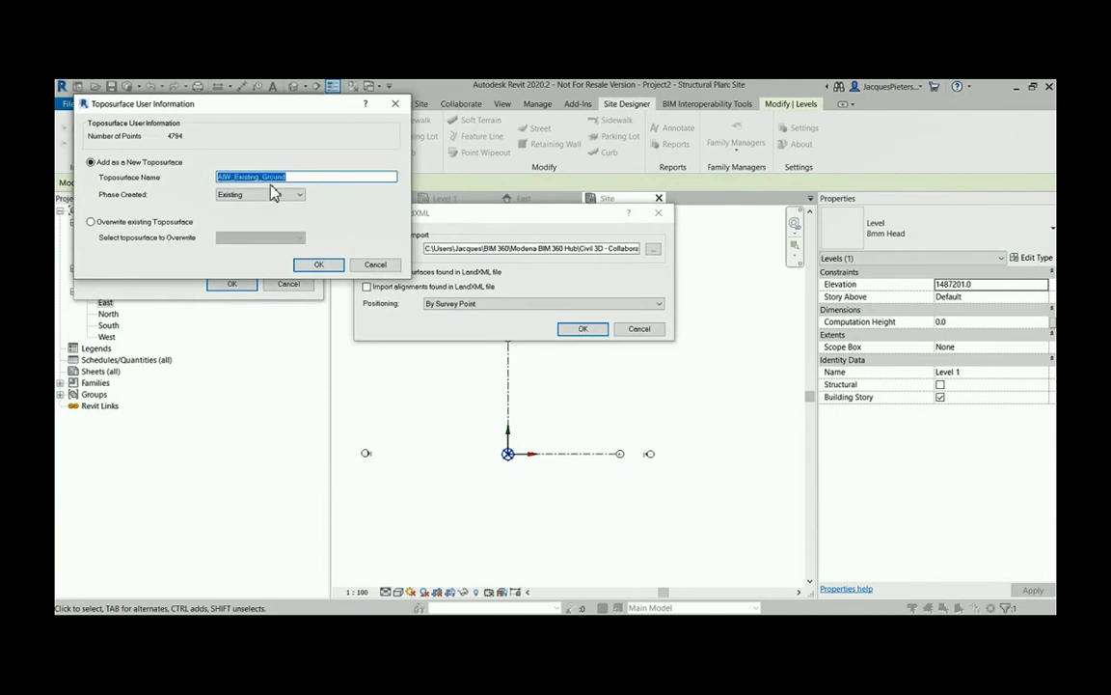
pyautogui.write('NGL')
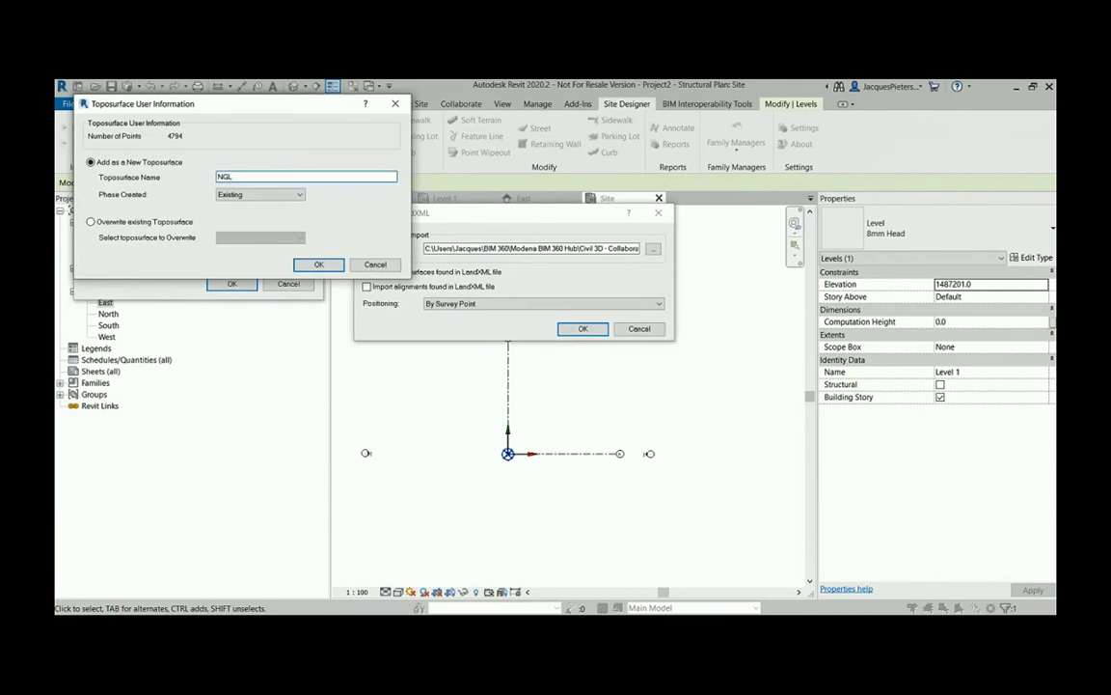
pyautogui.click(248, 197)
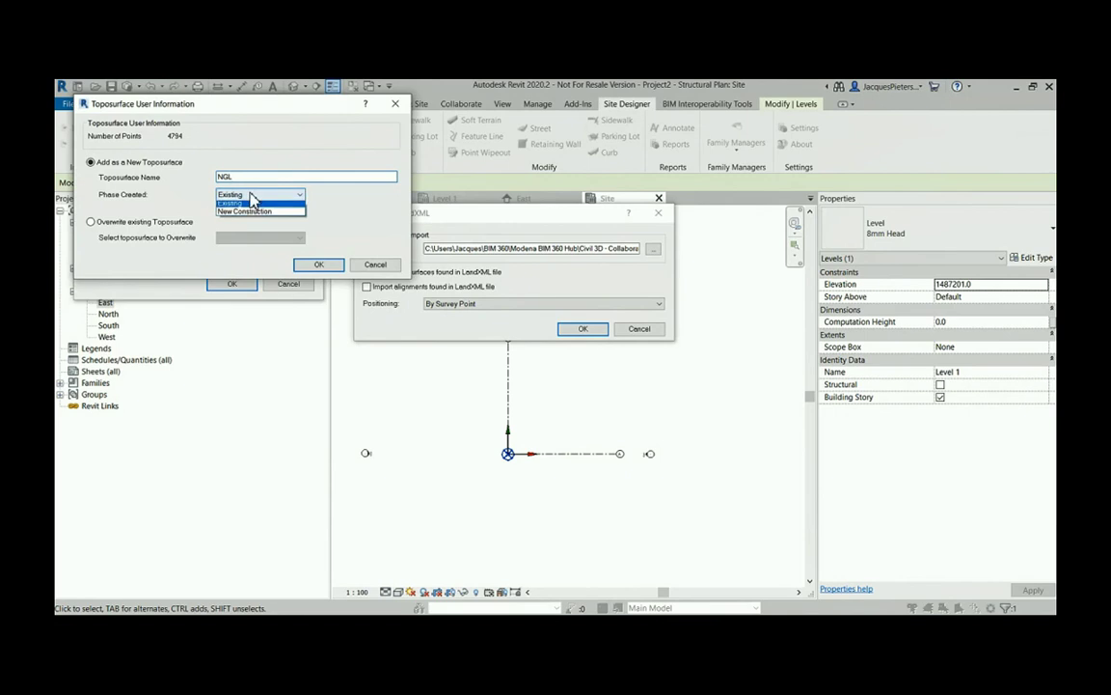
pyautogui.click(246, 206)
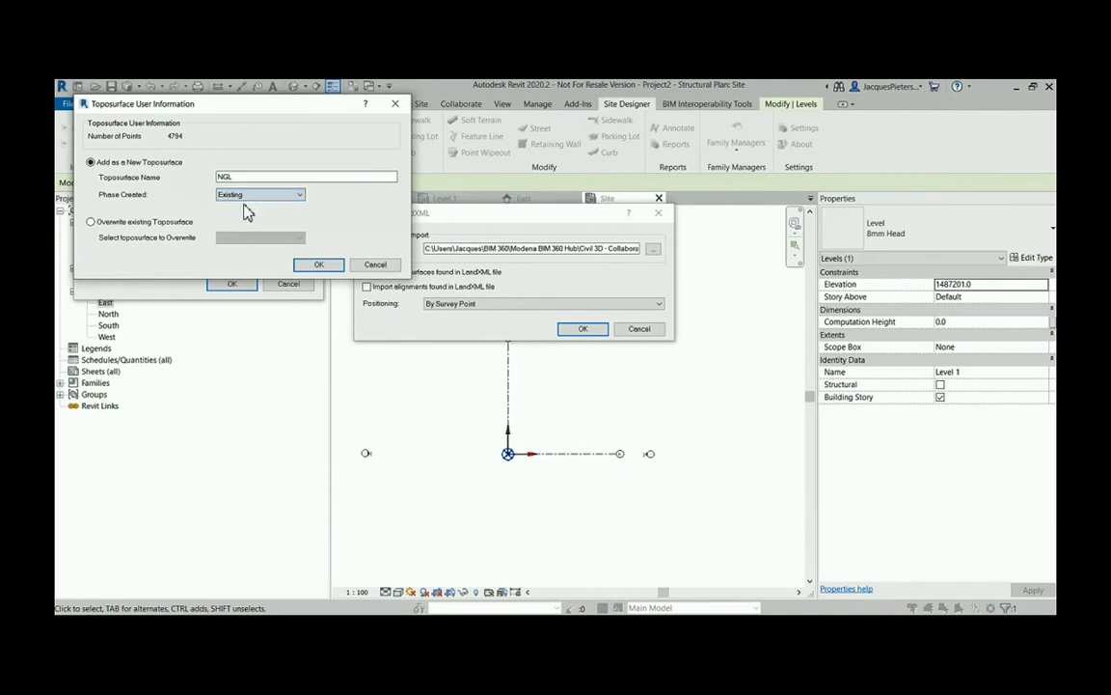
pyautogui.click(319, 264)
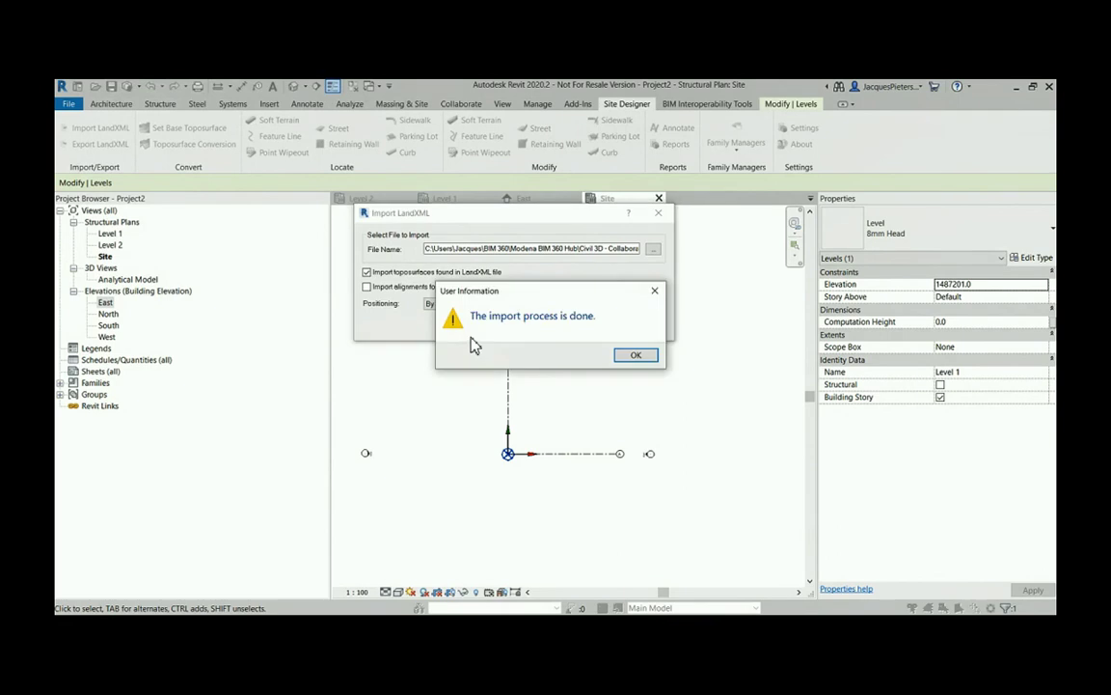
pyautogui.click(646, 357)
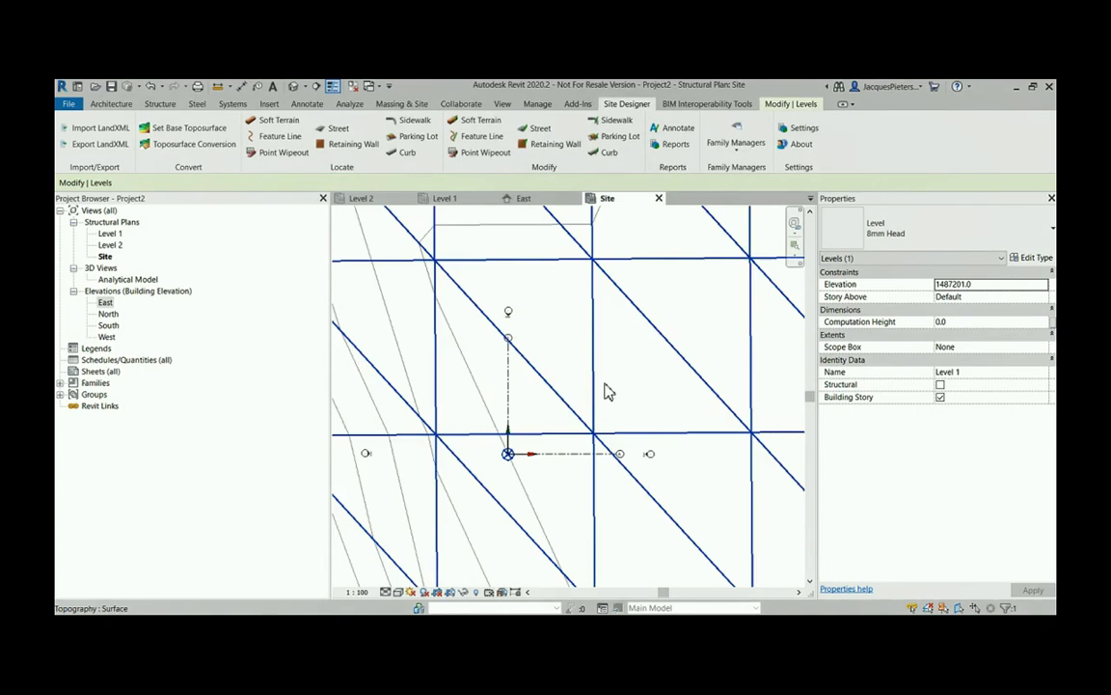
# Step: Examine the extents of the imported toposurface and its position around the project base point in the Site plan
pyautogui.scroll(-6, 577, 398)
pyautogui.scroll(-5, 555, 403)
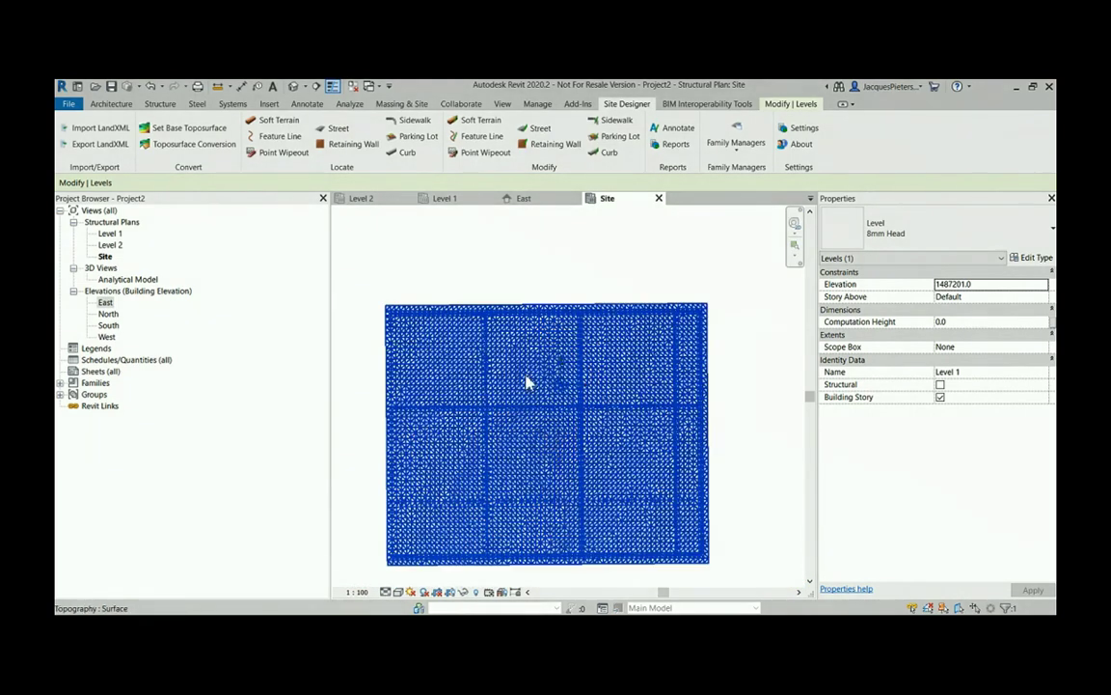
pyautogui.scroll(8, 555, 383)
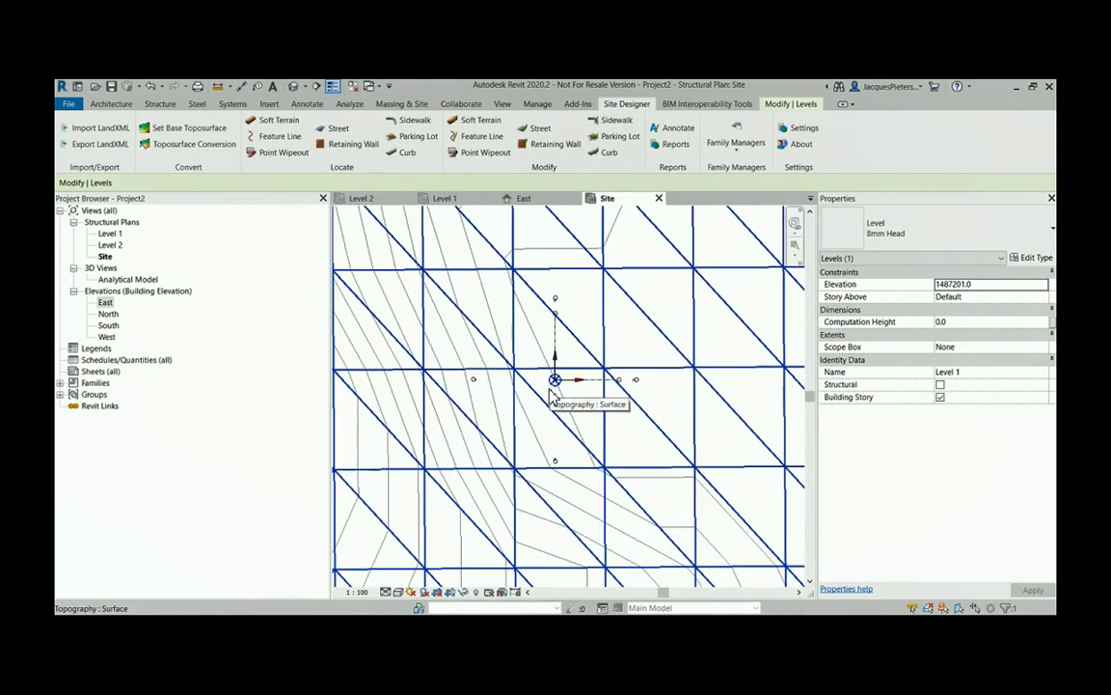
pyautogui.scroll(-4, 554, 386)
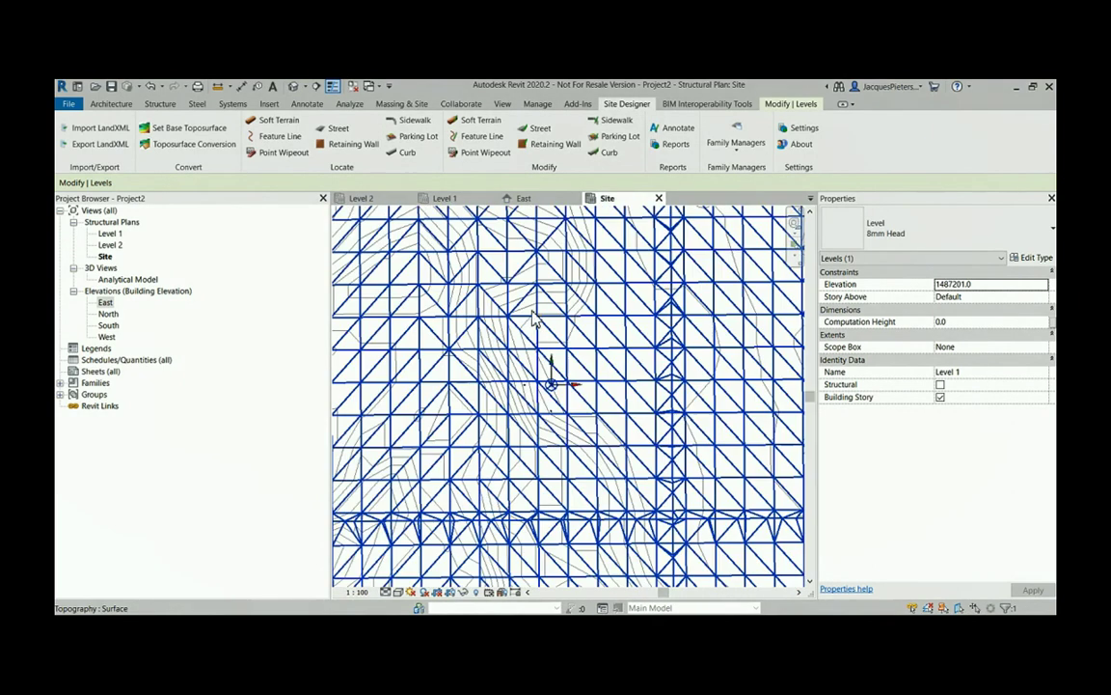
pyautogui.moveTo(581, 404); pyautogui.dragTo(598, 378, button='middle')
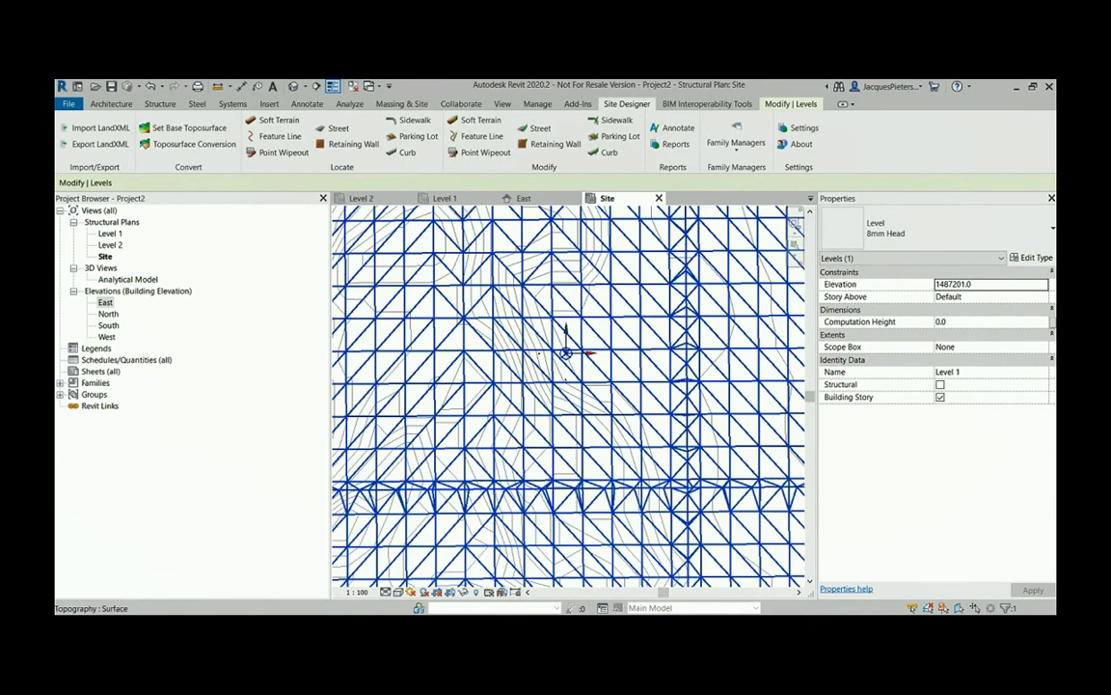
# Step: In the default 3D view, turn on visibility of the Topography category and its Triangulation Edges, and inspect the surface
pyautogui.click(291, 89)
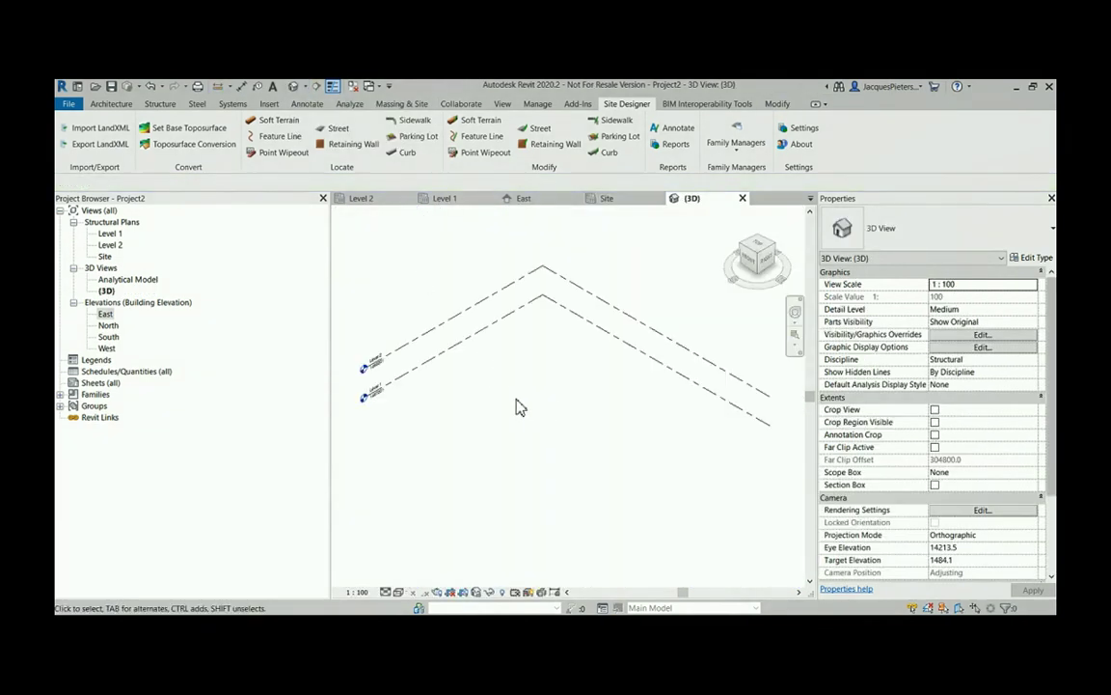
pyautogui.scroll(-1, 446, 334)
pyautogui.keyDown('shift'); pyautogui.moveTo(434, 338); pyautogui.dragTo(447, 353, button='middle'); pyautogui.keyUp('shift')
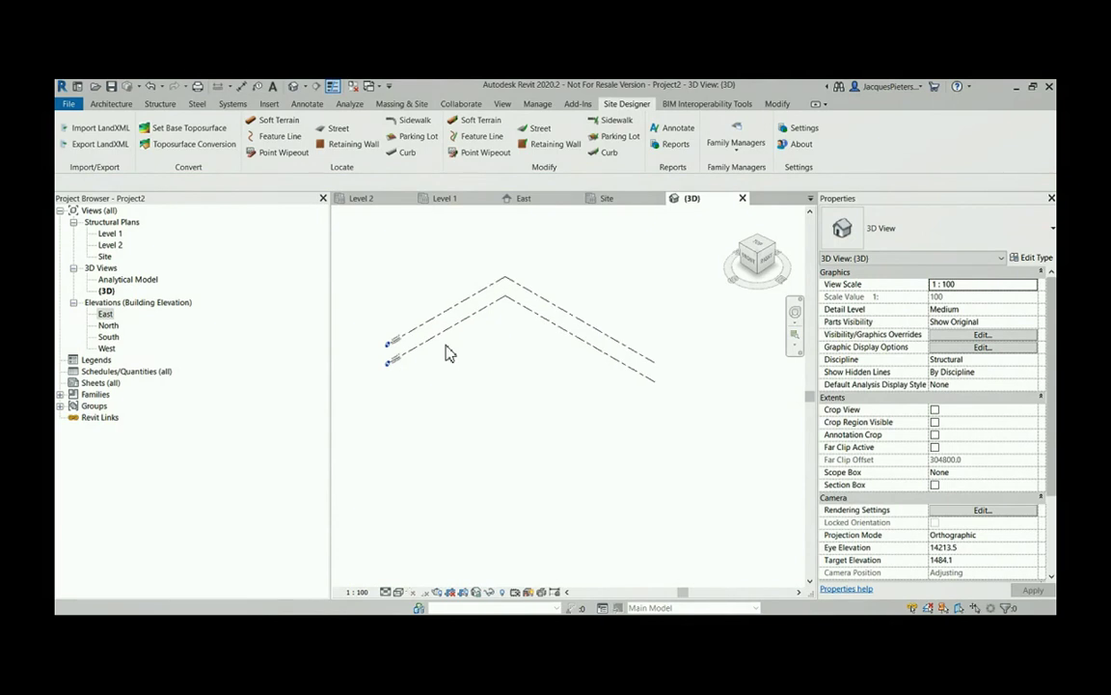
pyautogui.press('v')
pyautogui.press('g')
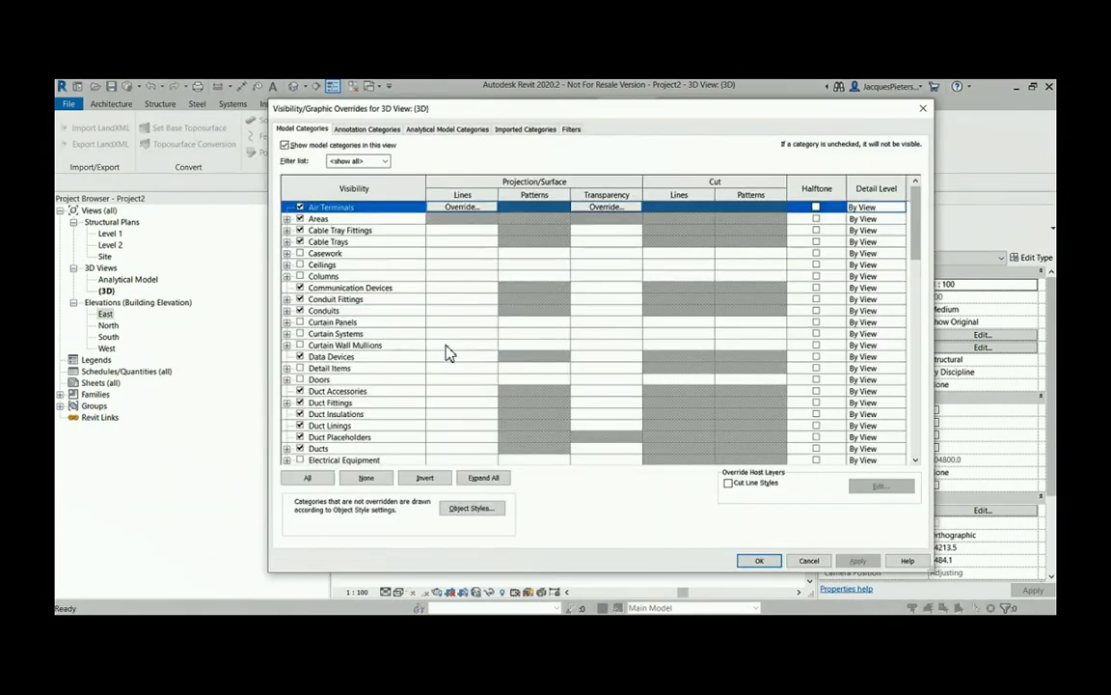
pyautogui.scroll(-10, 354, 370)
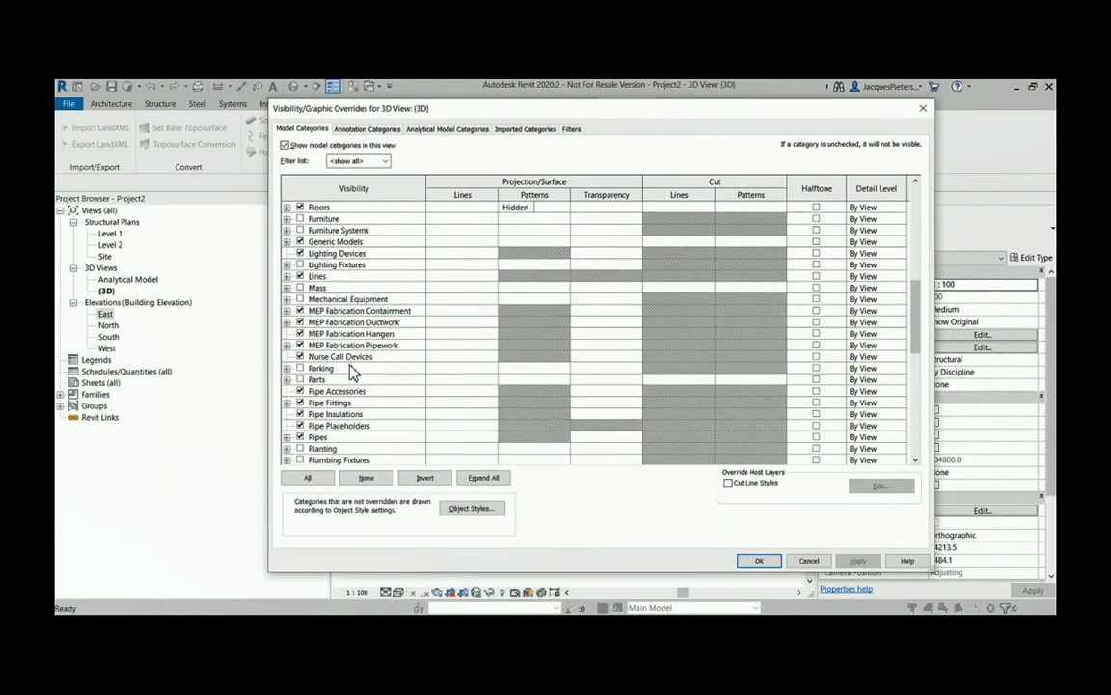
pyautogui.scroll(-8, 354, 374)
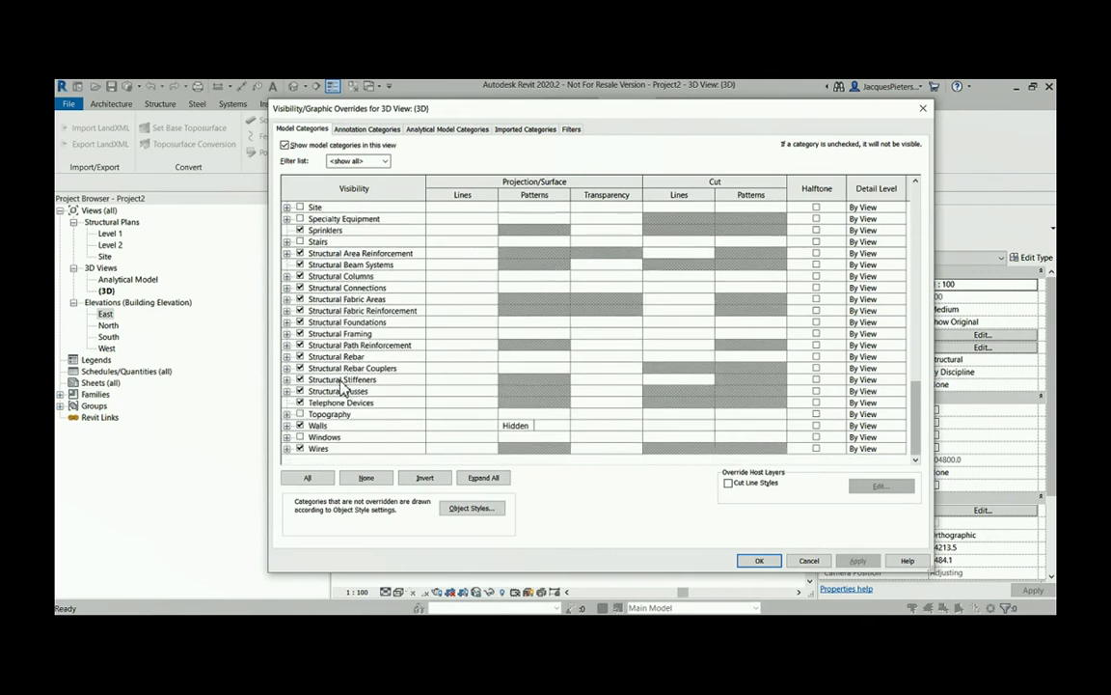
pyautogui.click(289, 415)
pyautogui.click(288, 415)
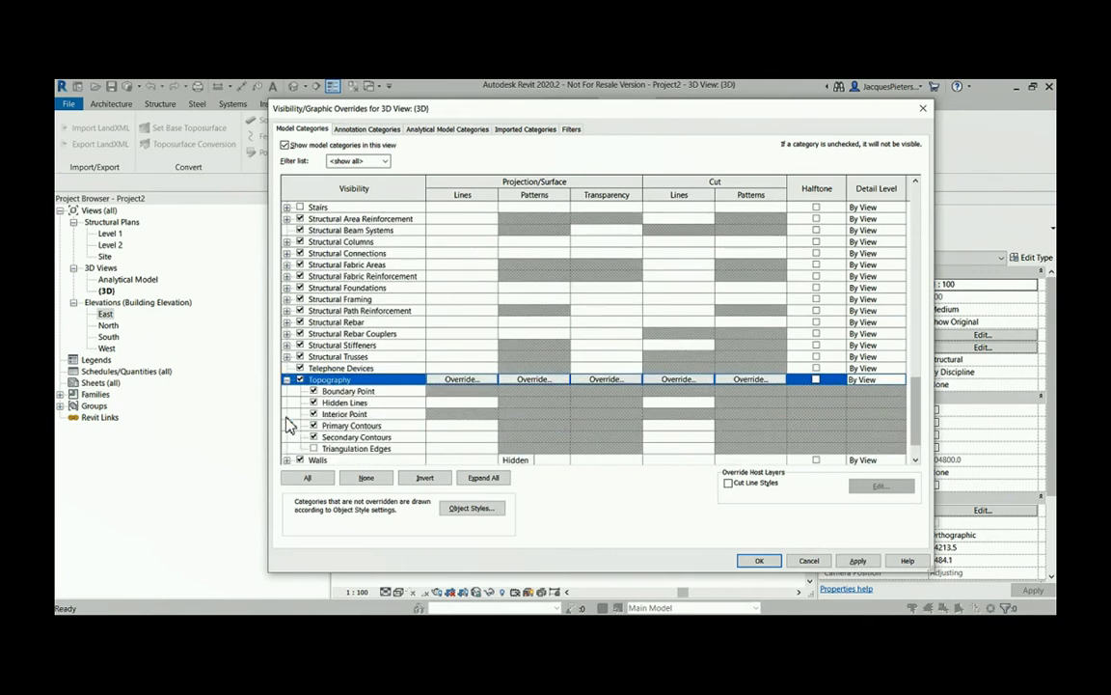
pyautogui.click(323, 451)
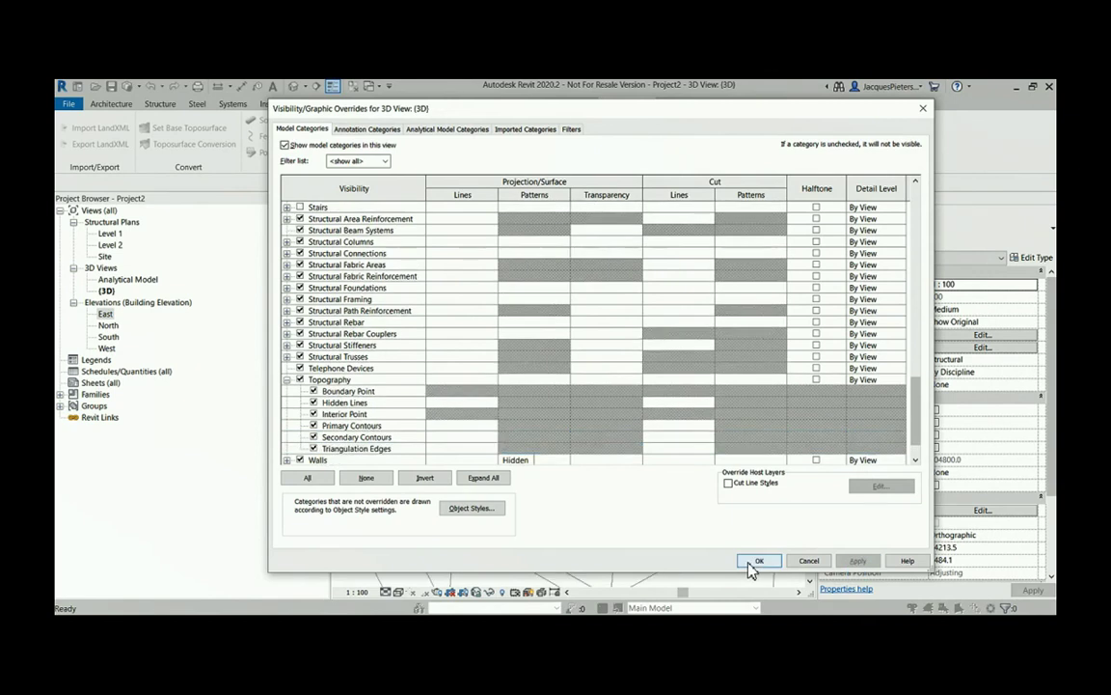
pyautogui.click(759, 560)
pyautogui.scroll(-6, 584, 429)
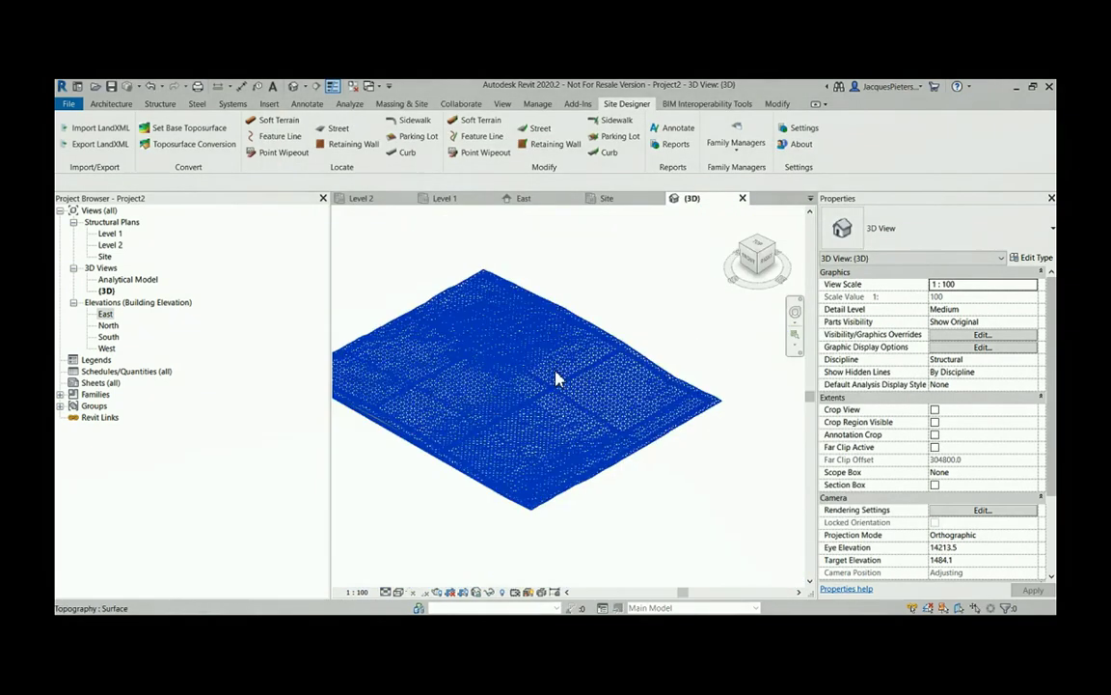
pyautogui.scroll(8, 543, 411)
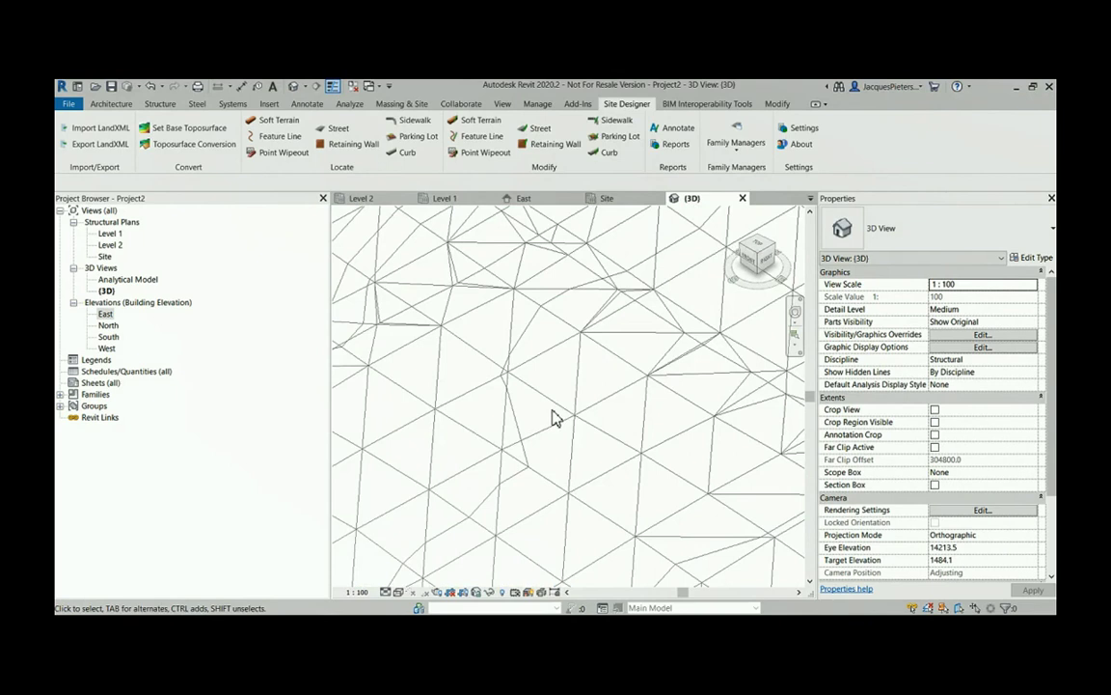
# Step: In the Site plan, turn off visibility of the Triangulation Edges subcategory of Topography
pyautogui.doubleClick(105, 257)
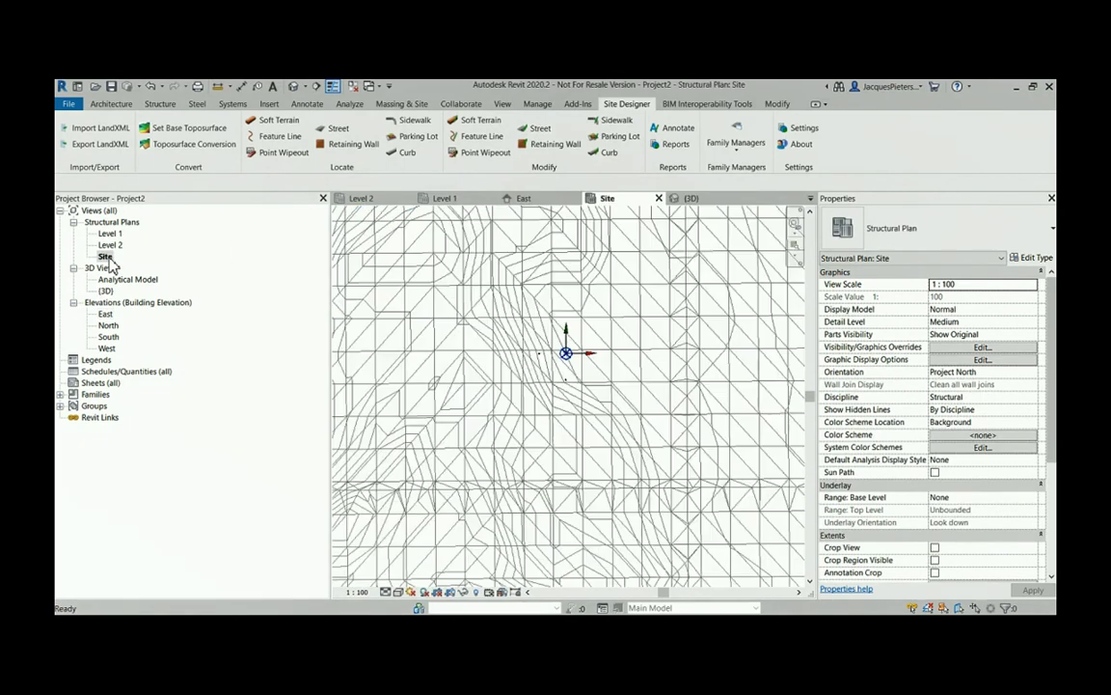
pyautogui.scroll(4, 610, 362)
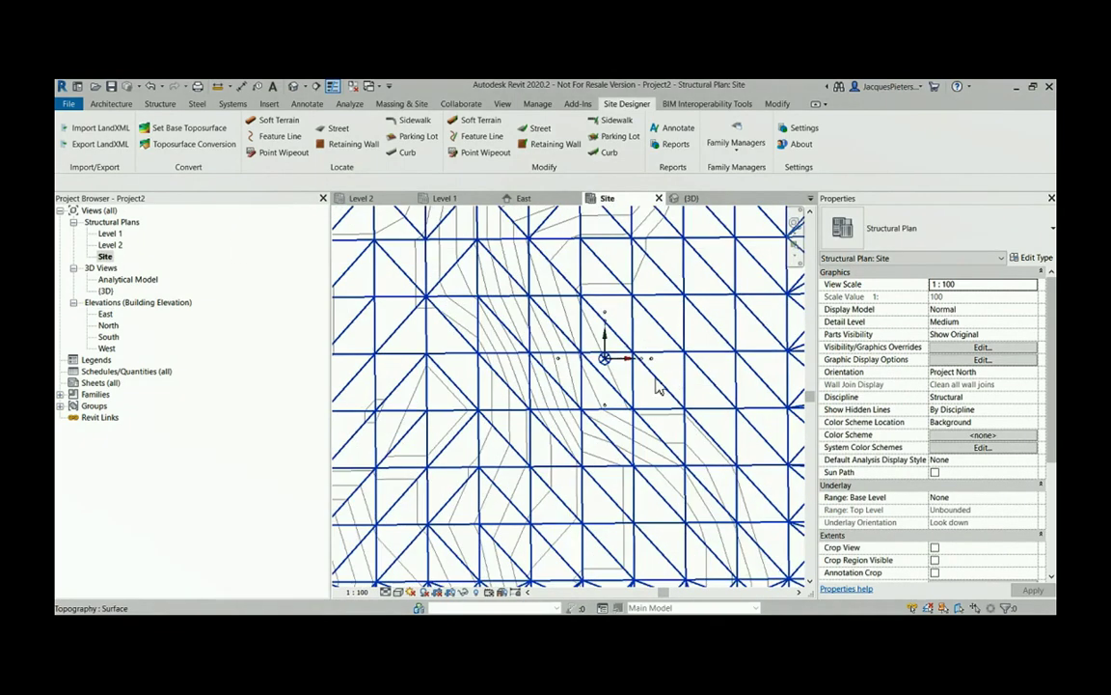
pyautogui.scroll(-3, 579, 386)
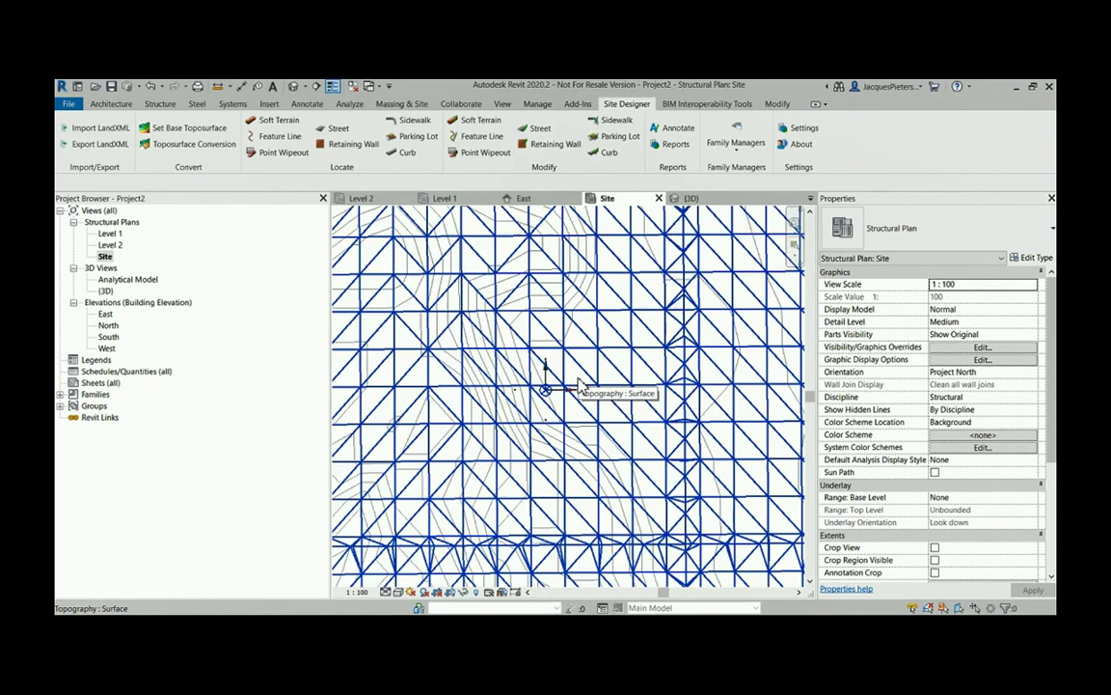
pyautogui.scroll(2, 575, 389)
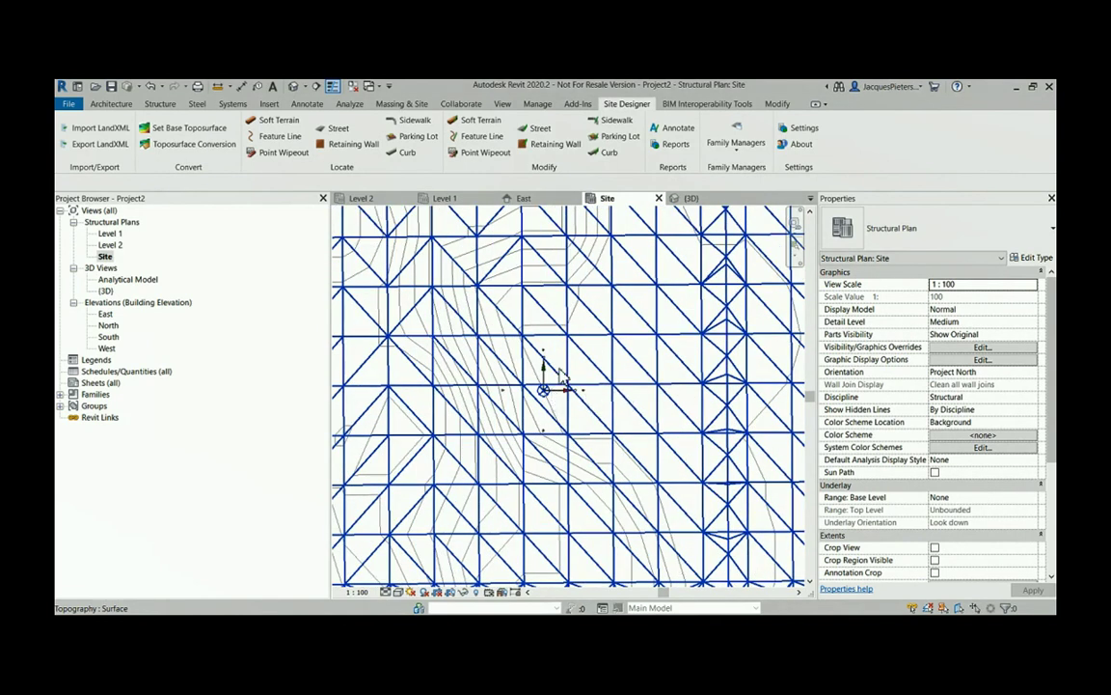
pyautogui.press('v')
pyautogui.press('g')
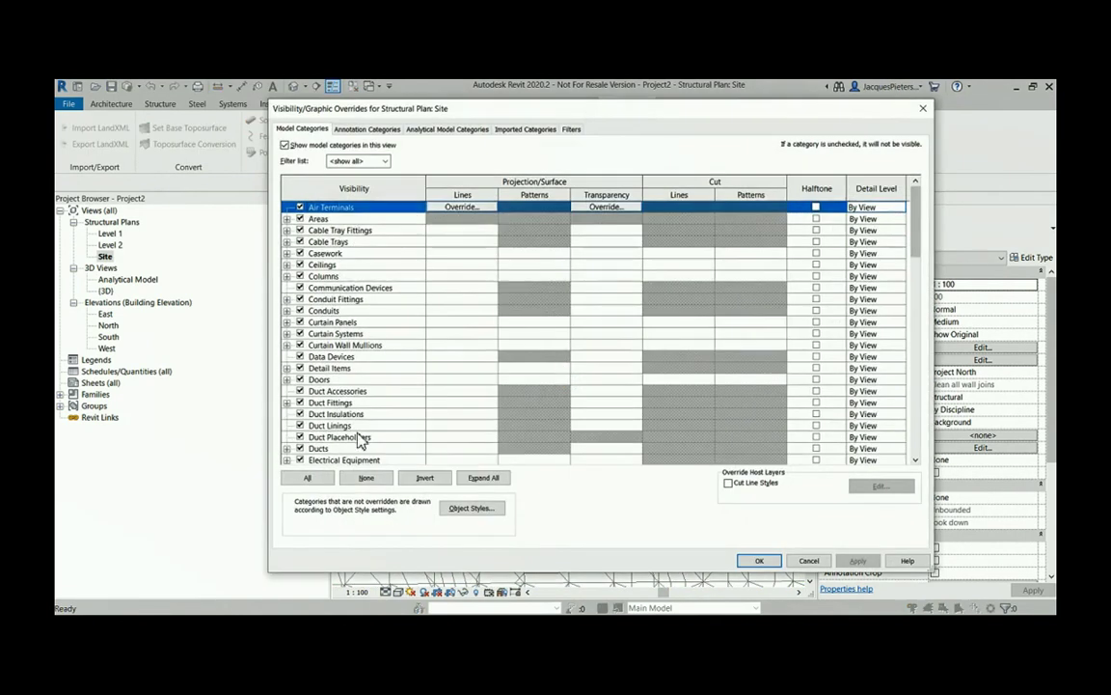
pyautogui.scroll(-10, 362, 439)
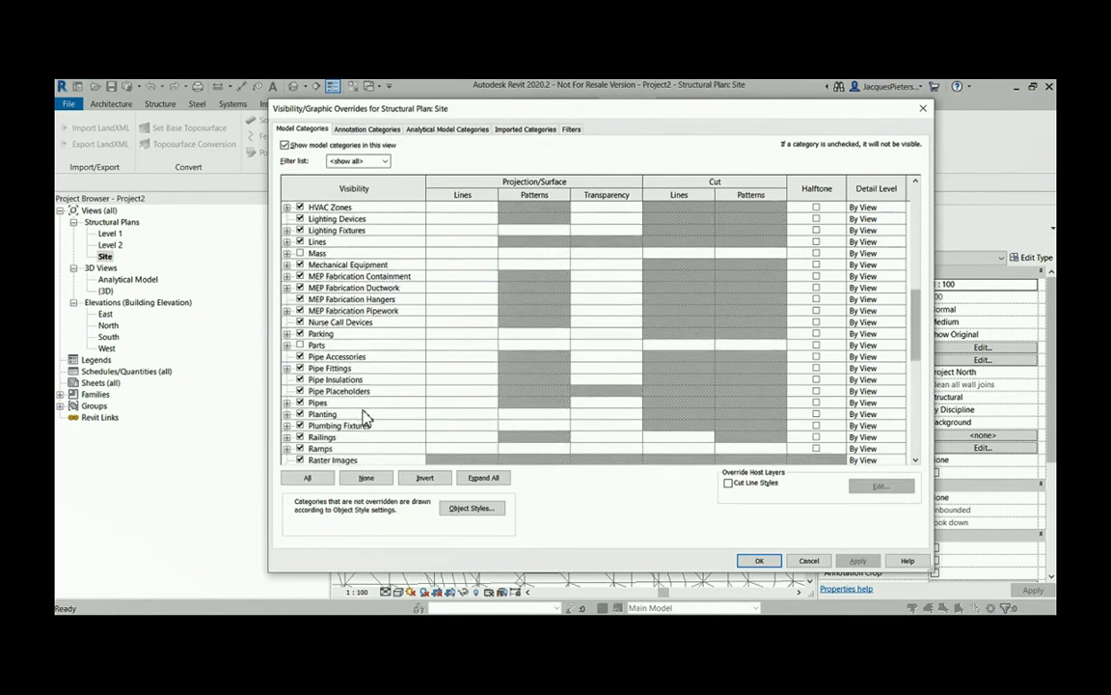
pyautogui.scroll(-9, 365, 417)
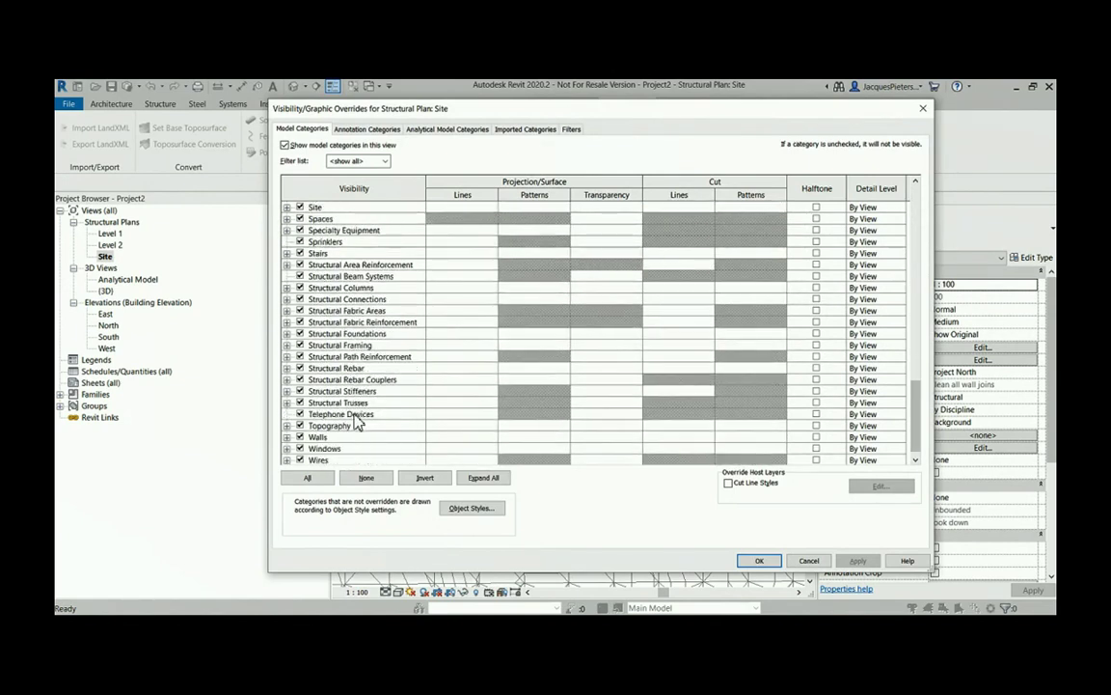
pyautogui.scroll(-1, 325, 439)
pyautogui.click(287, 414)
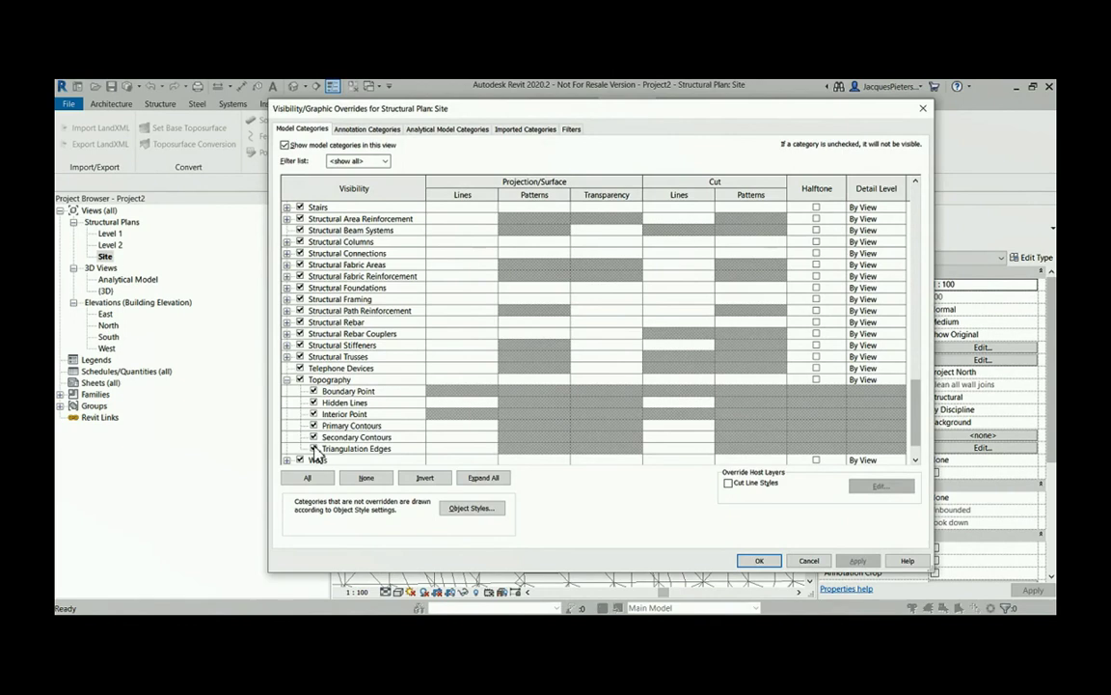
pyautogui.click(313, 448)
pyautogui.click(856, 561)
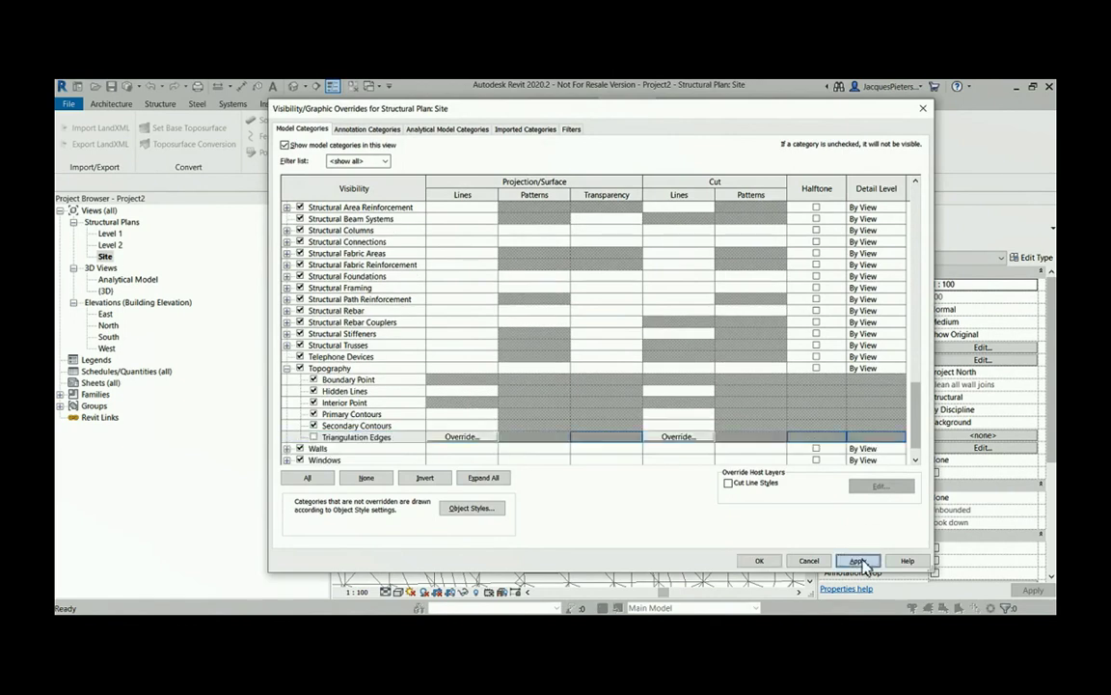
pyautogui.click(760, 561)
# Step: Examine the NGL toposurface's contours across its full extents and around the project base point in the Site plan
pyautogui.scroll(-8, 579, 395)
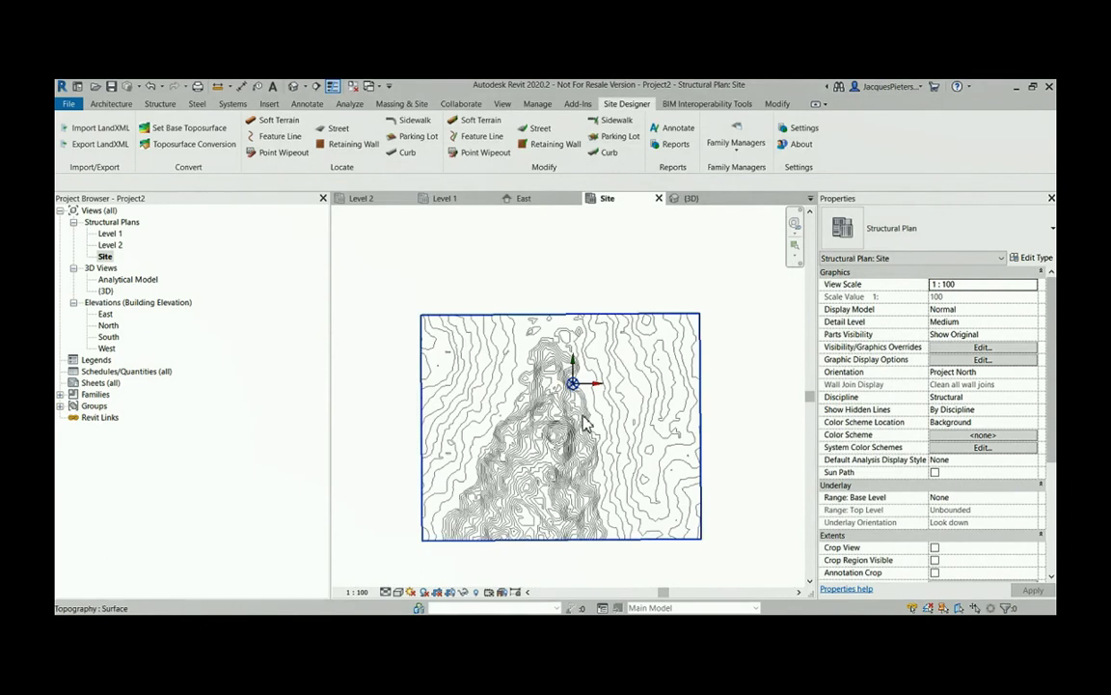
pyautogui.click(586, 427)
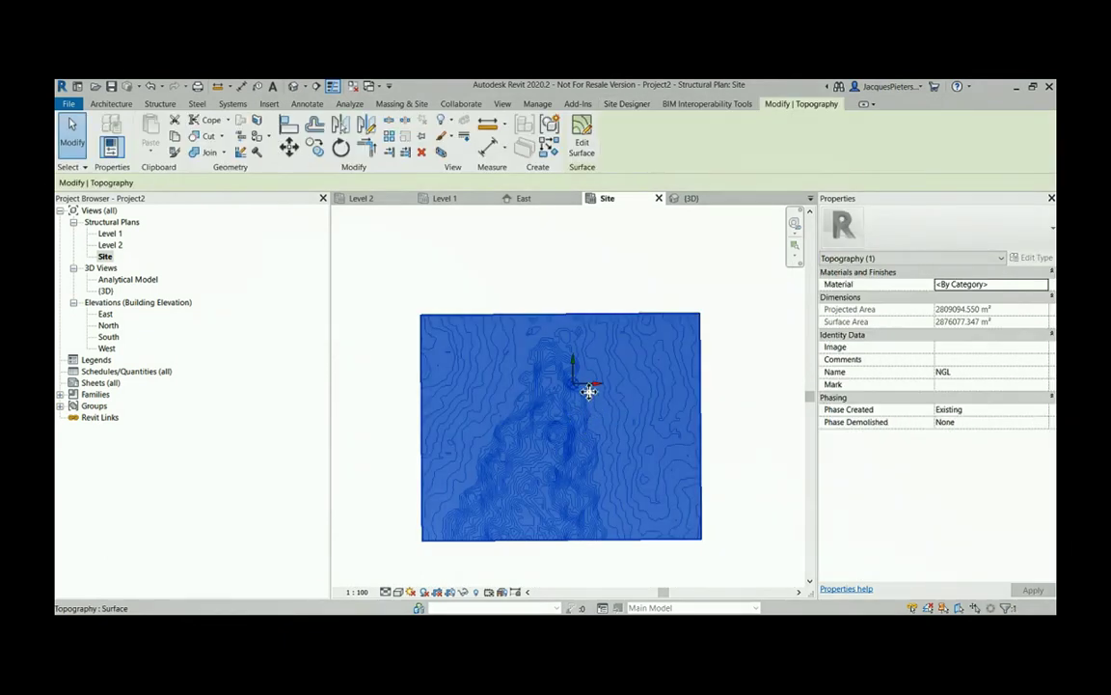
pyautogui.scroll(8, 583, 386)
pyautogui.press('Escape')
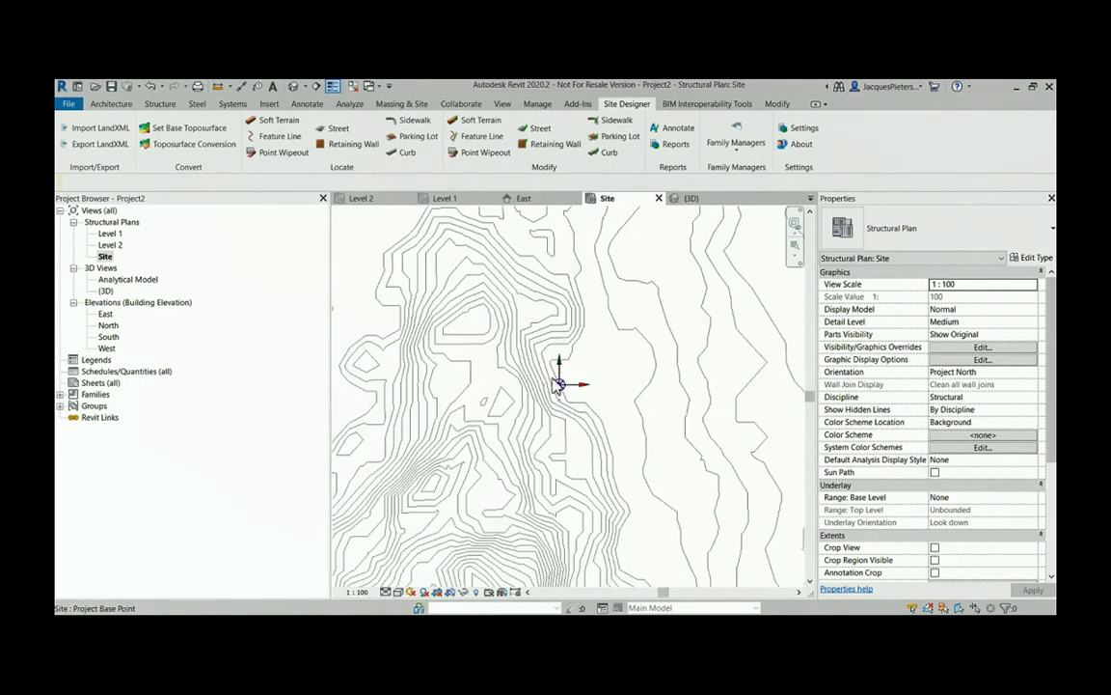
pyautogui.scroll(3, 560, 388)
pyautogui.moveTo(681, 445); pyautogui.dragTo(554, 455, button='middle')
pyautogui.scroll(-2, 489, 449)
pyautogui.scroll(-2, 555, 455)
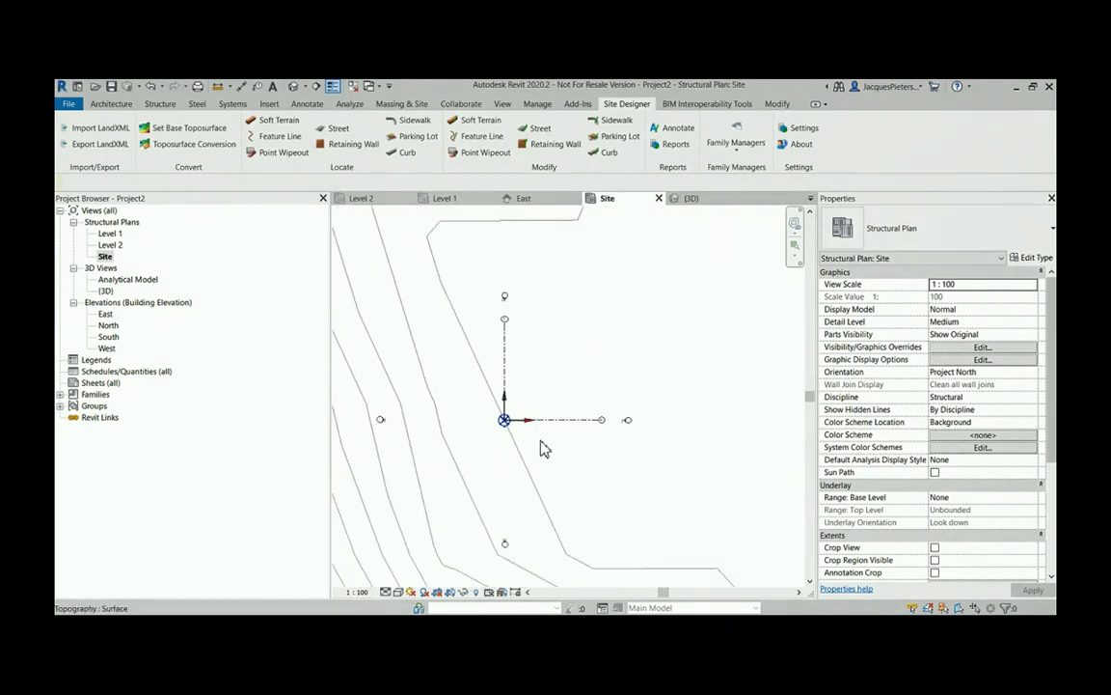
# Step: Place a horizontal spot coordinate with leader and shoulder on the toposurface, northwest of the project base point
pyautogui.click(307, 103)
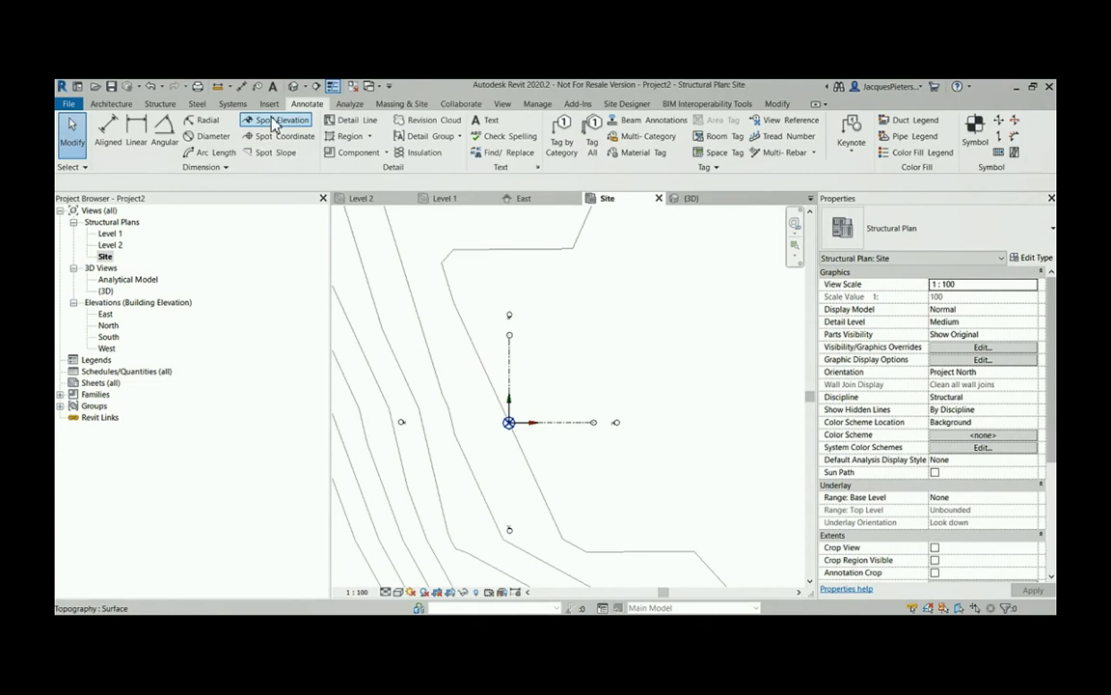
pyautogui.click(281, 136)
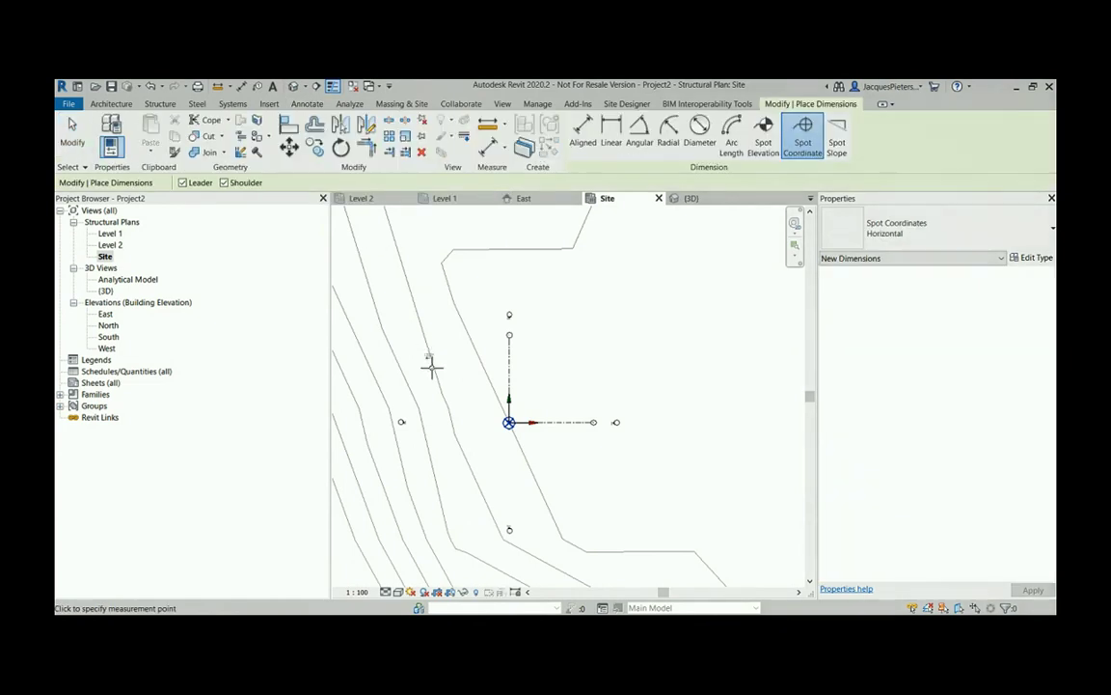
pyautogui.scroll(2, 453, 359)
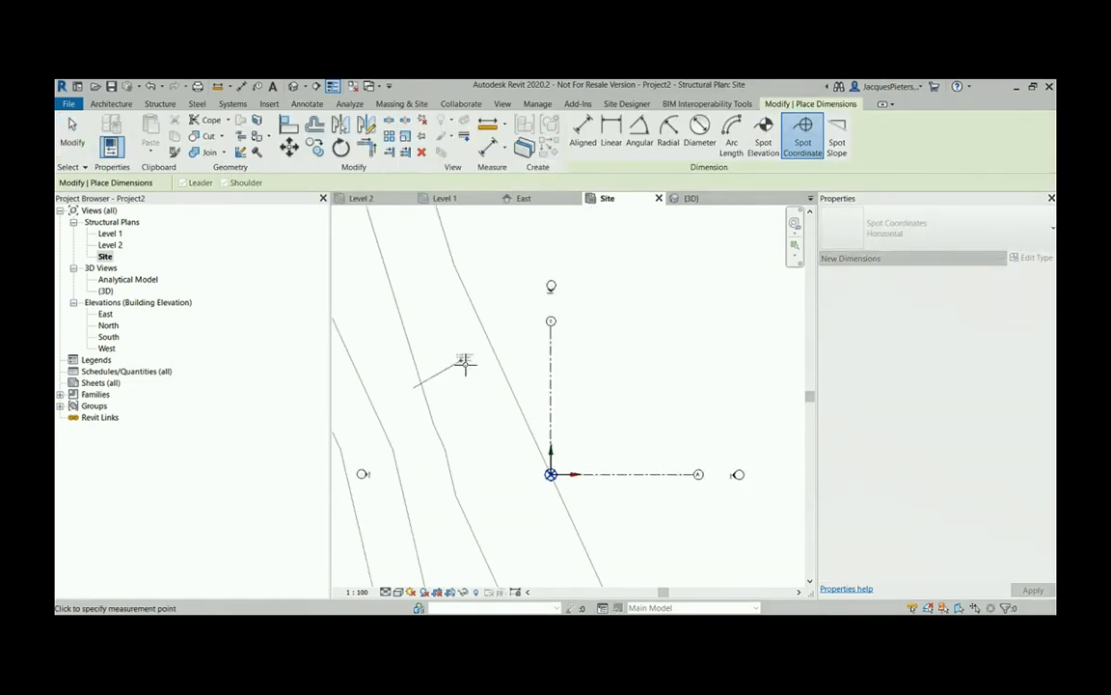
pyautogui.scroll(2, 467, 369)
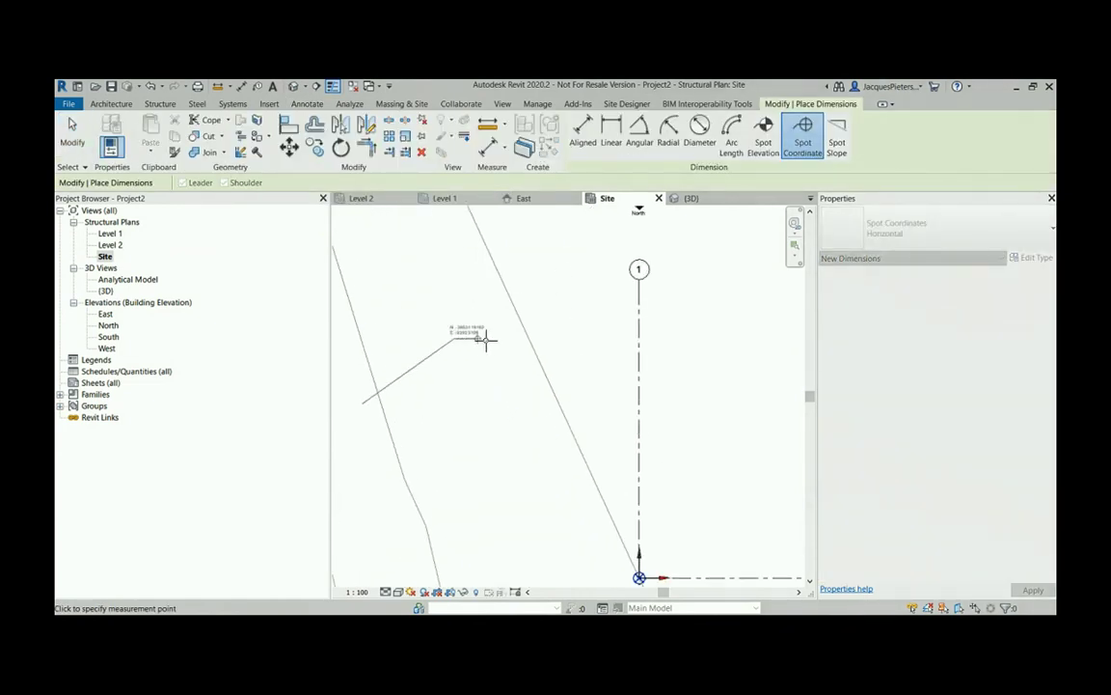
pyautogui.scroll(2, 495, 344)
pyautogui.scroll(2, 514, 345)
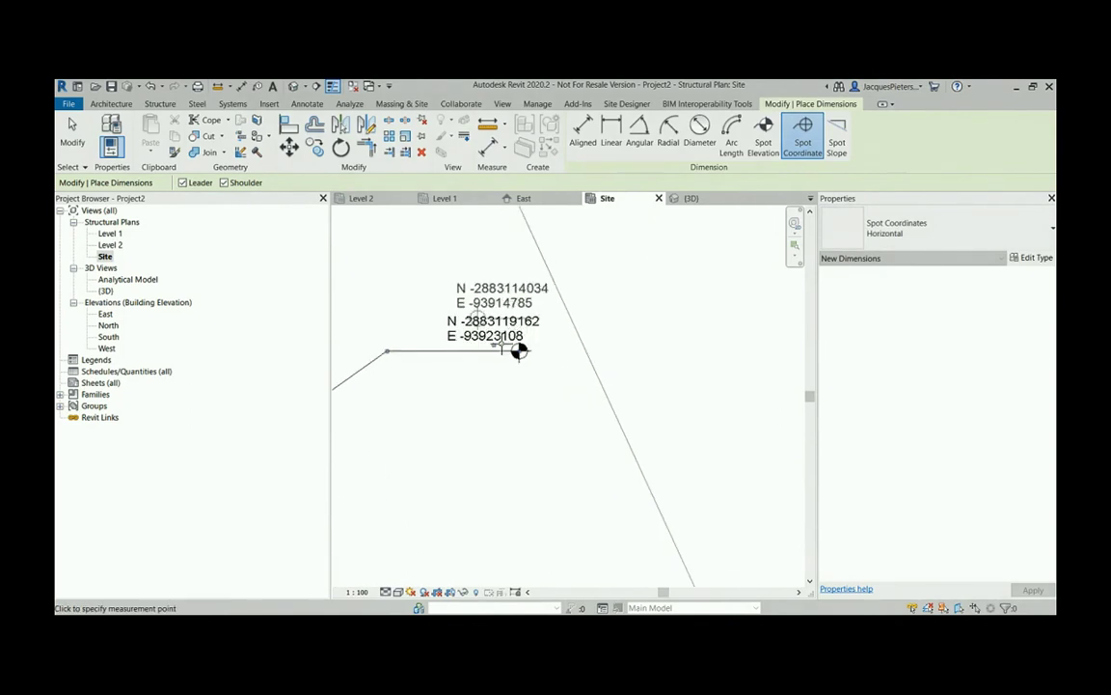
pyautogui.click(516, 346)
pyautogui.scroll(-4, 525, 338)
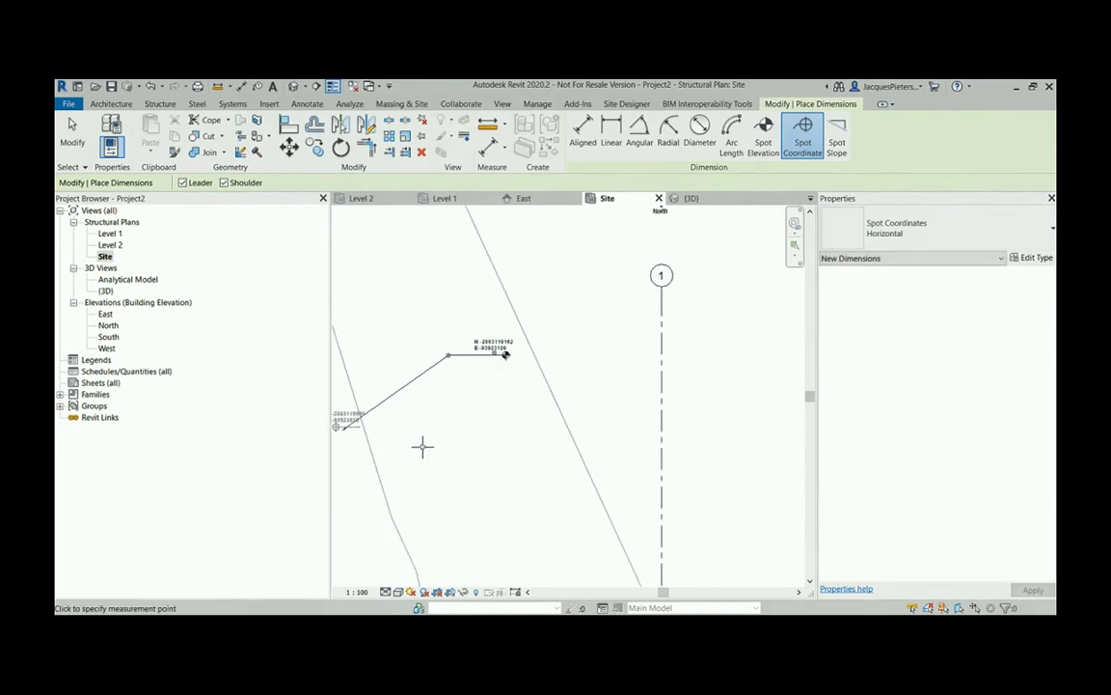
pyautogui.scroll(-2, 618, 405)
pyautogui.moveTo(628, 401); pyautogui.dragTo(522, 330, button='middle')
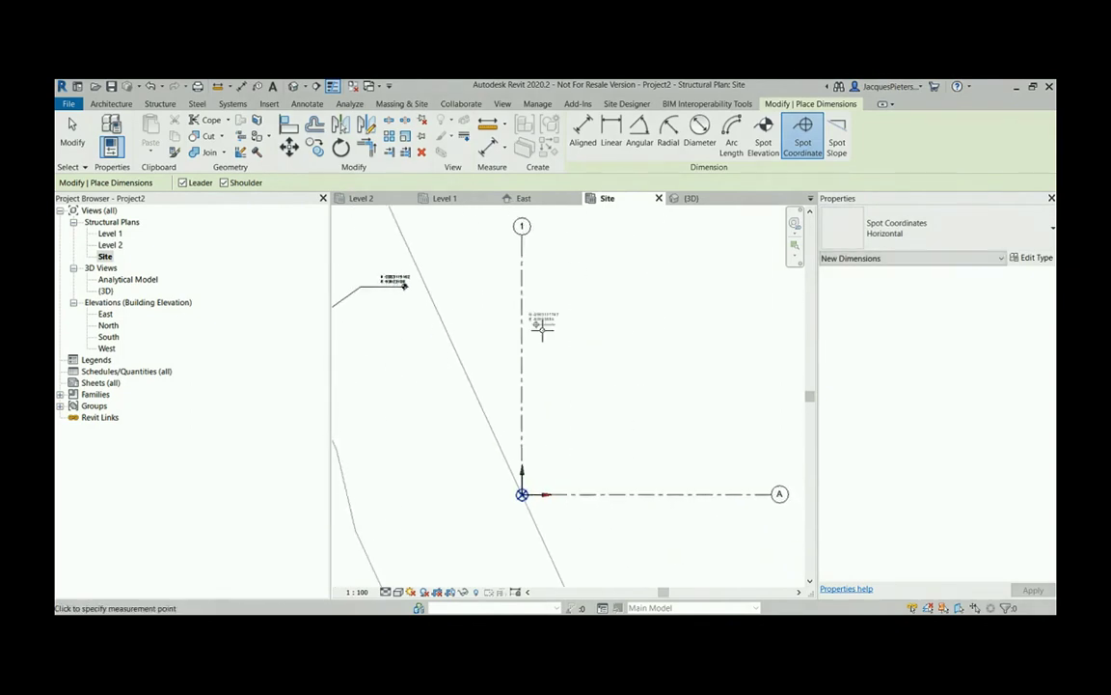
pyautogui.press('Escape')
pyautogui.press('Escape')
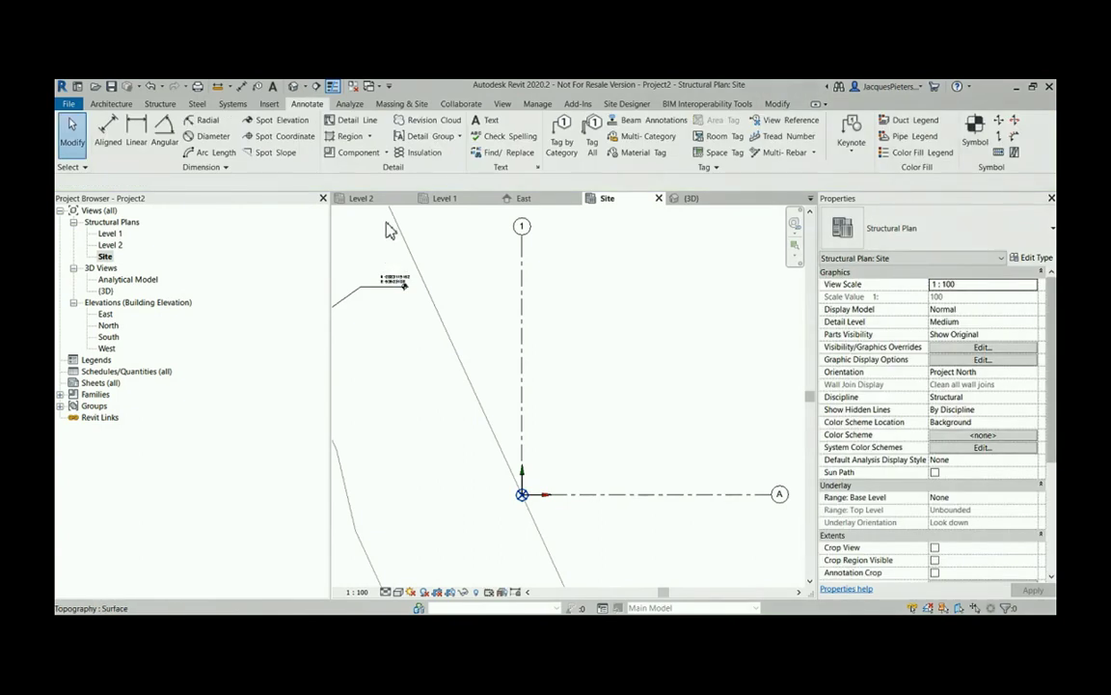
# Step: Place a Target (Project) spot elevation with leader and shoulder on the toposurface, between the spot coordinate and the project base point
pyautogui.click(282, 120)
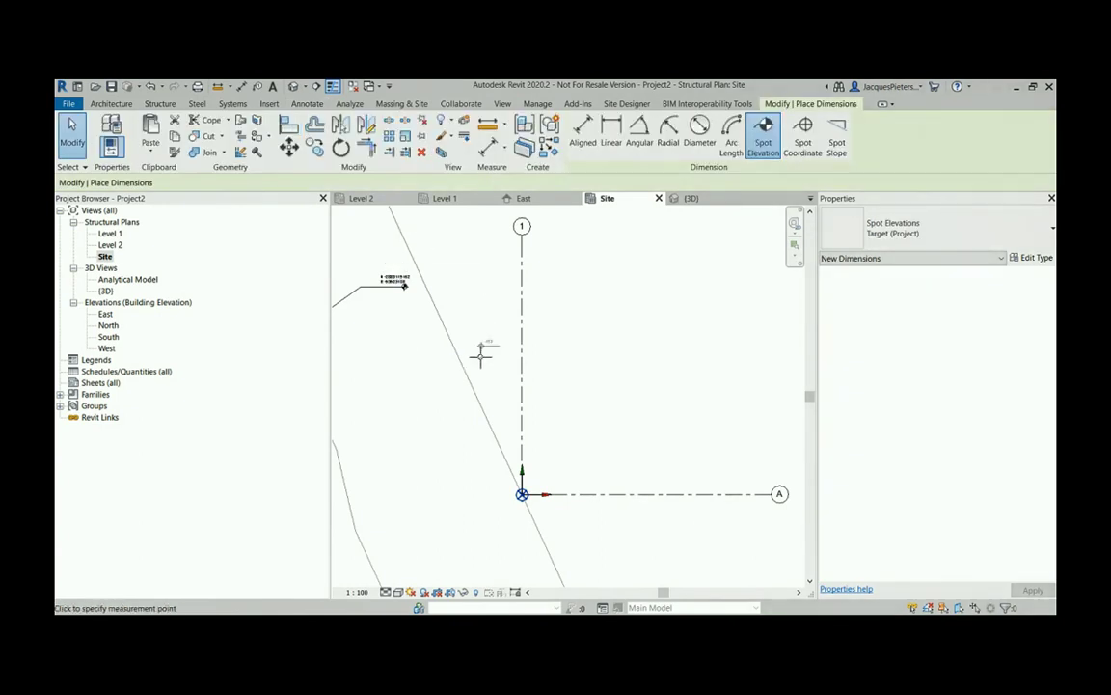
pyautogui.scroll(2, 473, 355)
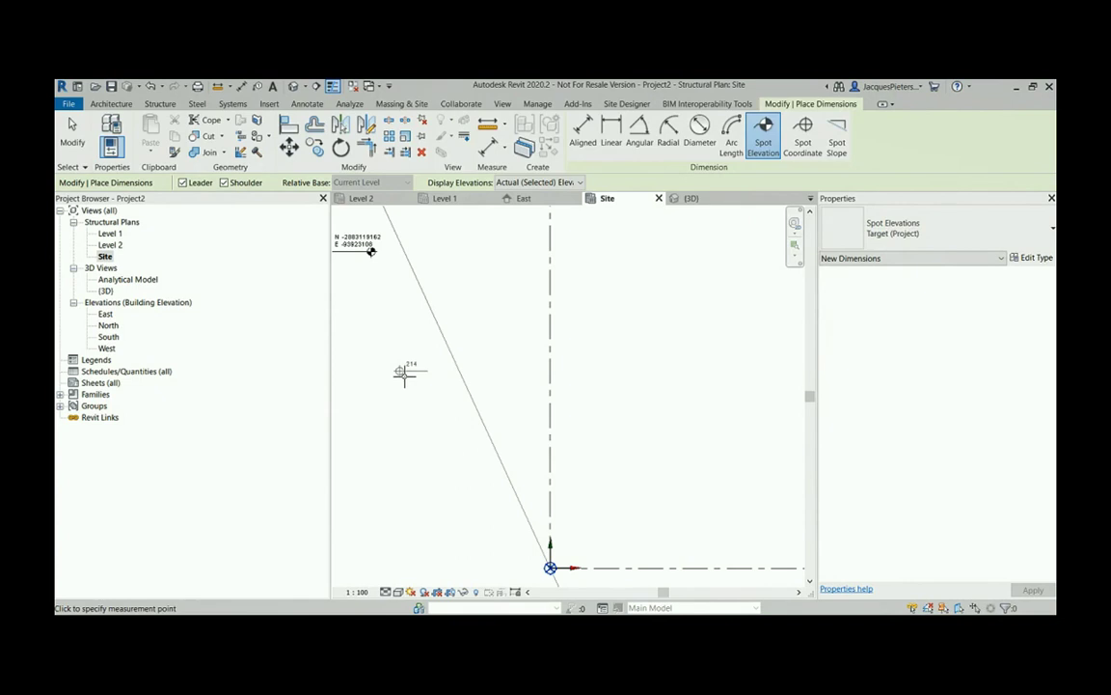
pyautogui.click(402, 372)
pyautogui.click(427, 344)
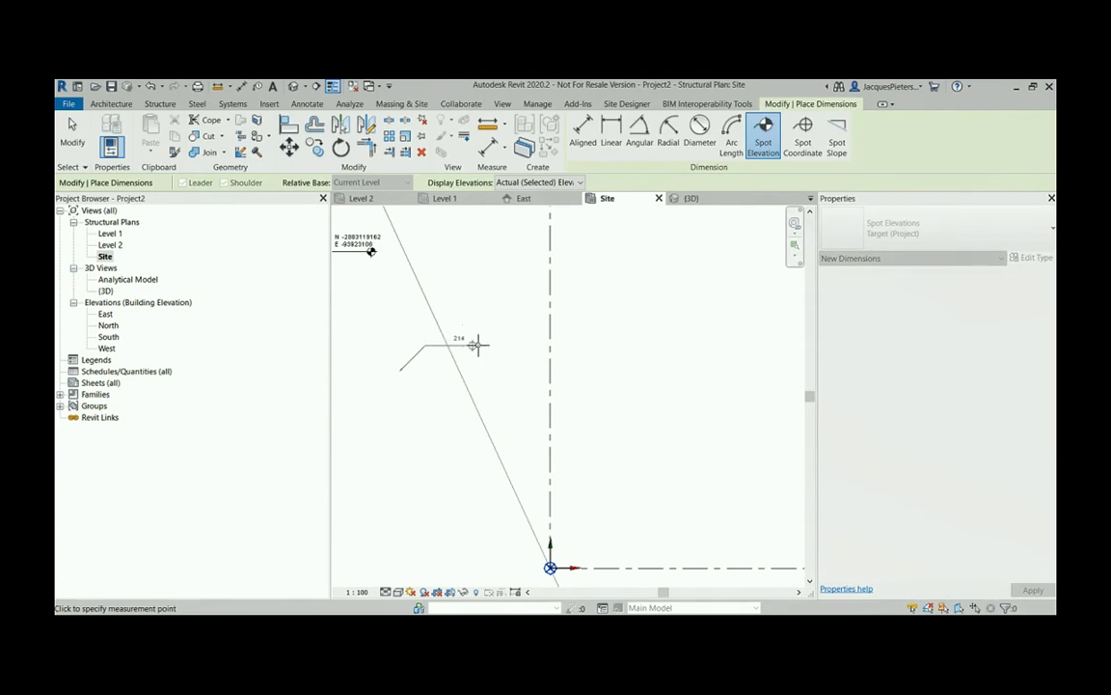
pyautogui.click(476, 344)
pyautogui.scroll(2, 471, 344)
pyautogui.press('Escape')
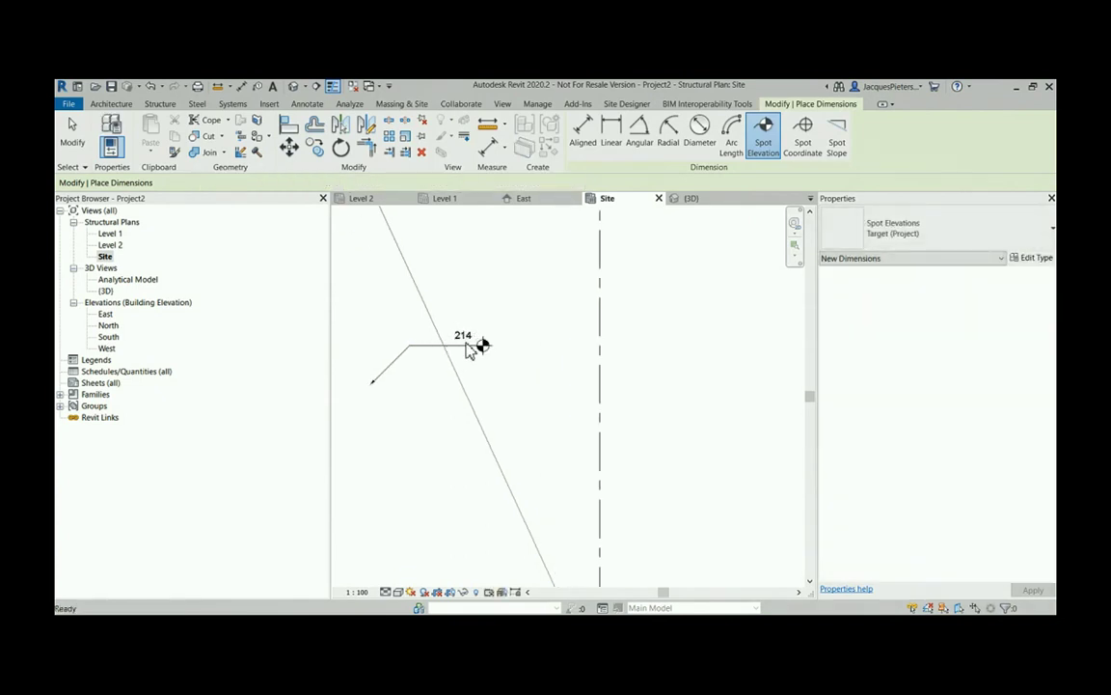
pyautogui.press('Escape')
# Step: Set the Elevation Base of the Target (Project) spot elevation type to Survey Point and check the placed annotations
pyautogui.click(468, 343)
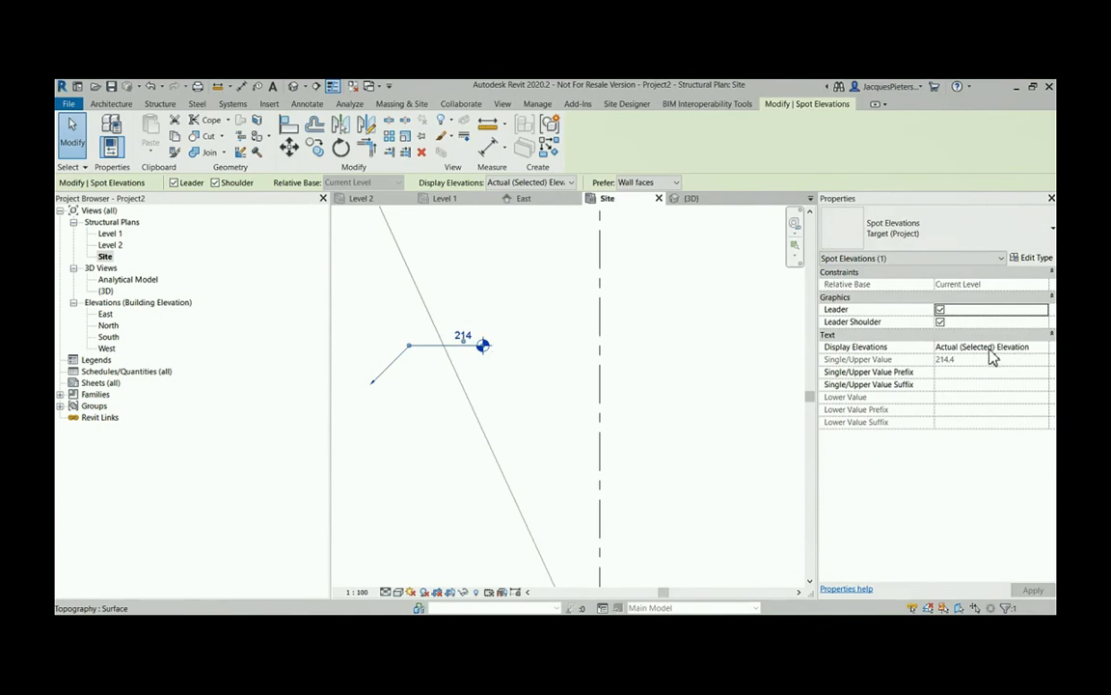
pyautogui.click(1036, 258)
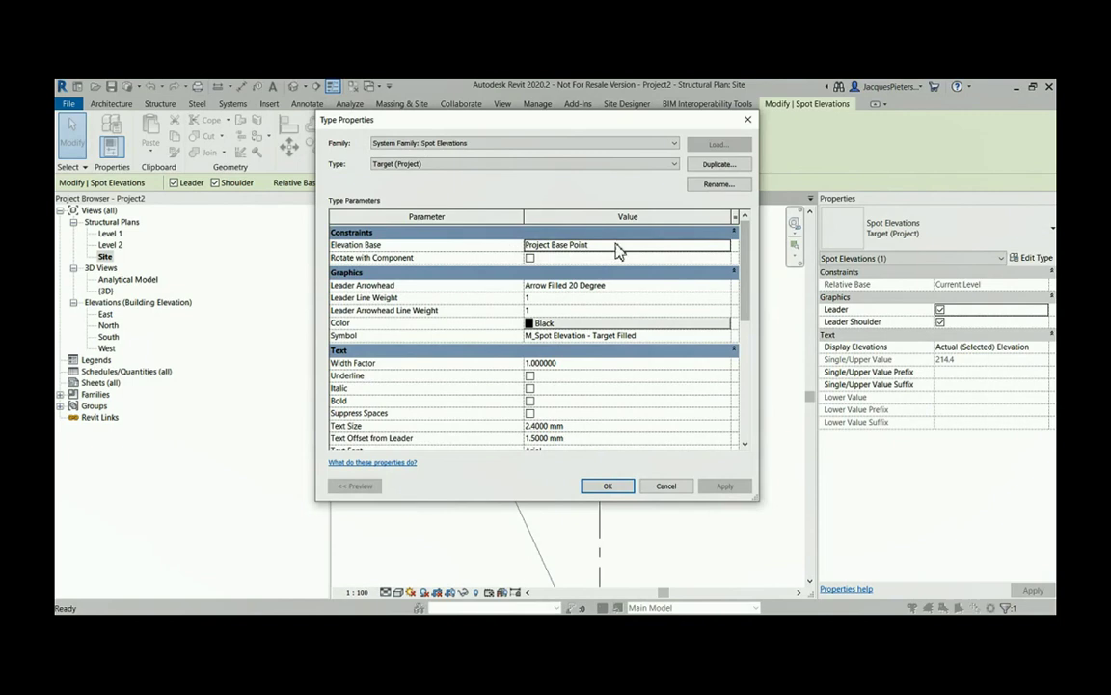
pyautogui.click(718, 247)
pyautogui.click(726, 247)
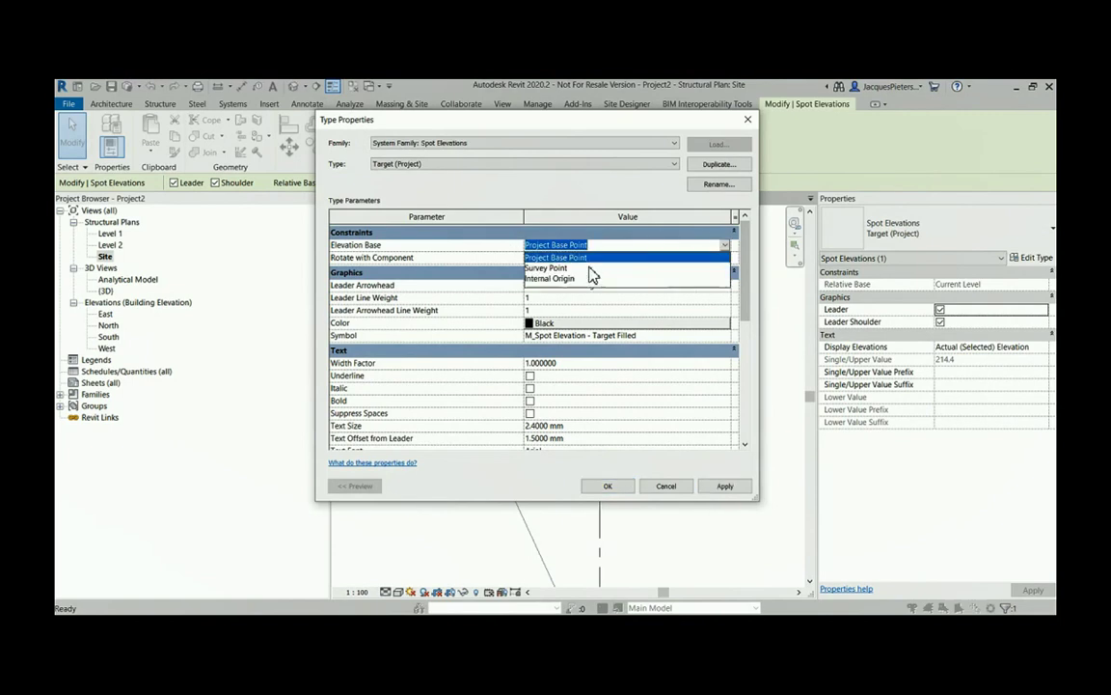
pyautogui.click(542, 262)
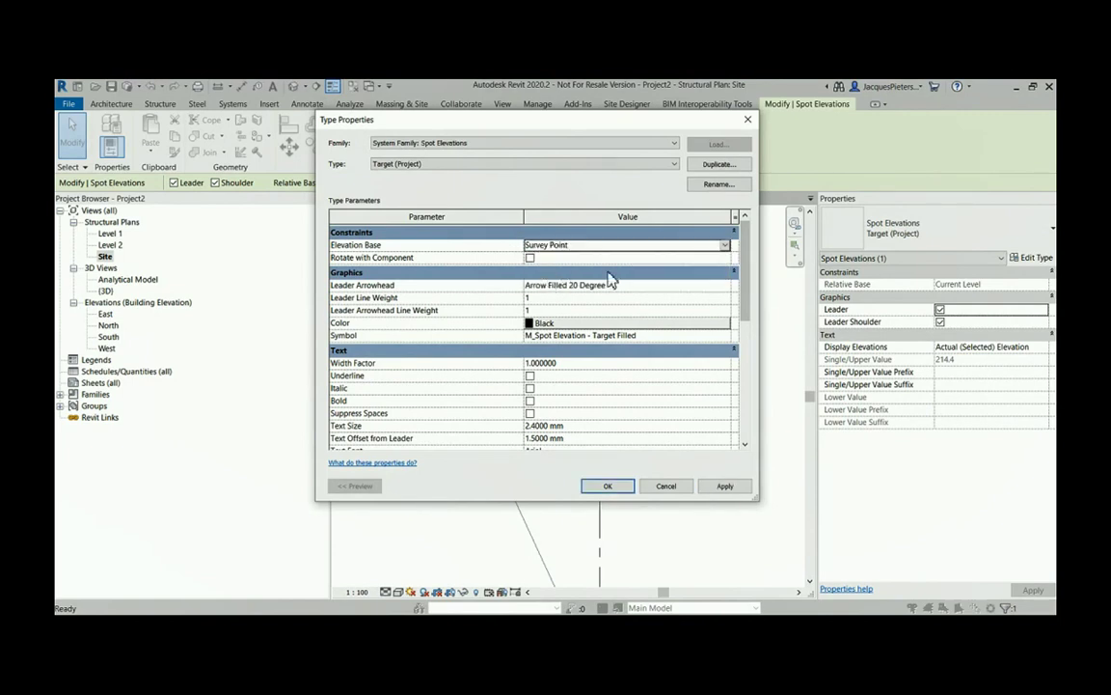
pyautogui.click(714, 486)
pyautogui.click(608, 486)
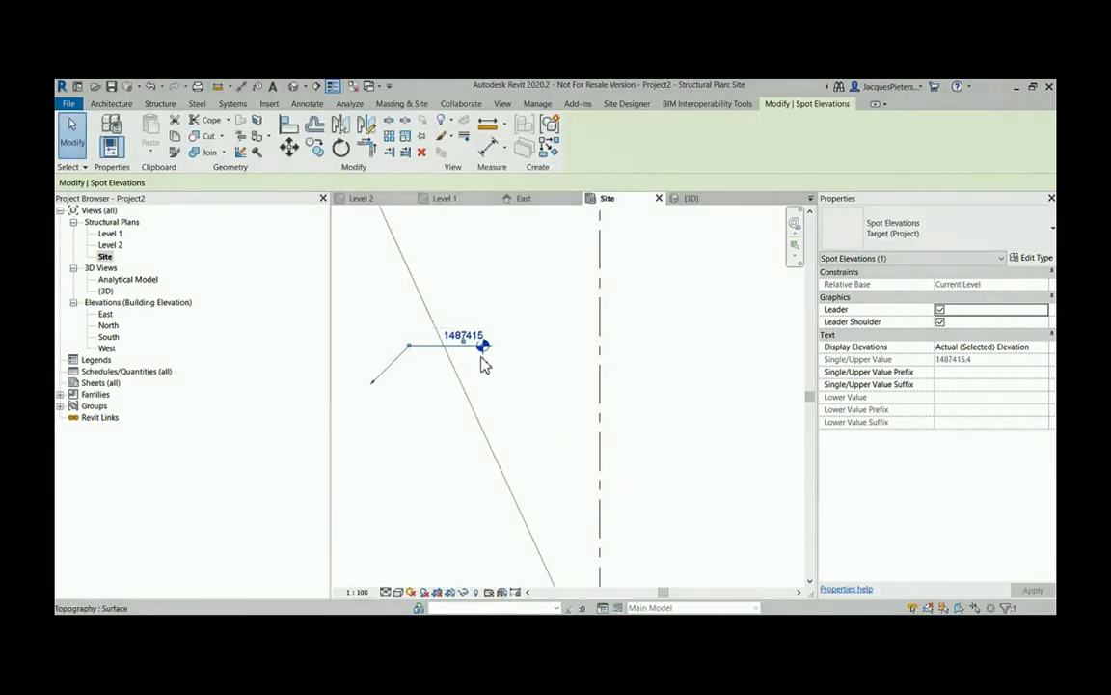
pyautogui.press('Escape')
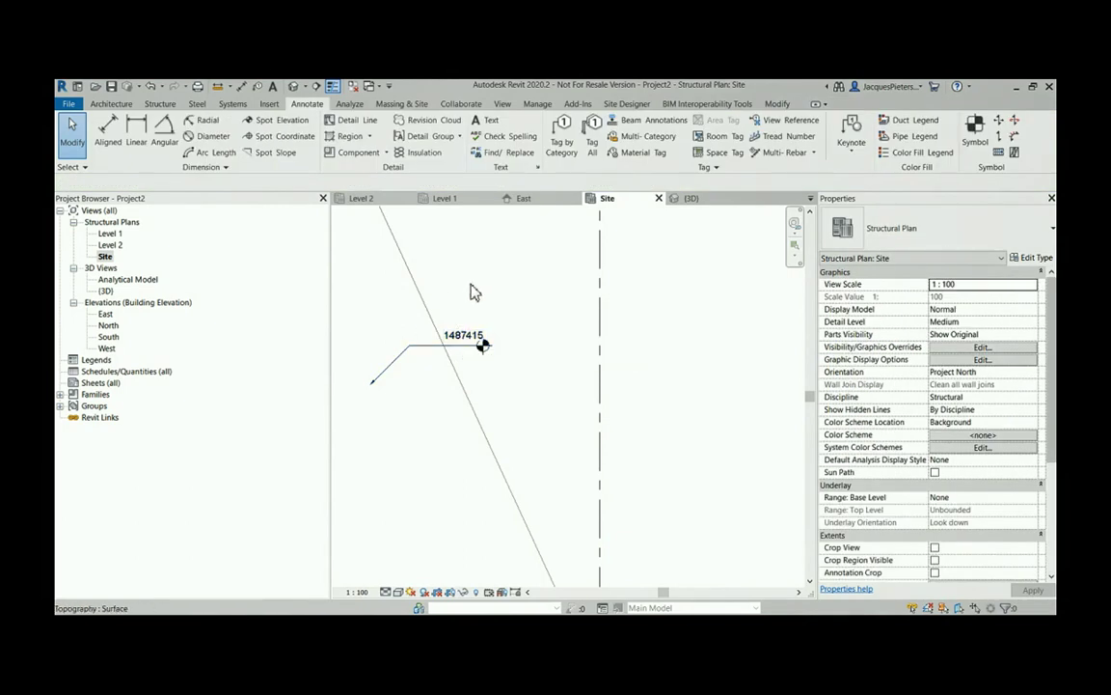
pyautogui.scroll(-3, 464, 348)
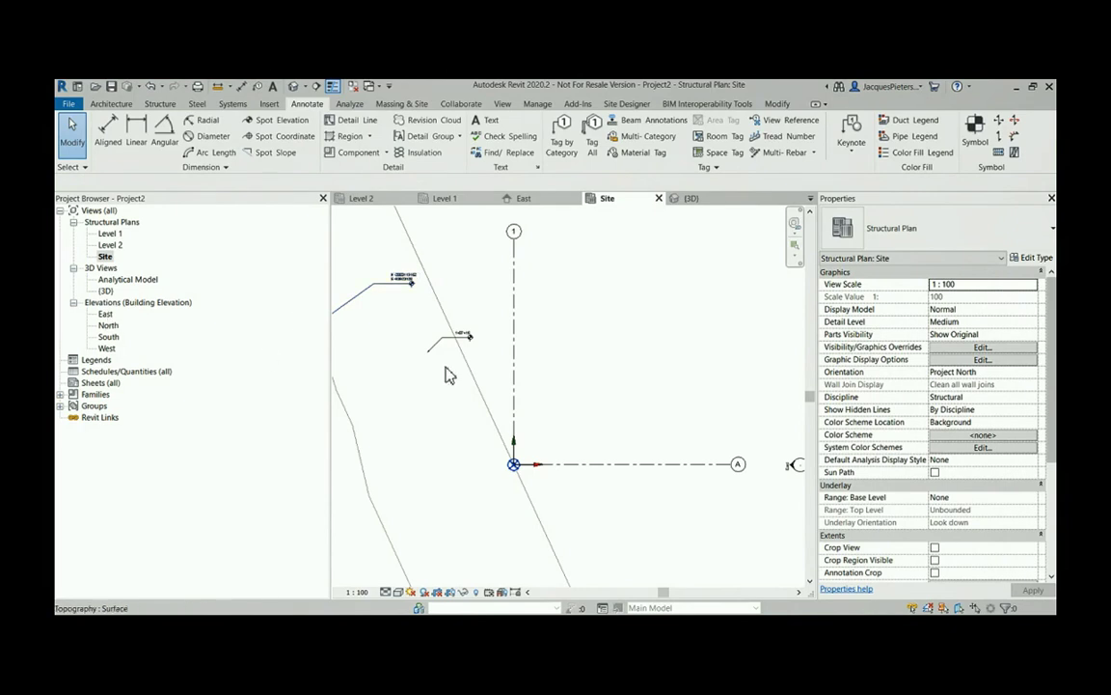
pyautogui.scroll(4, 456, 348)
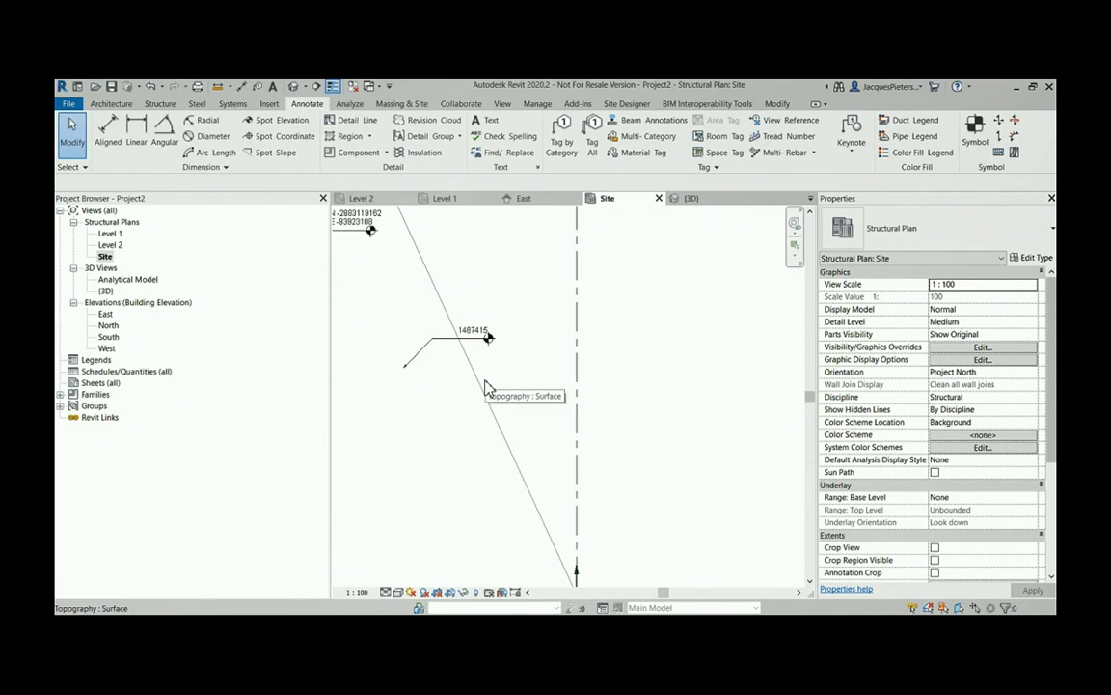
# Step: Label the toposurface contours along a single line running northwest across them, starting just northeast of the project base point
pyautogui.click(402, 103)
pyautogui.scroll(-5, 563, 379)
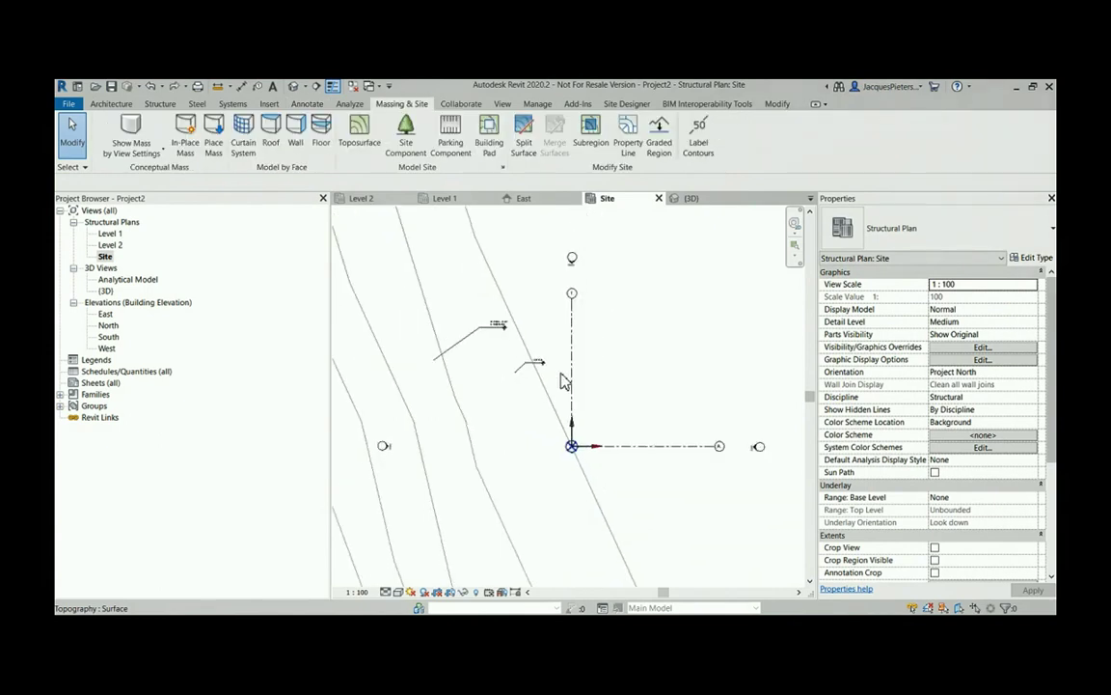
pyautogui.scroll(-4, 546, 368)
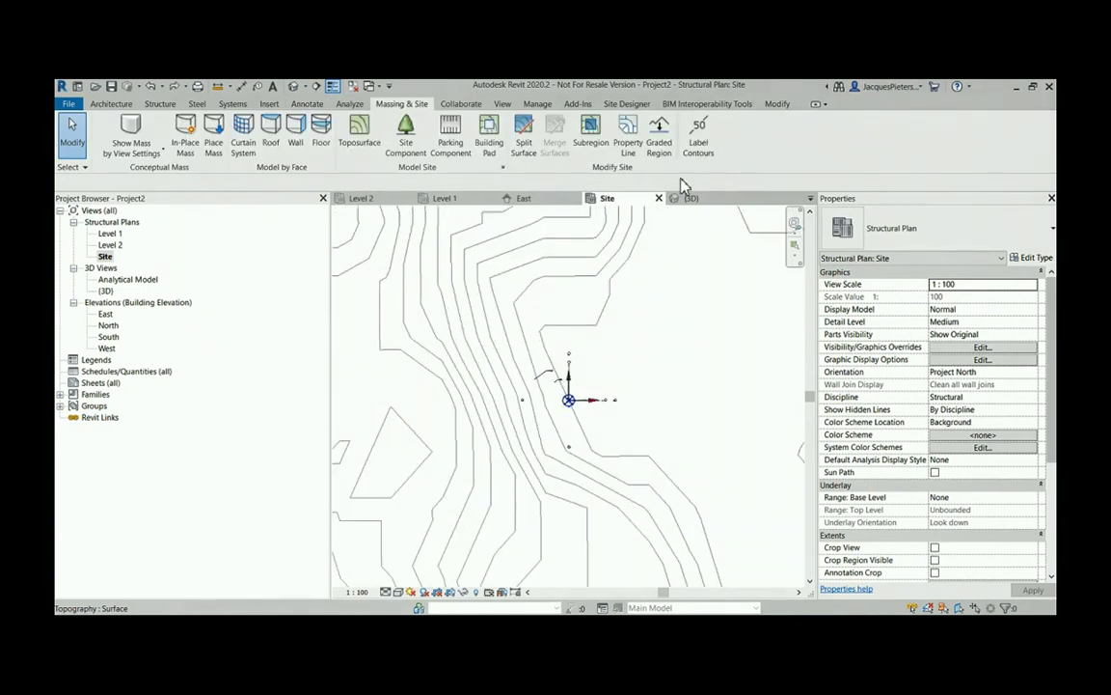
pyautogui.click(701, 138)
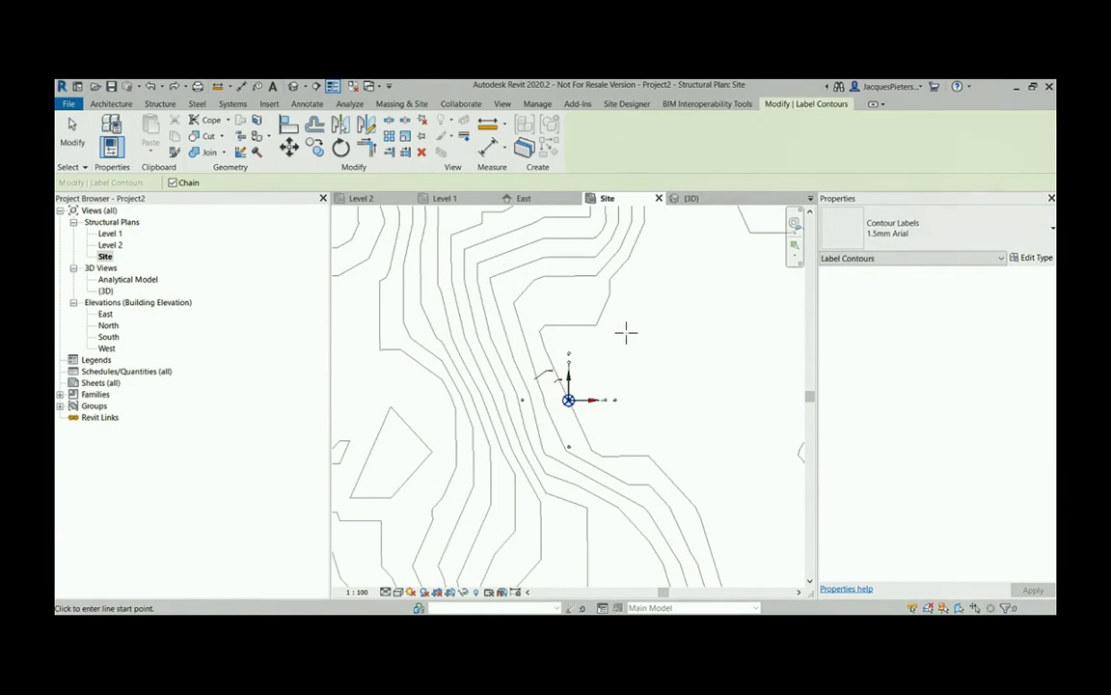
pyautogui.click(624, 329)
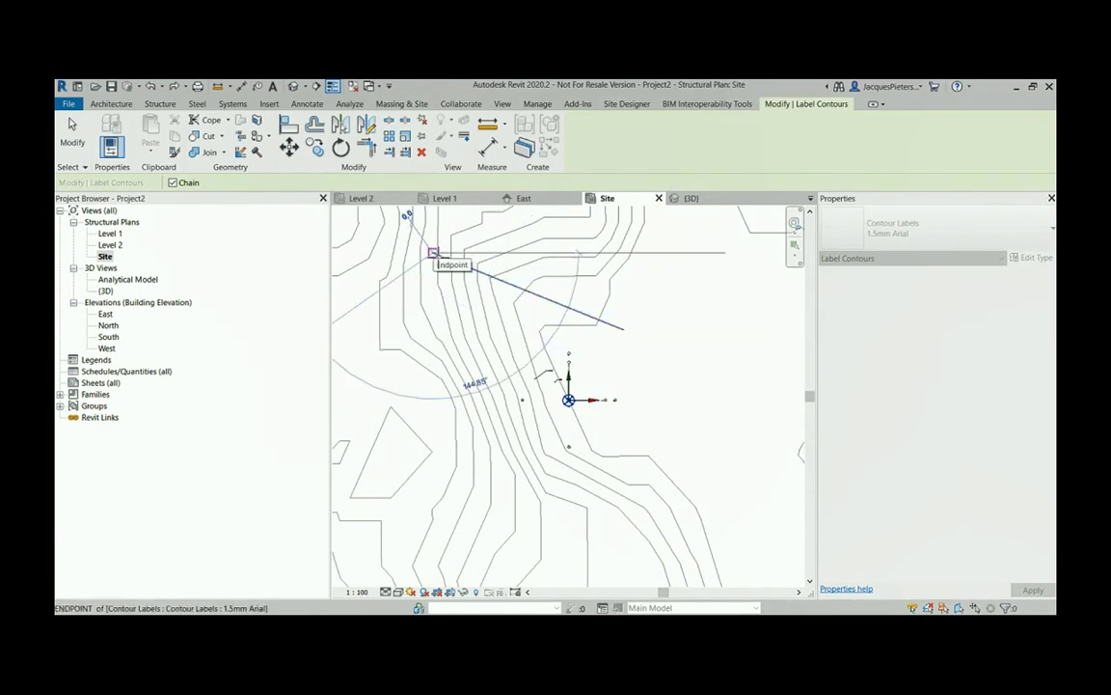
pyautogui.rightClick(433, 253)
pyautogui.click(451, 257)
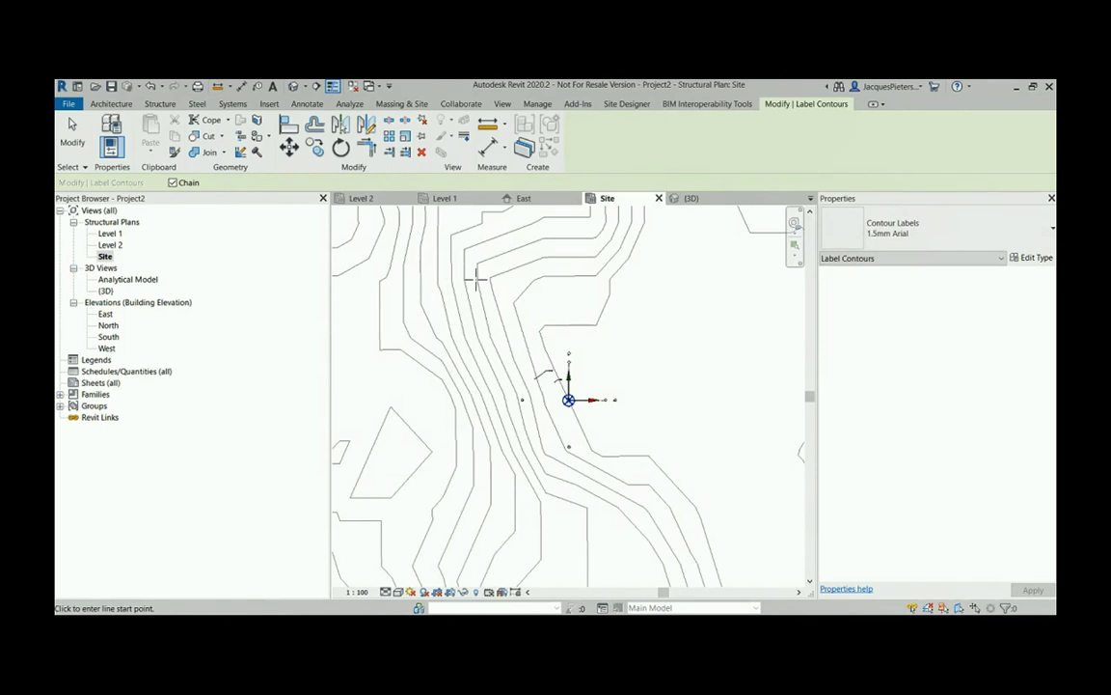
pyautogui.scroll(5, 617, 331)
pyautogui.press('Escape')
pyautogui.press('Escape')
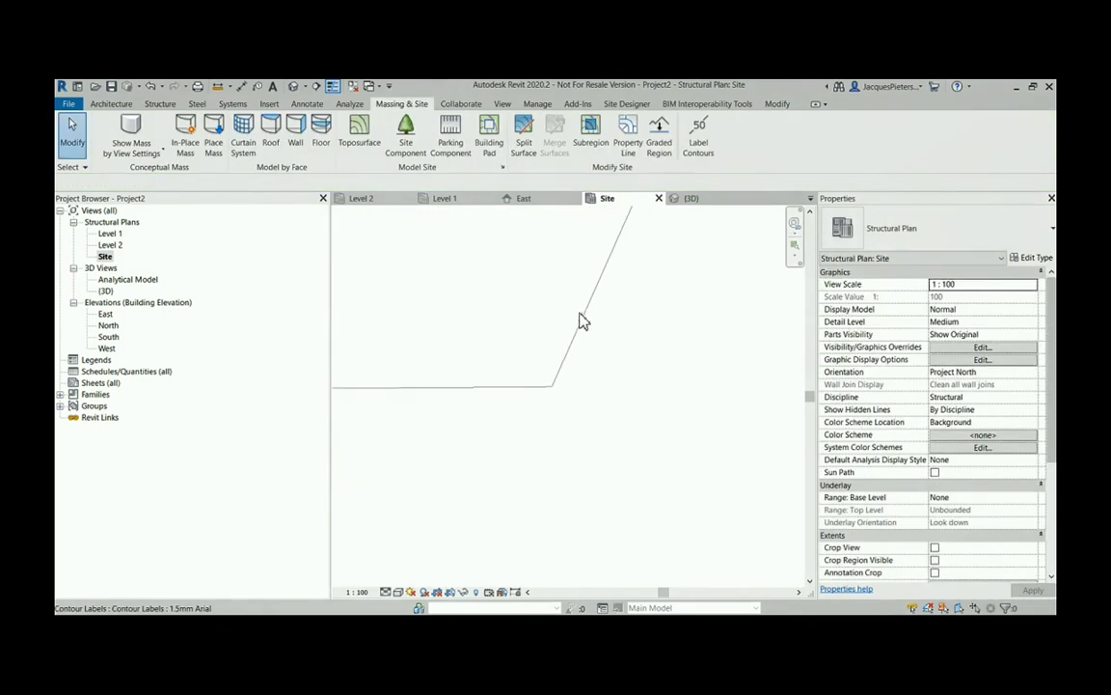
# Step: Set the placed contour labels' type to a 15 mm text size and an Elevation Base of Survey Point
pyautogui.scroll(2, 583, 324)
pyautogui.click(596, 313)
pyautogui.scroll(-1, 569, 381)
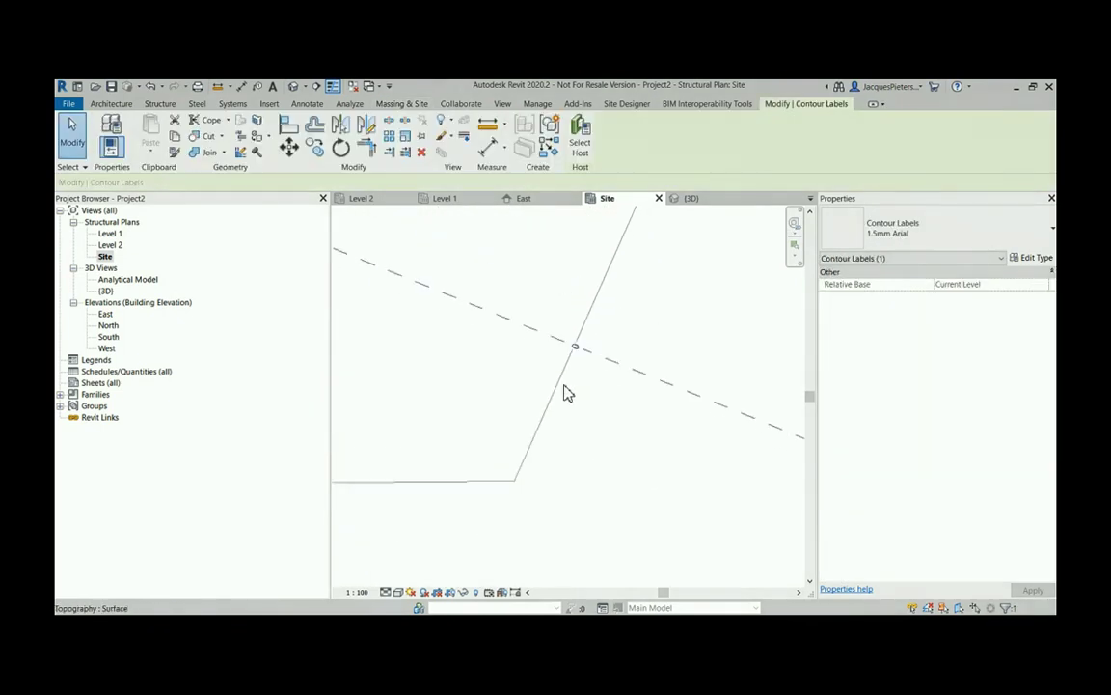
pyautogui.scroll(-3, 562, 391)
pyautogui.scroll(-1, 387, 330)
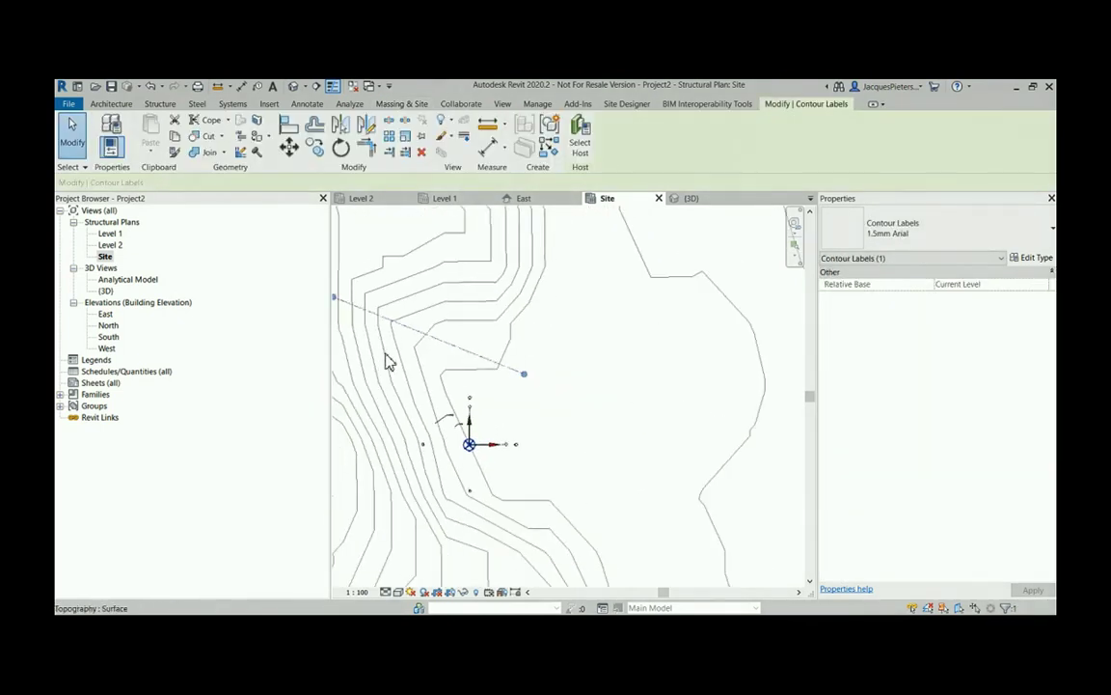
pyautogui.click(1038, 261)
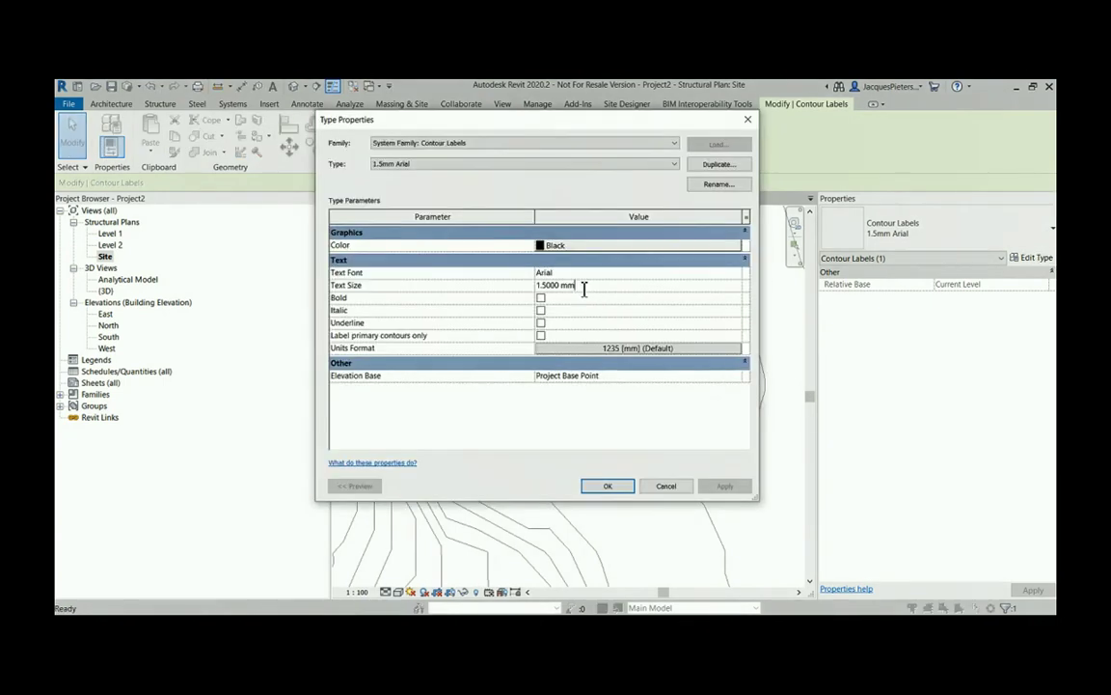
pyautogui.moveTo(596, 287); pyautogui.dragTo(512, 300)
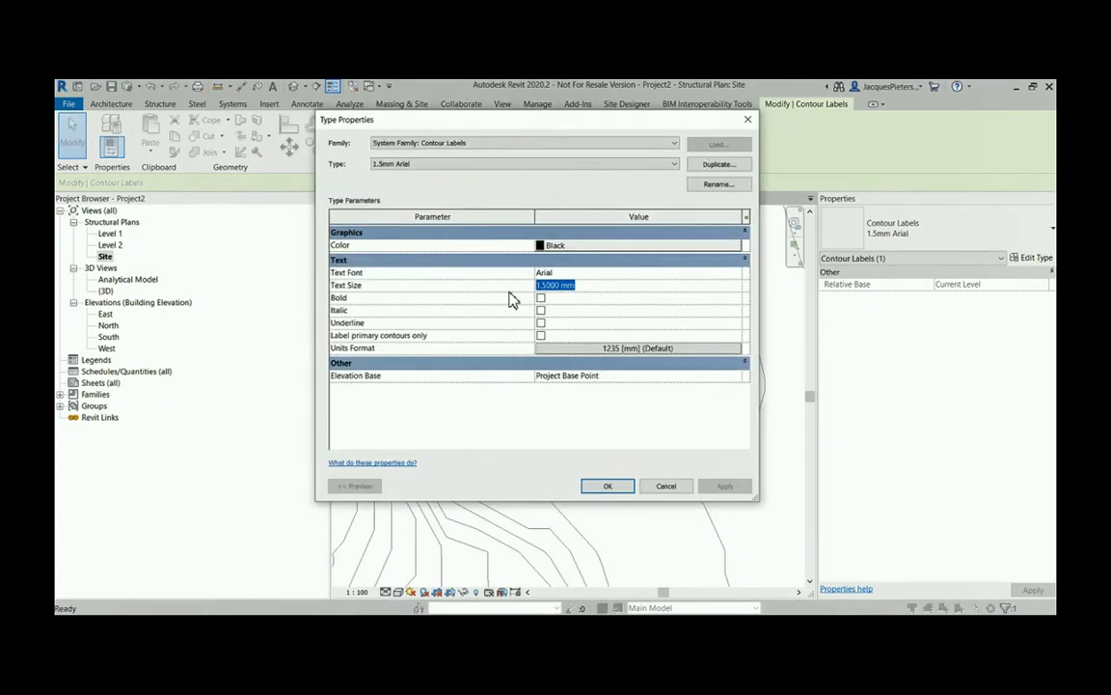
pyautogui.write('15')
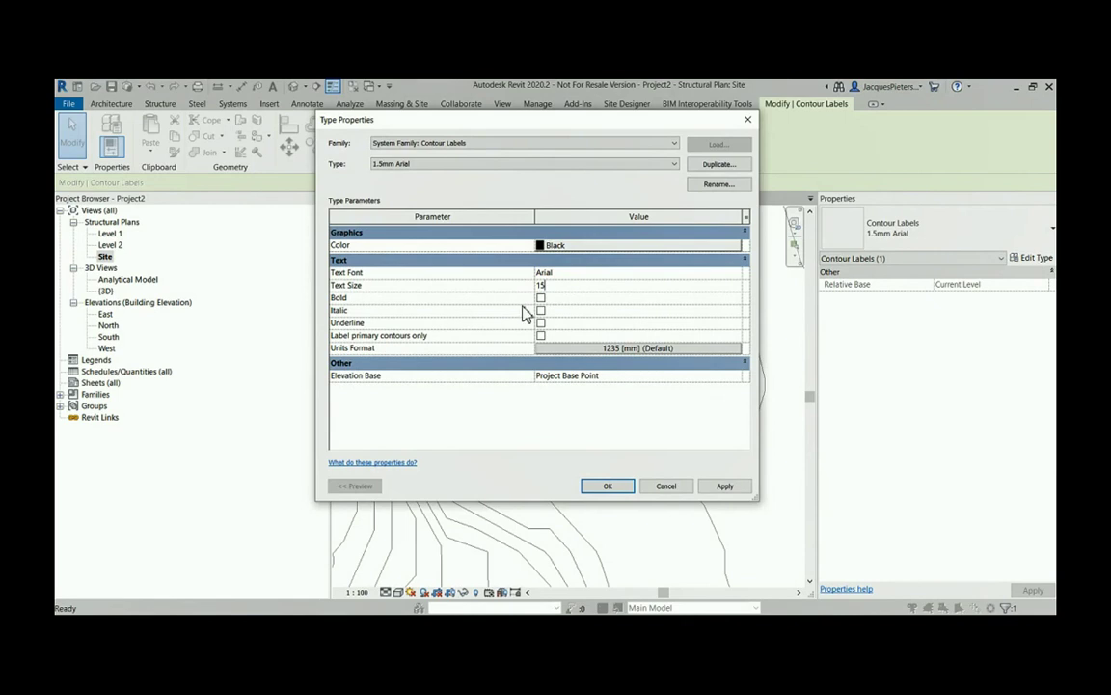
pyautogui.click(579, 379)
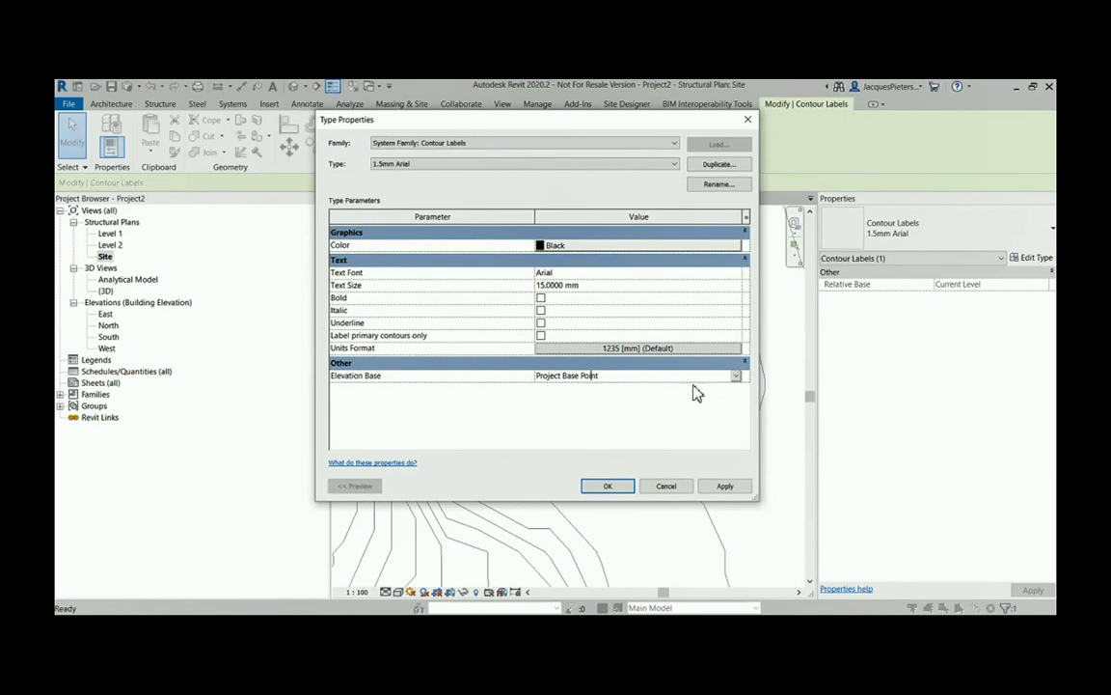
pyautogui.click(736, 377)
pyautogui.click(576, 396)
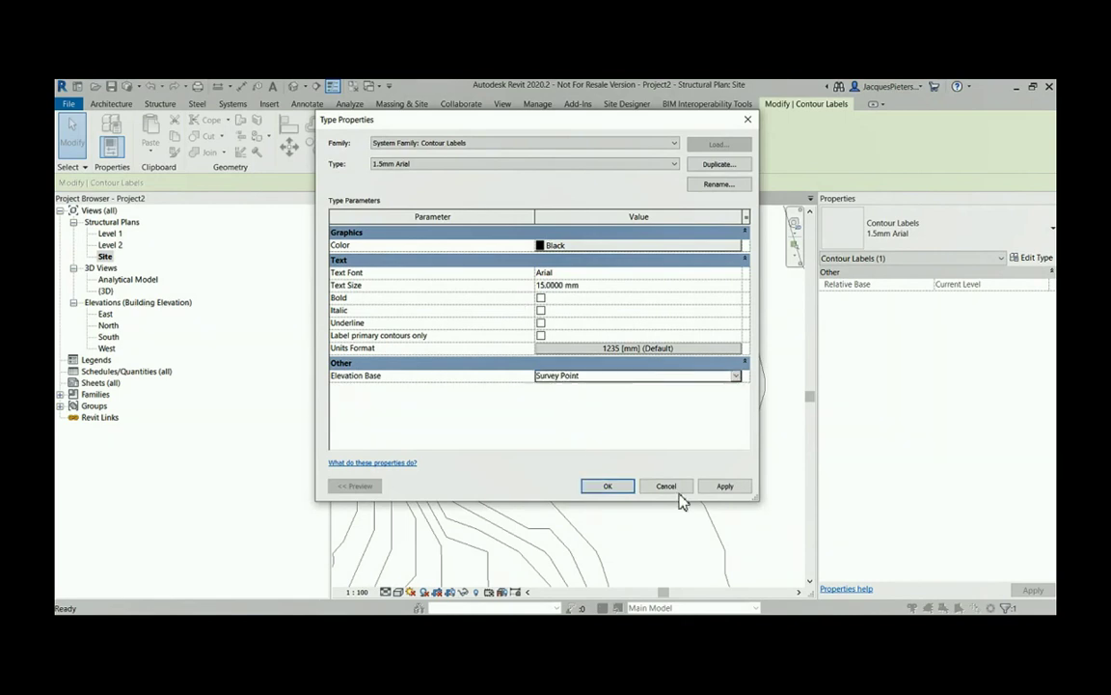
pyautogui.click(726, 488)
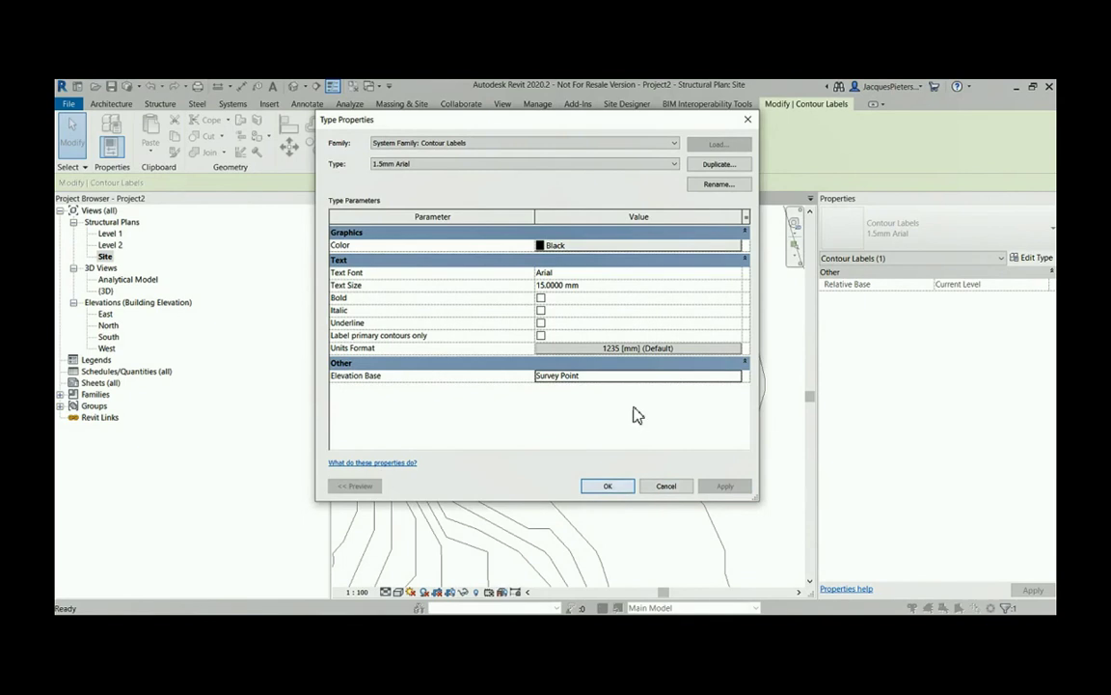
# Step: Override the contour label type's project units format with Meters rounded to 2 decimal places
pyautogui.click(681, 349)
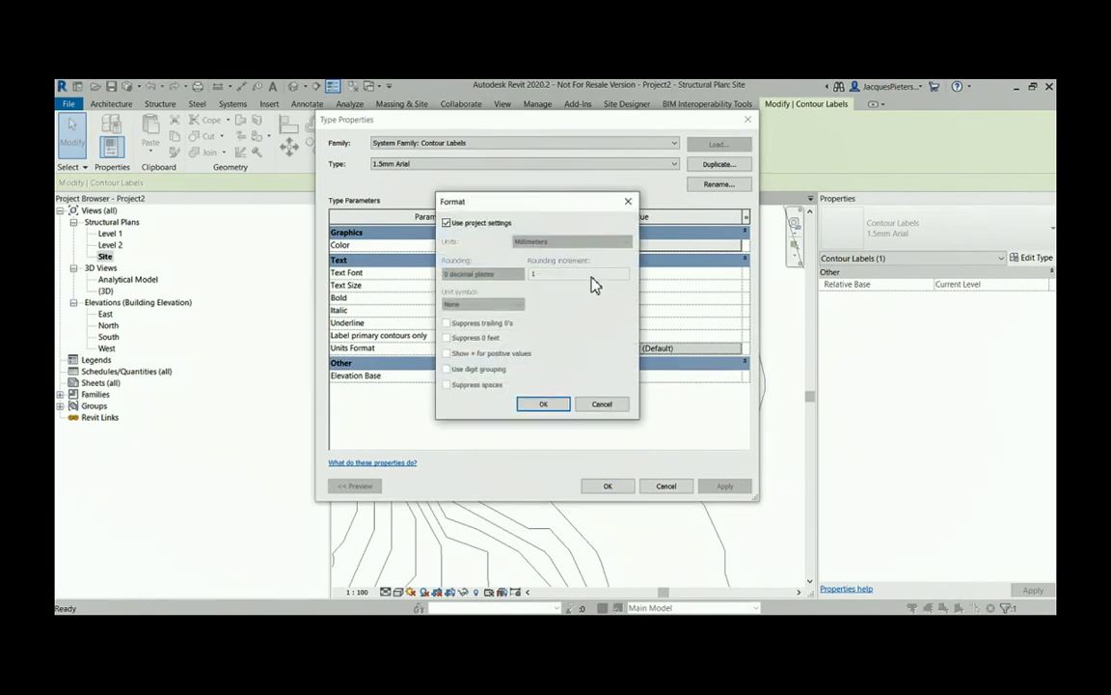
pyautogui.click(447, 223)
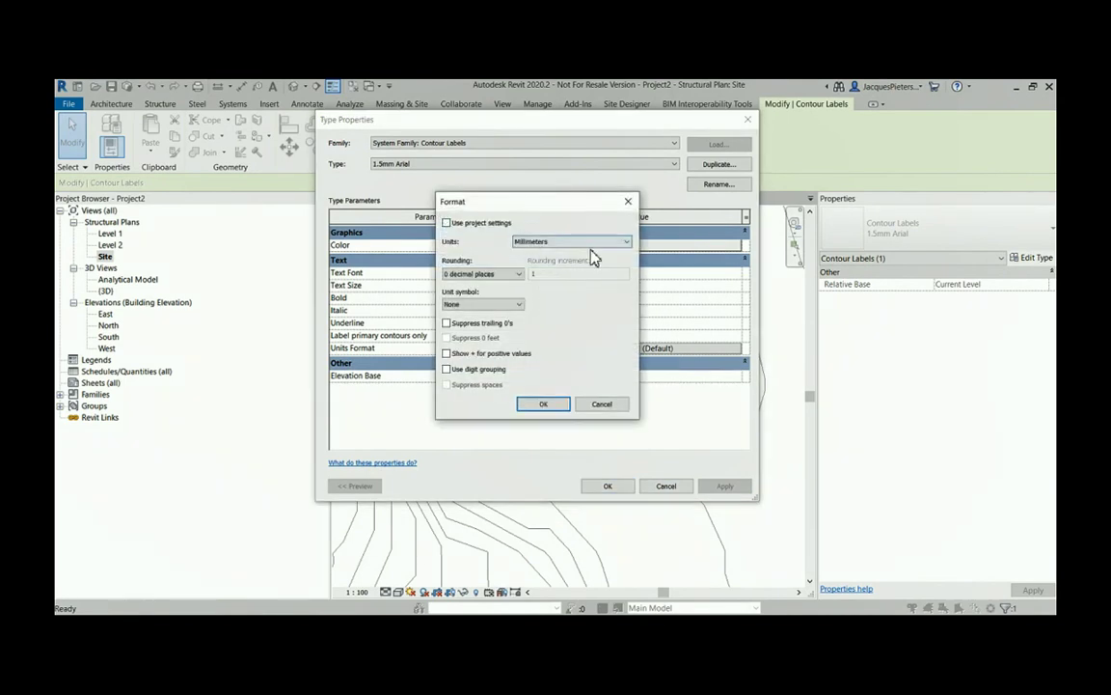
pyautogui.click(574, 241)
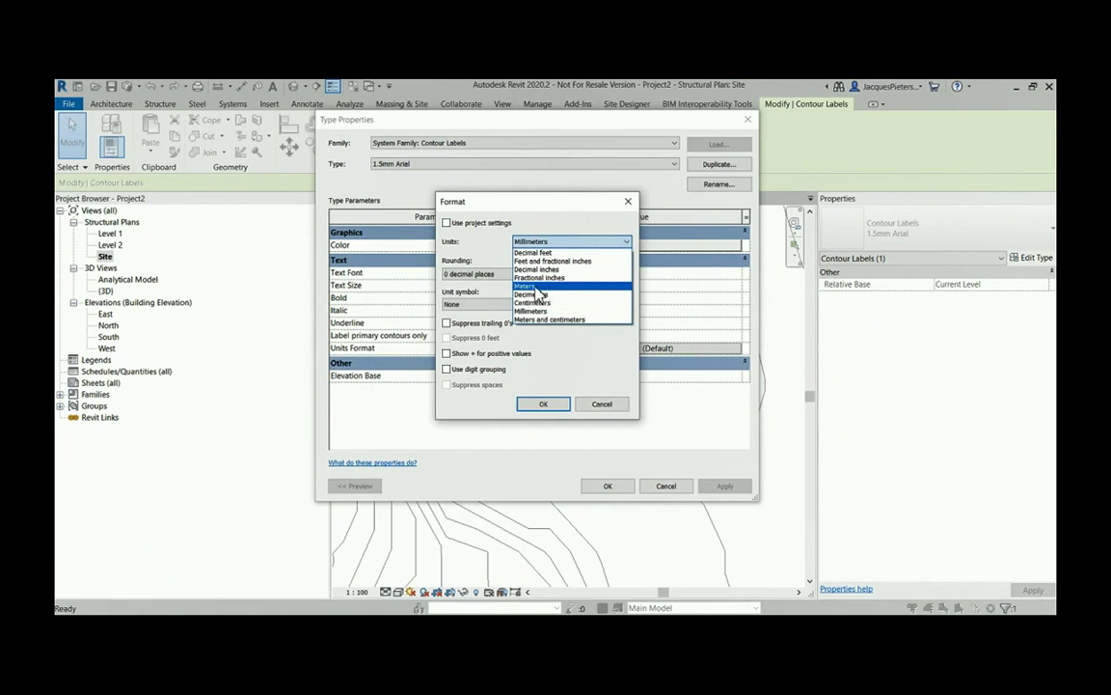
pyautogui.click(537, 285)
pyautogui.click(508, 277)
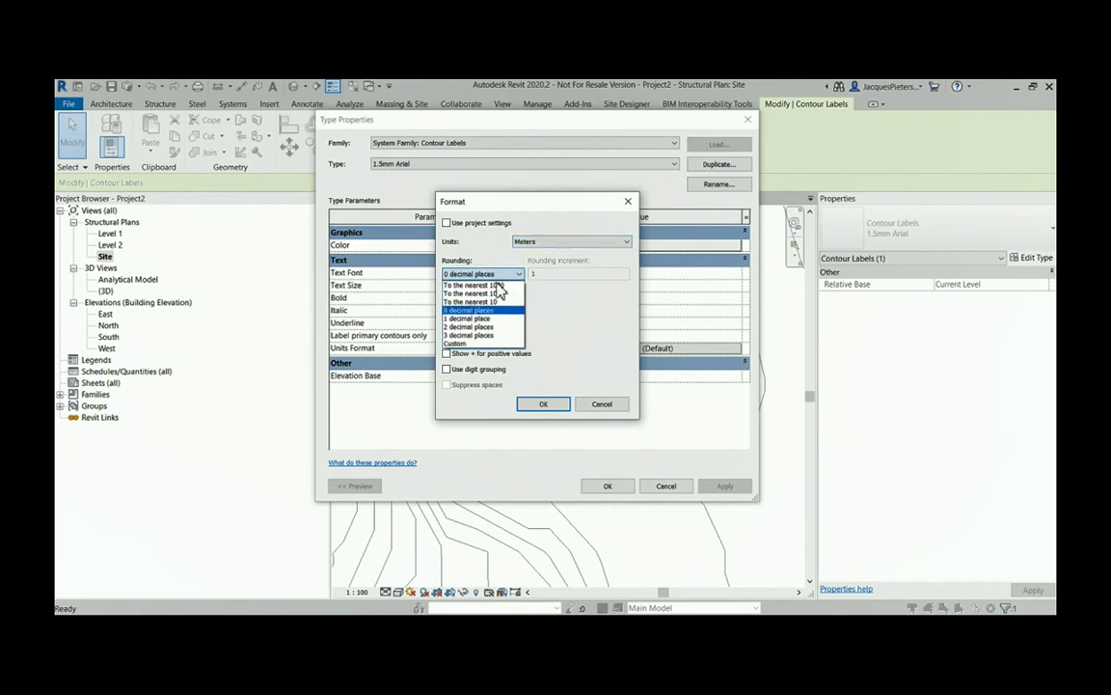
pyautogui.click(495, 325)
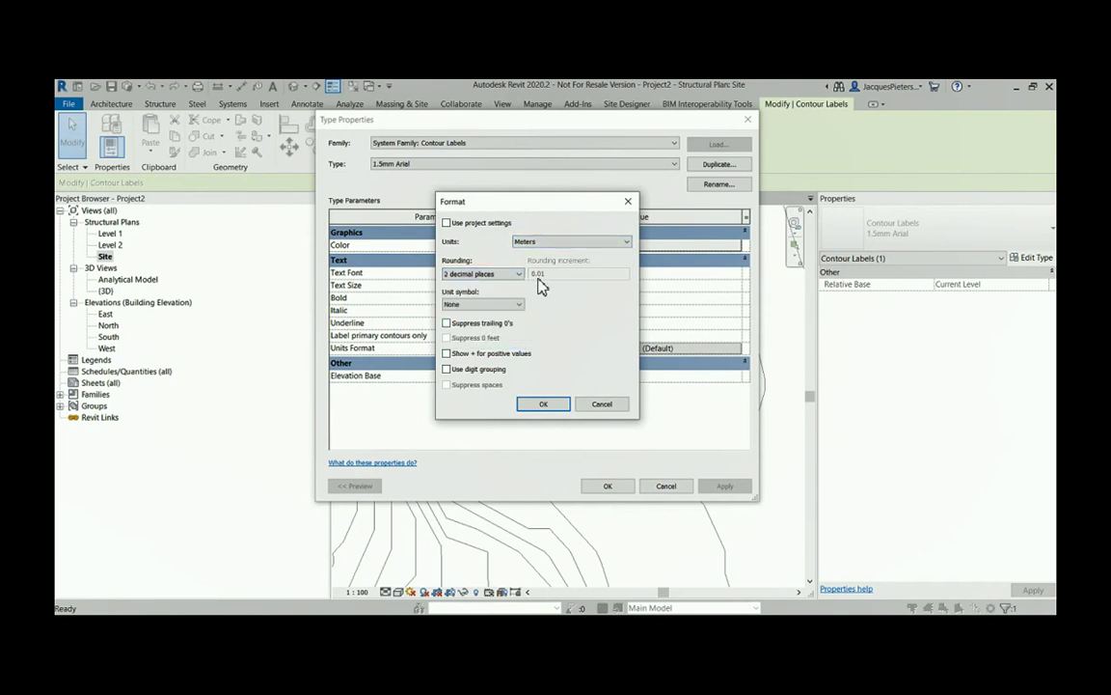
pyautogui.click(542, 405)
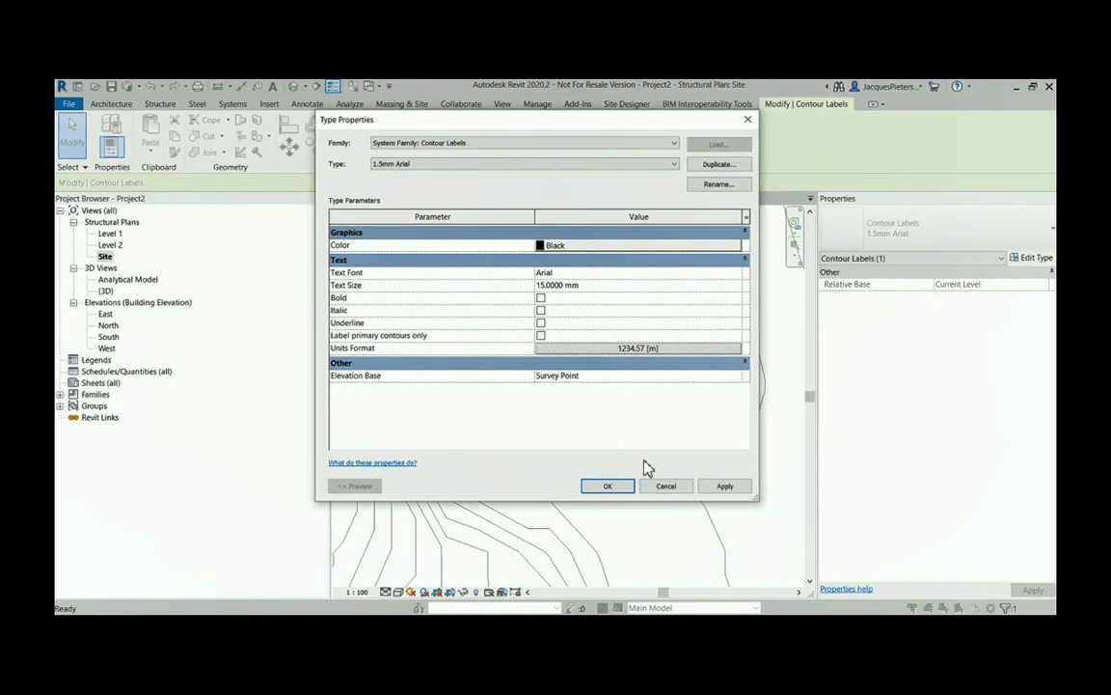
pyautogui.click(618, 489)
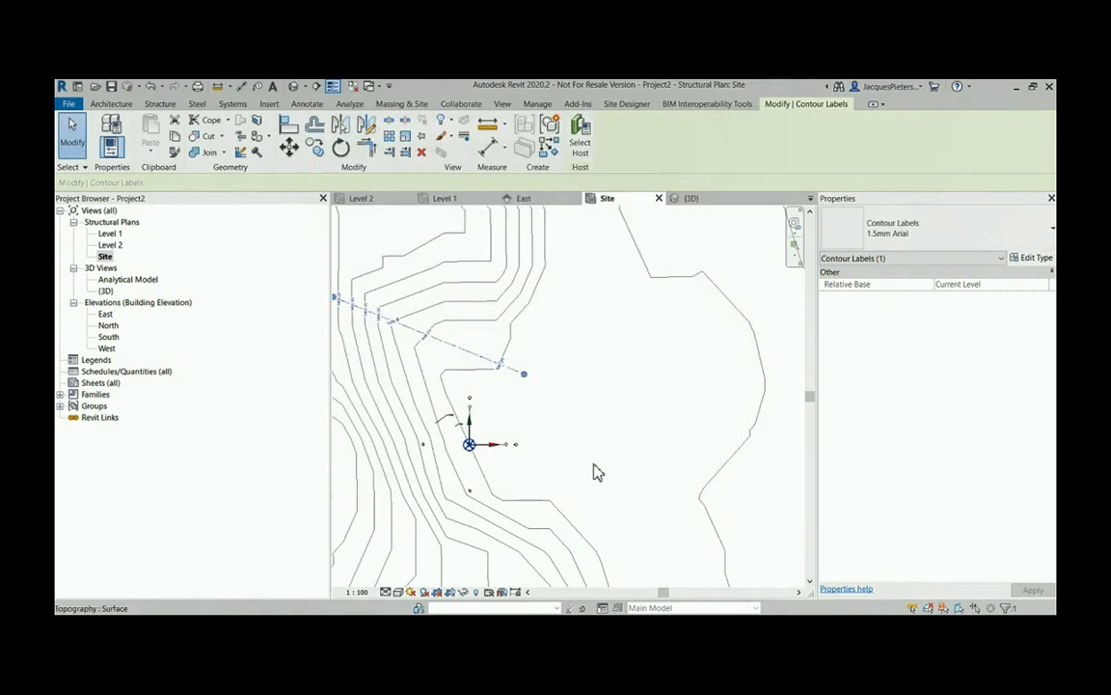
# Step: Examine the elevation labels along the contours north and northwest of the project base point
pyautogui.moveTo(427, 325); pyautogui.dragTo(615, 338, button='middle')
pyautogui.press('Escape')
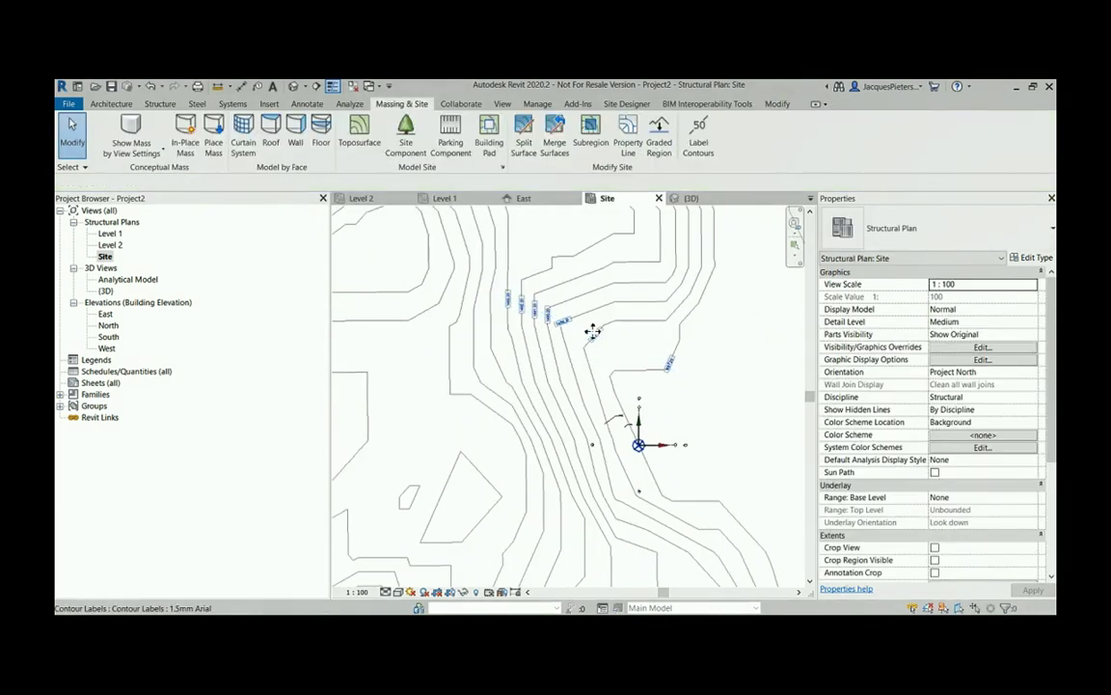
pyautogui.scroll(5, 598, 342)
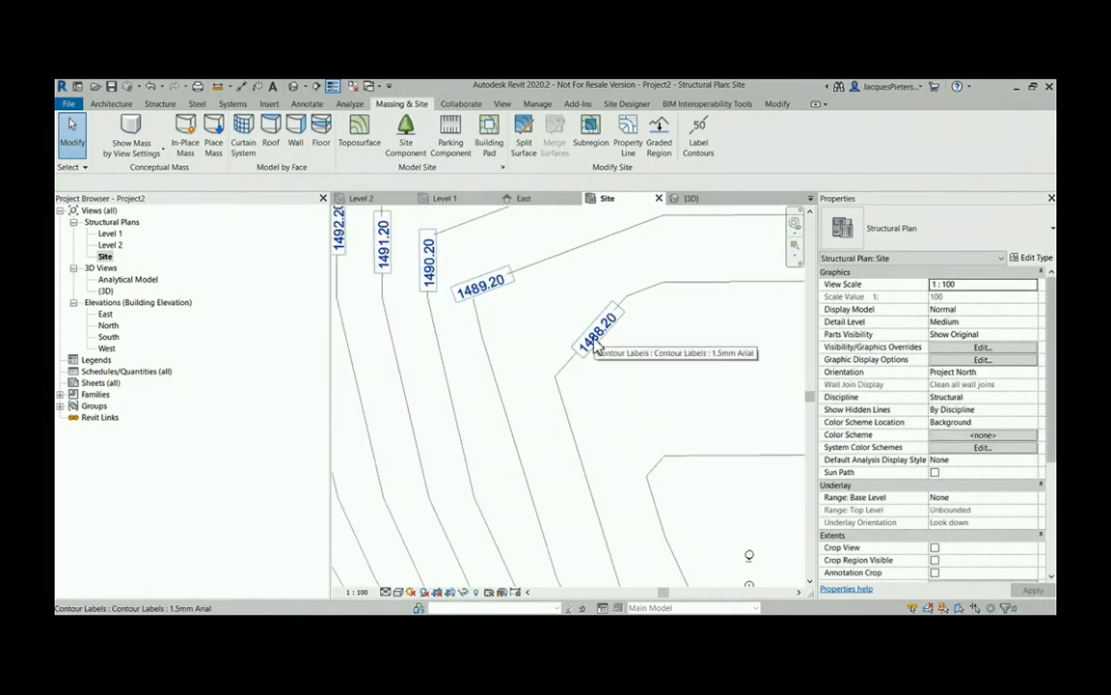
pyautogui.scroll(-1, 598, 347)
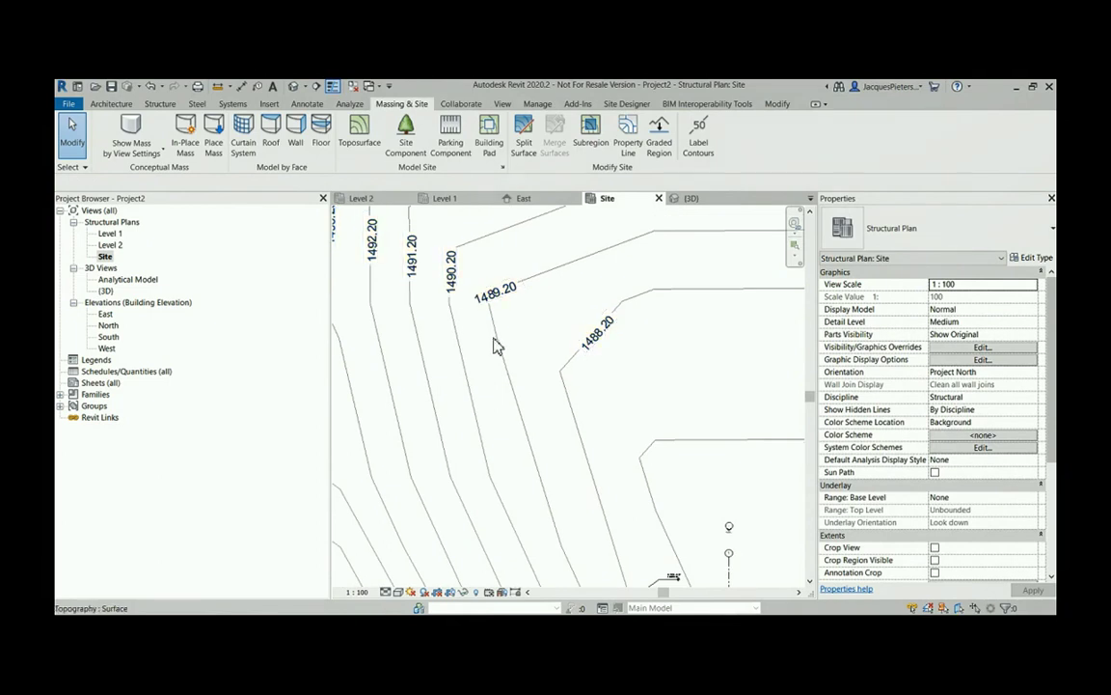
pyautogui.scroll(-1, 526, 338)
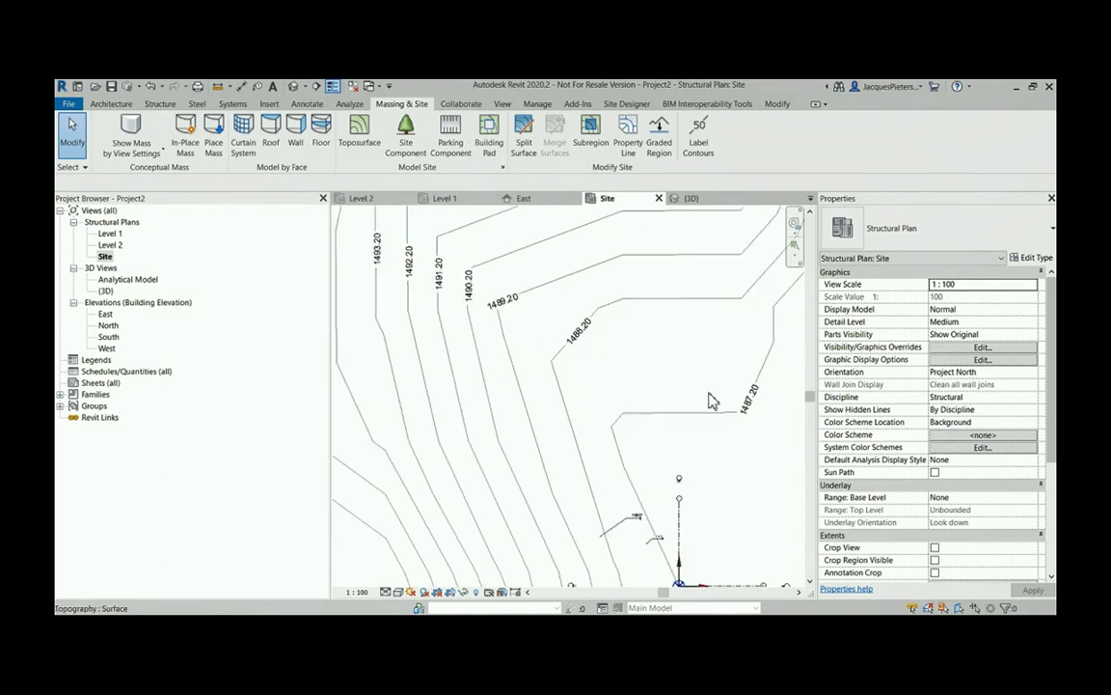
pyautogui.scroll(-2, 657, 414)
pyautogui.scroll(-4, 516, 352)
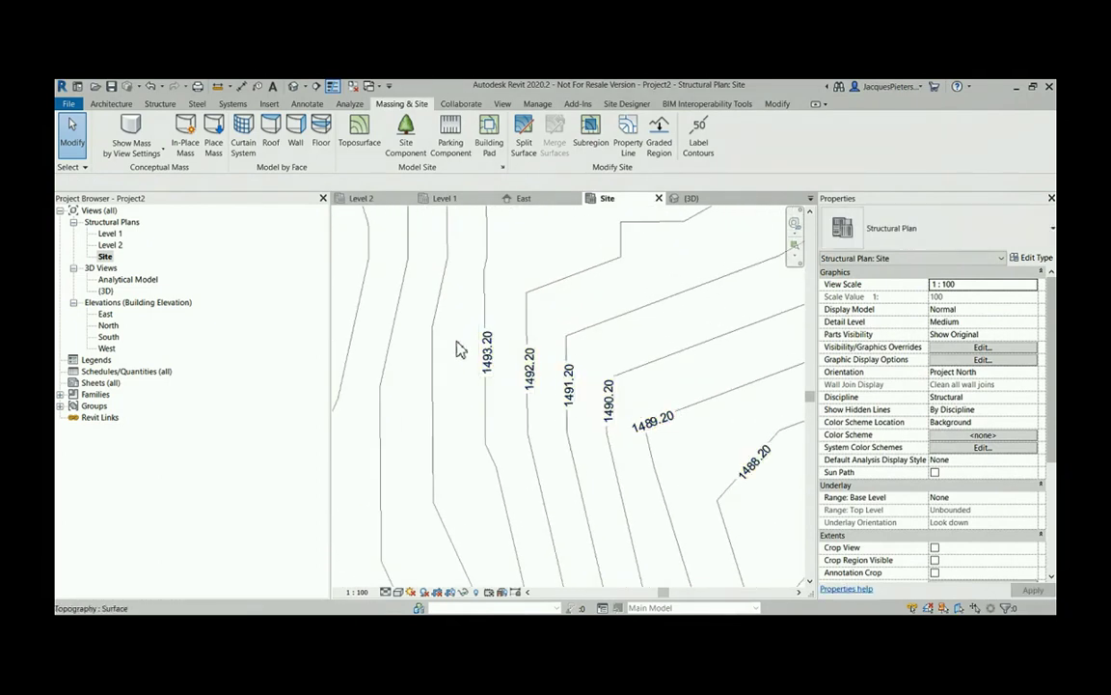
pyautogui.scroll(3, 572, 377)
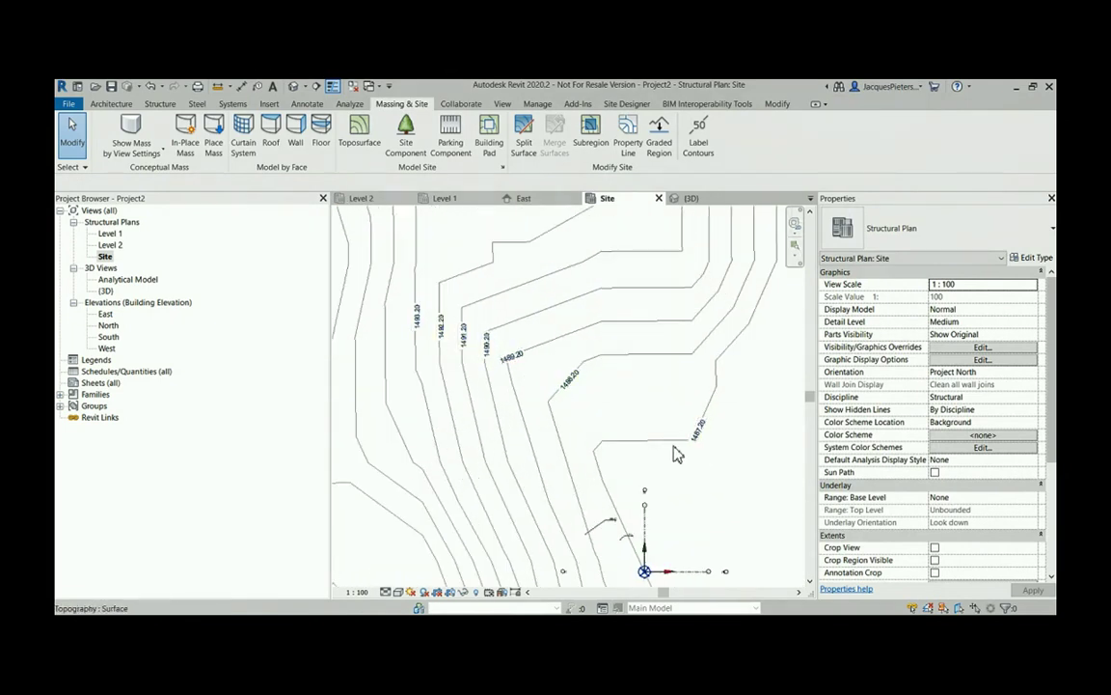
pyautogui.click(674, 456)
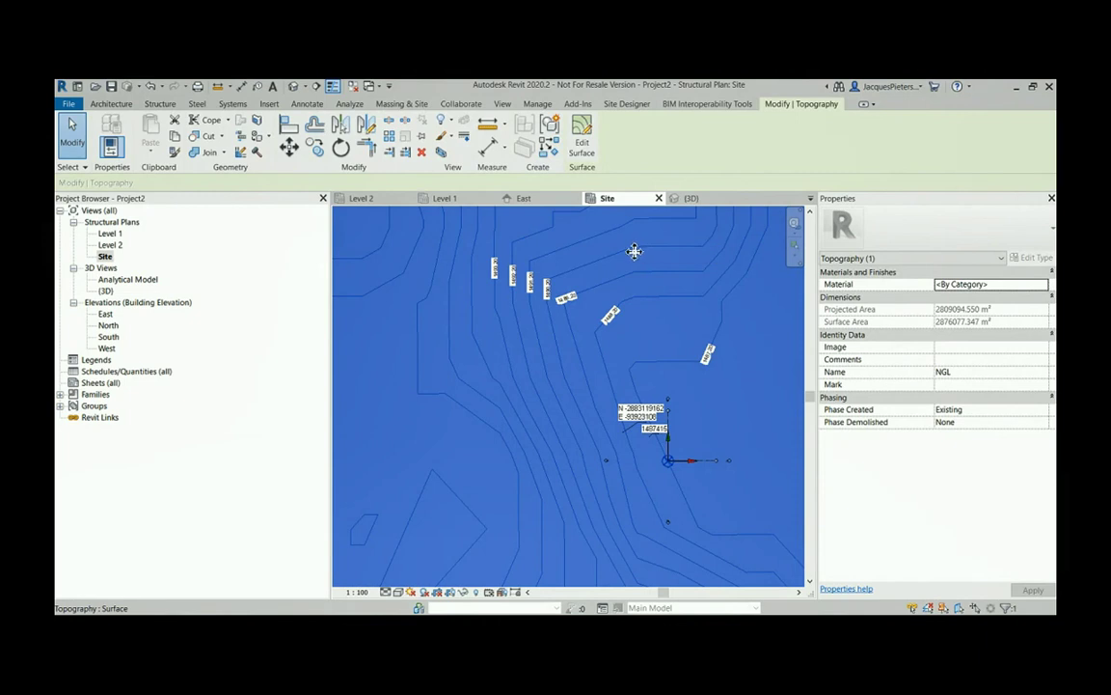
pyautogui.press('Escape')
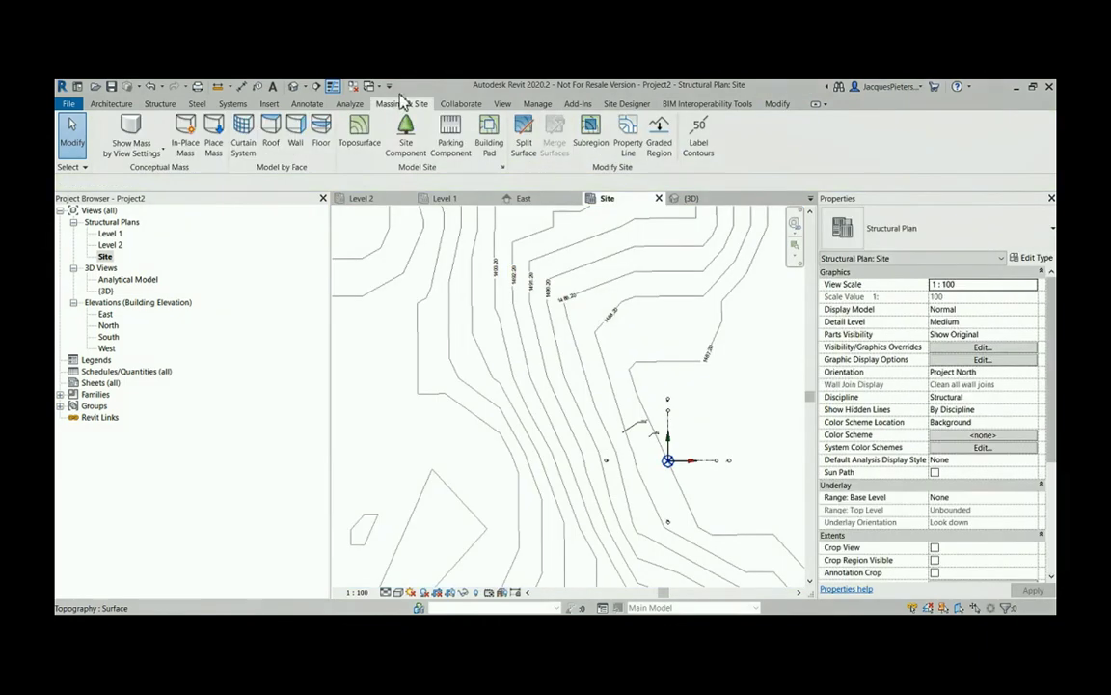
# Step: Set the contour line display interval to 1000 in the Site Settings and apply it to the toposurface
pyautogui.click(502, 167)
pyautogui.moveTo(417, 120); pyautogui.dragTo(270, 239)
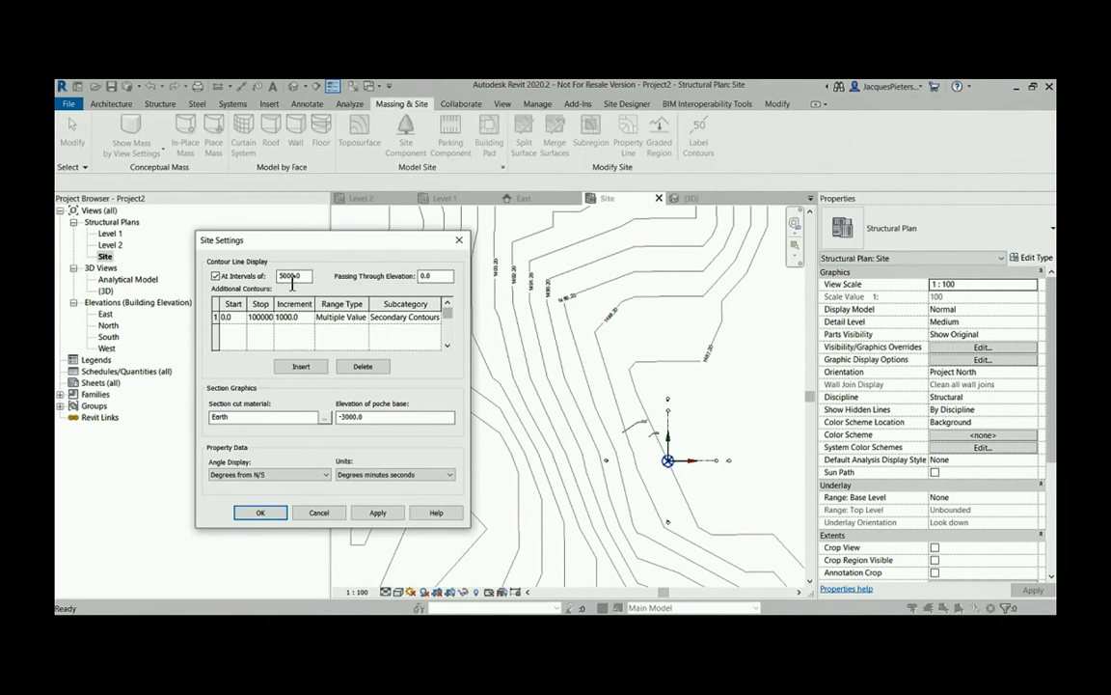
pyautogui.moveTo(309, 280); pyautogui.dragTo(271, 281)
pyautogui.write('1000')
pyautogui.click(377, 512)
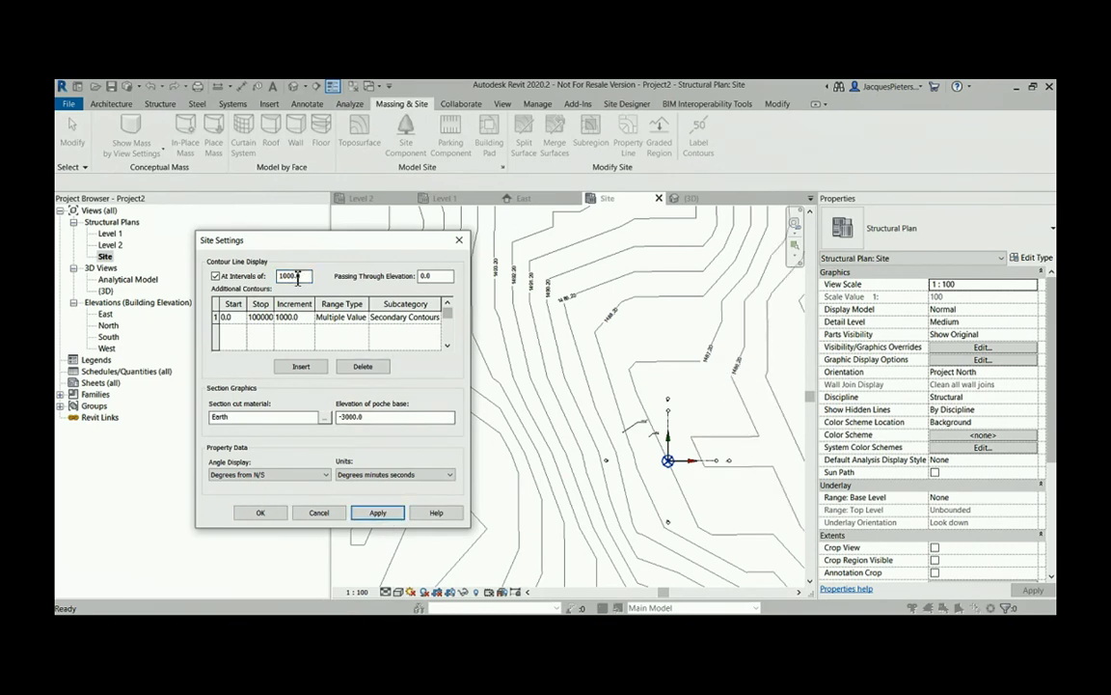
# Step: Reduce the contour line display interval to 500 and apply it
pyautogui.moveTo(298, 277); pyautogui.dragTo(263, 280)
pyautogui.write('50')
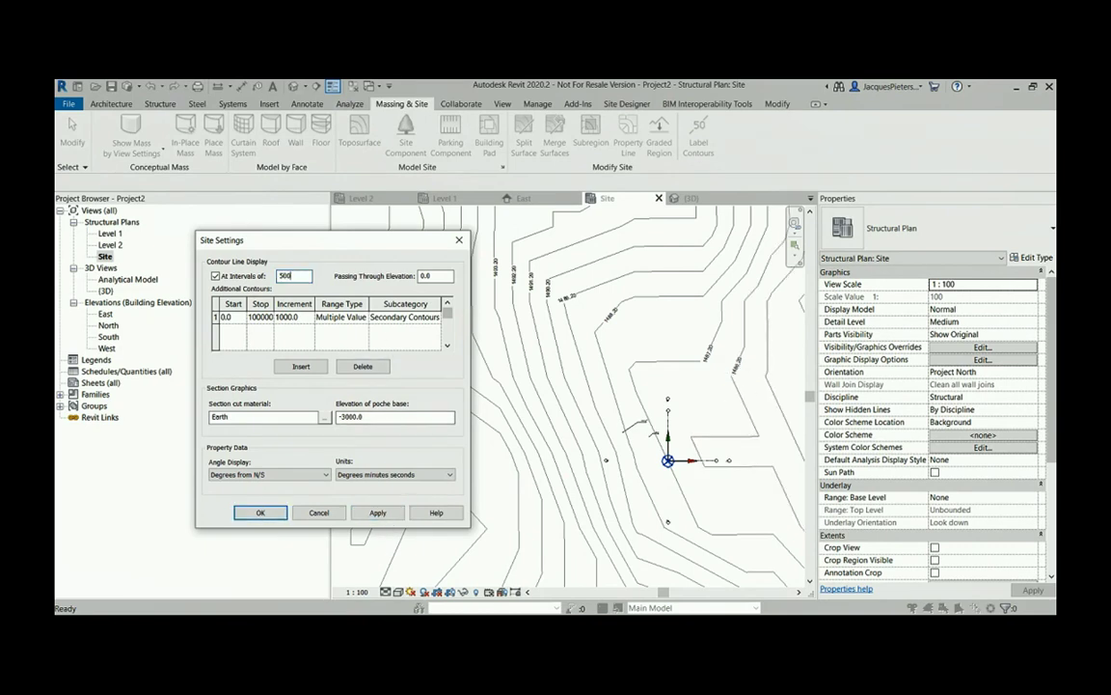
pyautogui.write('0')
pyautogui.click(377, 513)
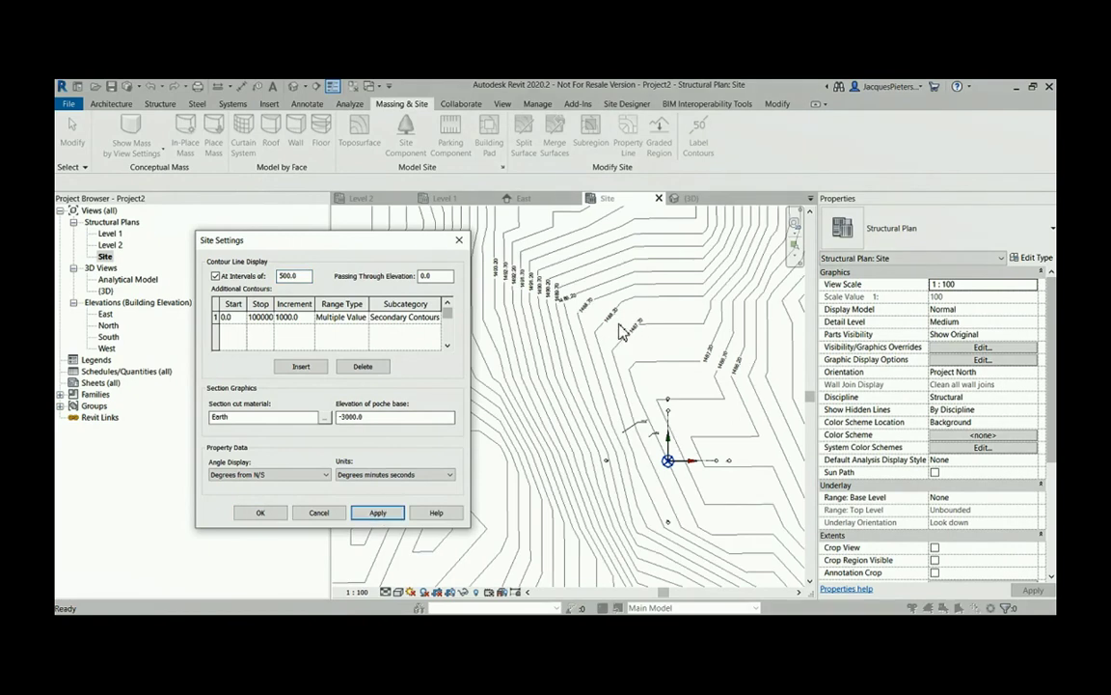
# Step: Assign the existing additional contour range to Primary Contours and set its increment to 5000
pyautogui.doubleClick(289, 276)
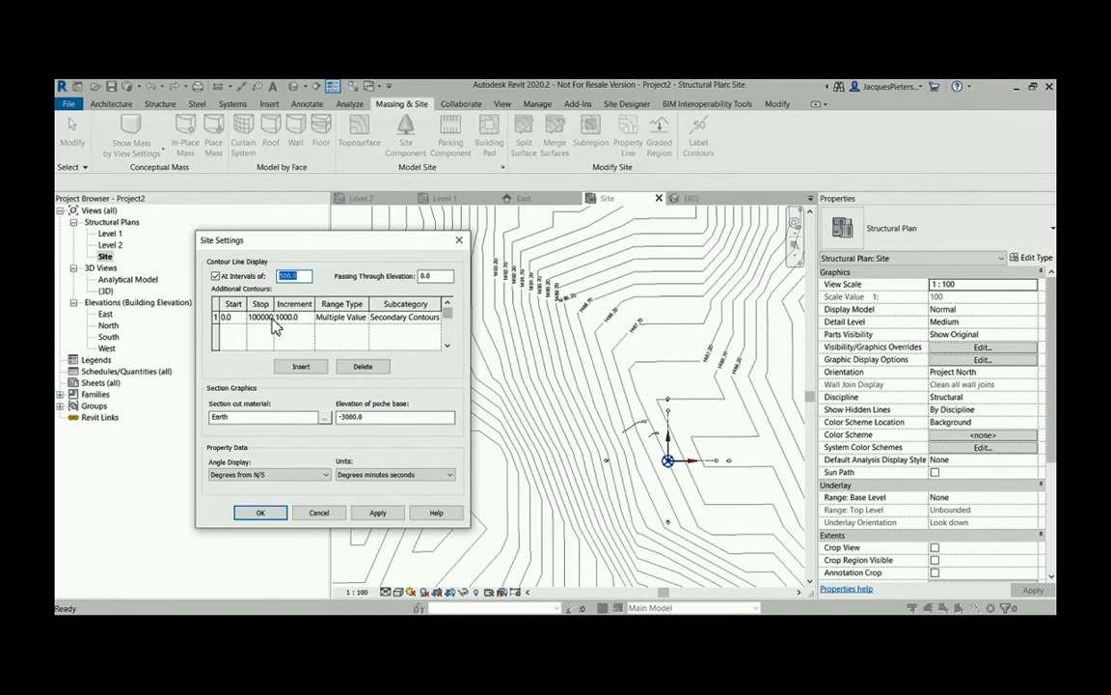
pyautogui.click(386, 318)
pyautogui.click(437, 318)
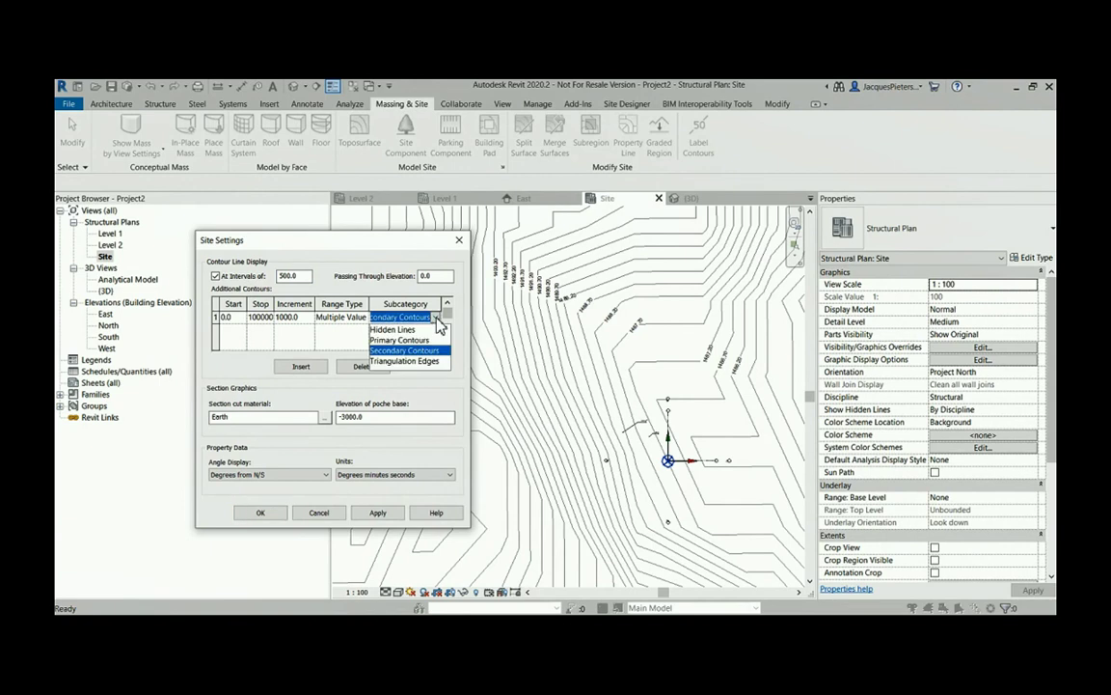
pyautogui.click(400, 339)
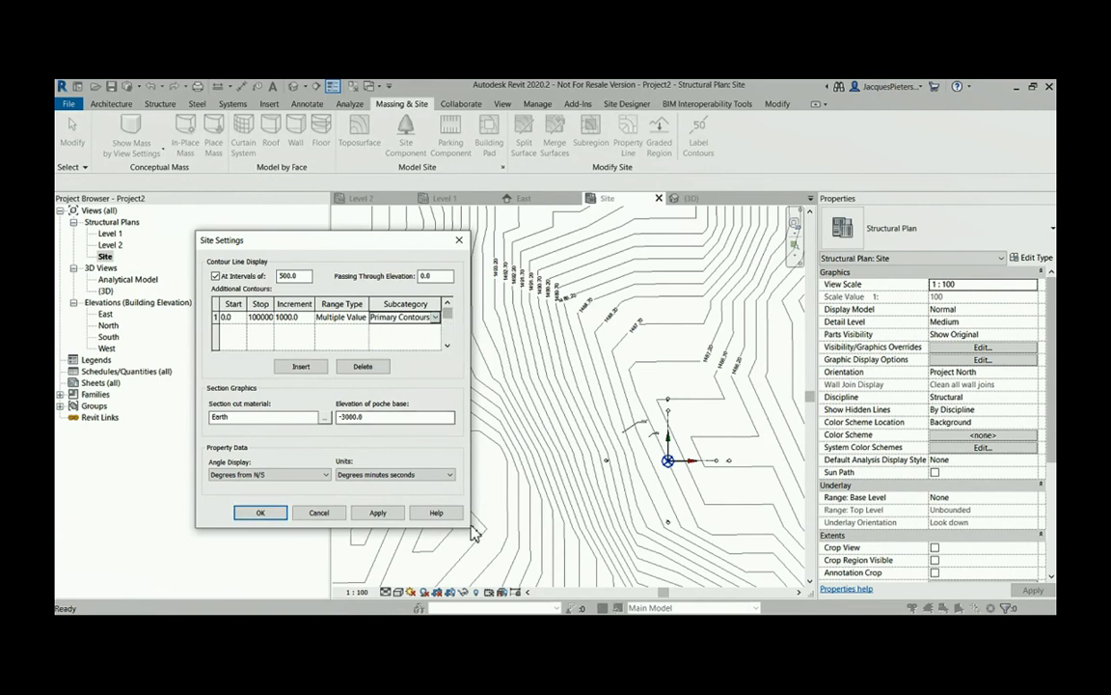
pyautogui.click(306, 318)
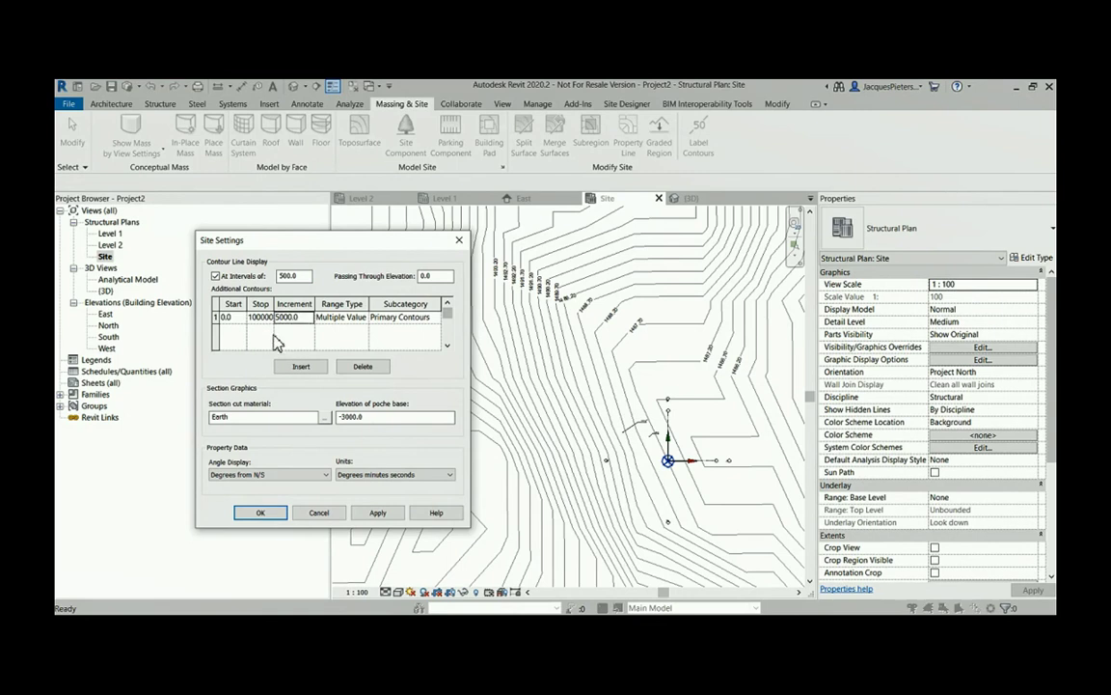
# Step: Insert a second additional contour range with Multiple Values, a 1000 increment and the same stop value as the primary range, and apply it
pyautogui.click(310, 369)
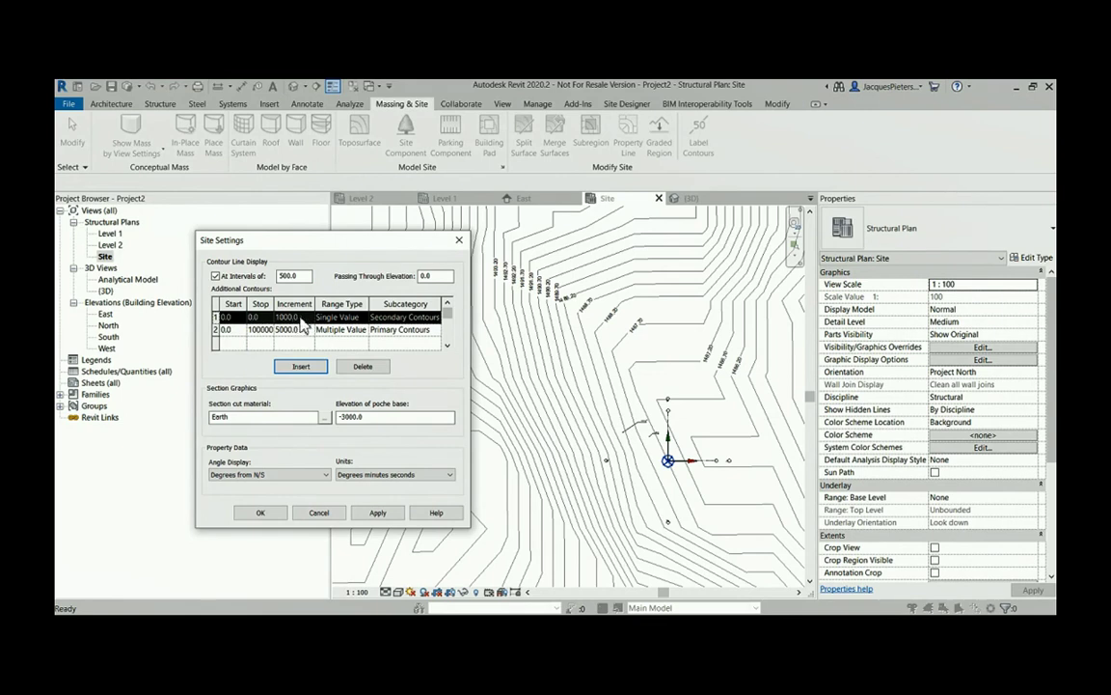
pyautogui.click(357, 317)
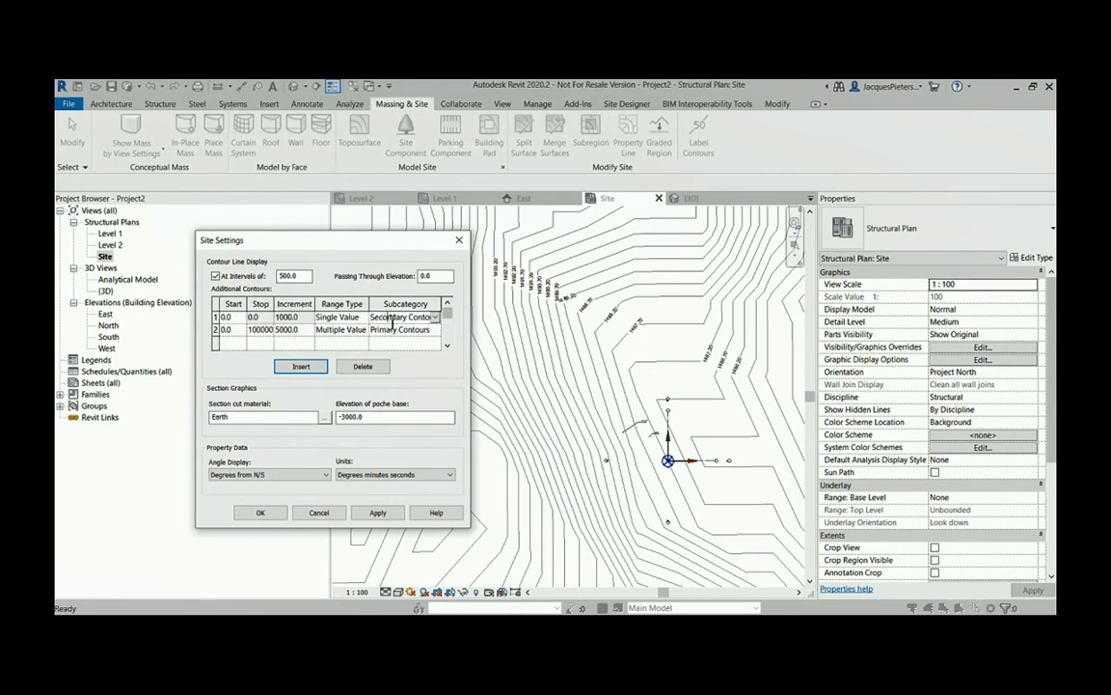
pyautogui.click(363, 318)
pyautogui.click(336, 330)
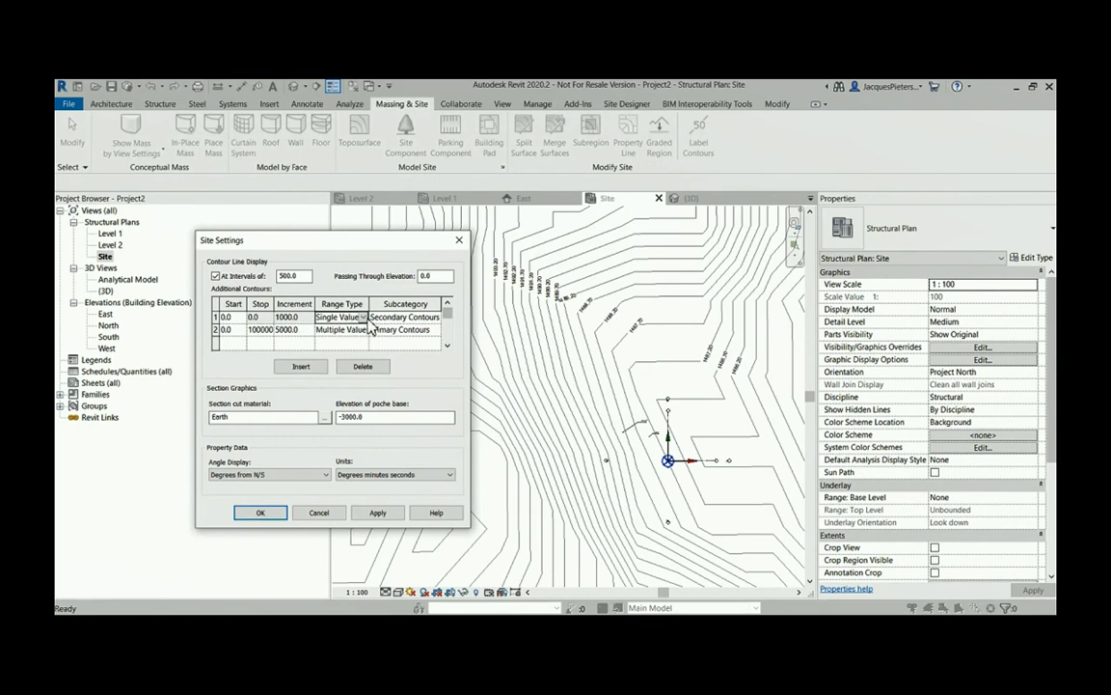
pyautogui.click(335, 317)
pyautogui.click(318, 331)
pyautogui.click(307, 319)
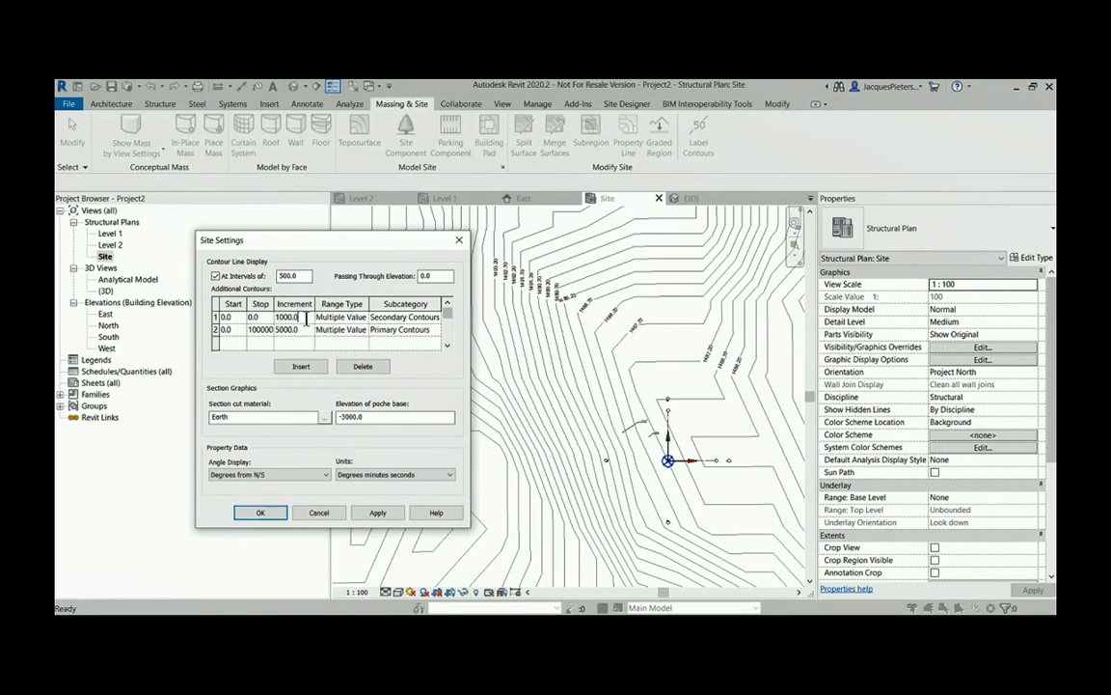
pyautogui.click(259, 318)
pyautogui.click(392, 519)
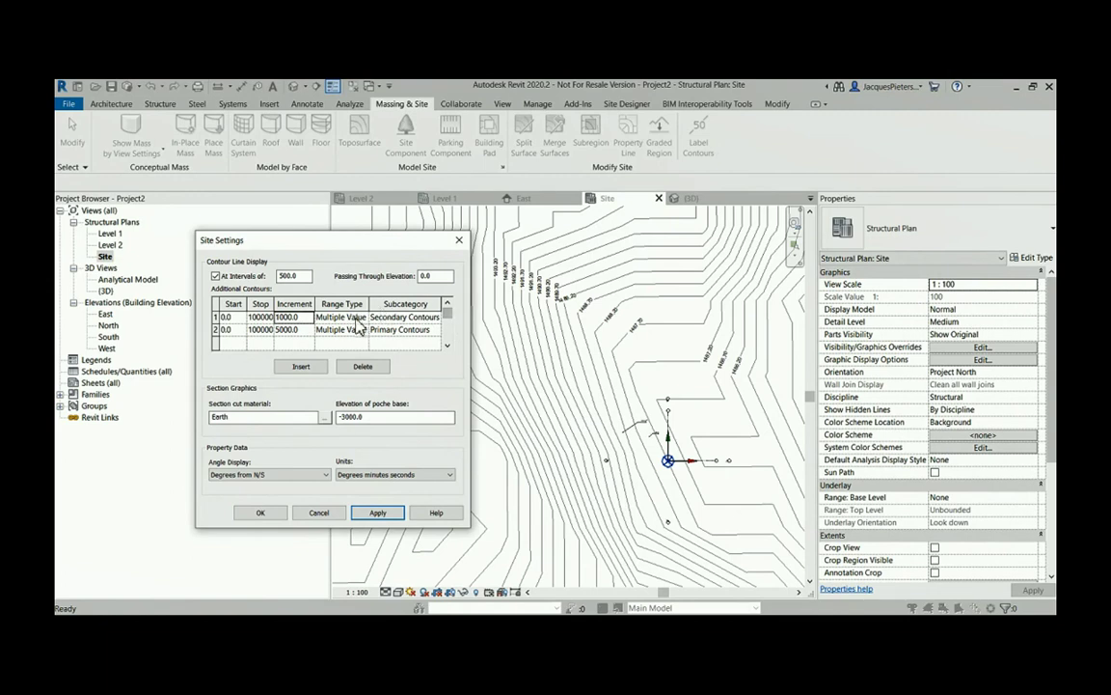
# Step: Assign the 1000-increment contour range to the Hidden Lines subcategory and accept the site settings
pyautogui.click(409, 317)
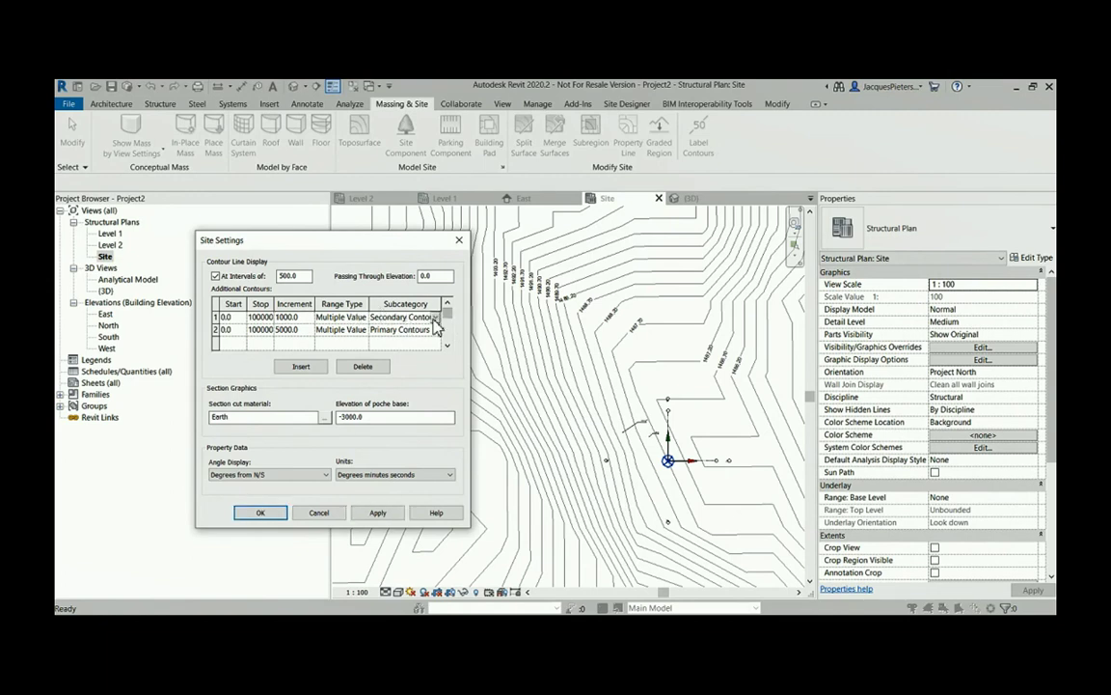
pyautogui.click(434, 318)
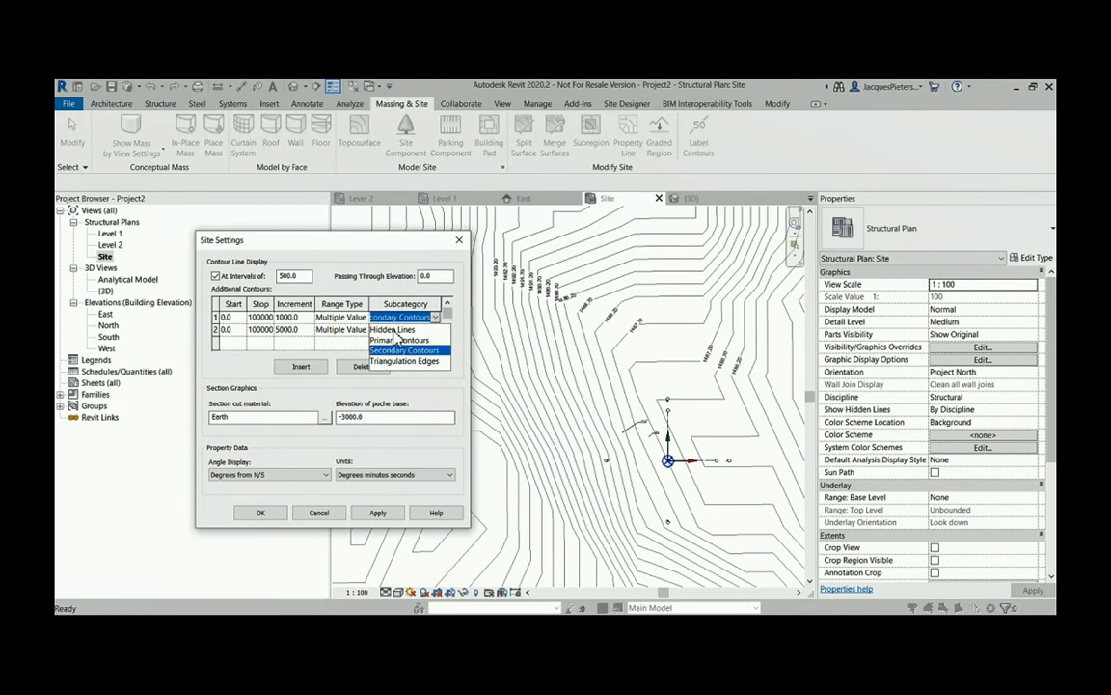
pyautogui.click(393, 330)
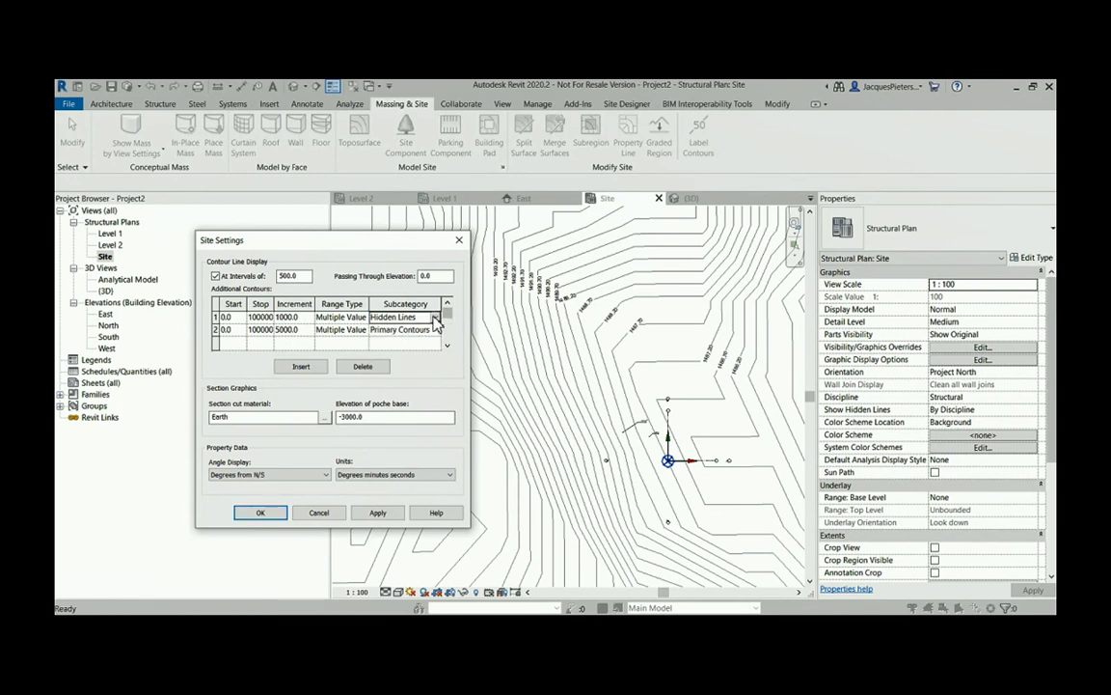
pyautogui.click(379, 514)
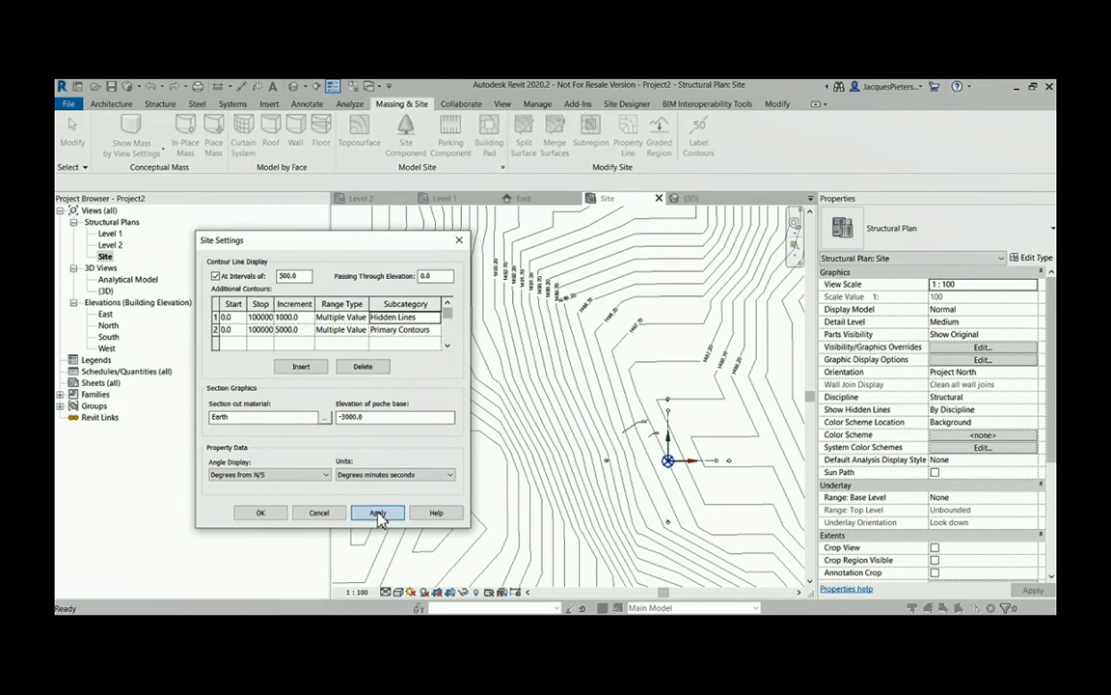
pyautogui.click(272, 512)
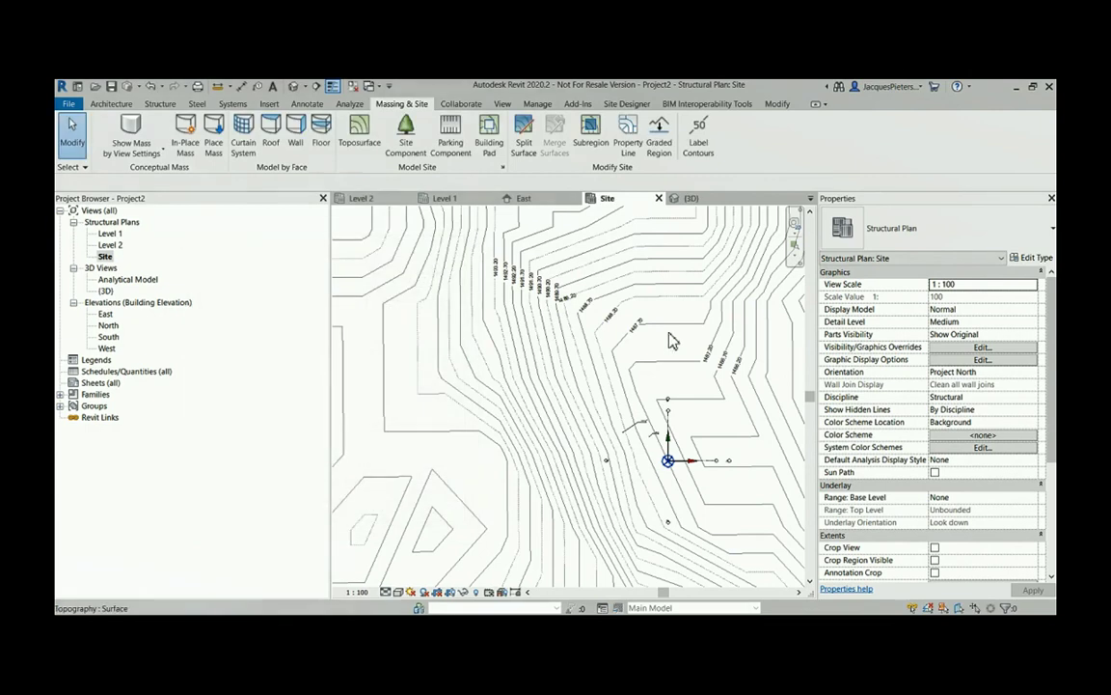
pyautogui.scroll(4, 608, 321)
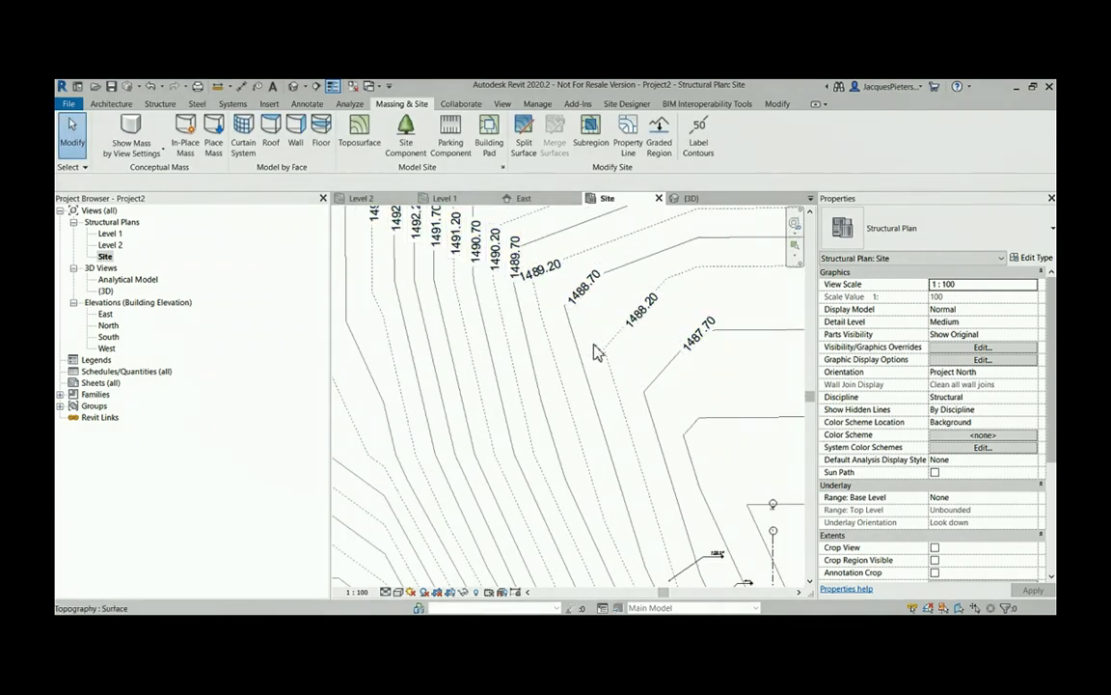
pyautogui.moveTo(574, 348); pyautogui.dragTo(525, 398, button='middle')
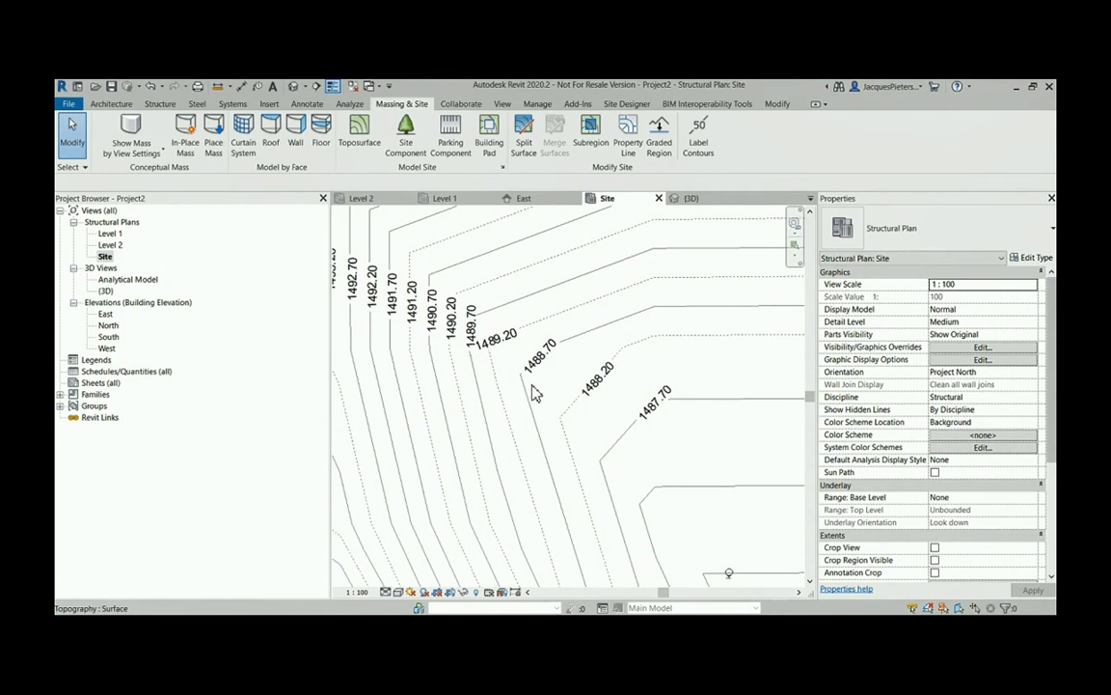
pyautogui.scroll(-1, 652, 407)
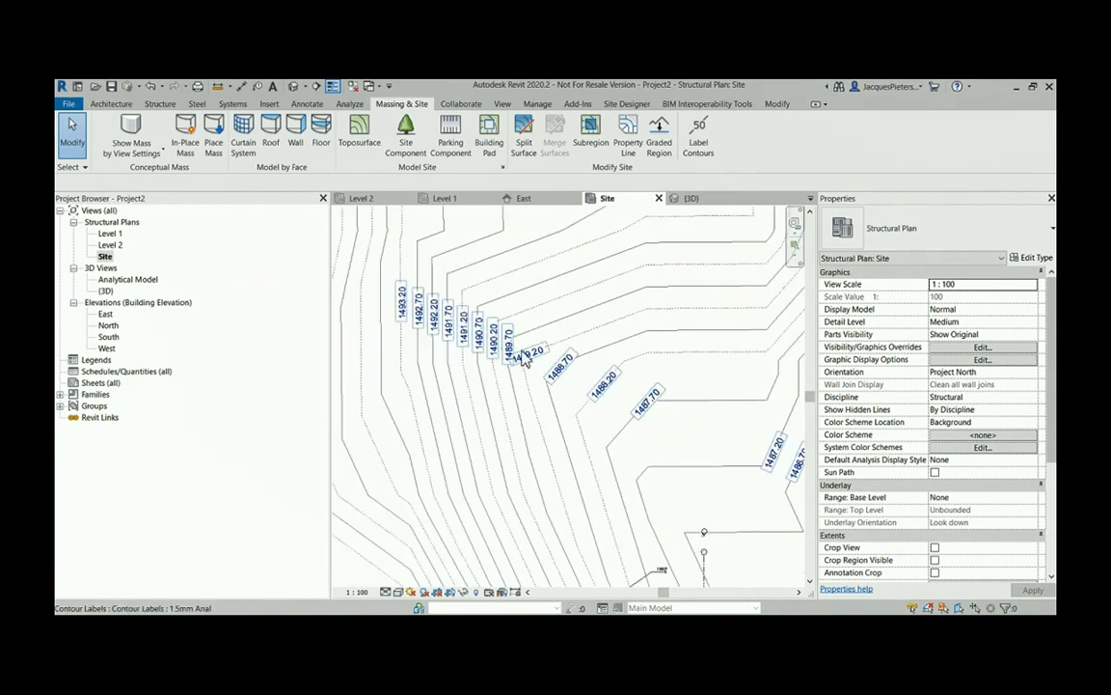
pyautogui.scroll(1, 541, 386)
pyautogui.scroll(-1, 540, 386)
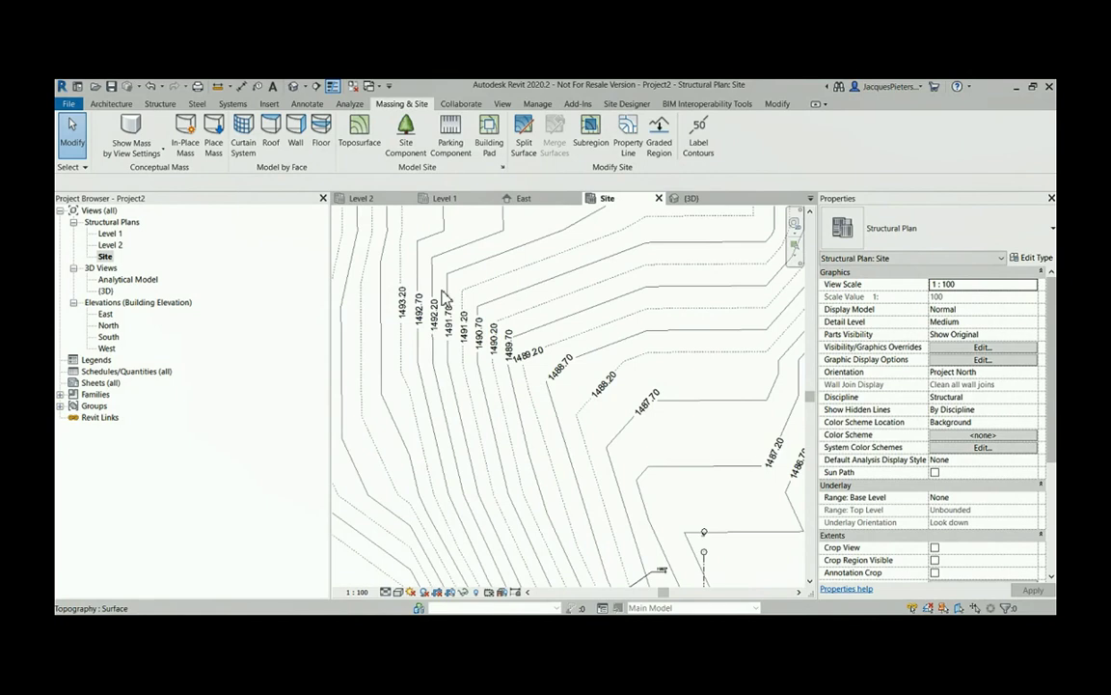
# Step: Reduce the contour line display interval to 200 in the Site Settings, apply it and accept the settings
pyautogui.click(501, 168)
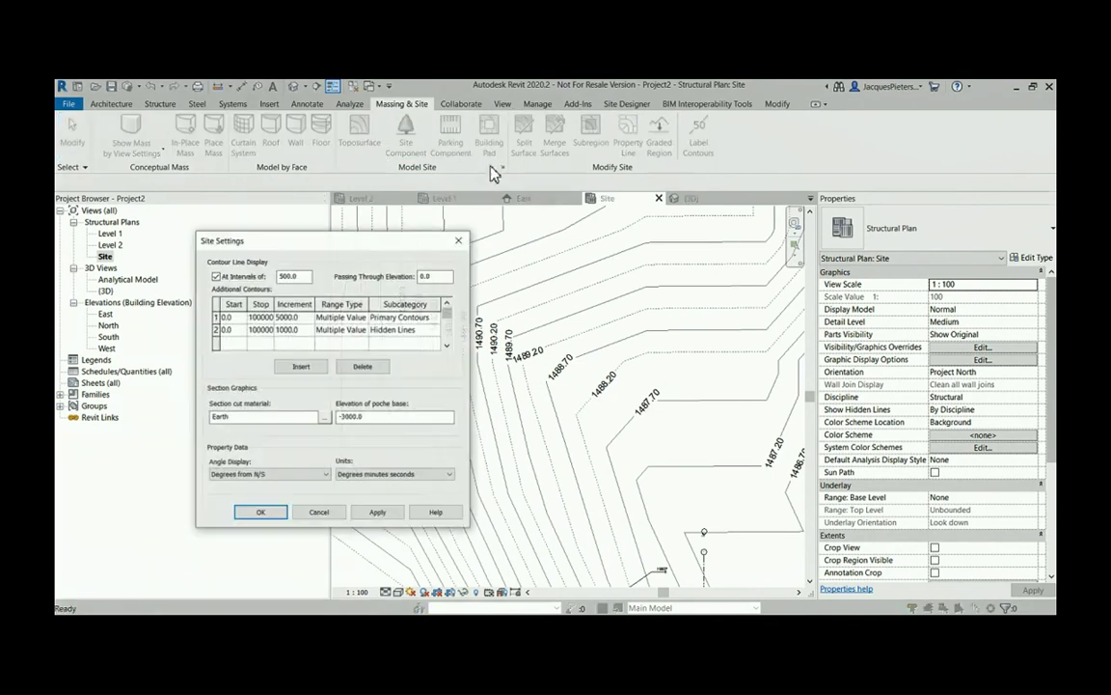
pyautogui.moveTo(309, 277); pyautogui.dragTo(272, 277)
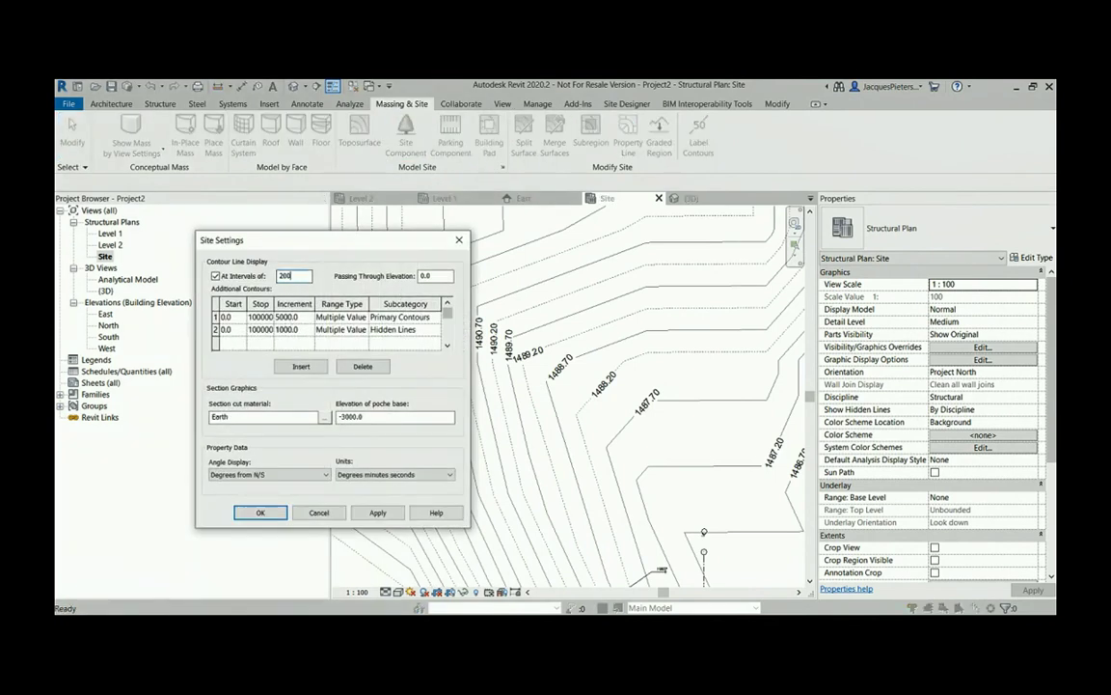
pyautogui.click(377, 512)
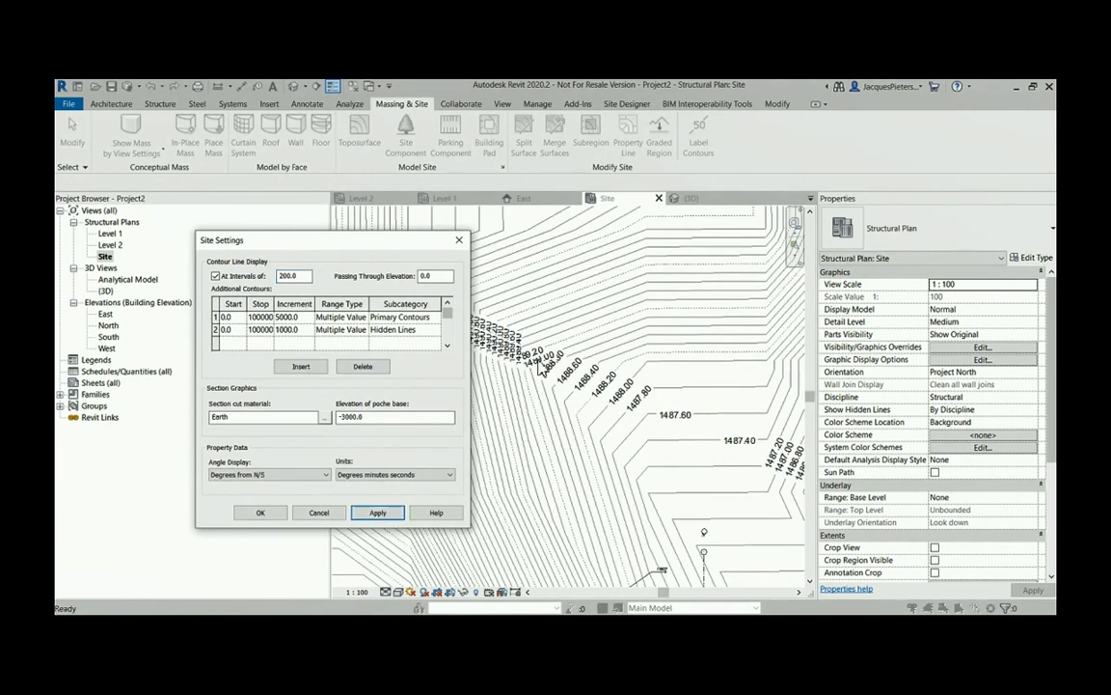
pyautogui.click(306, 318)
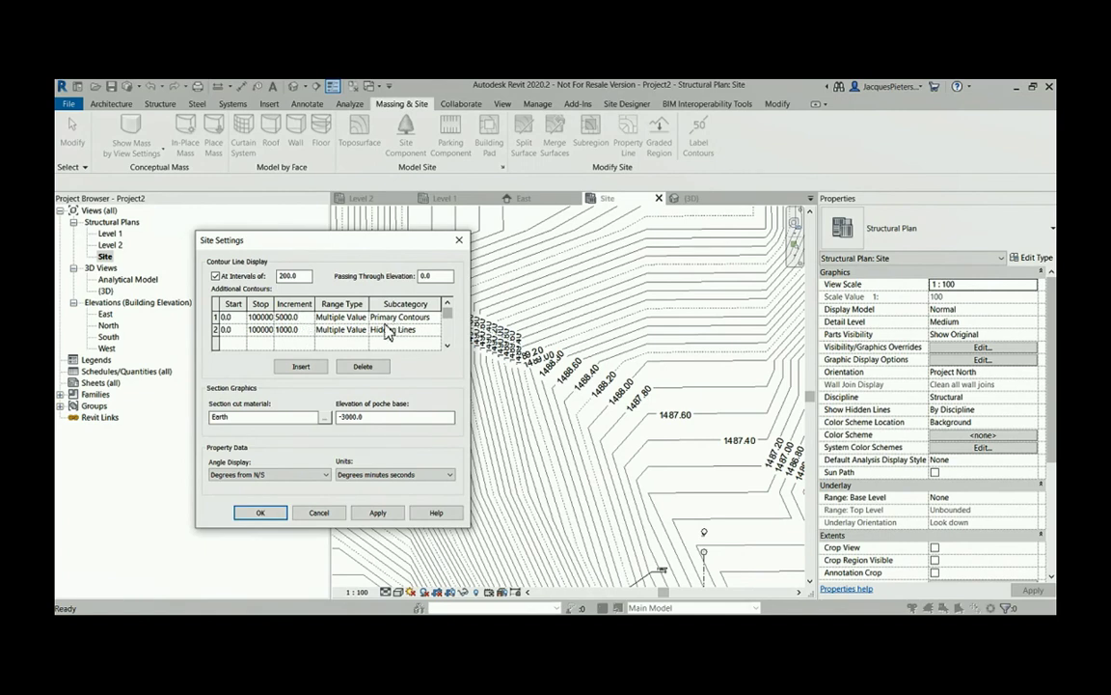
pyautogui.click(378, 514)
pyautogui.click(260, 513)
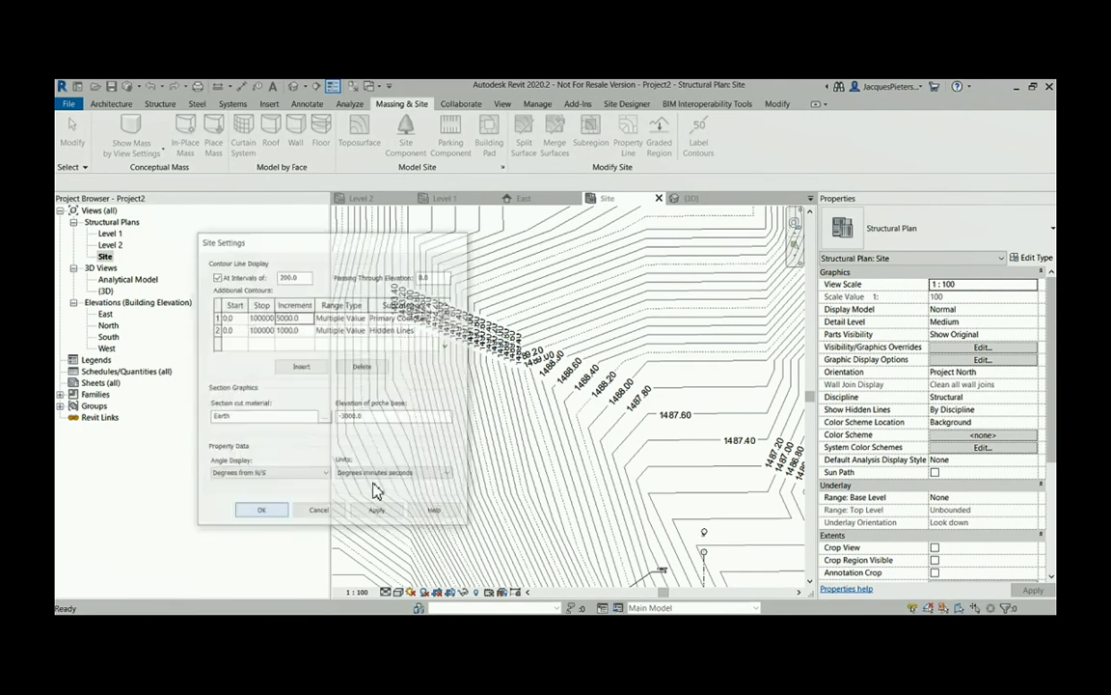
pyautogui.scroll(-3, 564, 354)
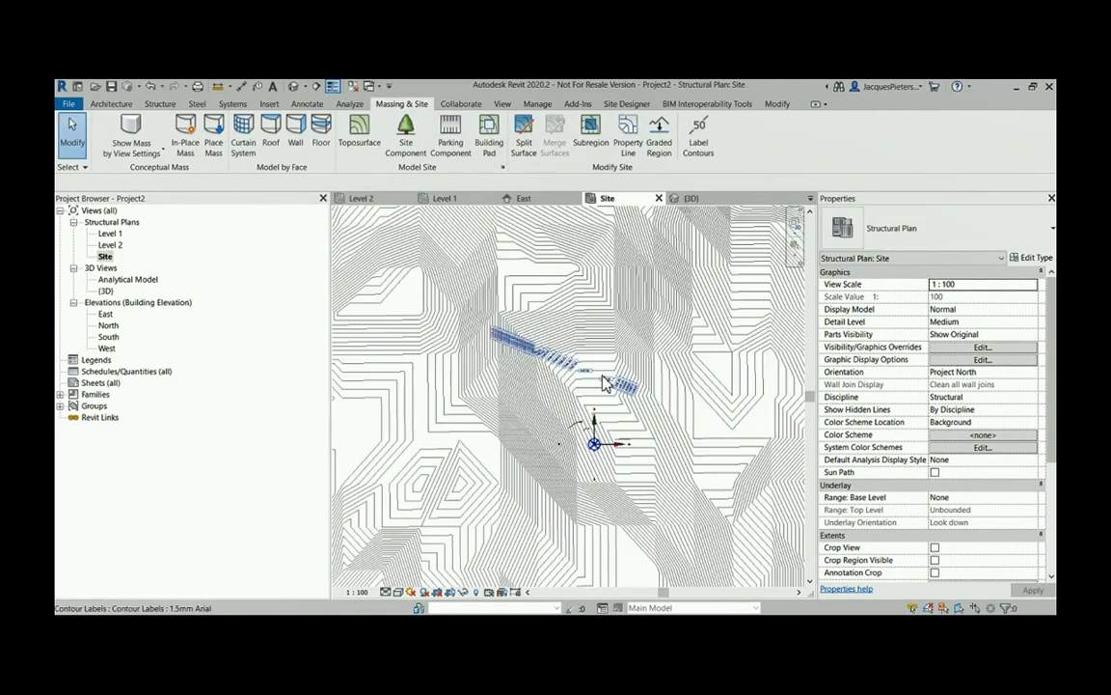
pyautogui.scroll(5, 600, 426)
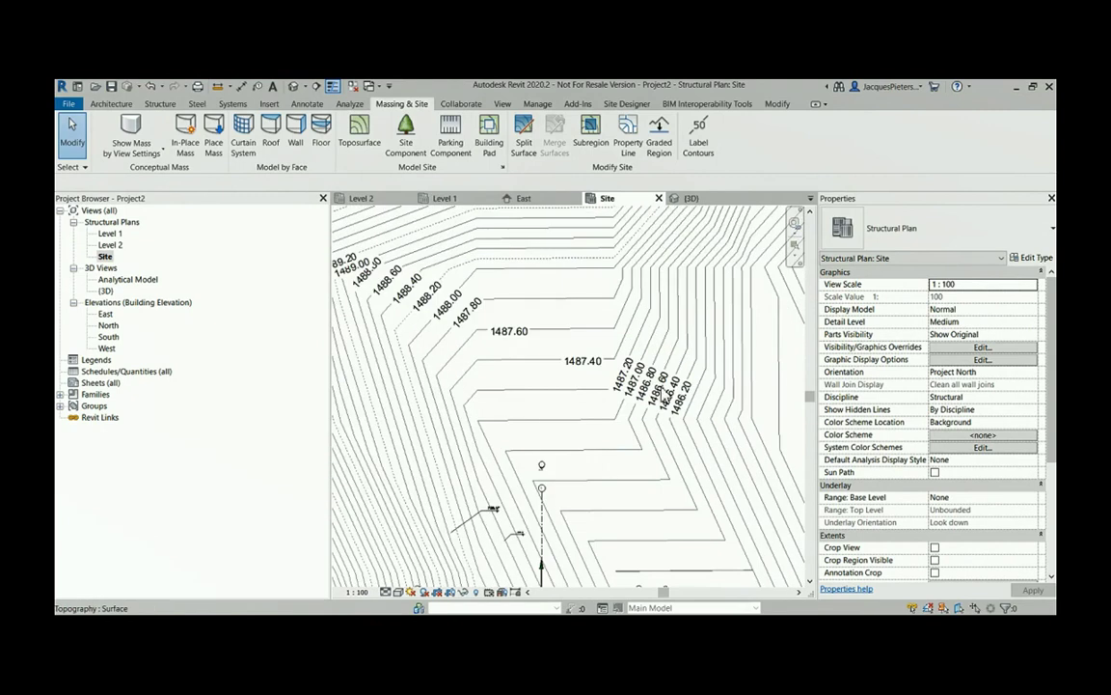
pyautogui.scroll(-3, 574, 413)
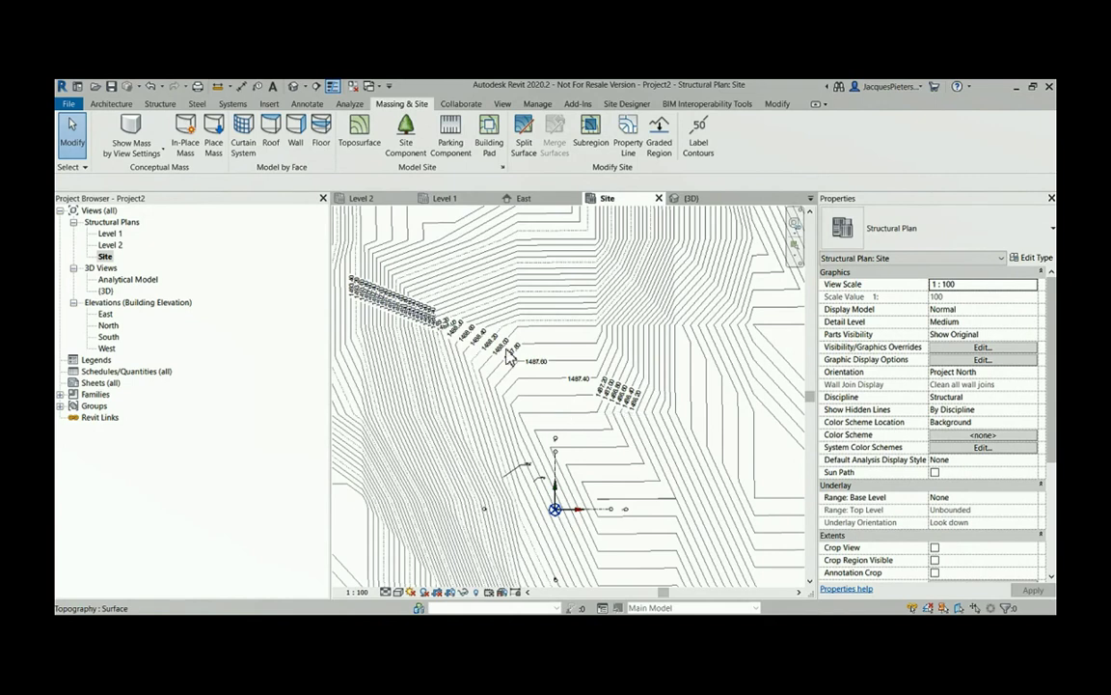
# Step: Open the East elevation and examine Level 1, Level 2 and grid A against the toposurface contours
pyautogui.doubleClick(104, 314)
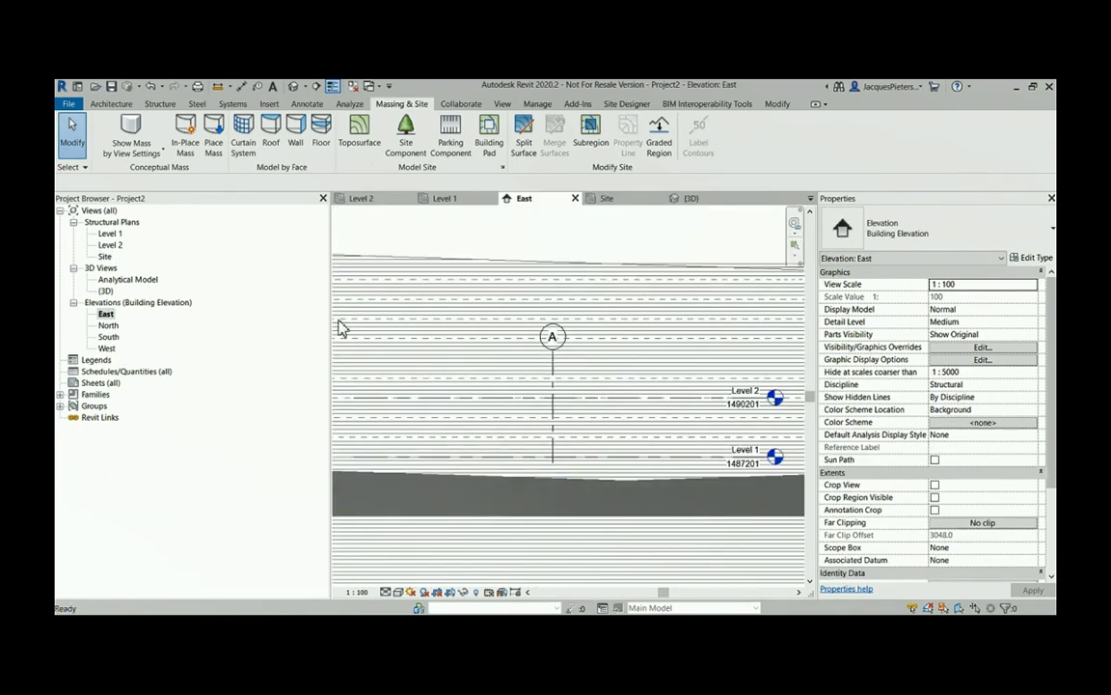
pyautogui.scroll(-4, 573, 369)
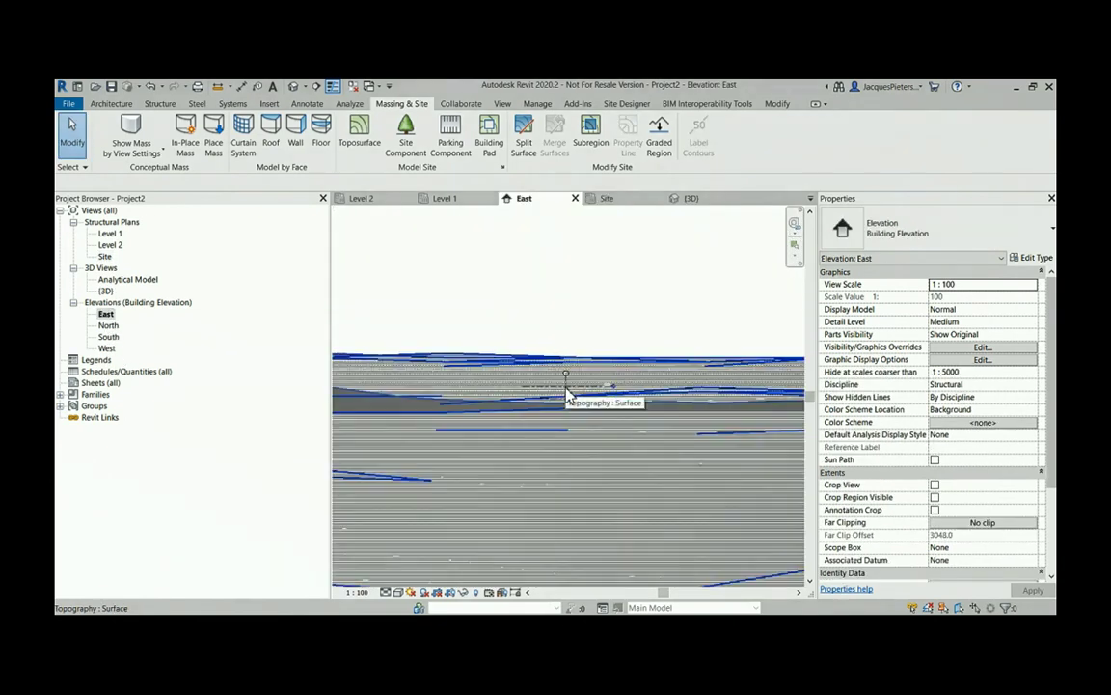
pyautogui.scroll(3, 571, 398)
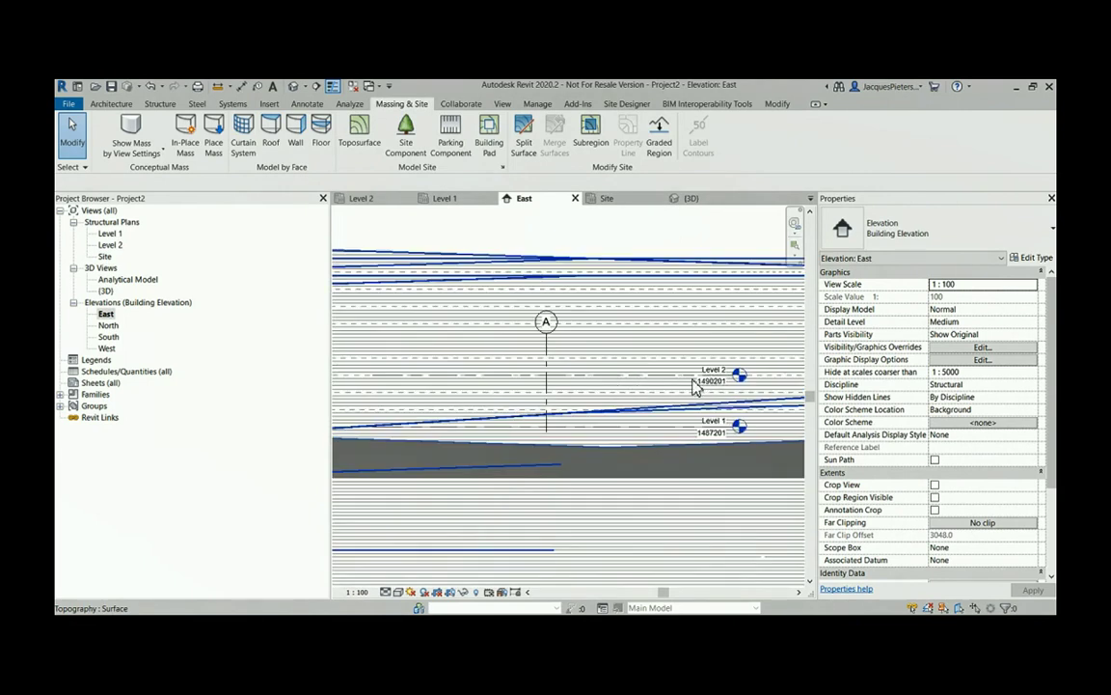
pyautogui.scroll(1, 557, 380)
pyautogui.scroll(2, 557, 379)
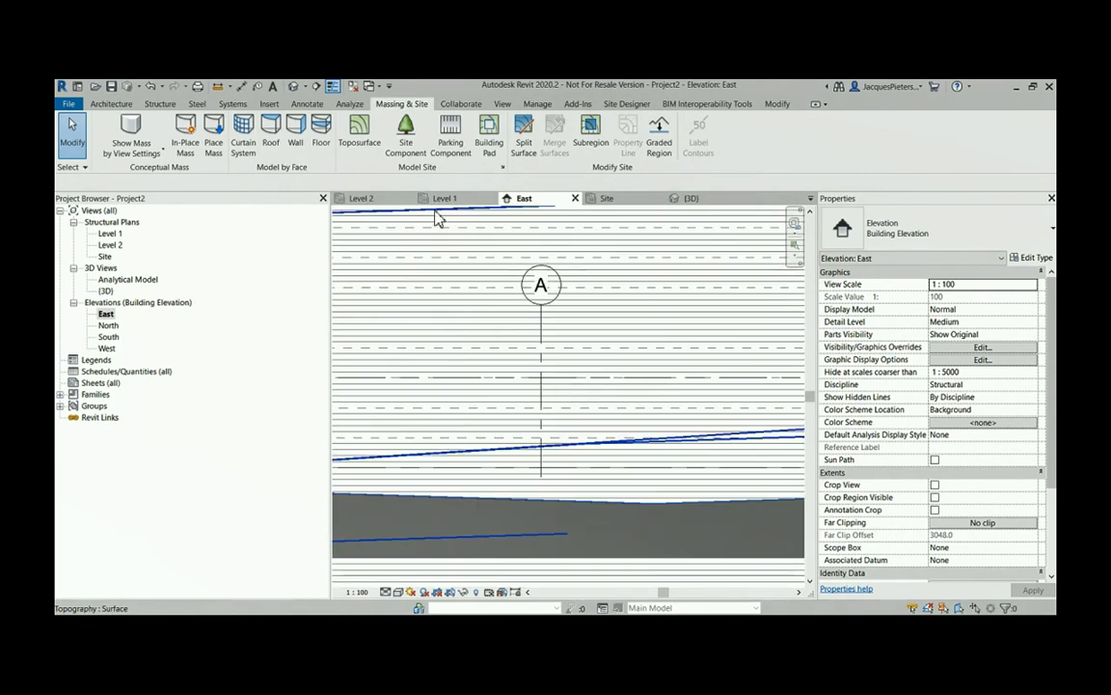
# Step: Place a spot elevation with leader and shoulder on the Level 2 line beside grid A in the East elevation
pyautogui.click(307, 106)
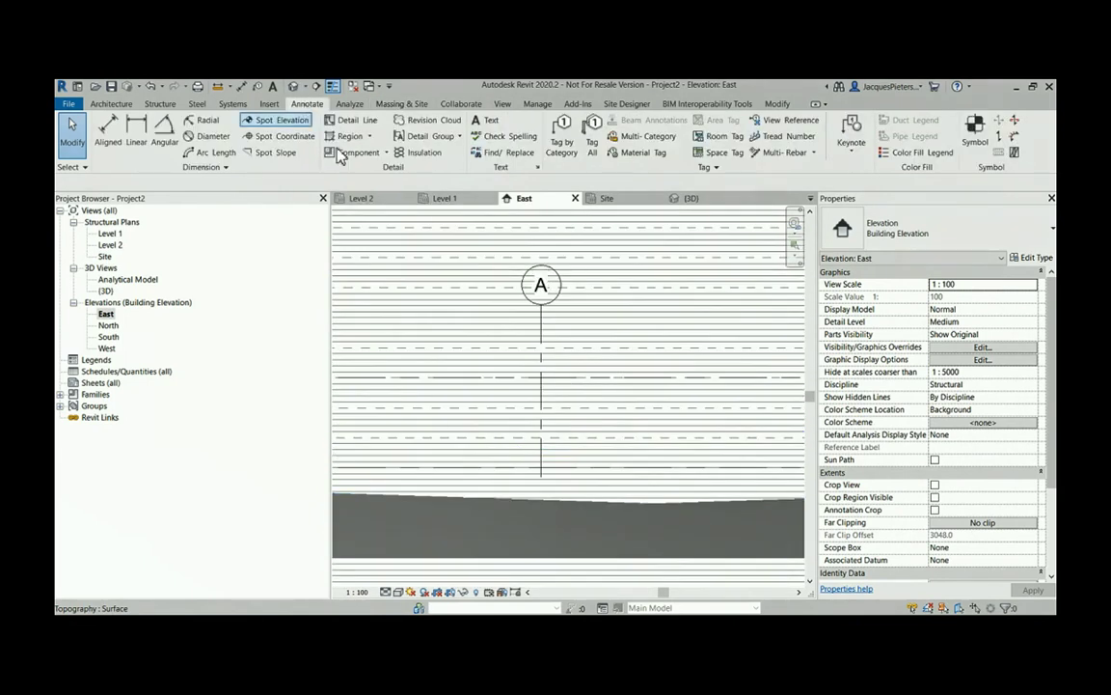
pyautogui.click(280, 122)
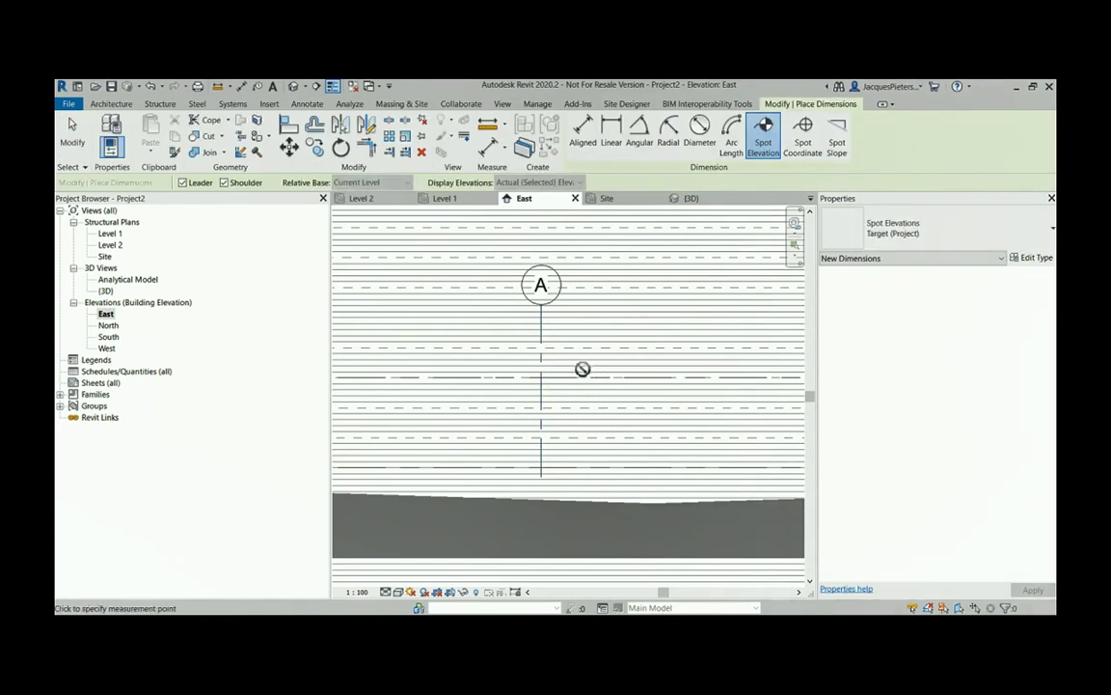
pyautogui.click(488, 376)
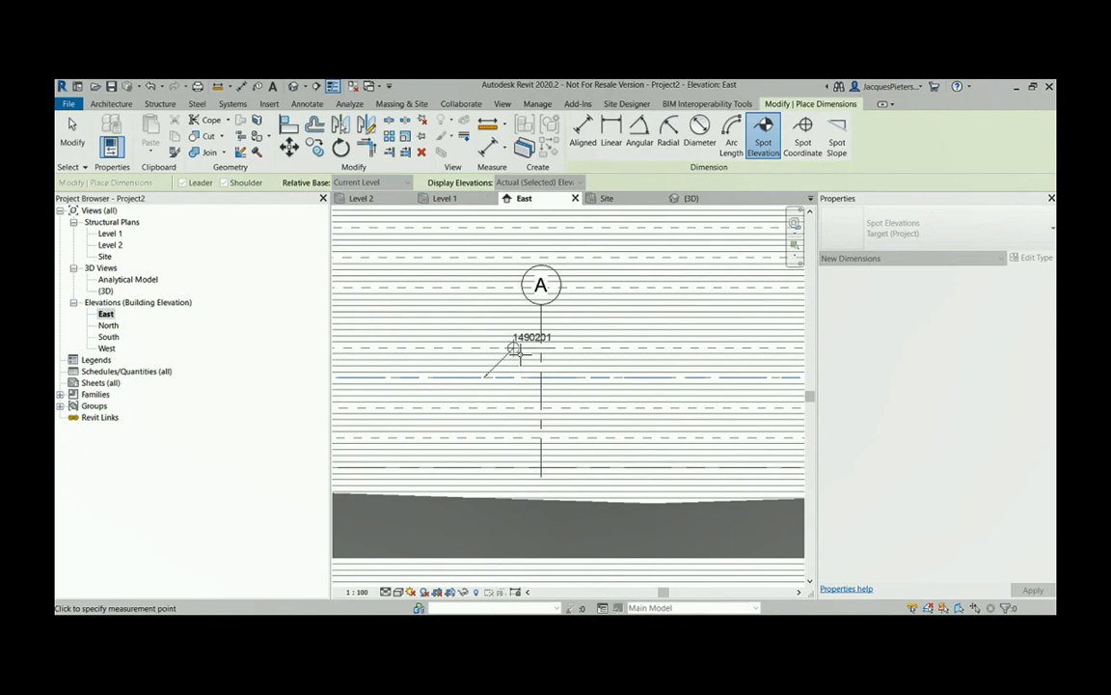
pyautogui.click(473, 341)
pyautogui.click(513, 350)
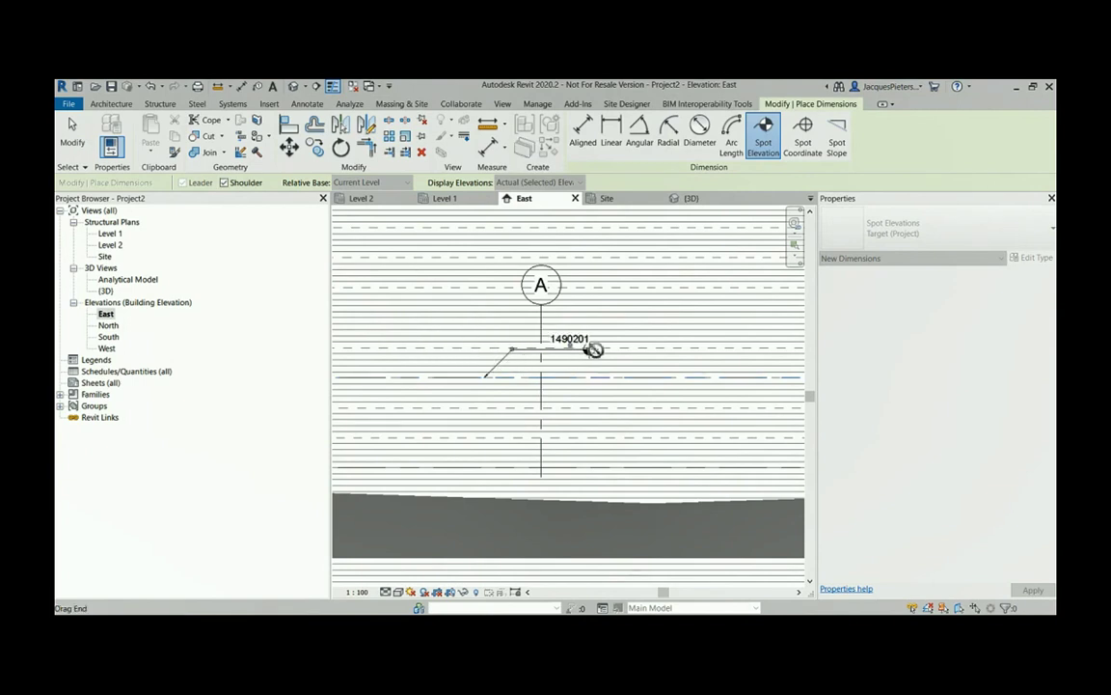
pyautogui.click(591, 349)
pyautogui.scroll(1, 589, 350)
pyautogui.scroll(-4, 578, 353)
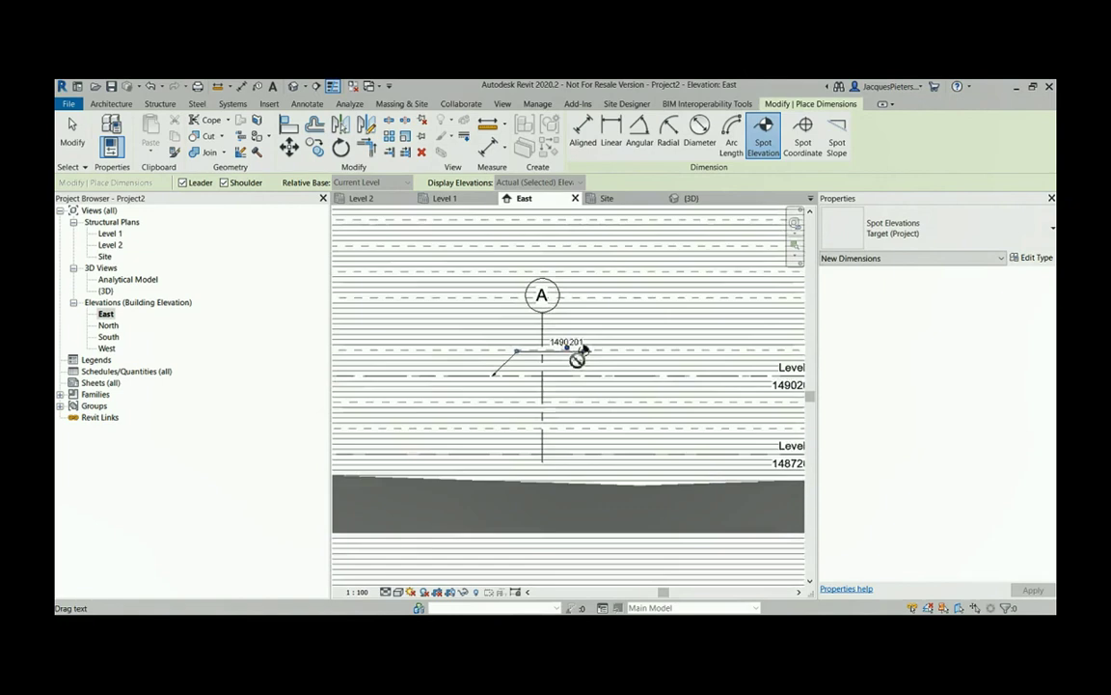
pyautogui.scroll(3, 575, 372)
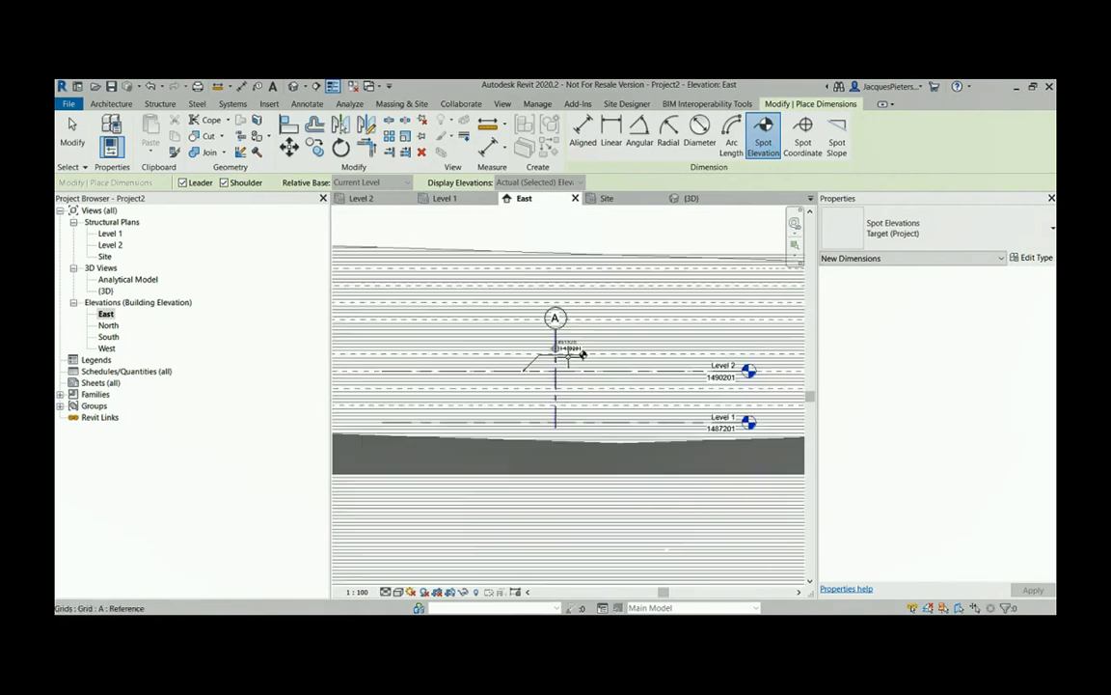
pyautogui.scroll(-3, 581, 417)
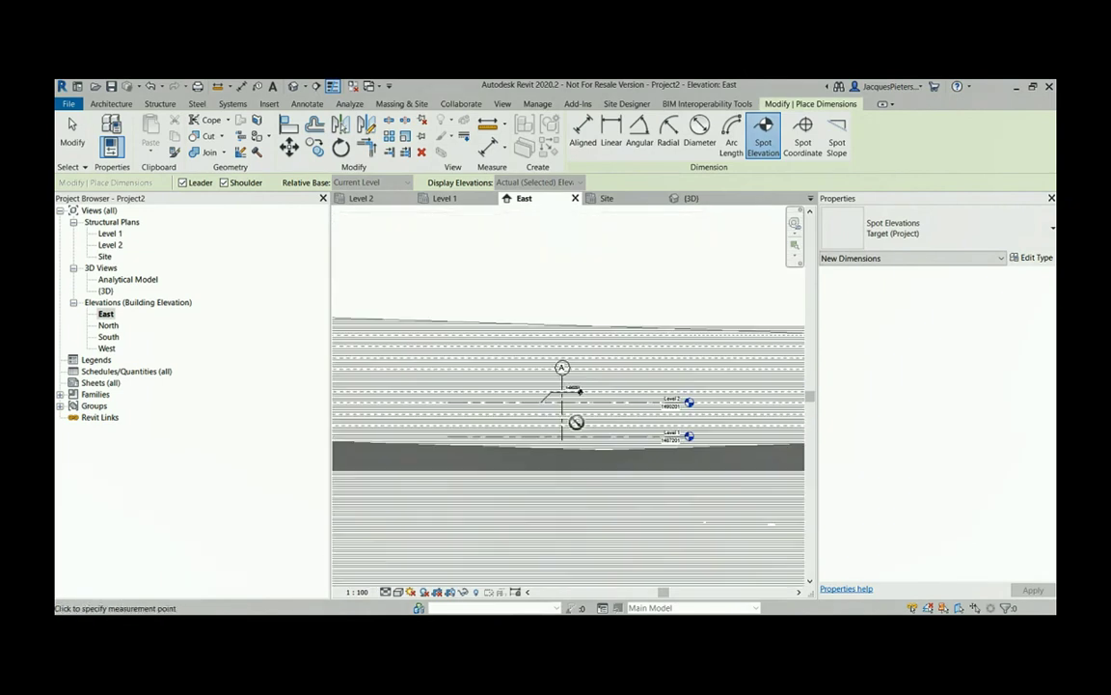
# Step: Open the default 3D view to look at the whole toposurface
pyautogui.doubleClick(106, 291)
pyautogui.scroll(-5, 509, 342)
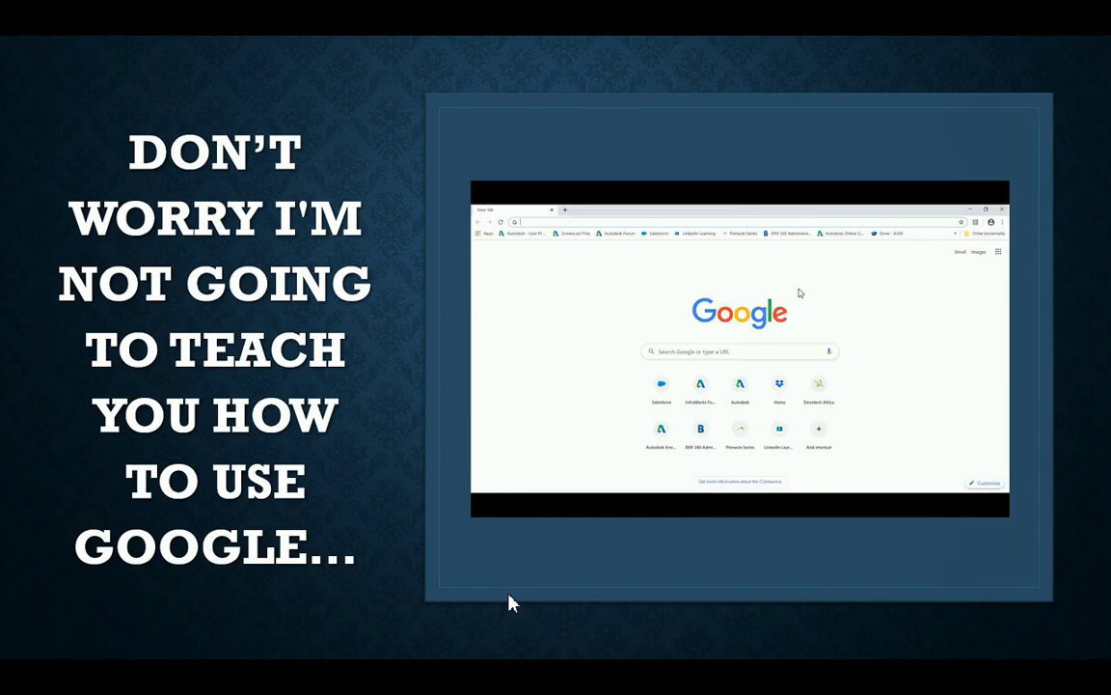
pyautogui.click(509, 596)
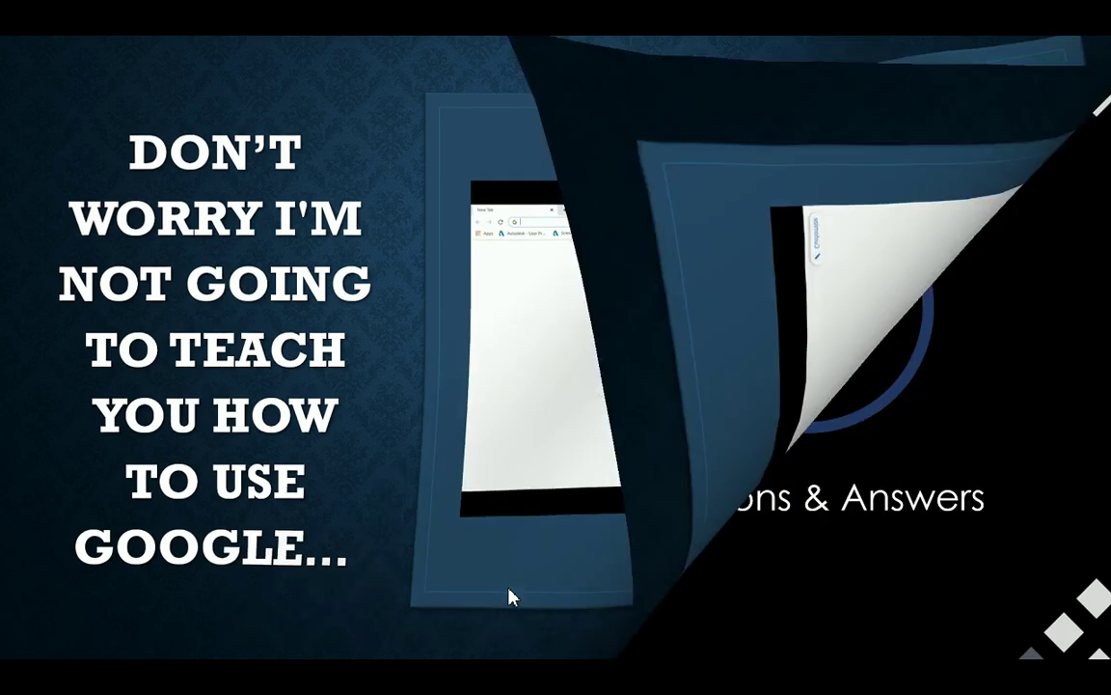